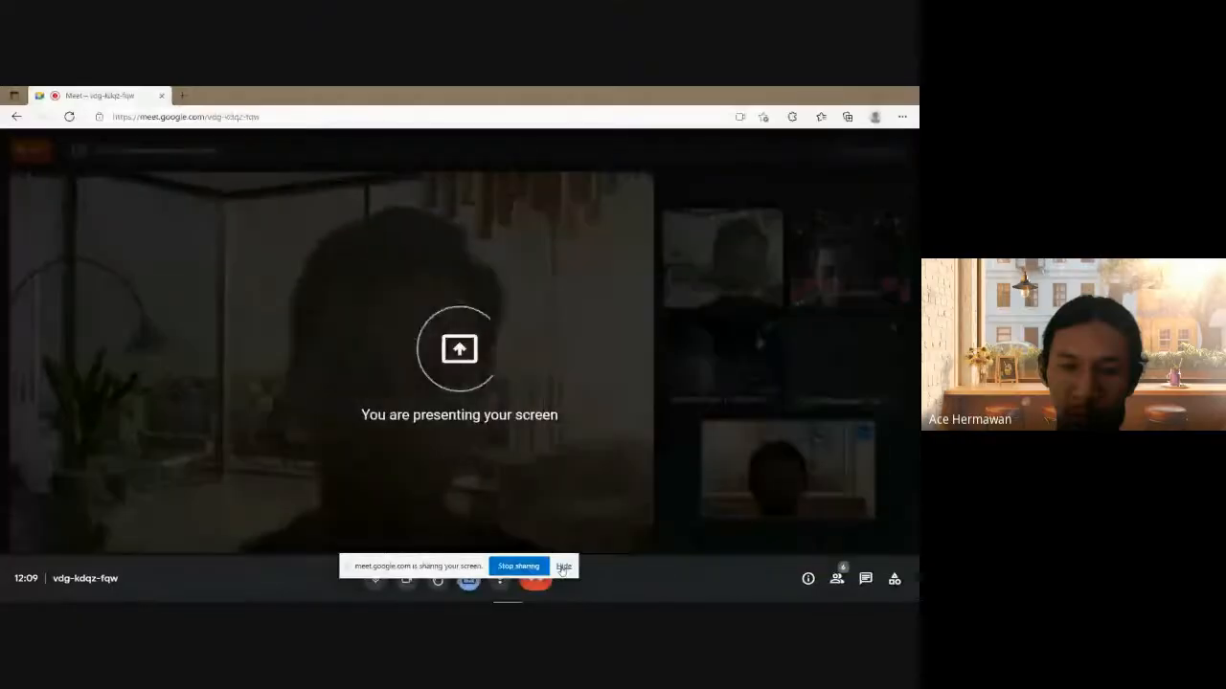
Dismiss the screen-sharing notice and open the Netica 609 folder inside the Netica folder on the Windows-SSD (C:) drive.
click(563, 566)
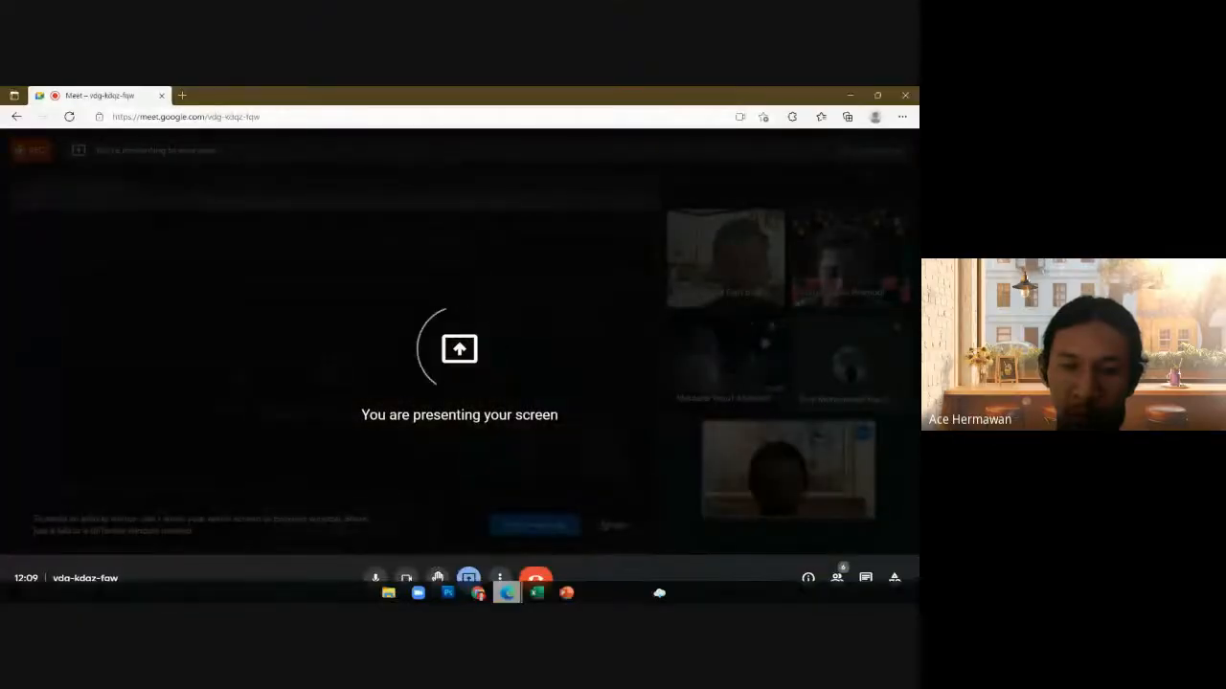
click(387, 593)
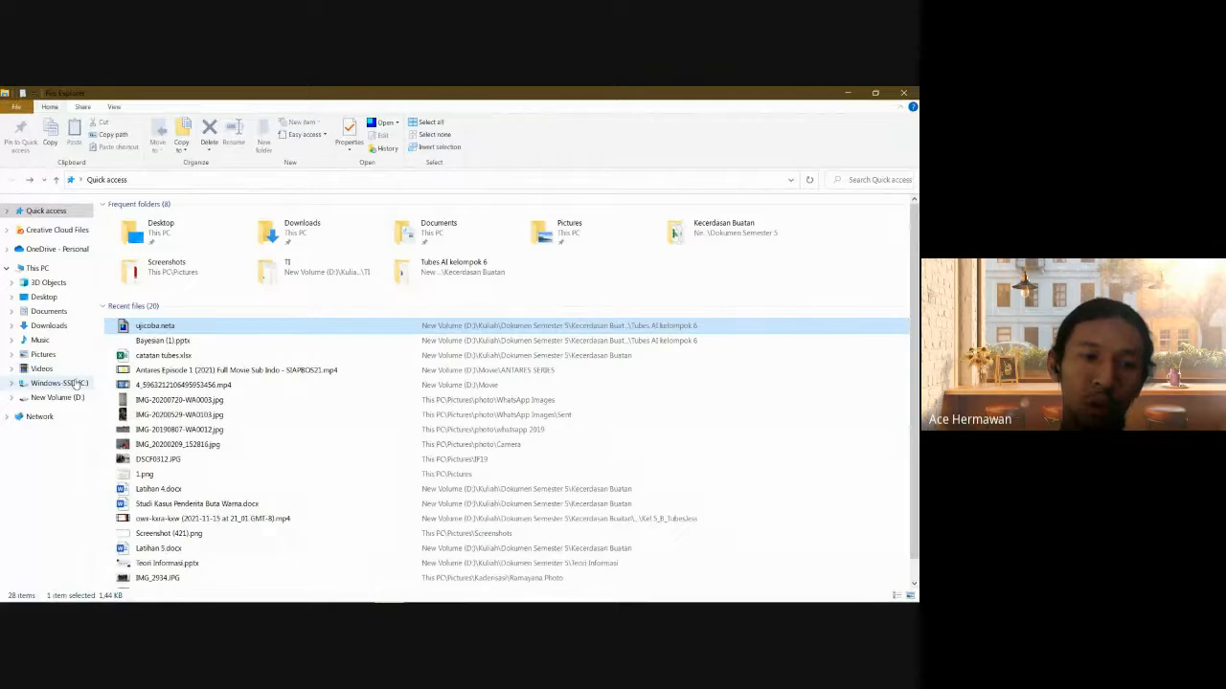
click(77, 383)
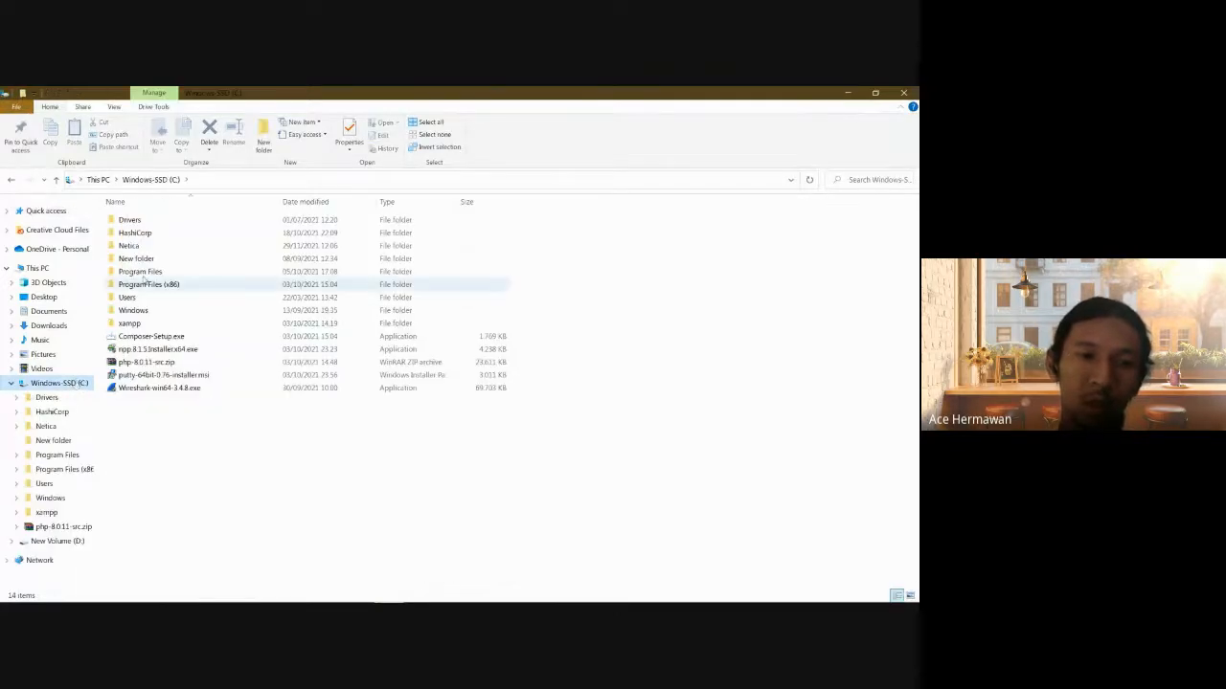
double_click(167, 253)
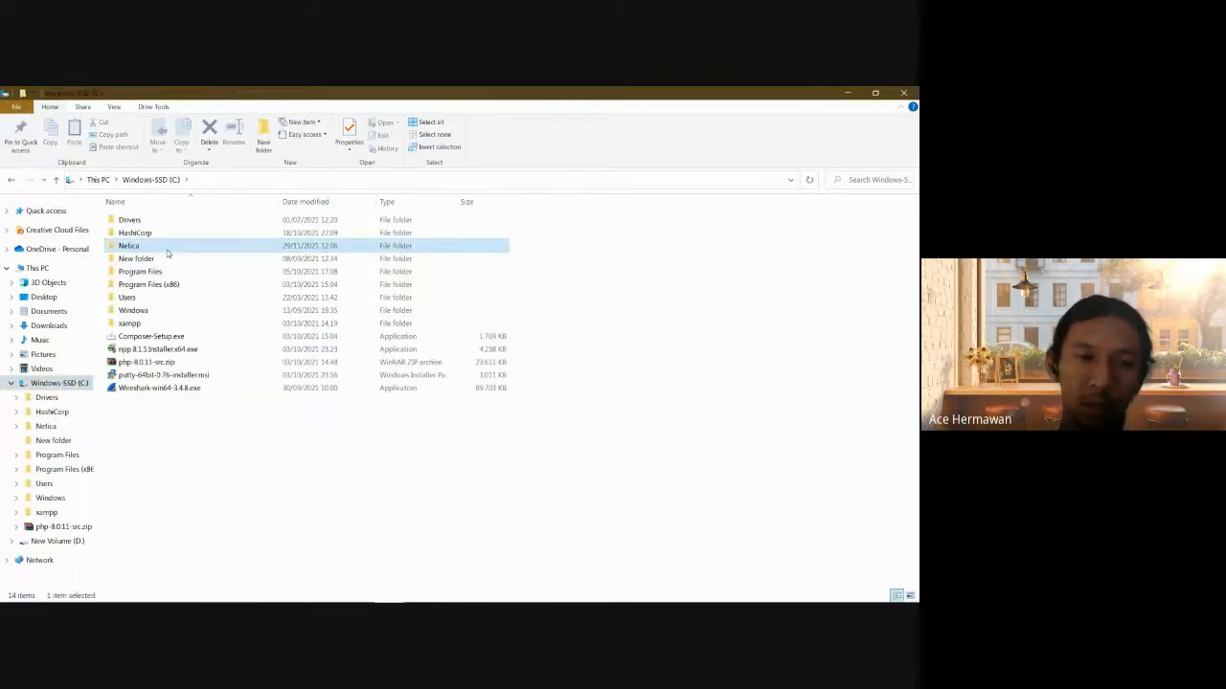
double_click(150, 220)
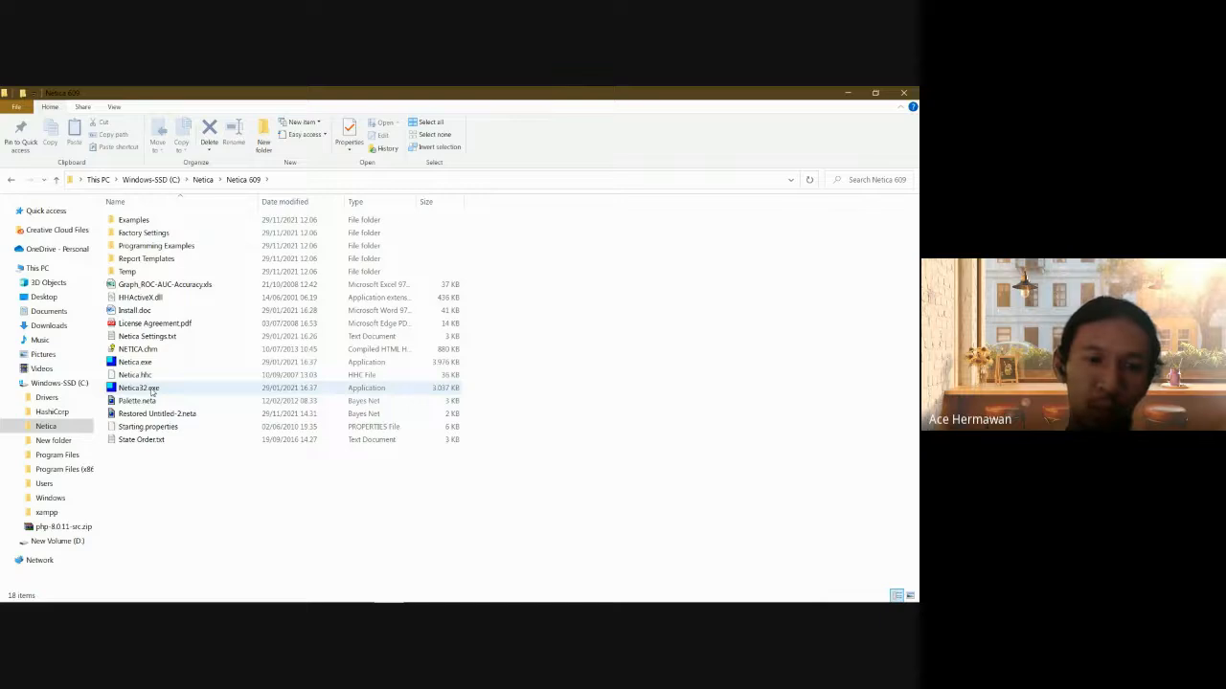
Launch Netica.exe in limited mode and maximise its window.
double_click(130, 363)
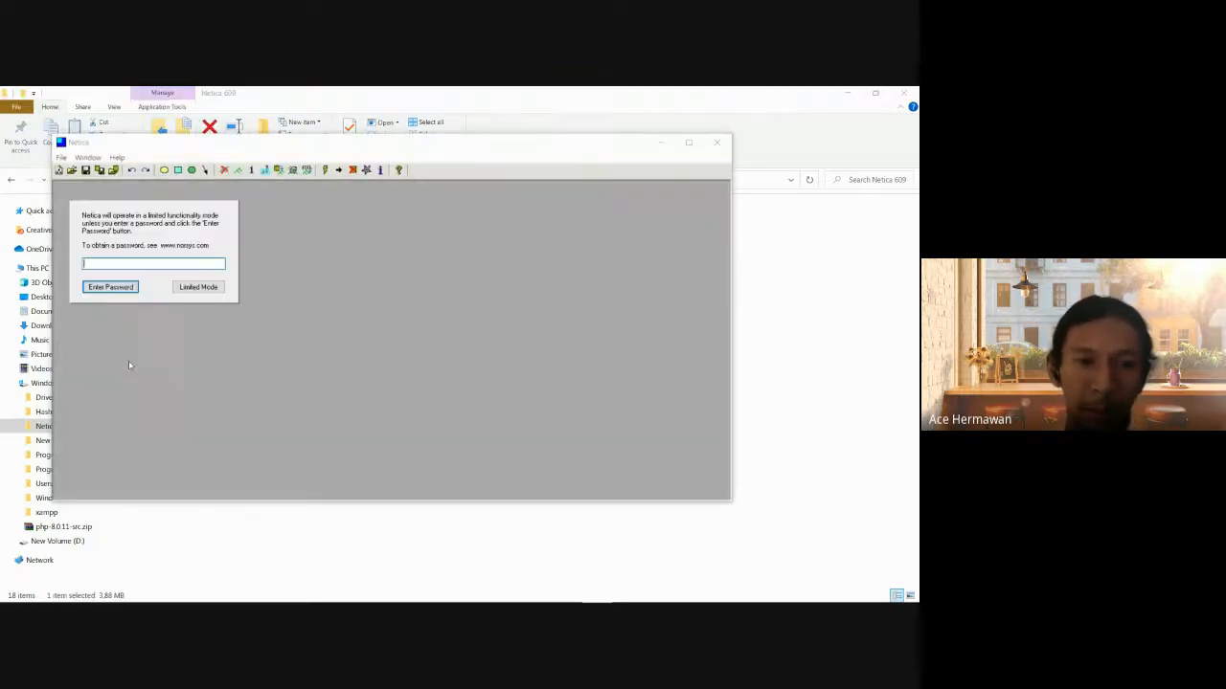
click(198, 288)
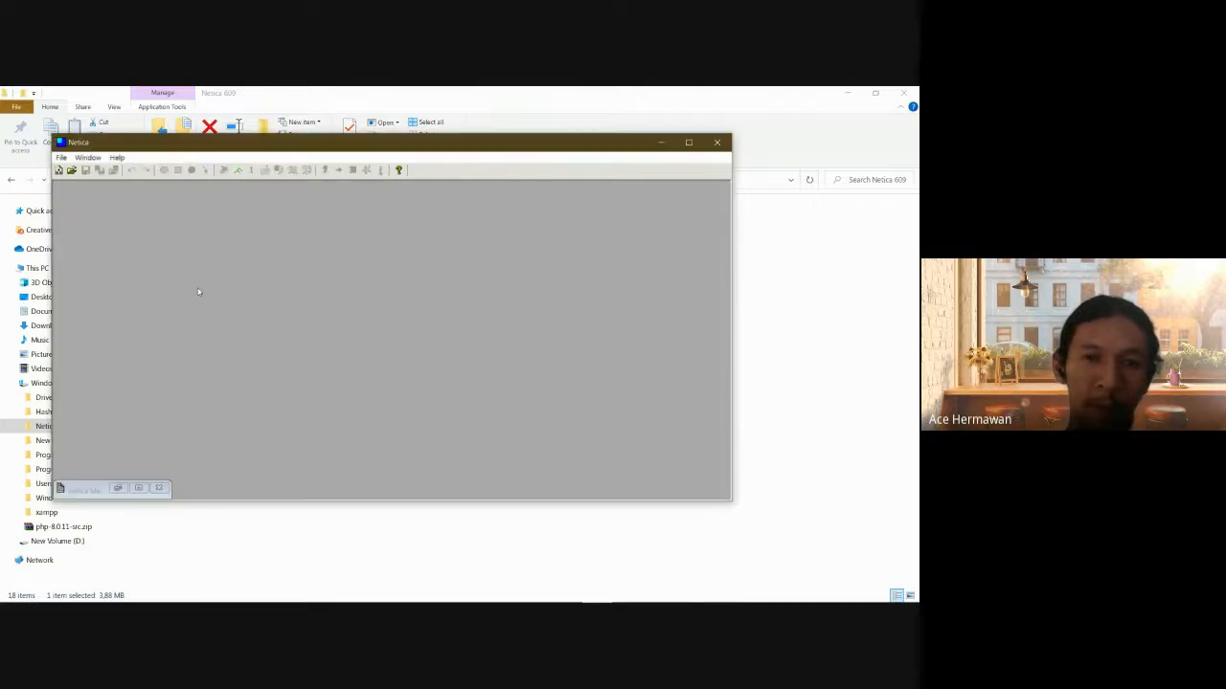
click(689, 142)
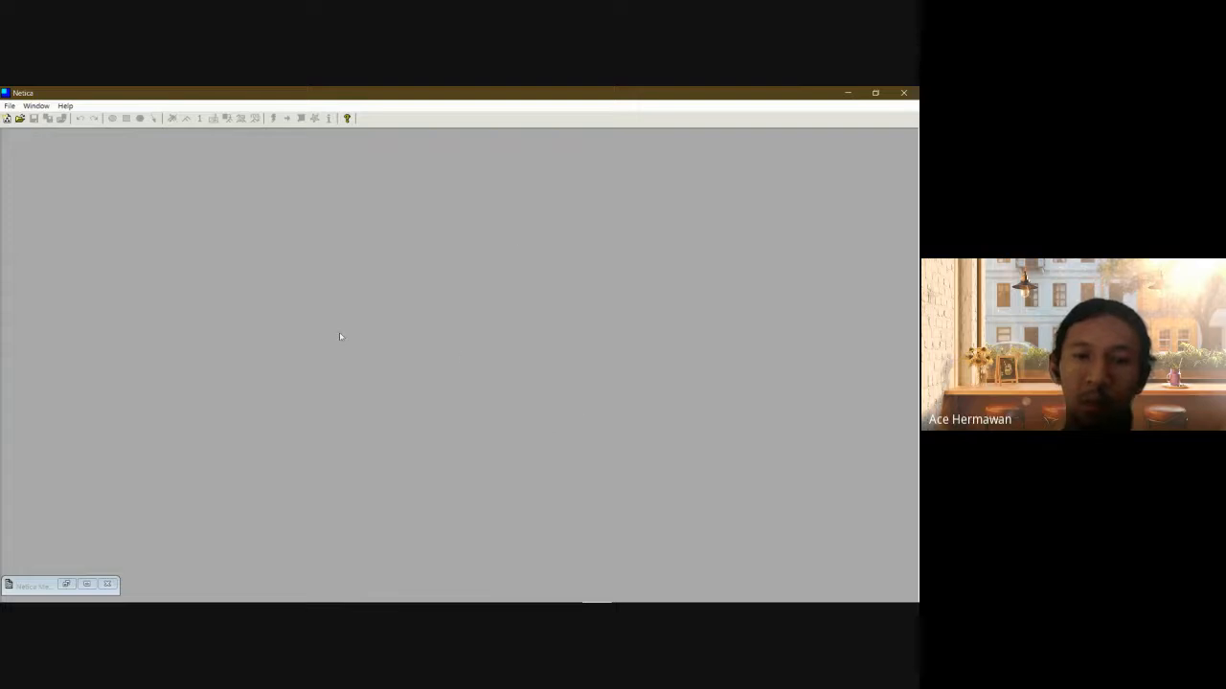
Create a new network in a maximised window and place three nature nodes, two side by side and the third below between them.
click(7, 120)
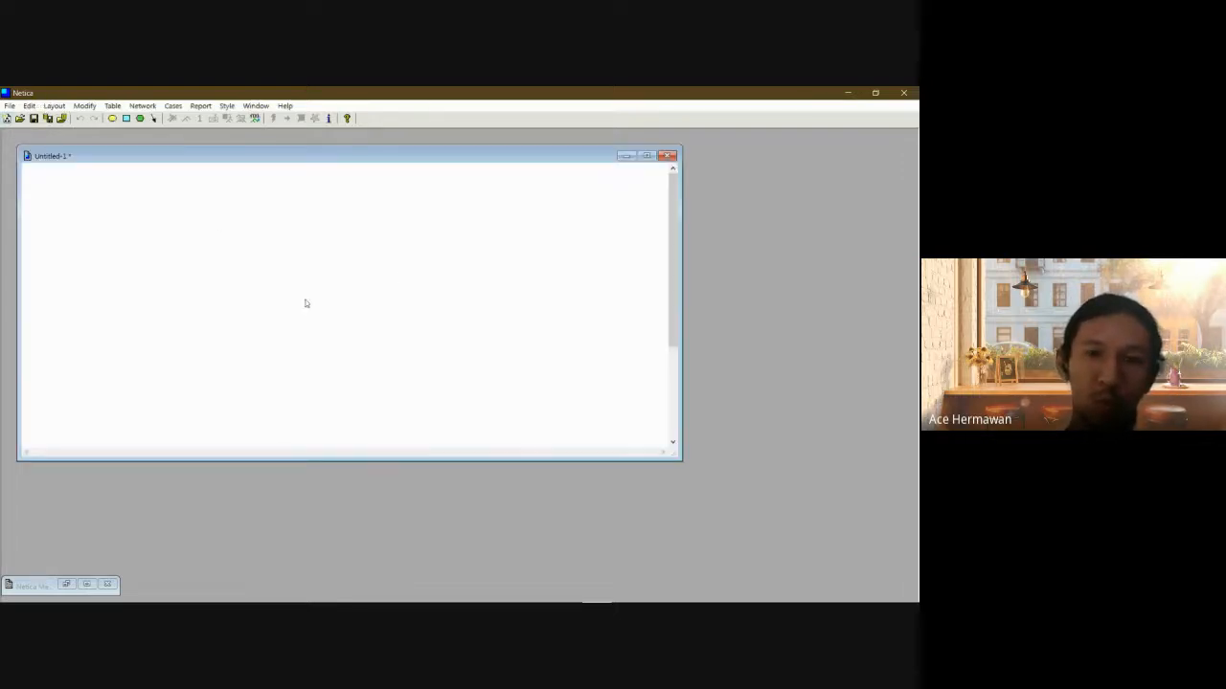
click(648, 156)
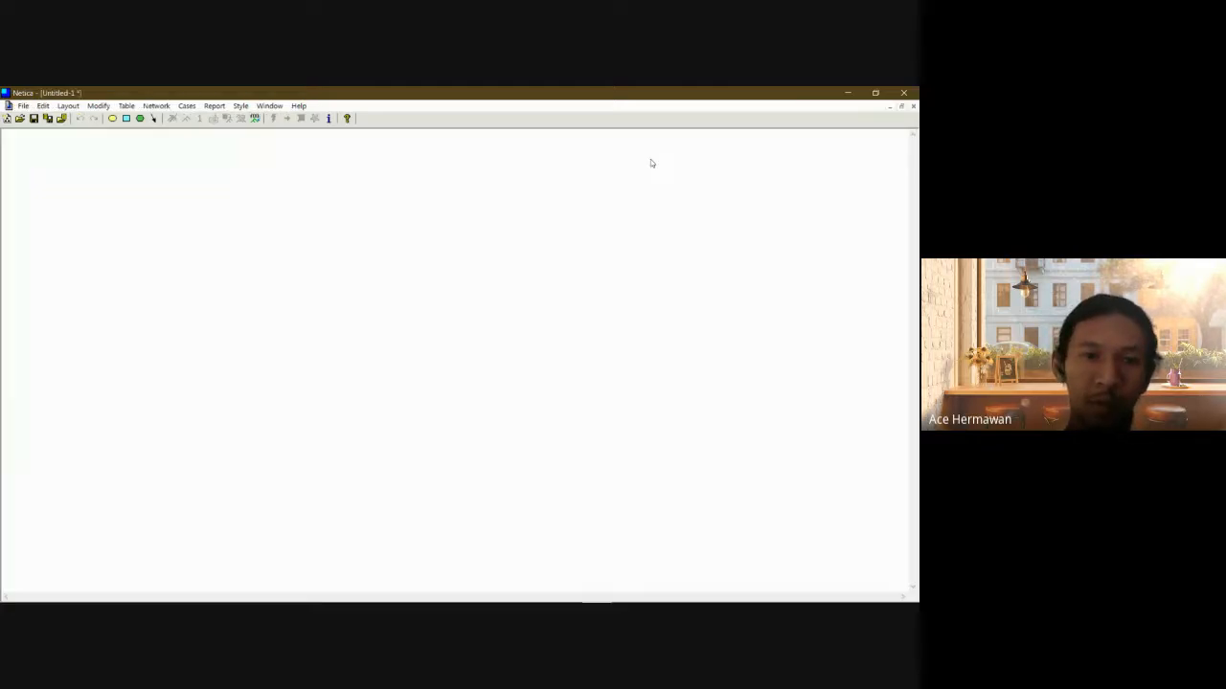
click(112, 118)
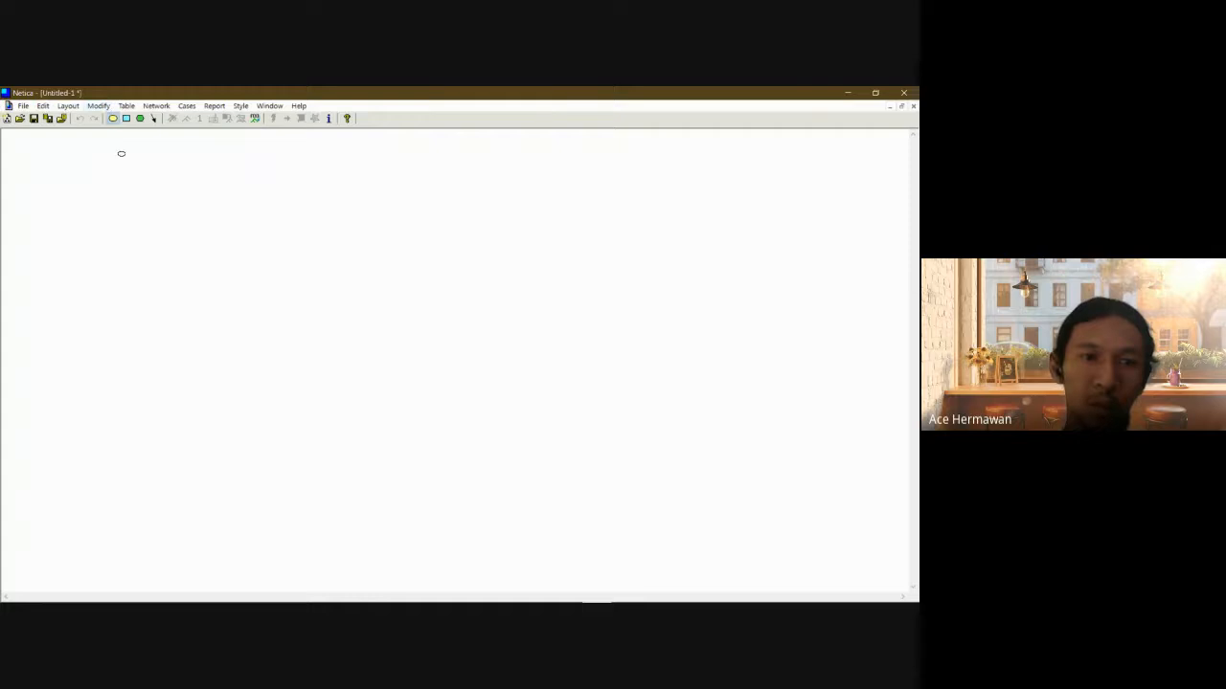
click(124, 178)
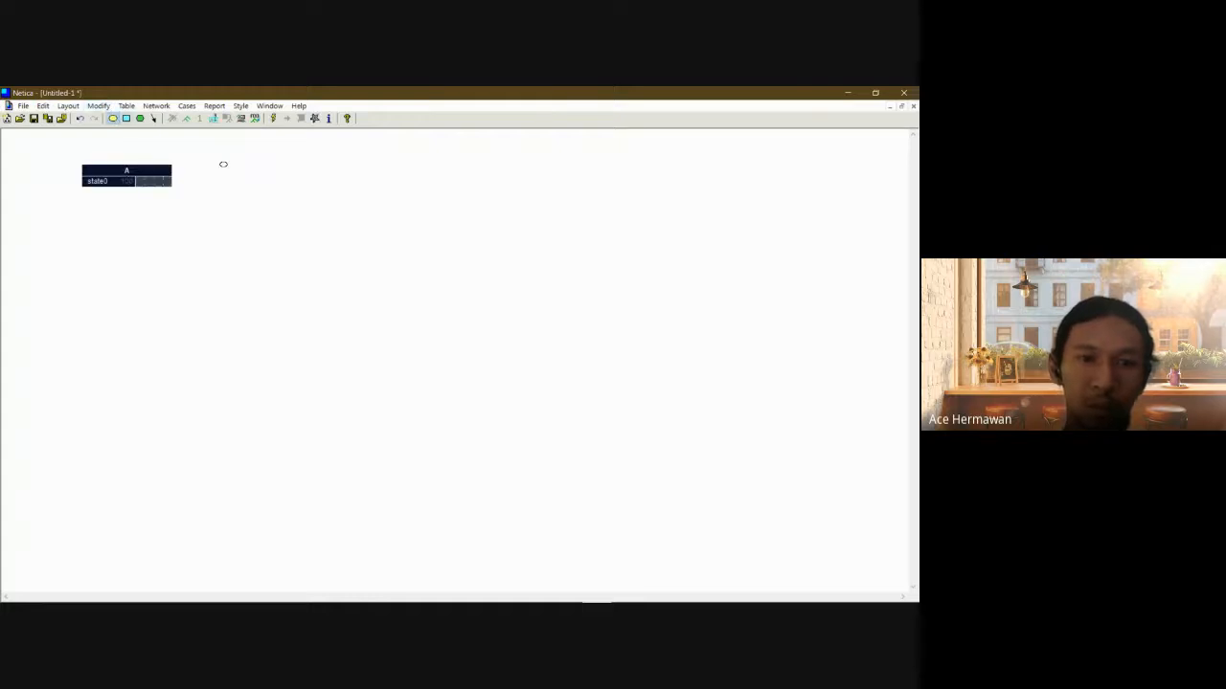
click(333, 170)
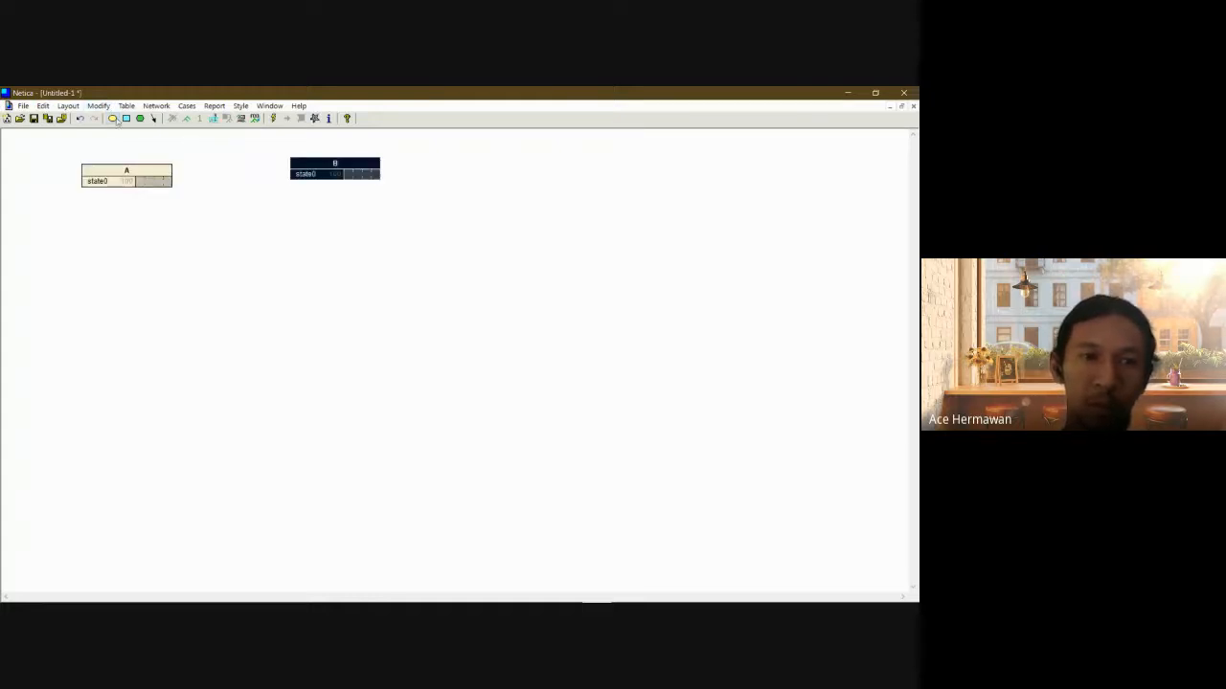
click(236, 255)
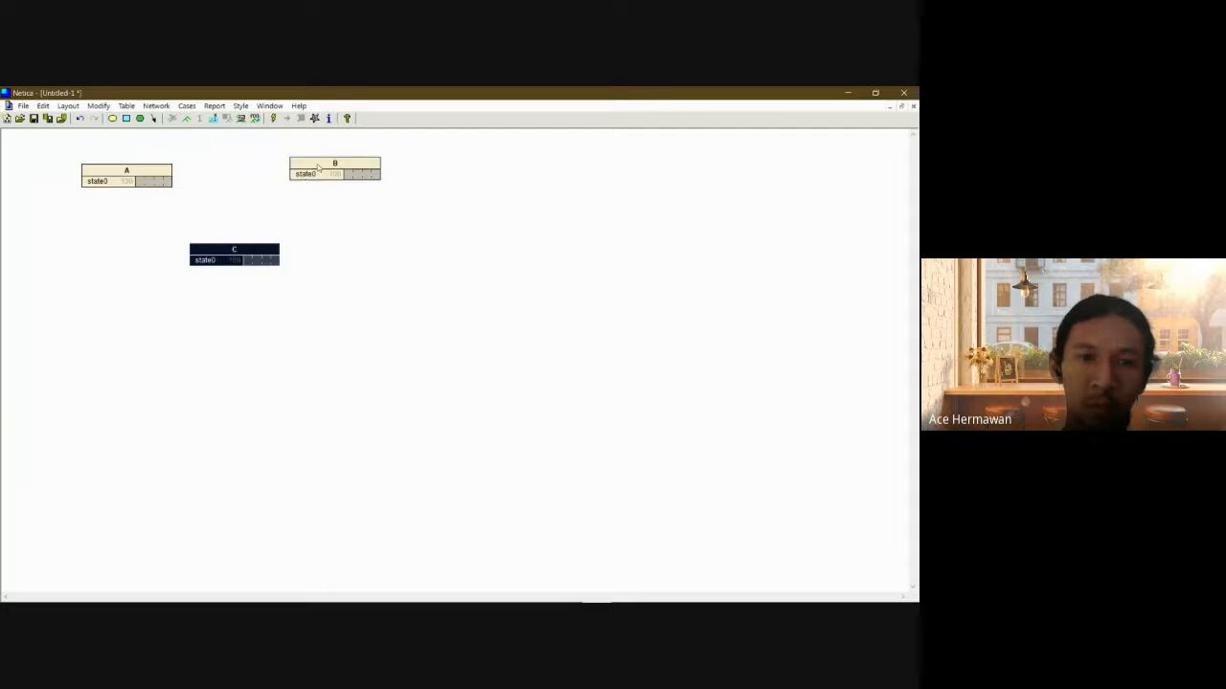
Shift node B slightly down and outward and nudge node C so it sits centred below nodes A and B.
drag(317, 167, 328, 178)
click(258, 248)
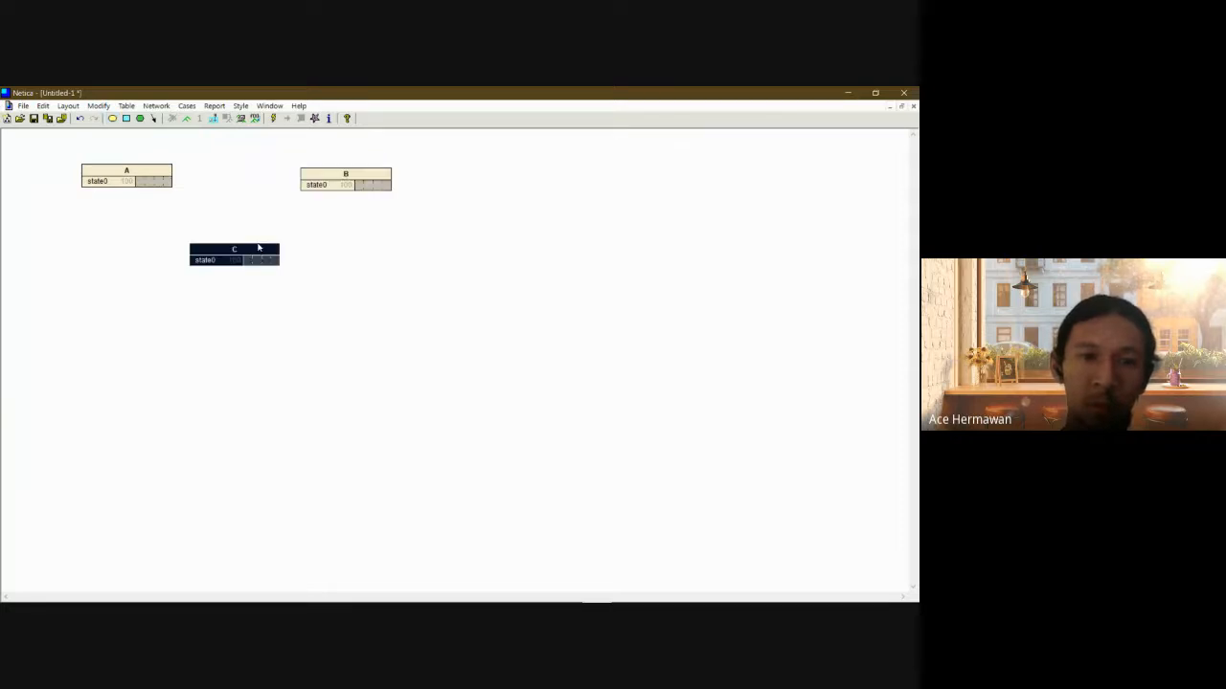
drag(257, 248, 261, 248)
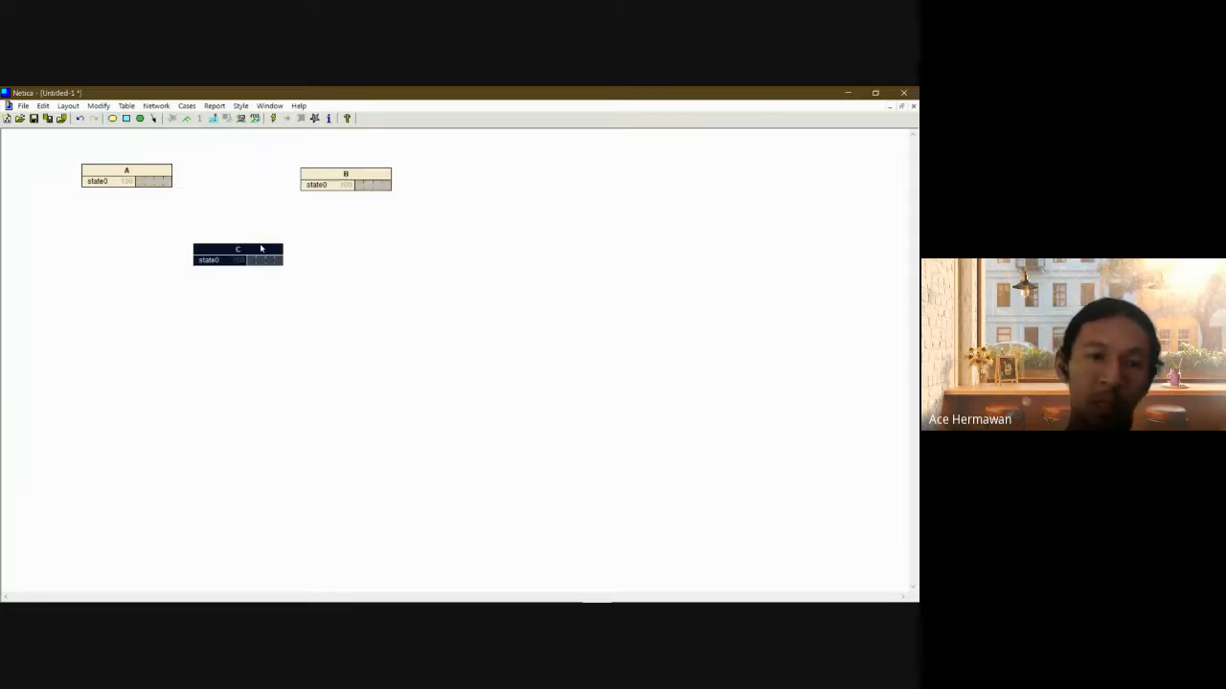
Open the properties of node A and change its name to Ayah.
click(137, 175)
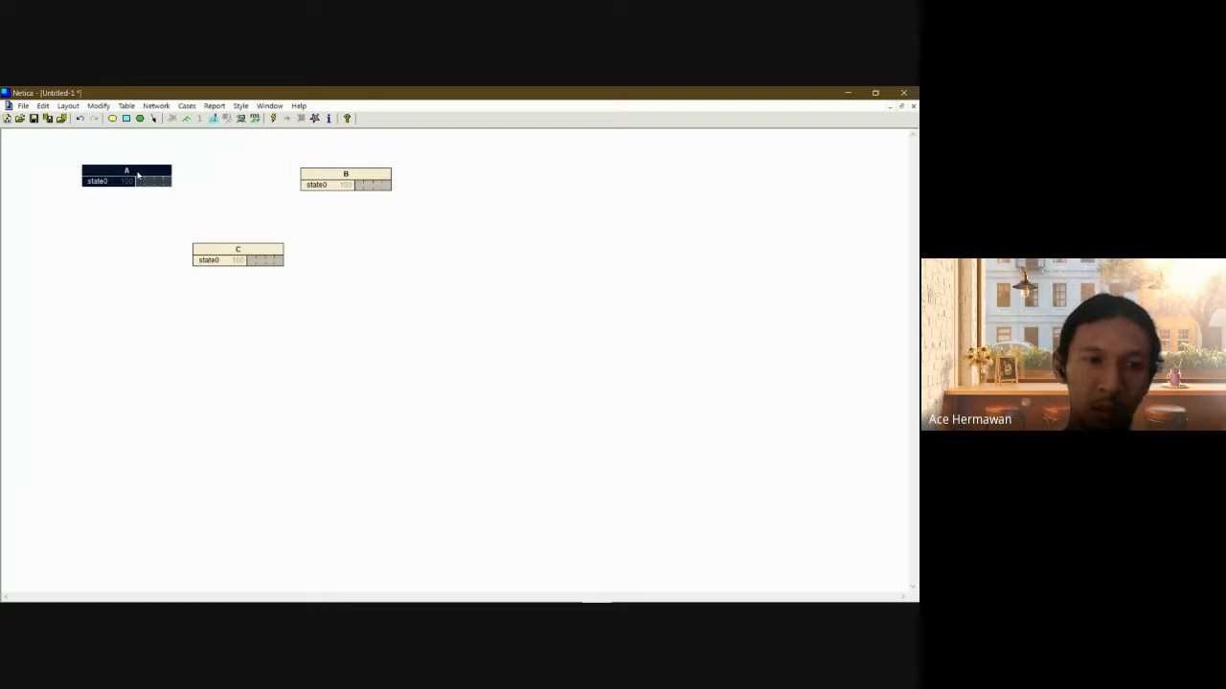
double_click(137, 174)
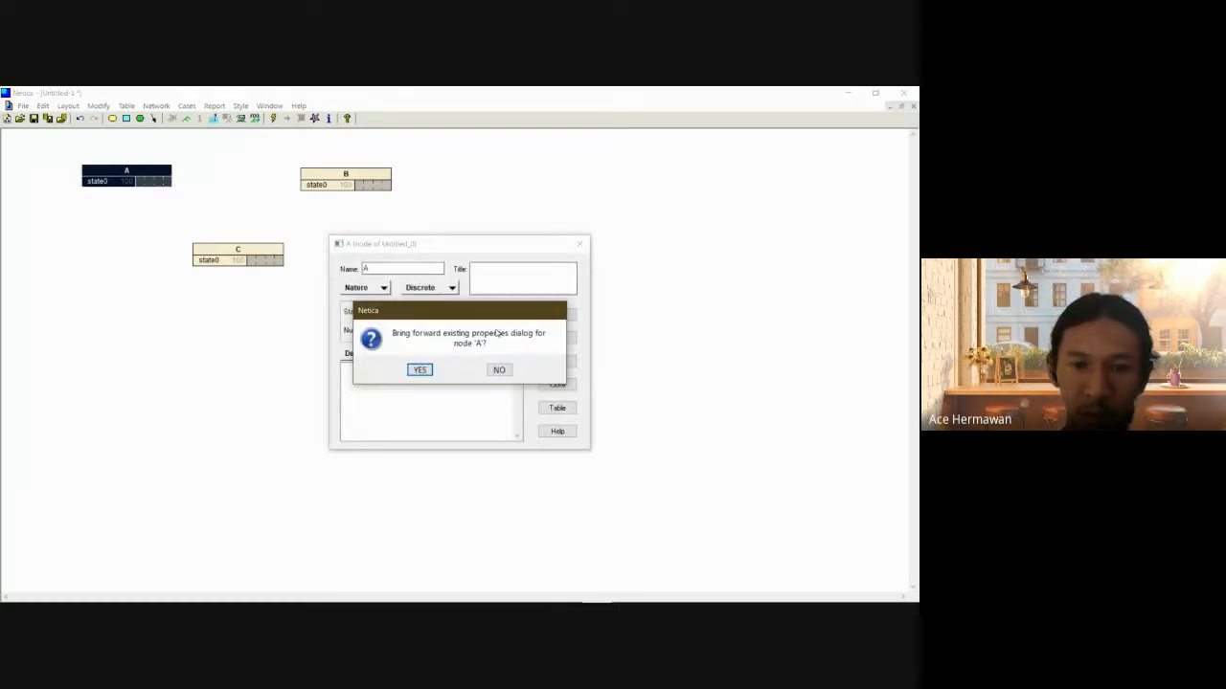
click(499, 370)
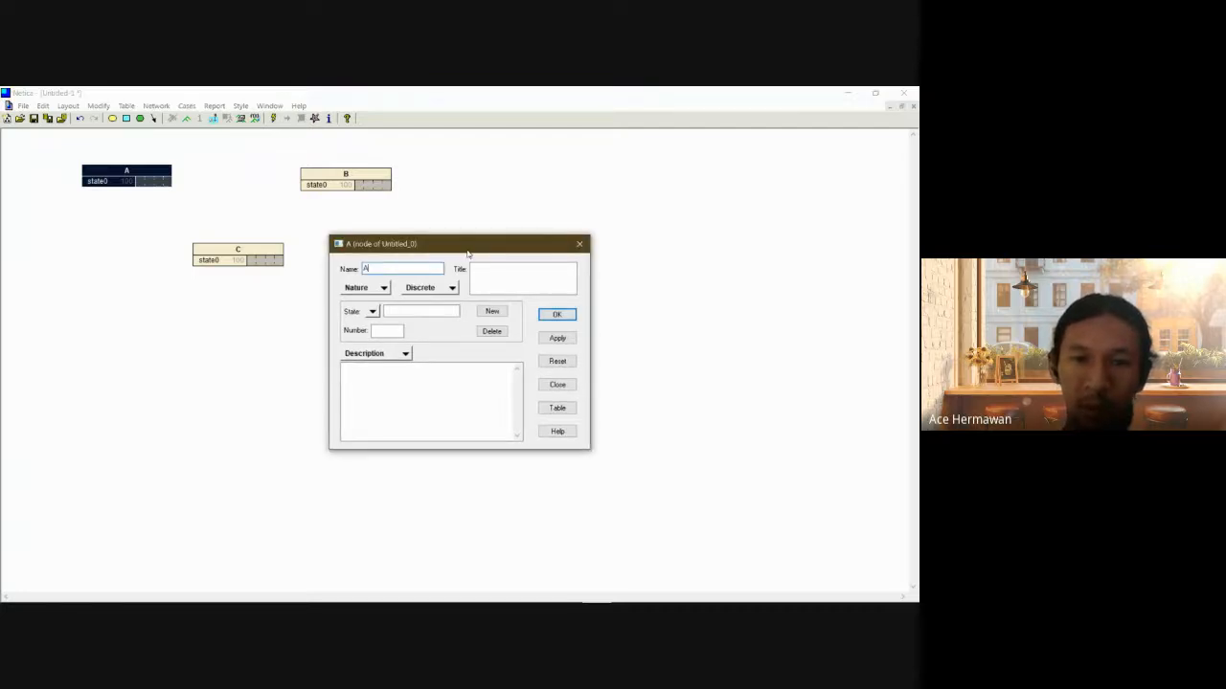
click(579, 244)
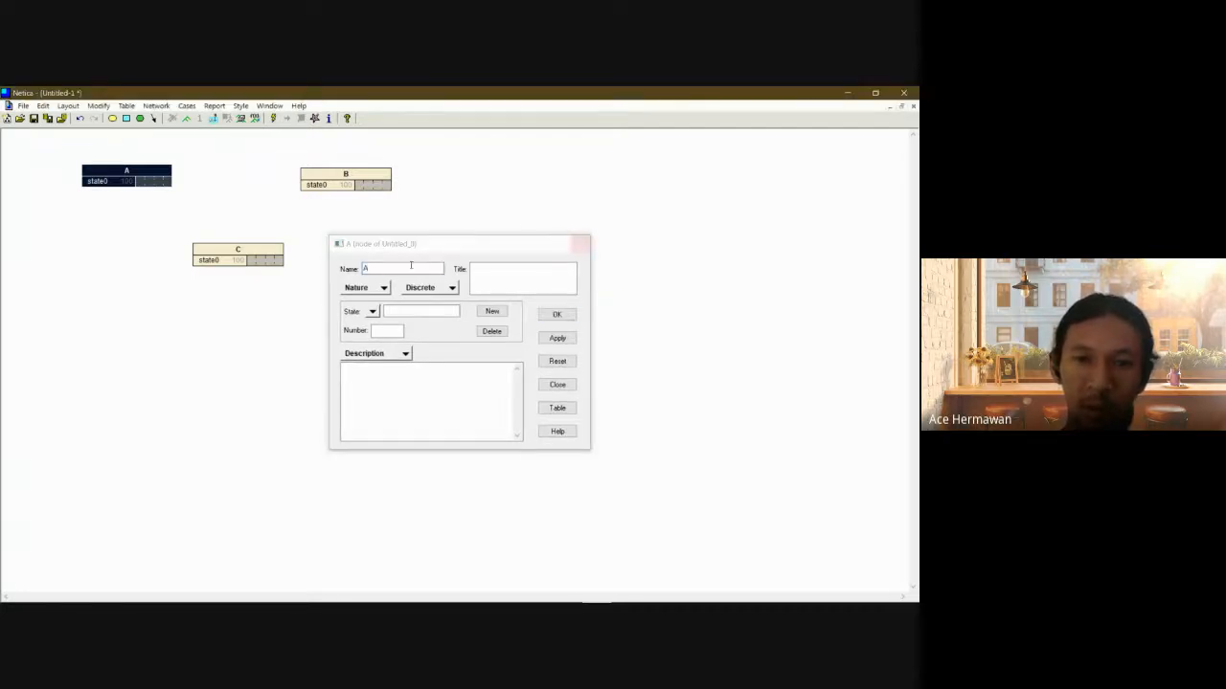
click(379, 267)
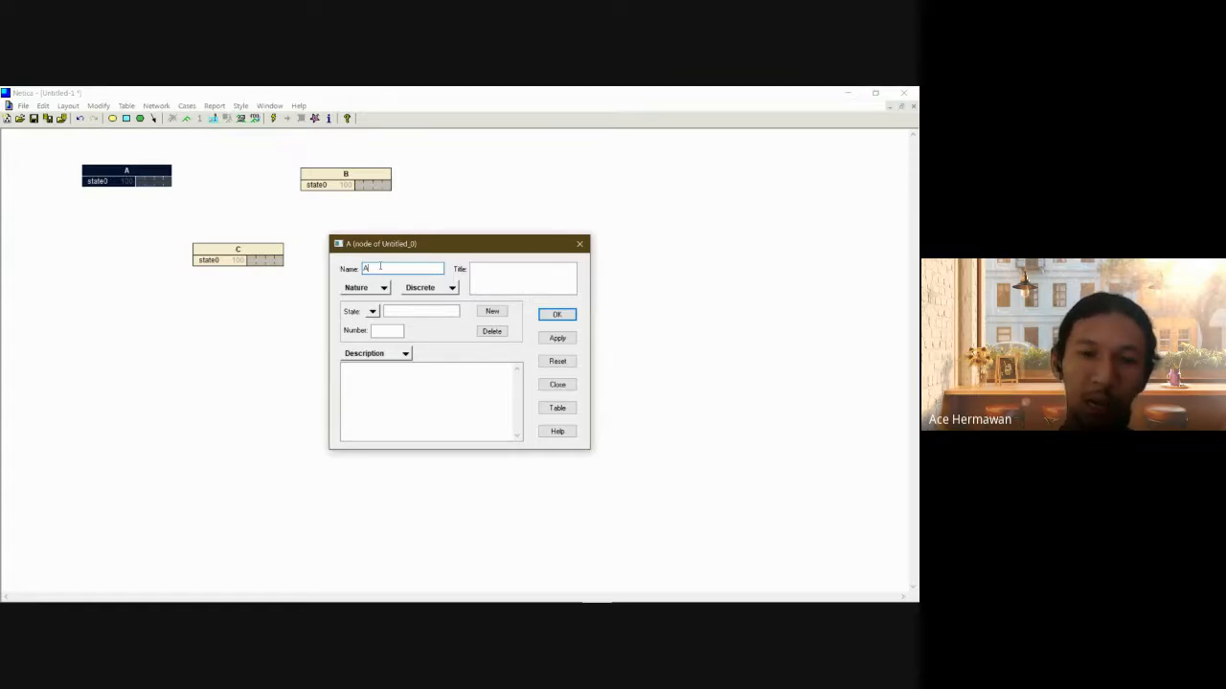
text(pi)
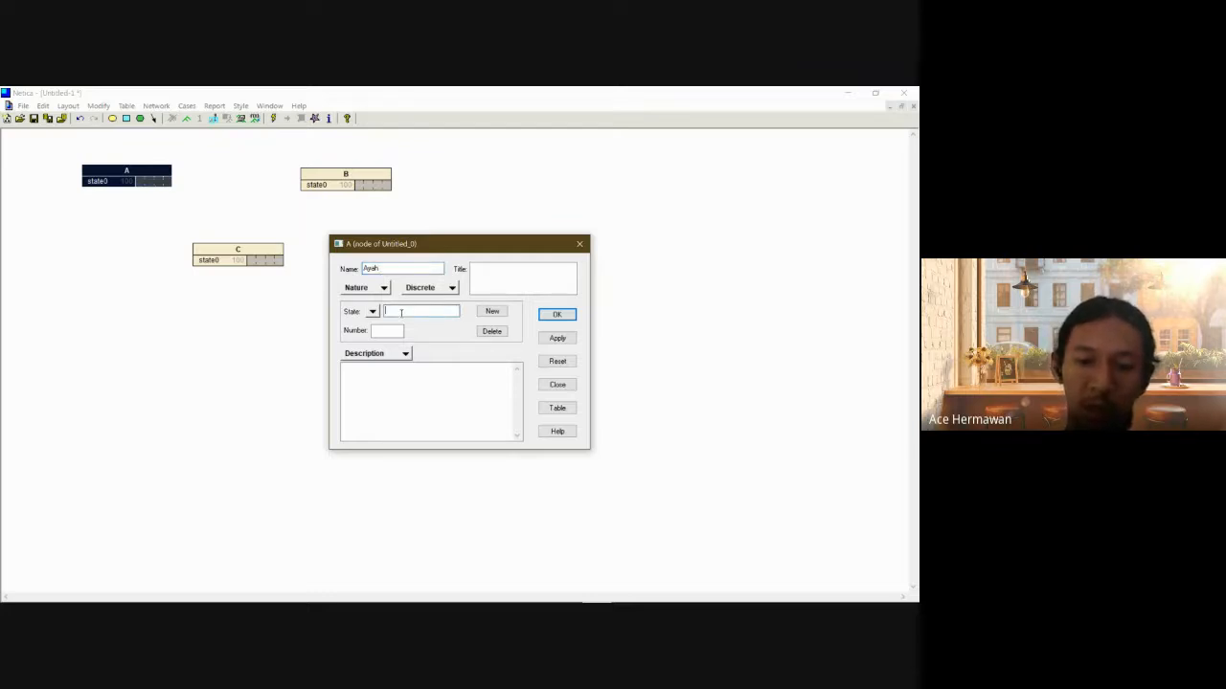
Define the states Normal and Penderita for the Ayah node and accept its properties.
text(Norm)
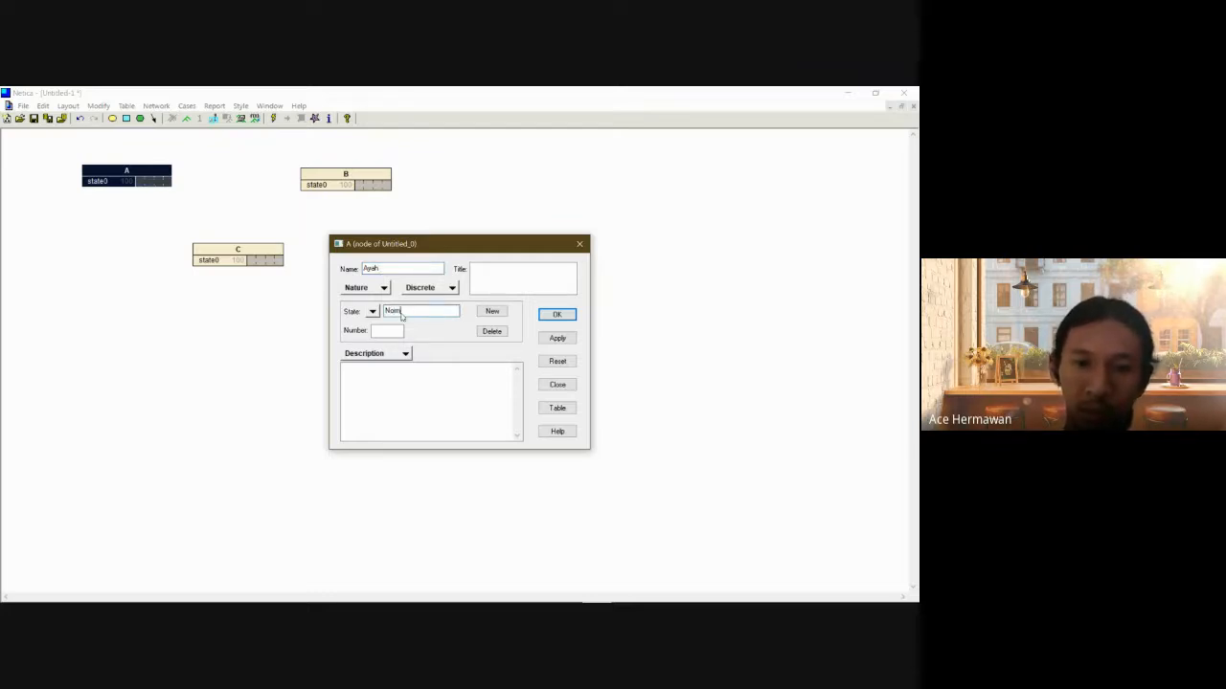
text(al)
key(Return)
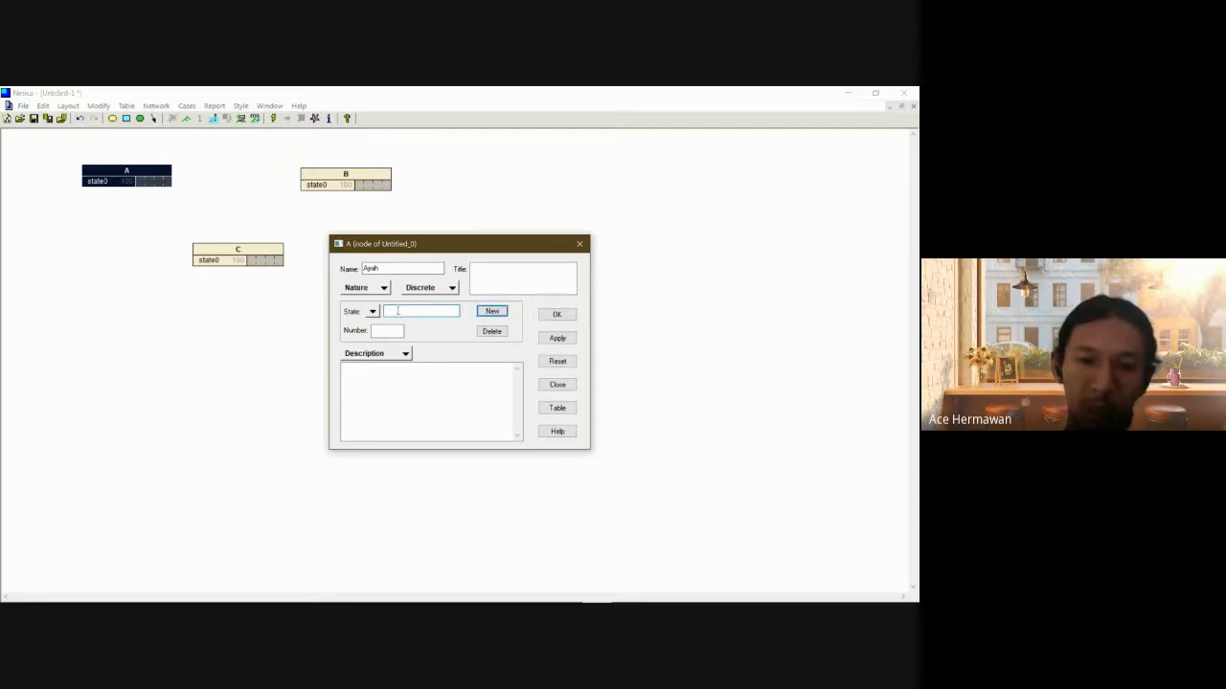
text(Penyak)
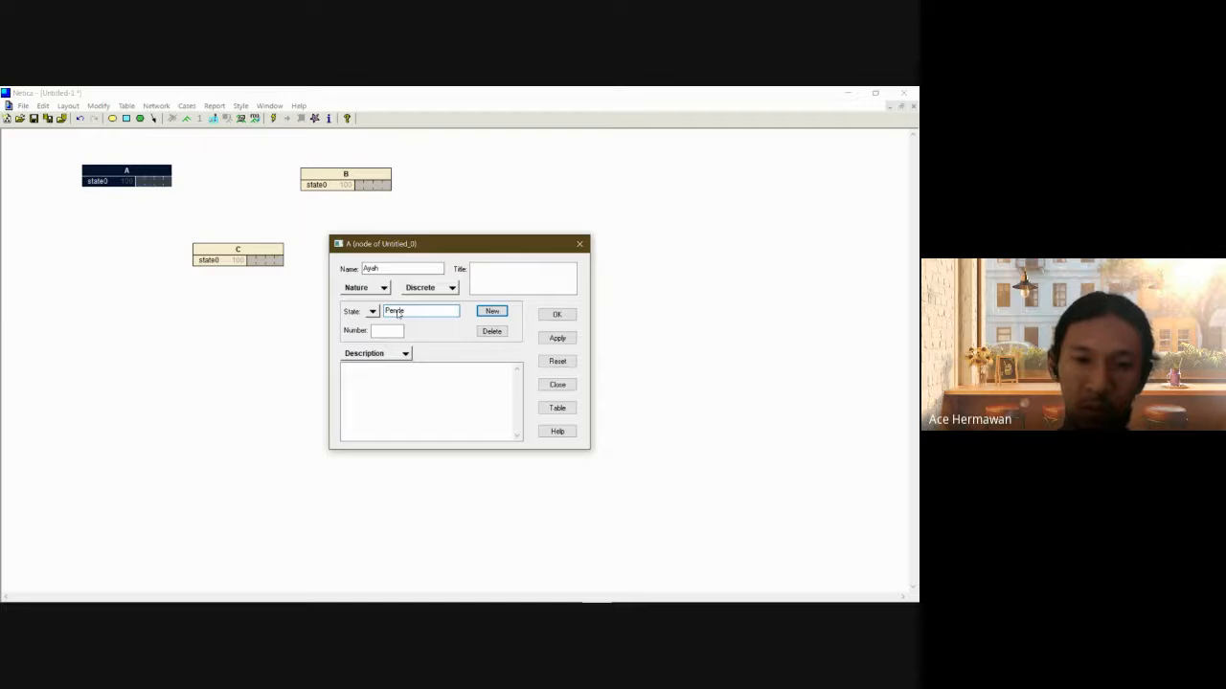
text(ita)
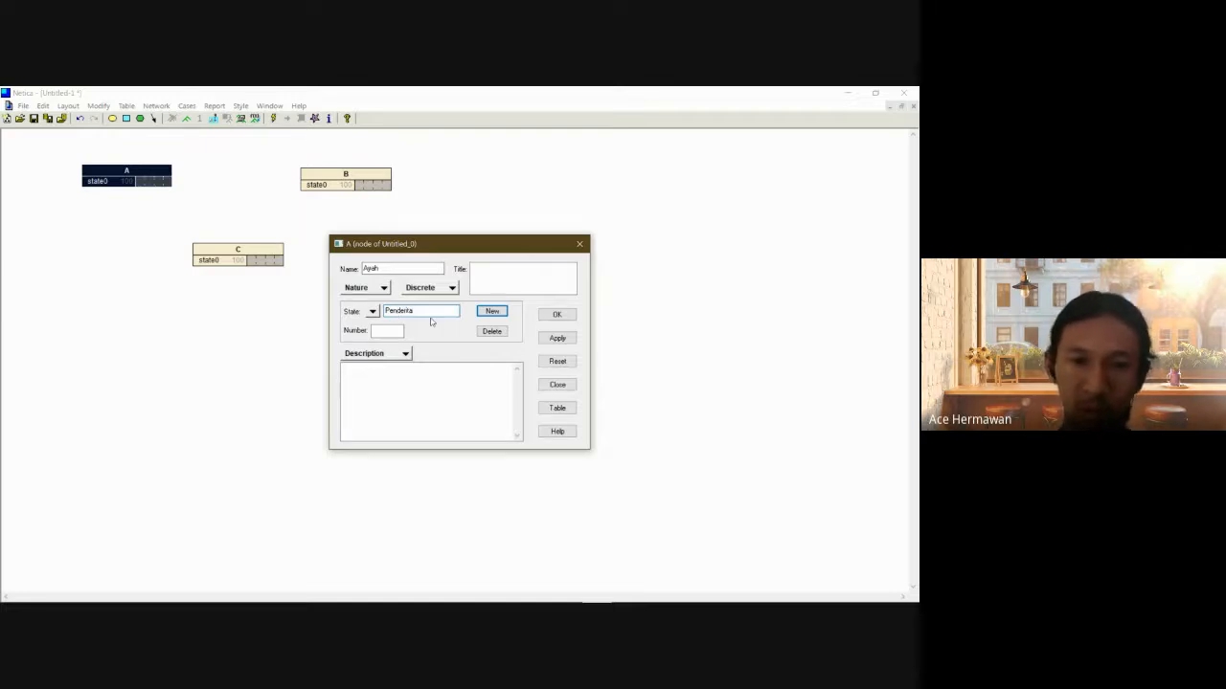
click(556, 315)
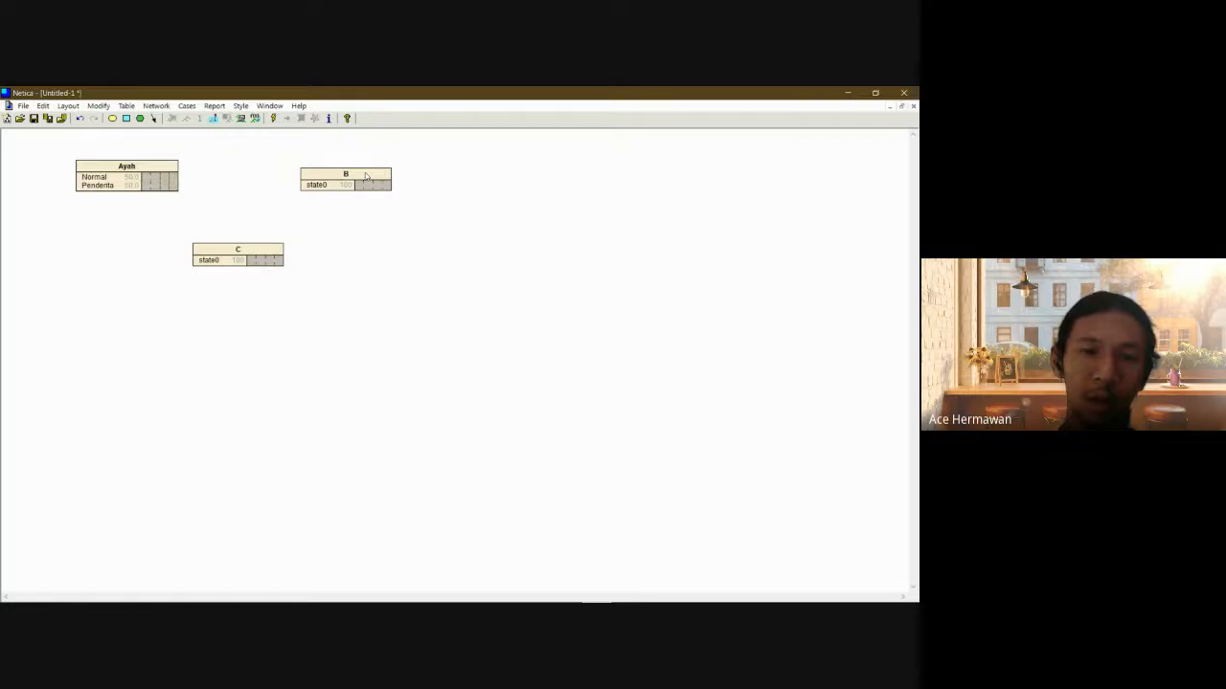
Open the properties of node B and change its name to Ibu.
click(365, 177)
double_click(364, 176)
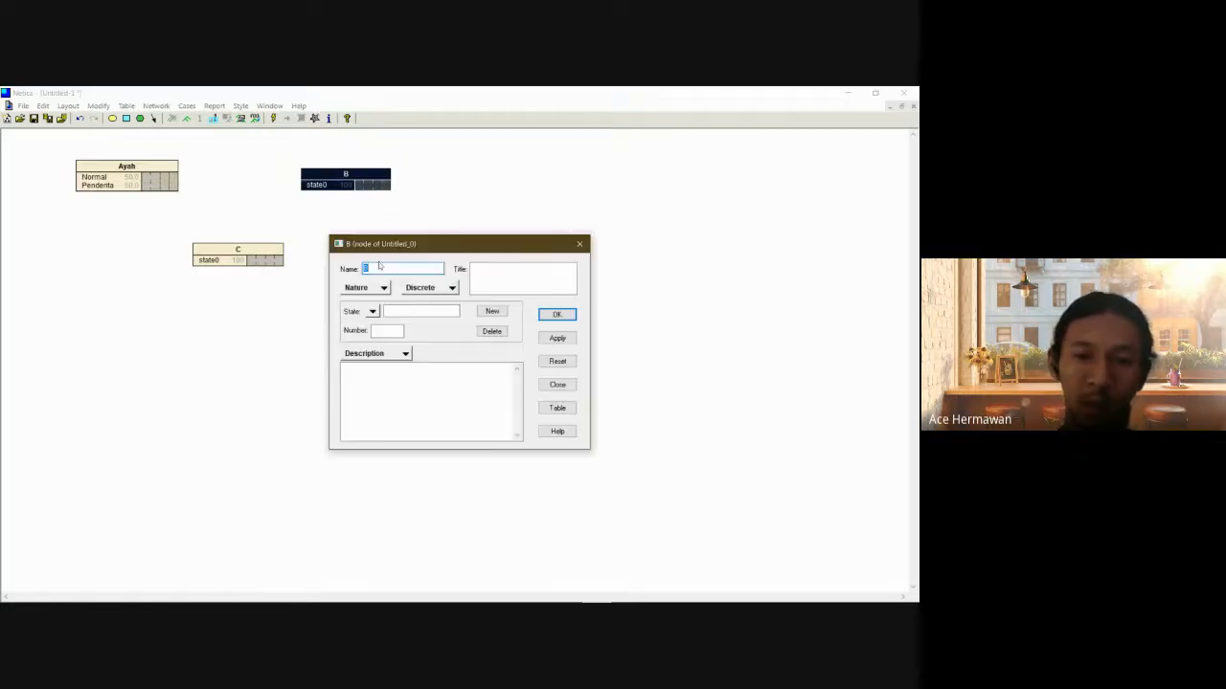
key(BackSpace)
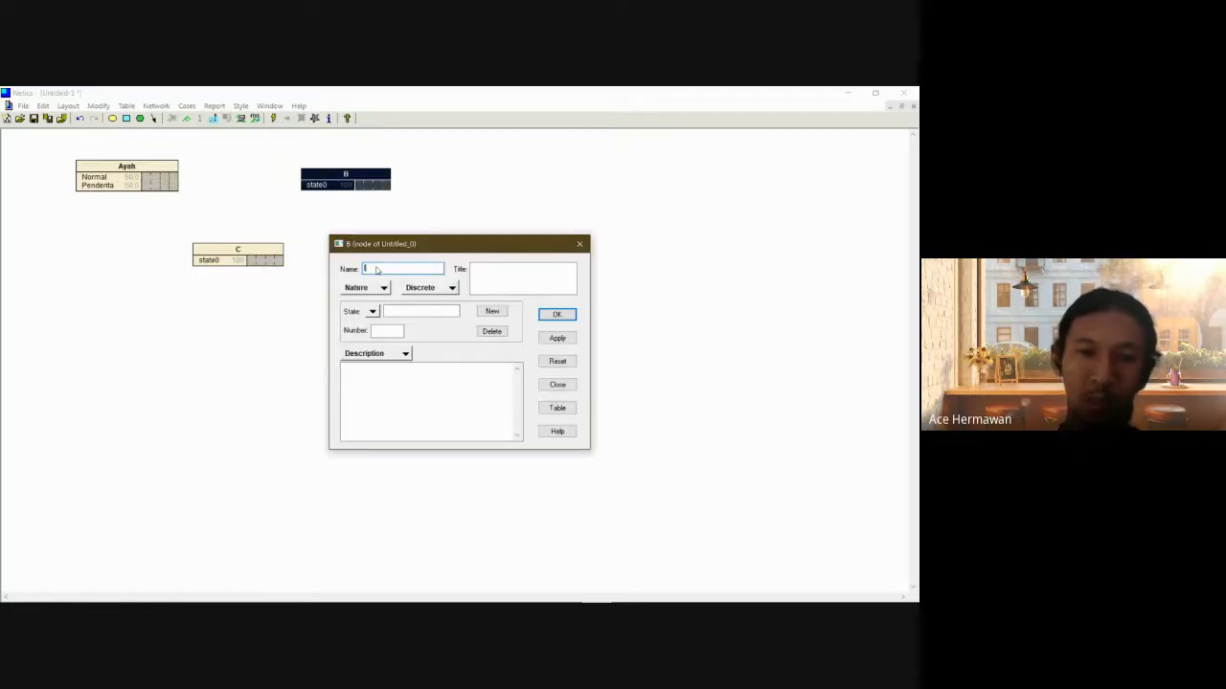
text(Ibu)
Define the states Normal, Carier and Penderita for the Ibu node and accept its properties.
click(400, 311)
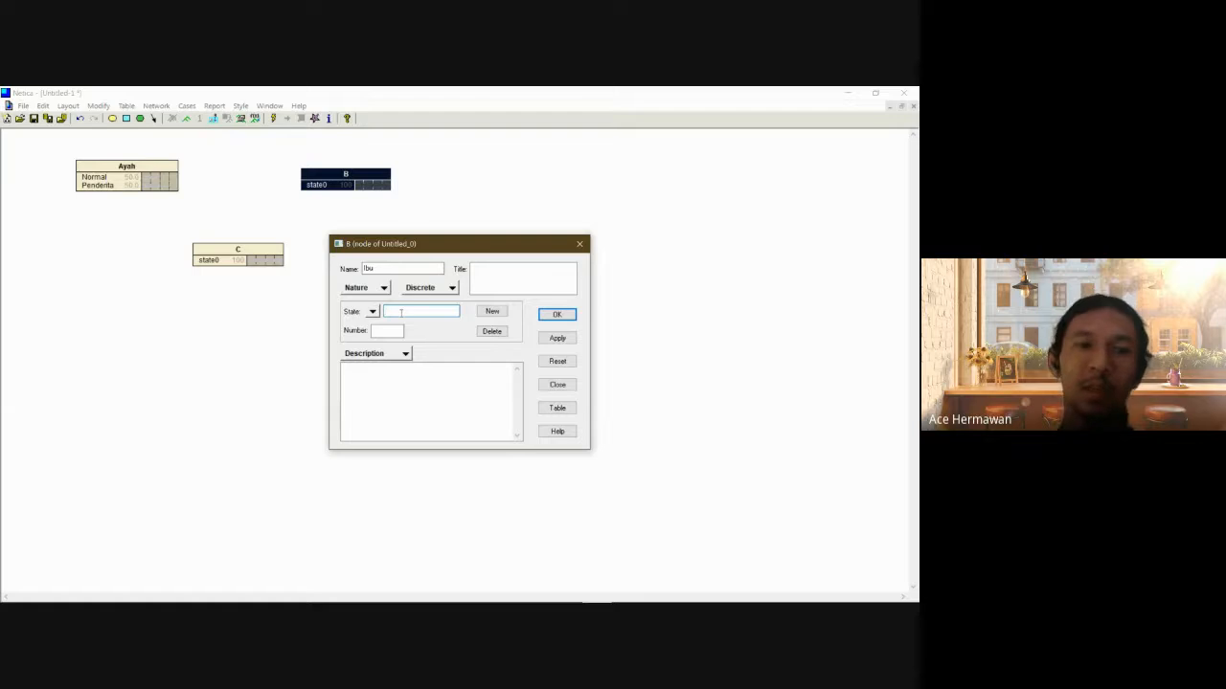
text(N)
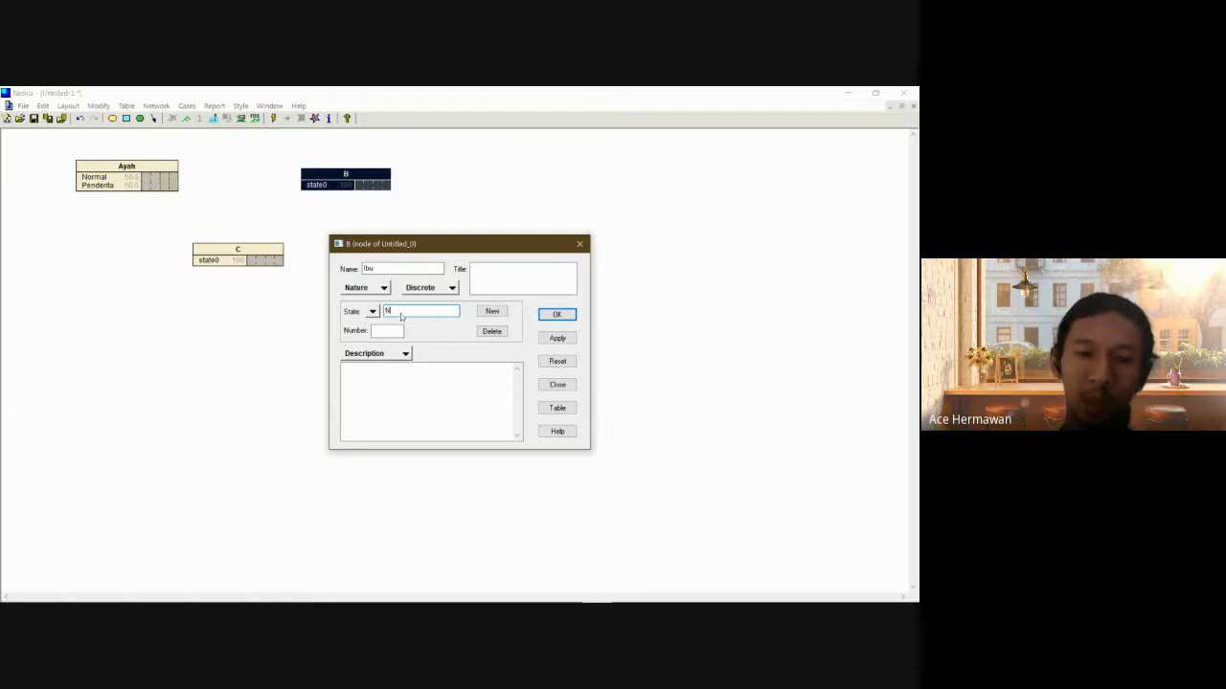
text(ormal)
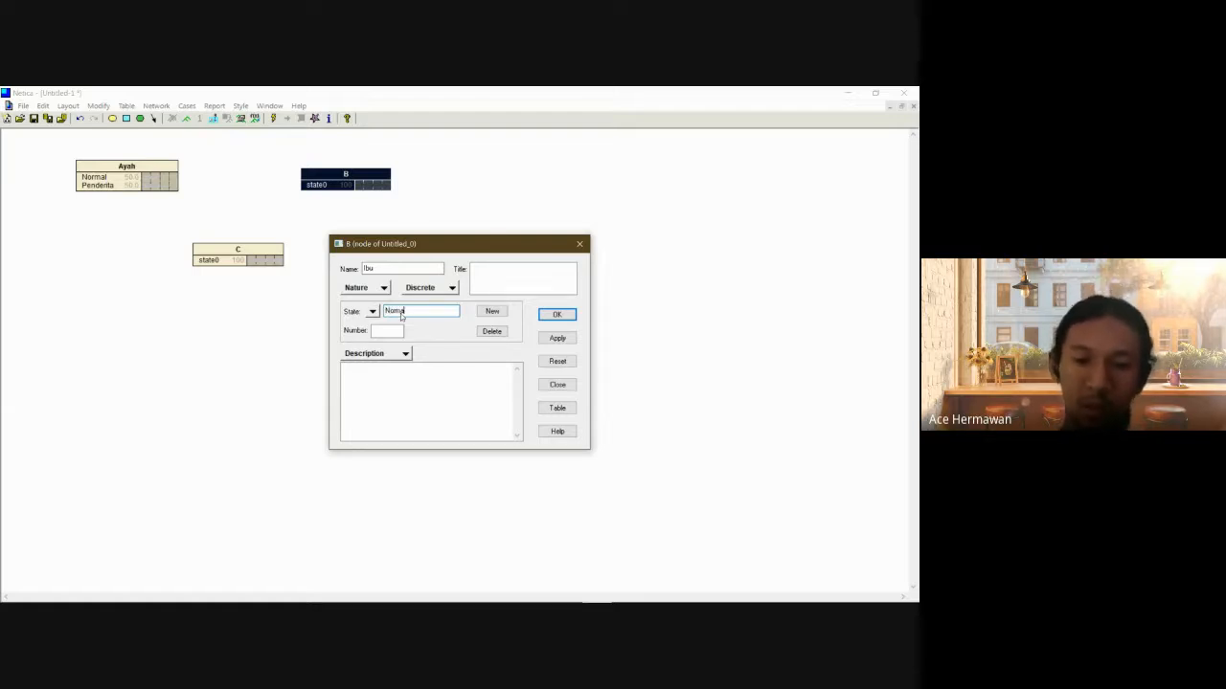
click(492, 311)
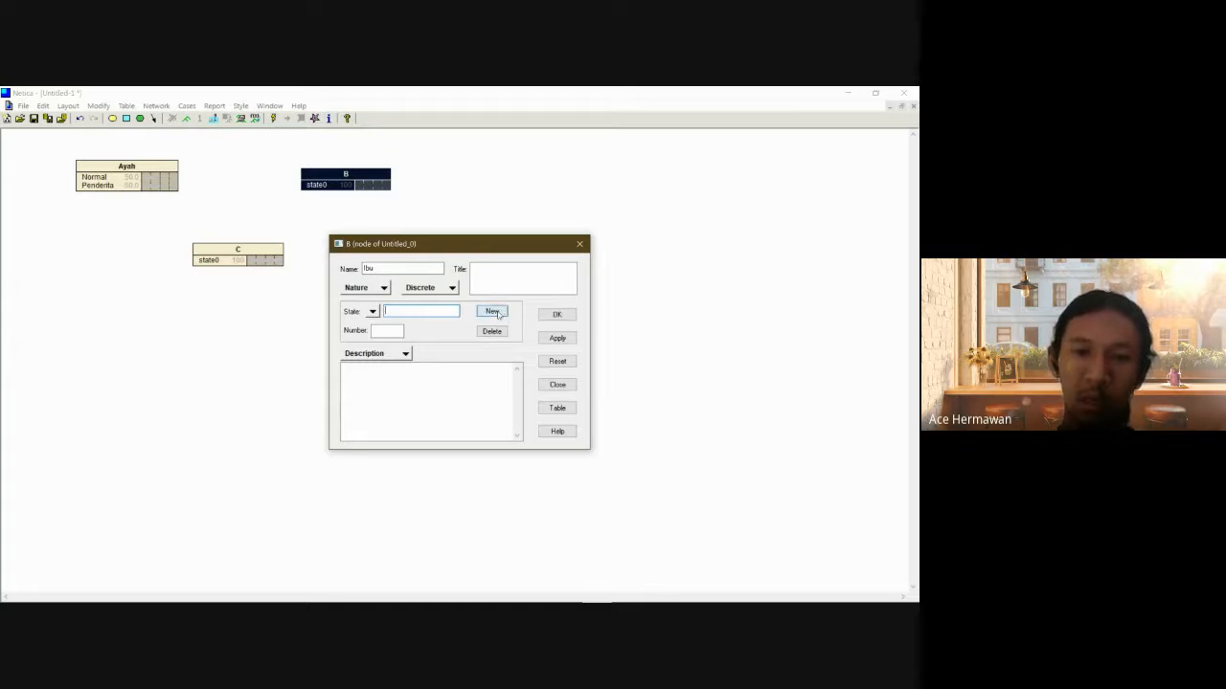
text(Ca)
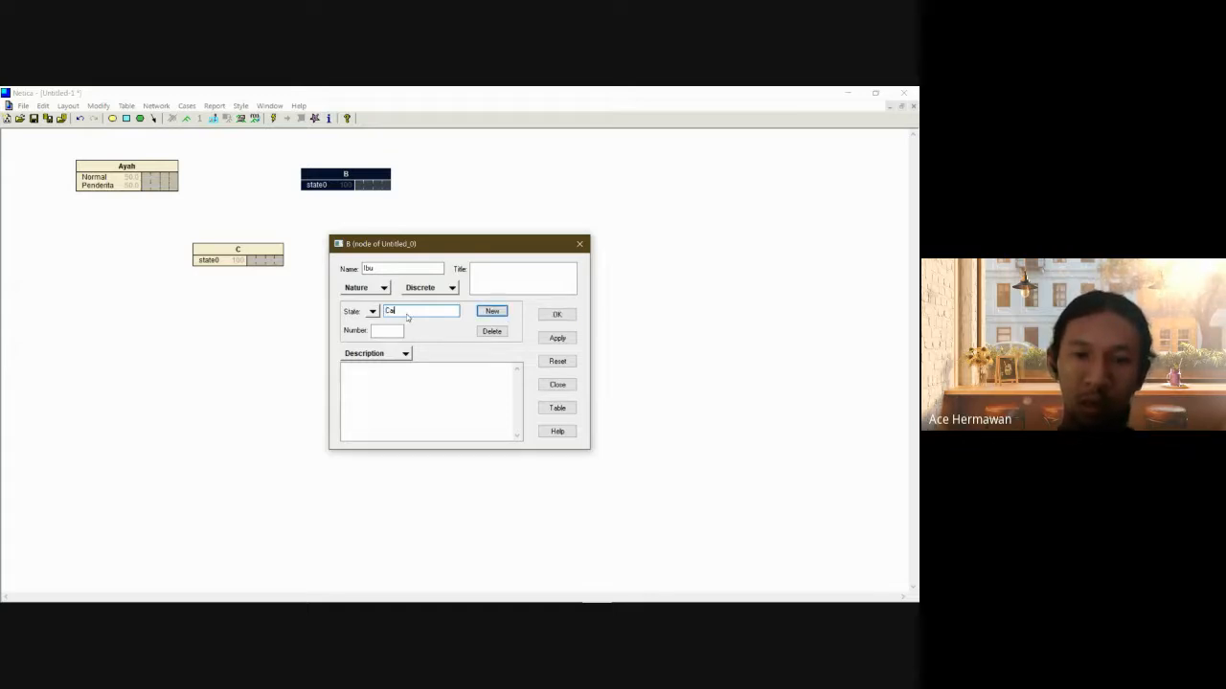
text(rier)
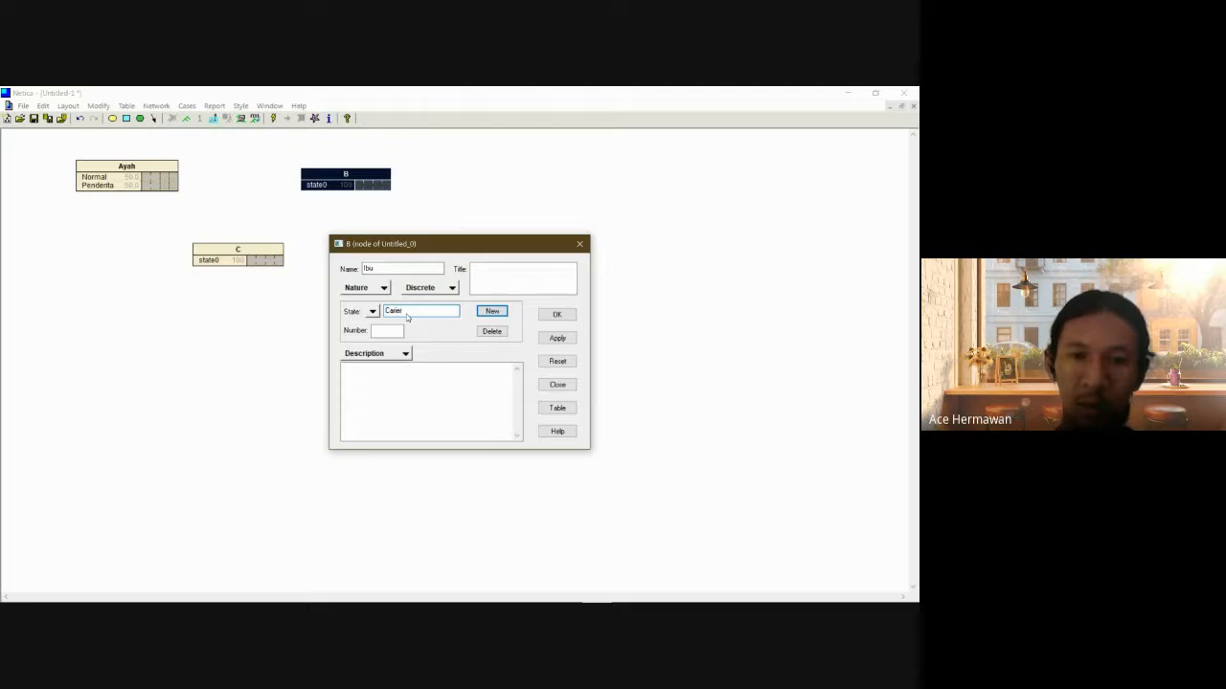
click(494, 313)
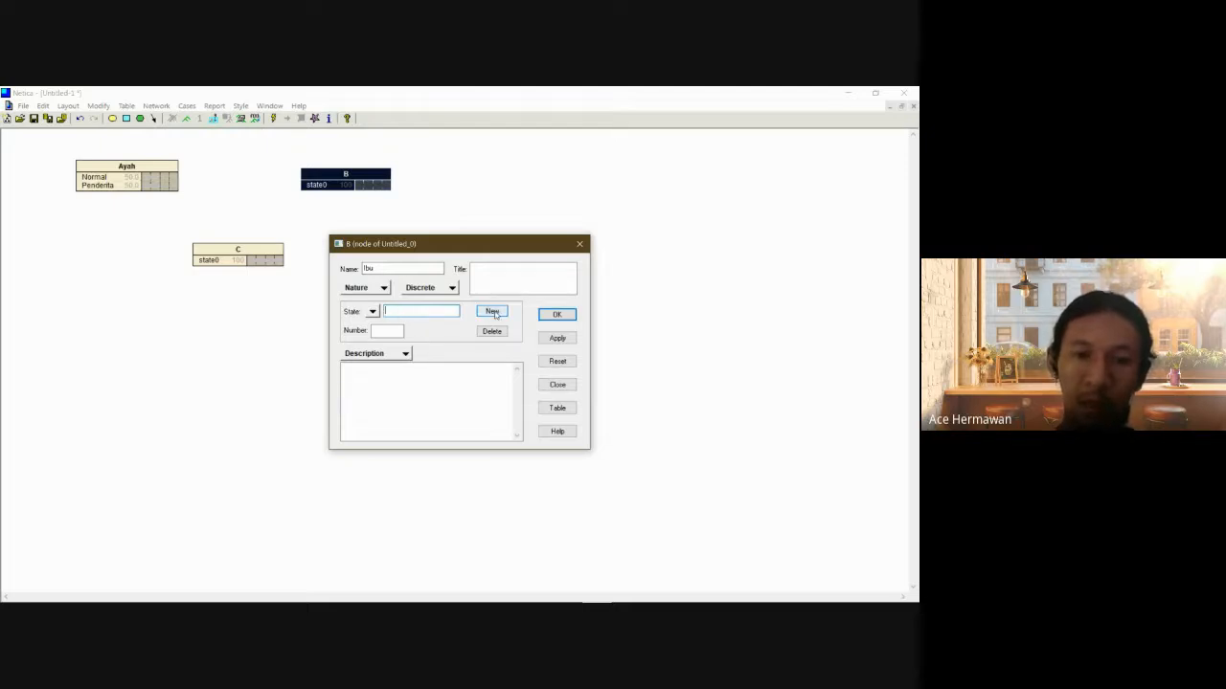
text(Pende)
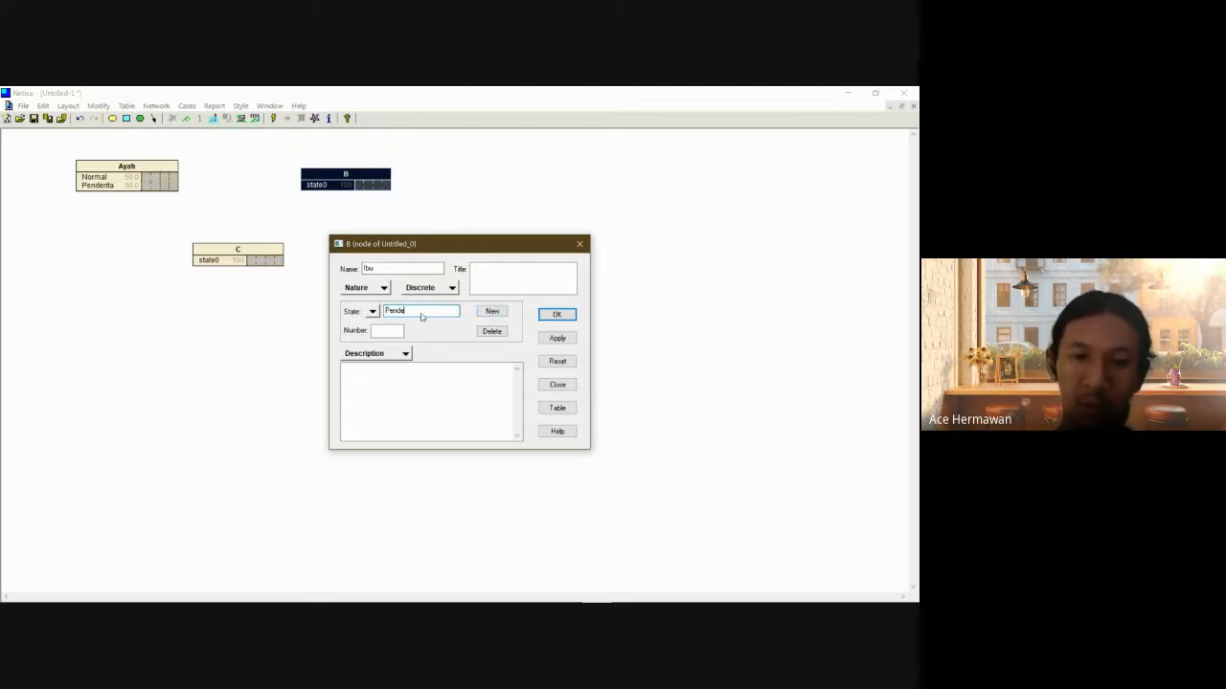
text(rita)
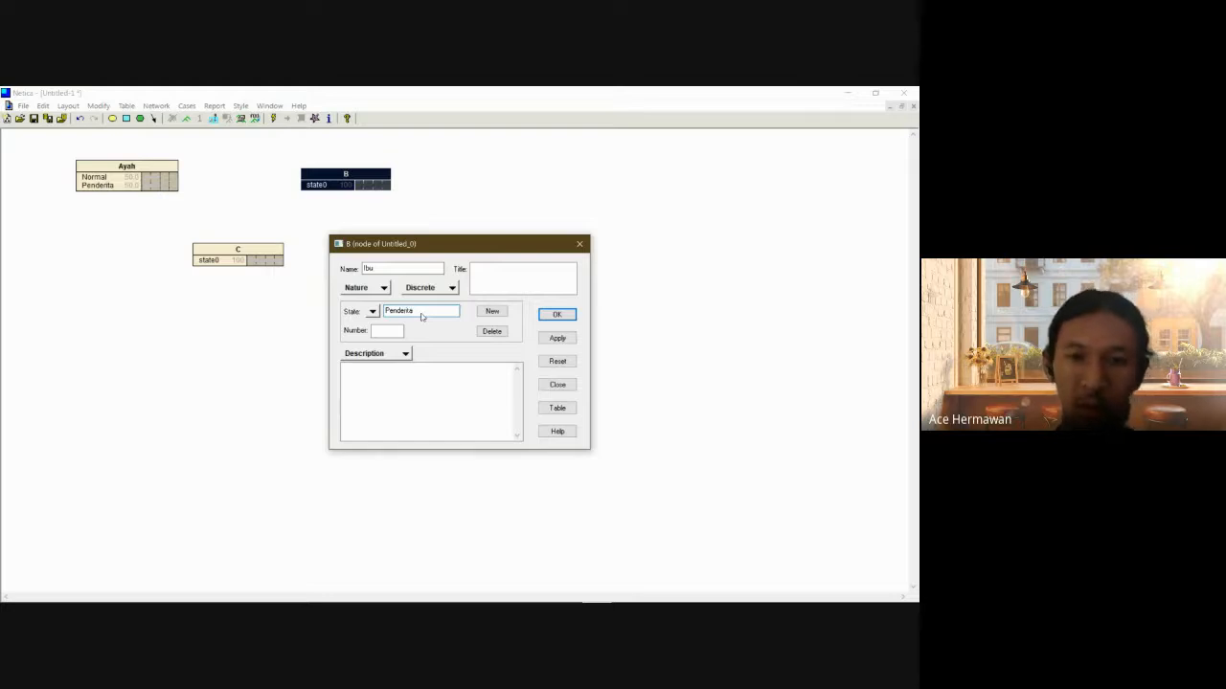
click(554, 315)
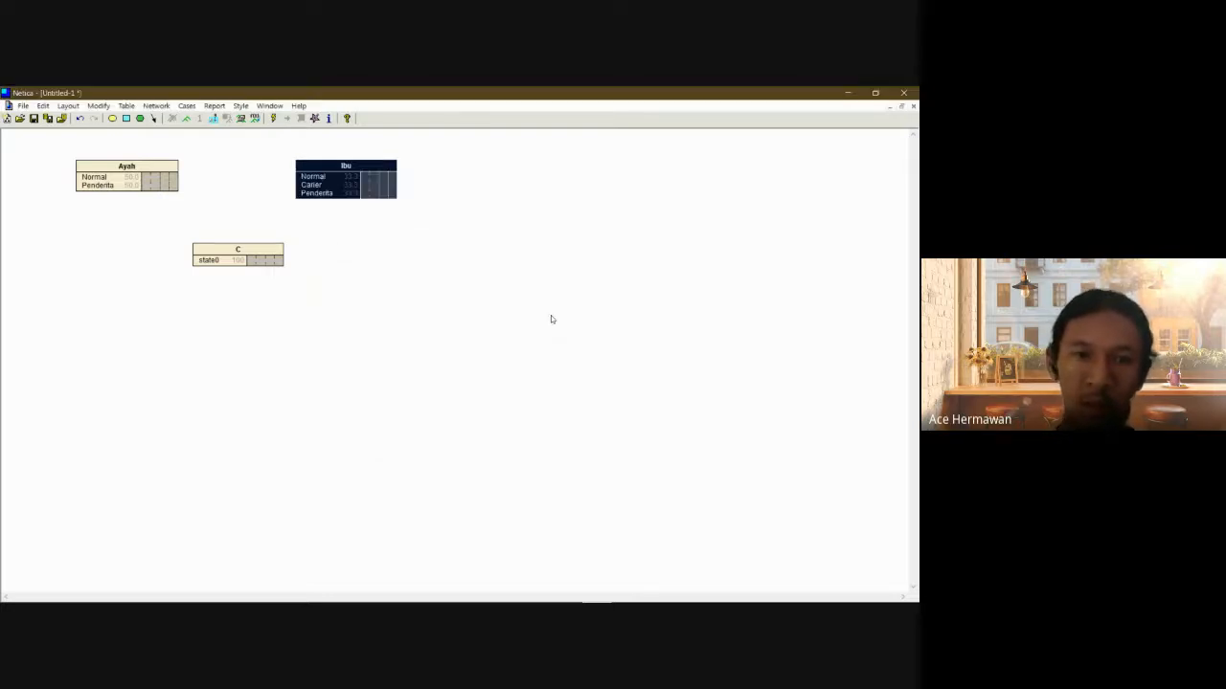
Open the properties of node C and change its name to KondisiAnak.
double_click(258, 254)
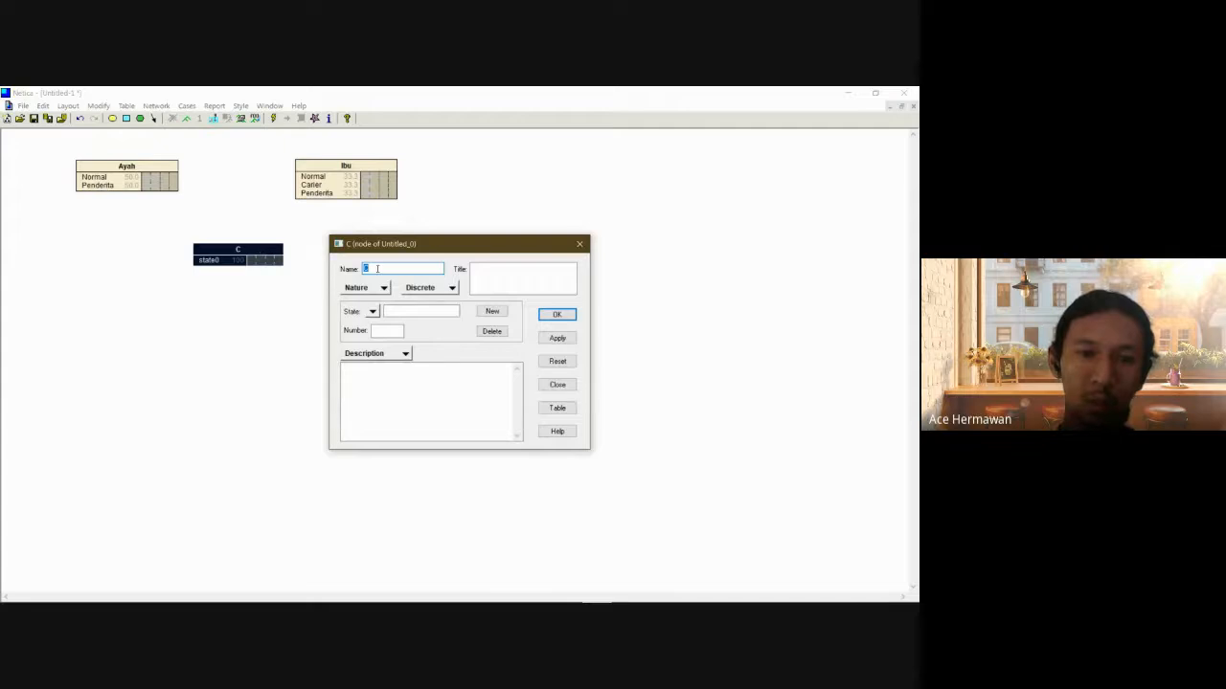
key(BackSpace)
text(K)
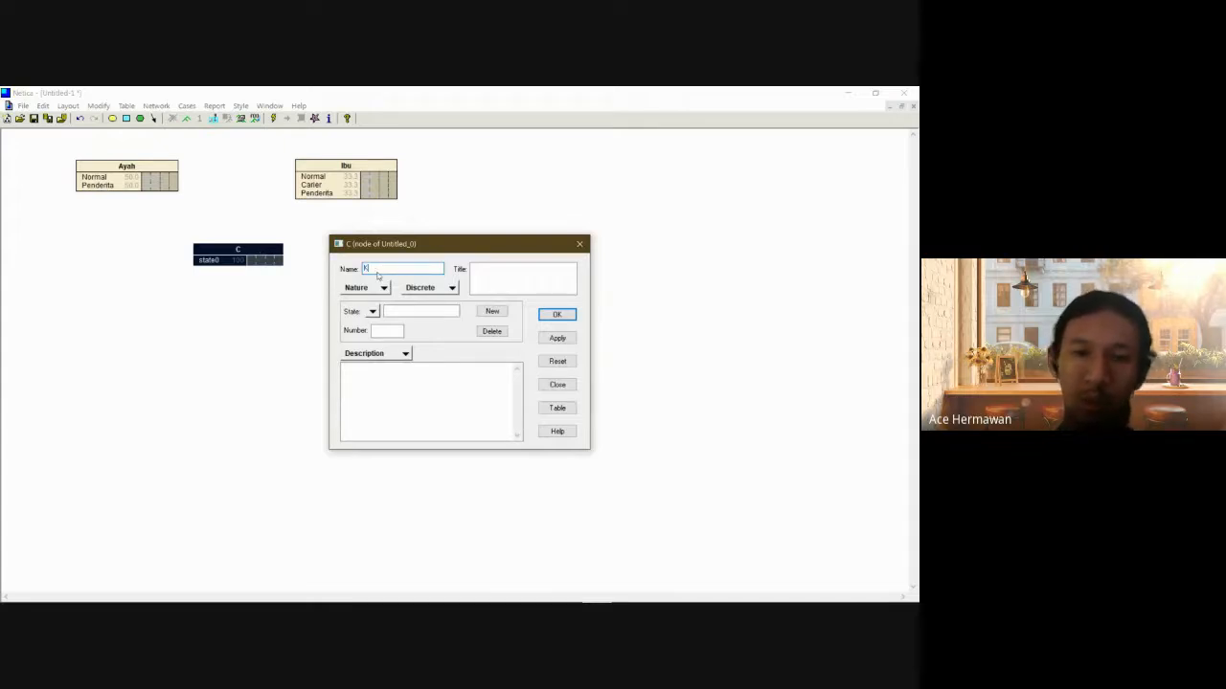
text(ondisi)
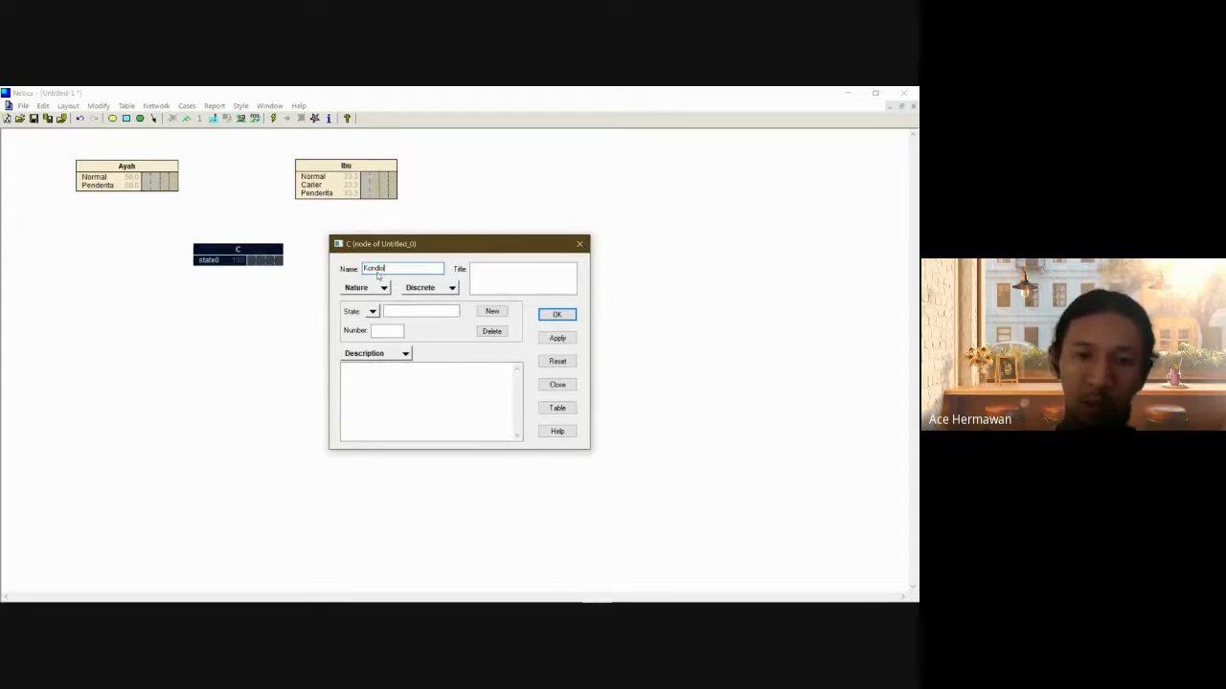
text( An)
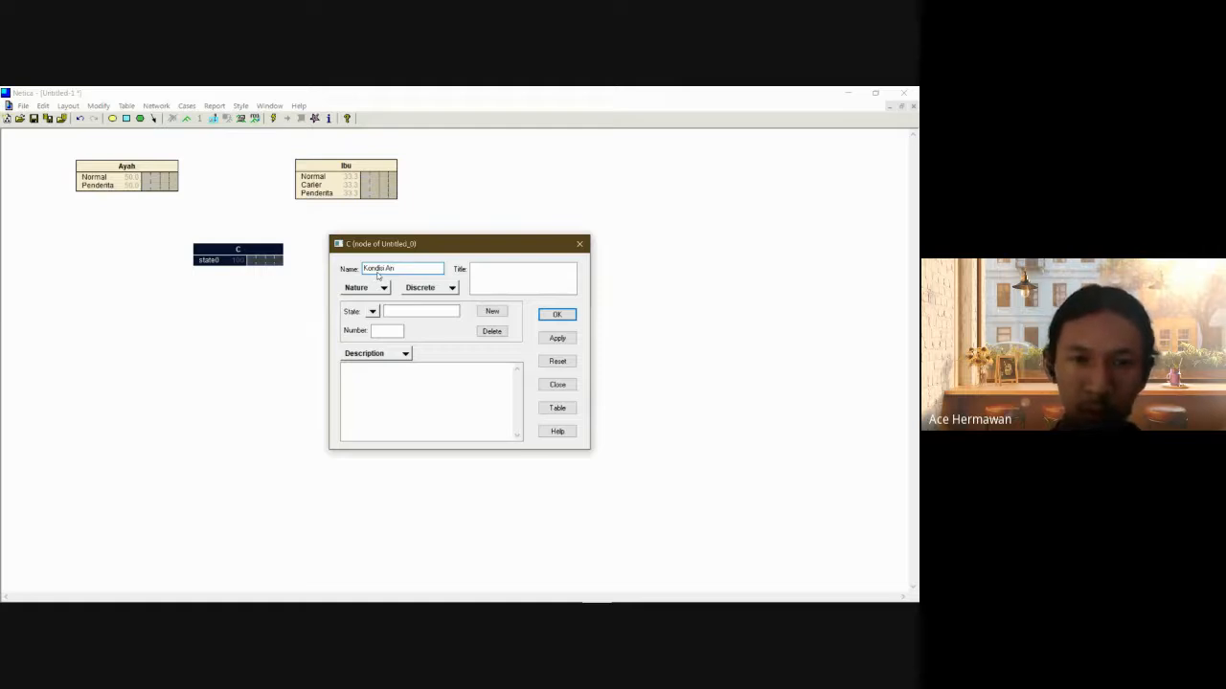
key(BackSpace)
key(BackSpace)
key(BackSpace)
text(An)
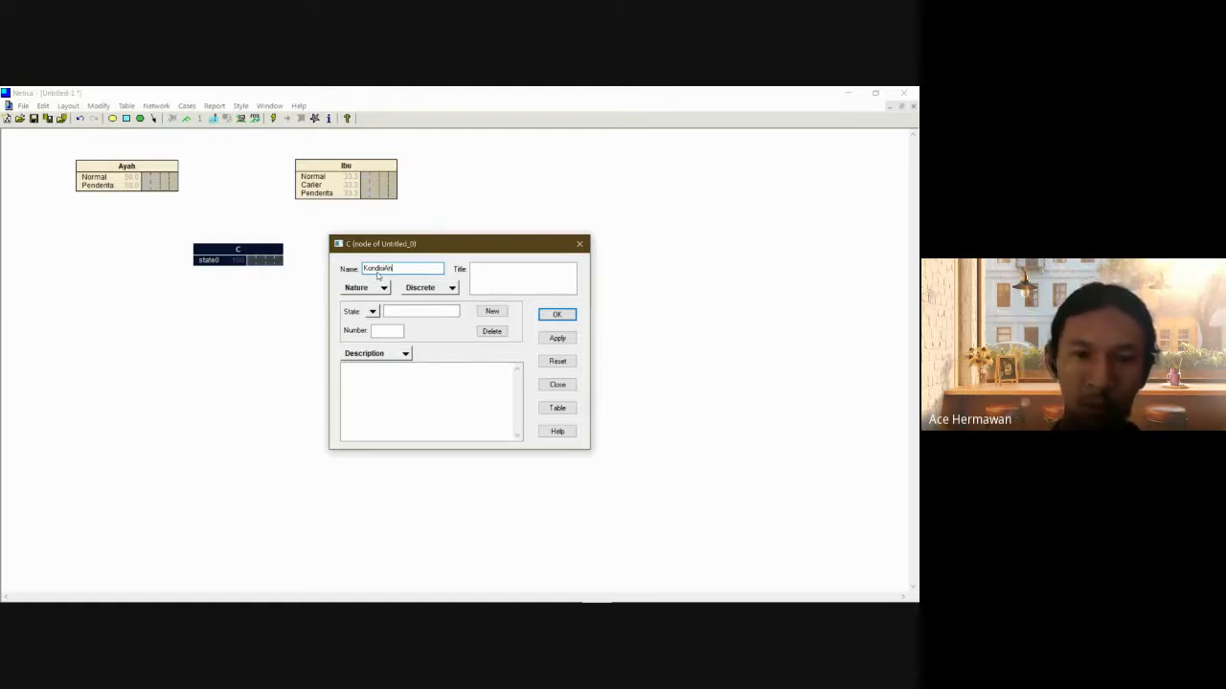
text(ak)
Define the states Normal, Carier and Penderita for the KondisiAnak node and accept its properties.
click(402, 311)
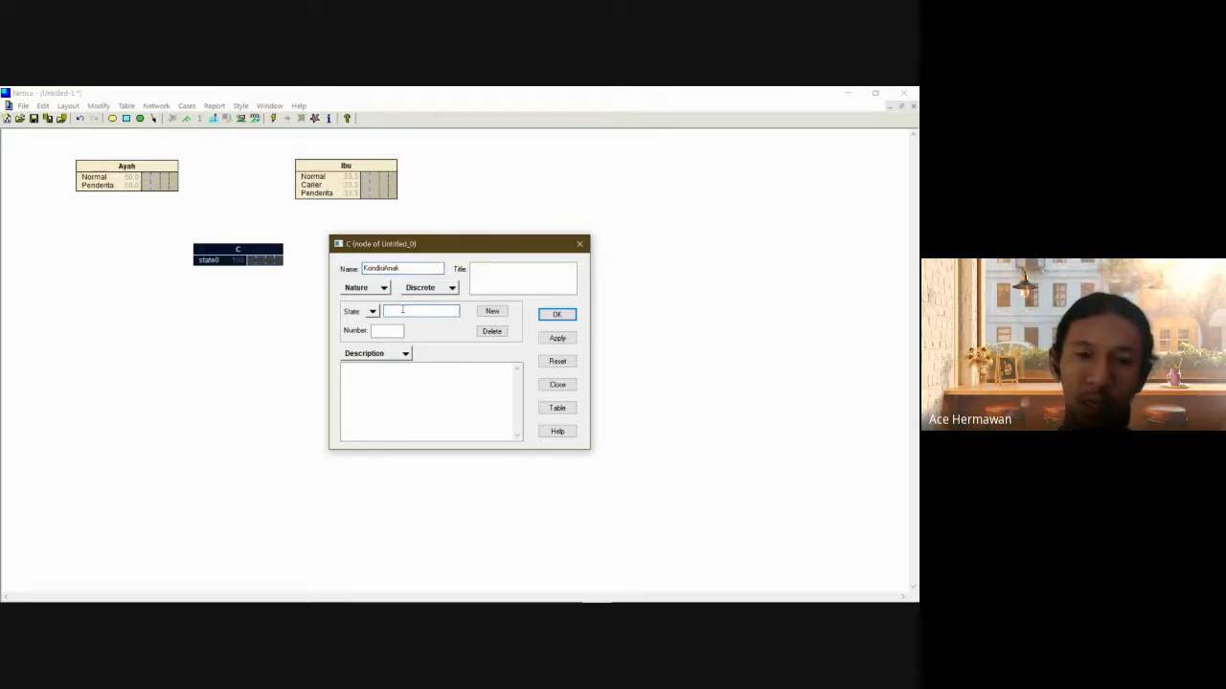
text(Normal)
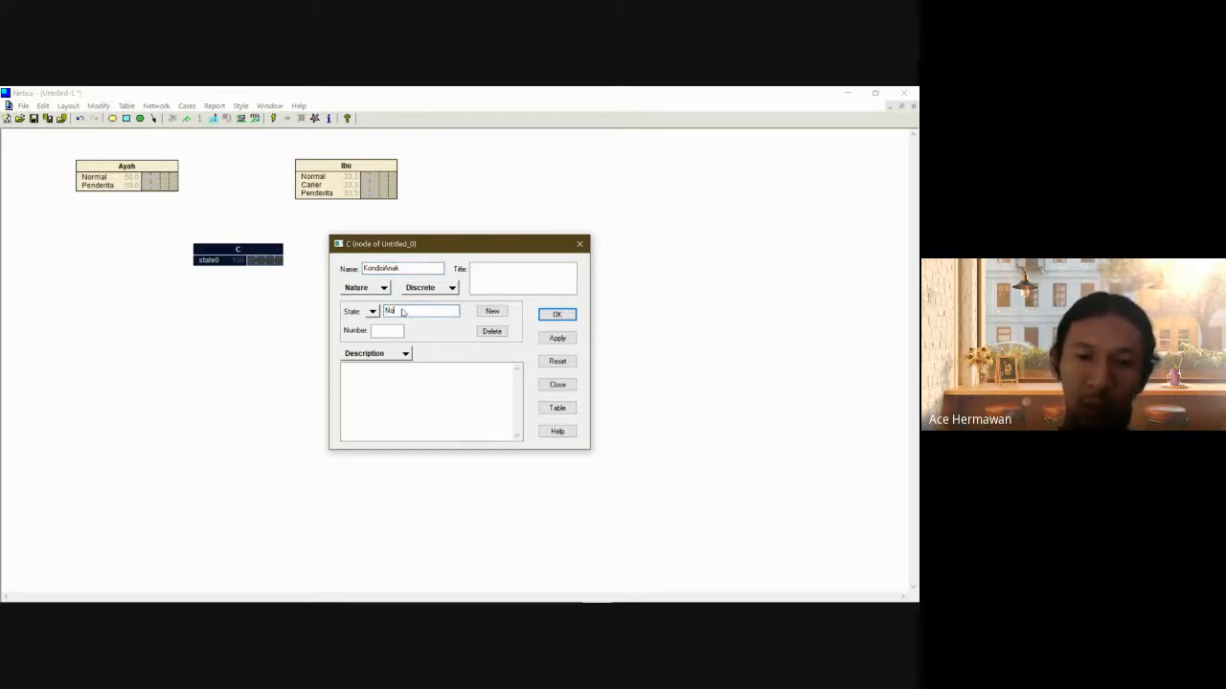
click(492, 311)
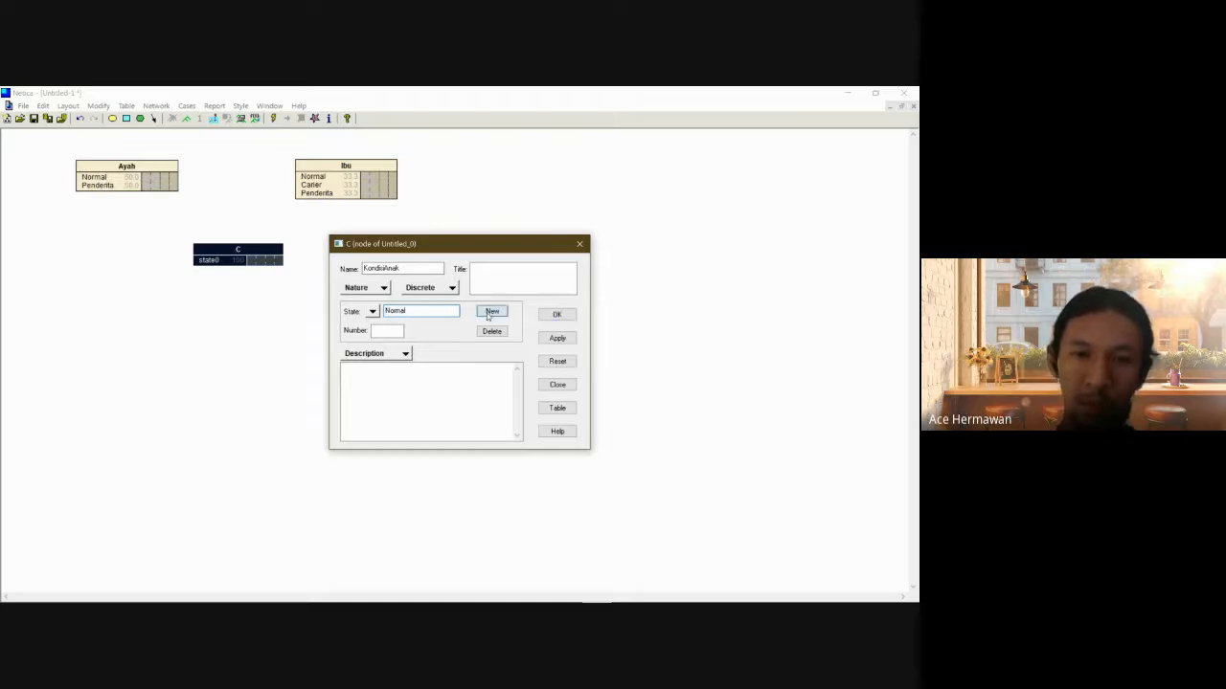
text(C)
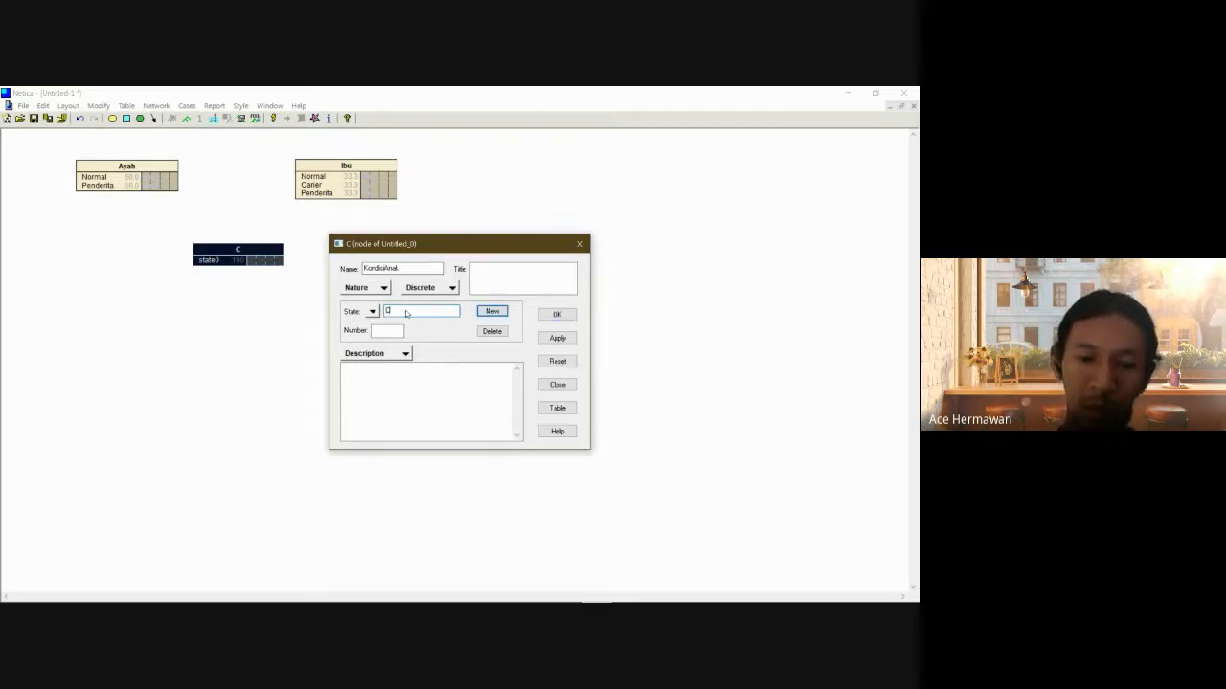
text(arier)
key(Return)
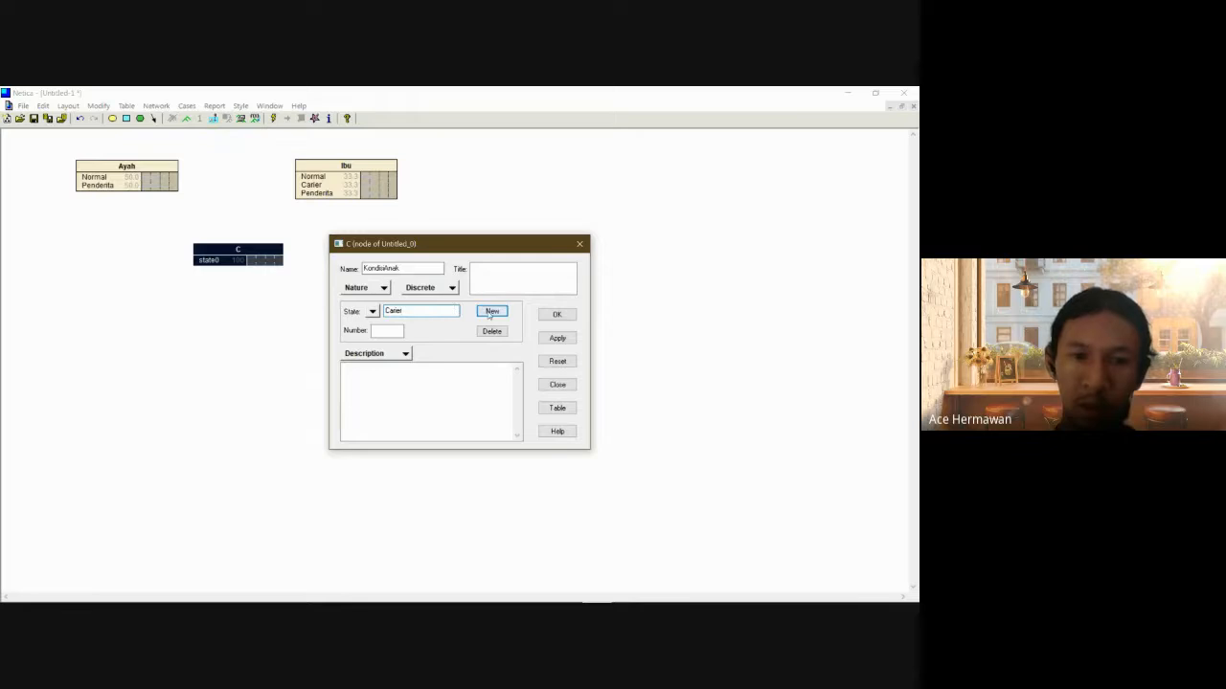
text(Pe)
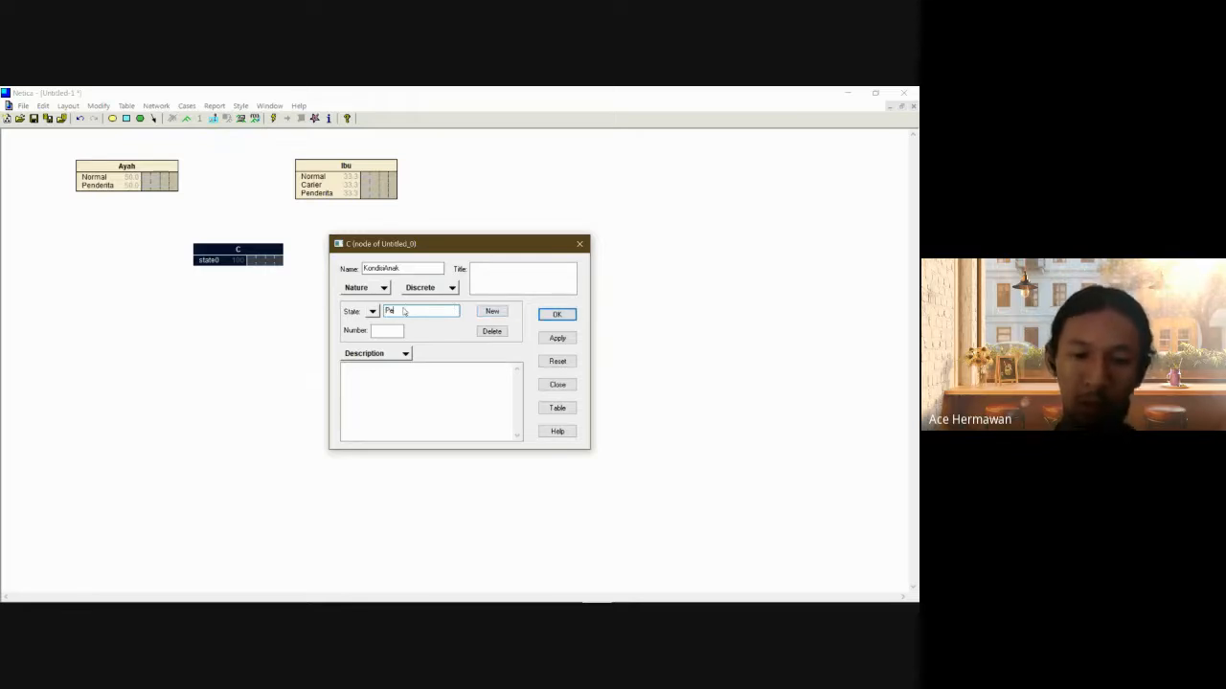
text(nderita)
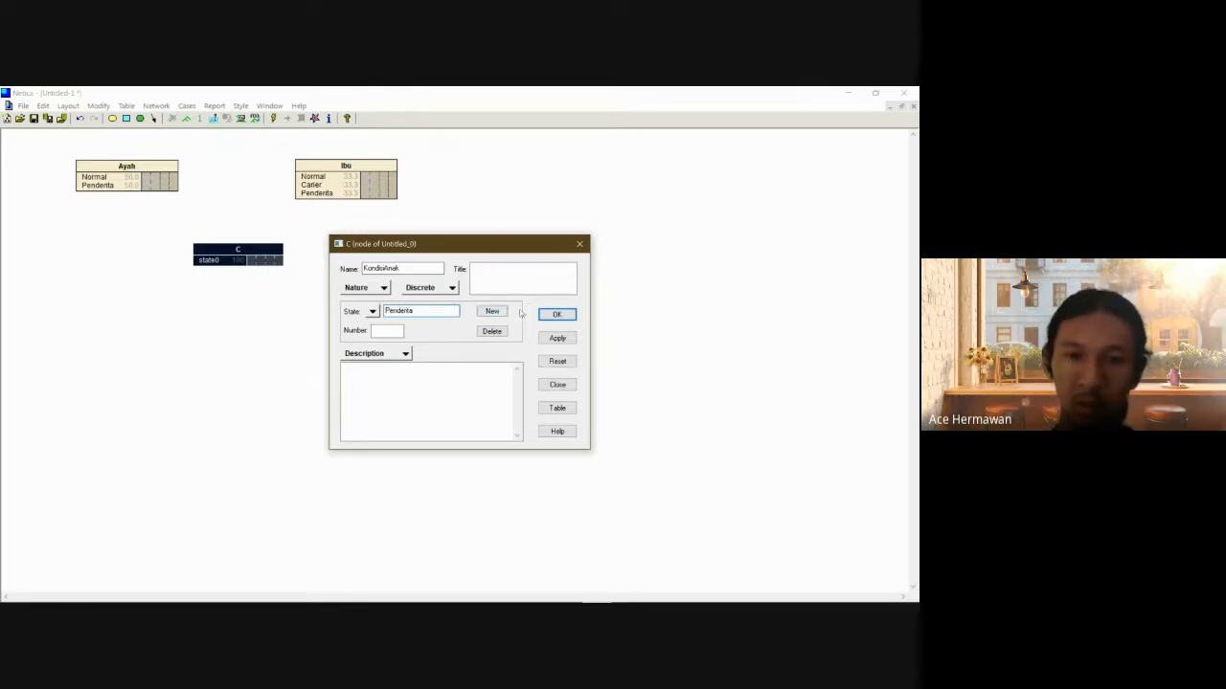
click(552, 315)
click(318, 305)
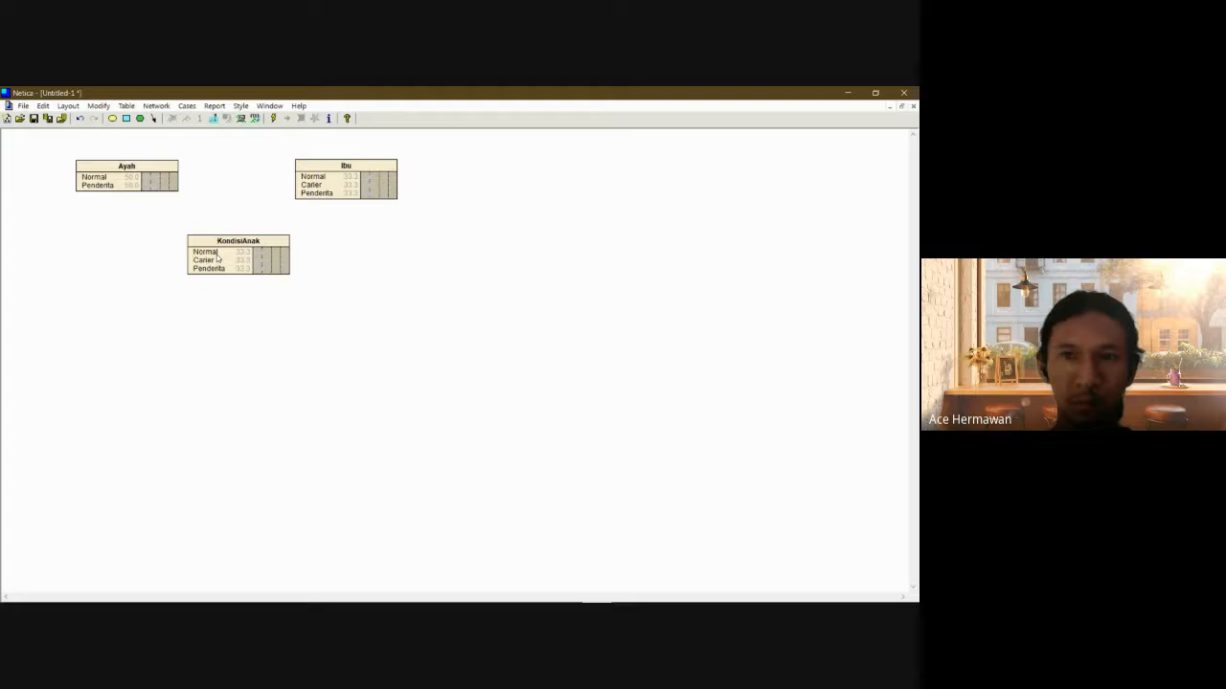
In the Ayah node's probability table, set Normal to 60, have the missing Penderita entry filled in automatically, and accept the table.
click(128, 170)
click(257, 181)
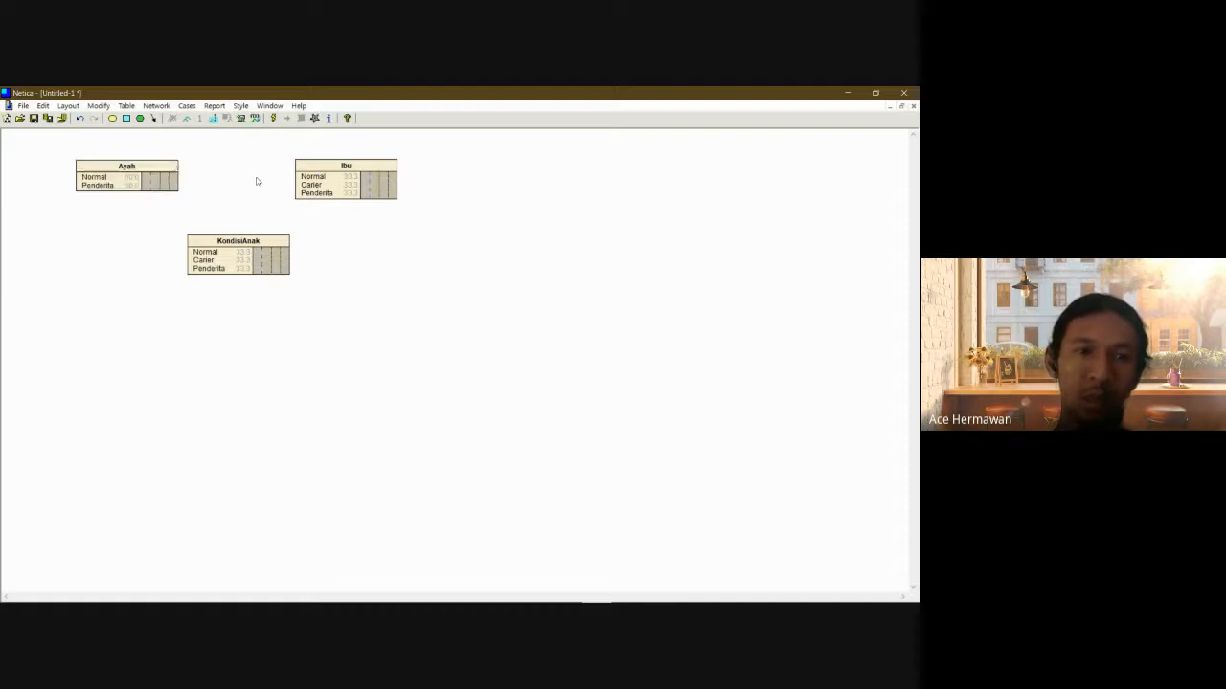
click(100, 169)
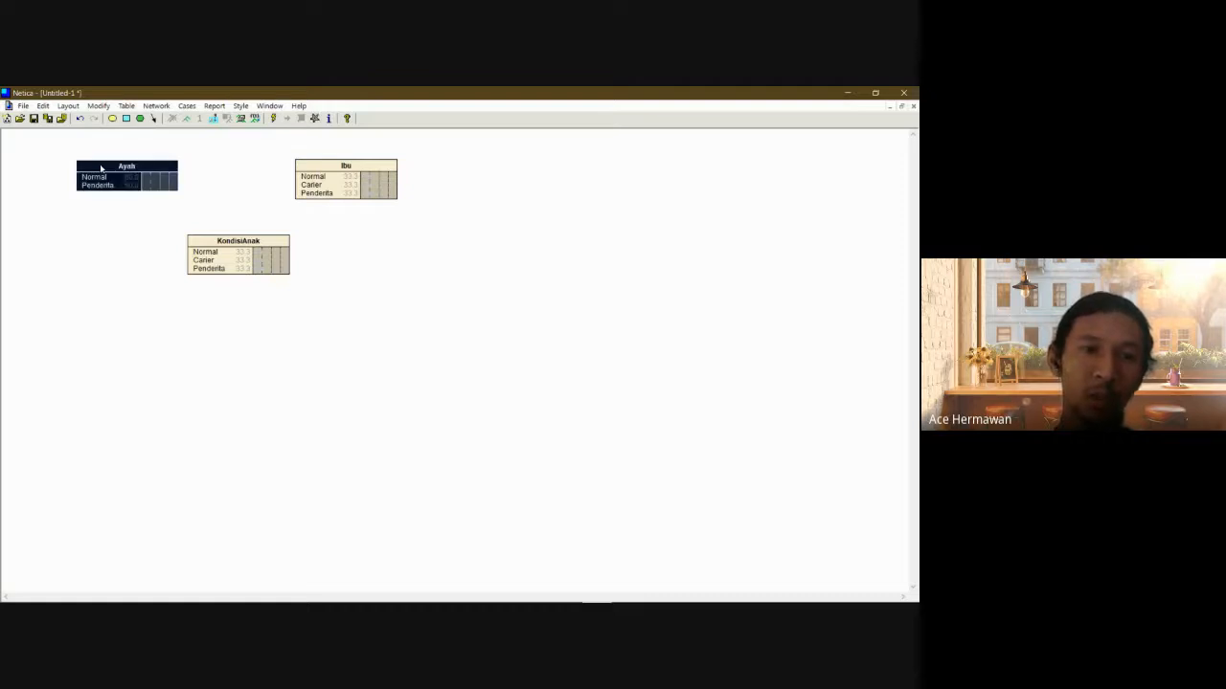
click(127, 106)
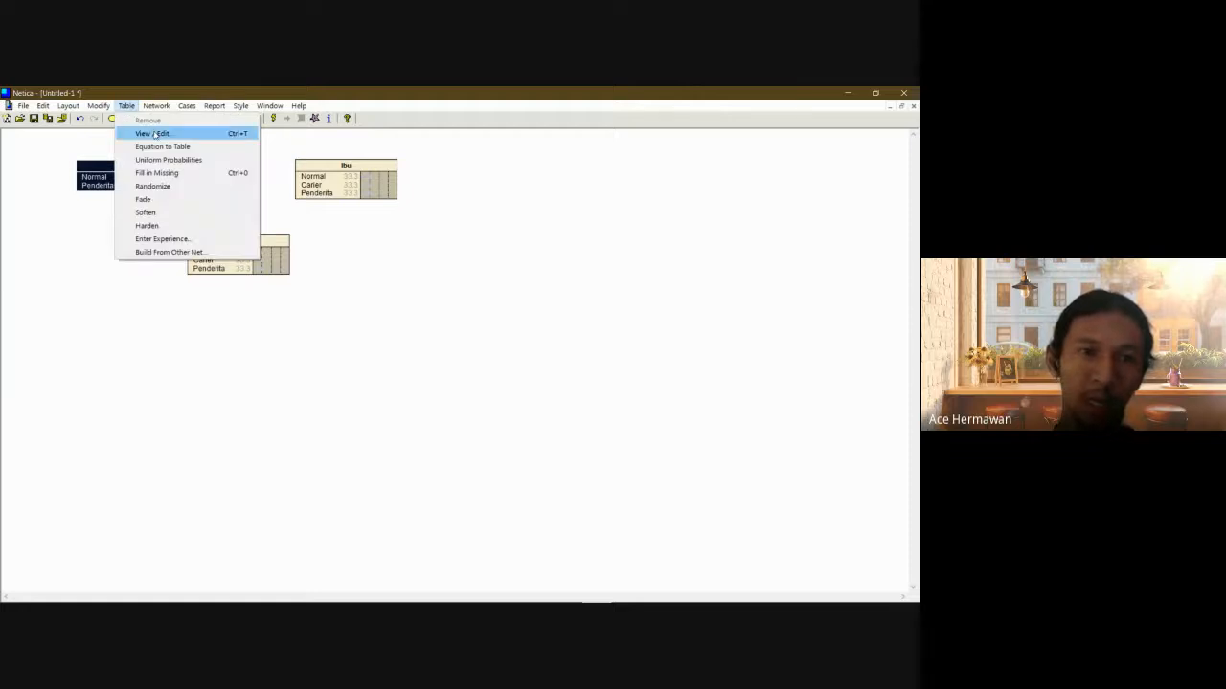
click(155, 133)
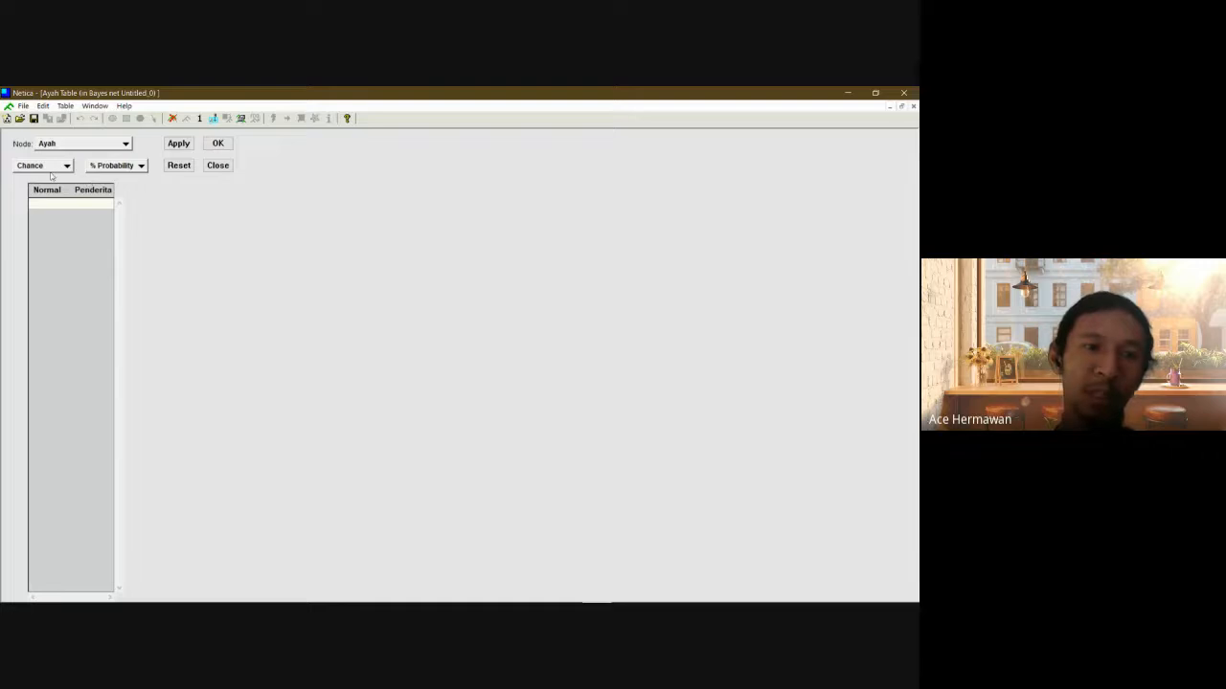
click(47, 201)
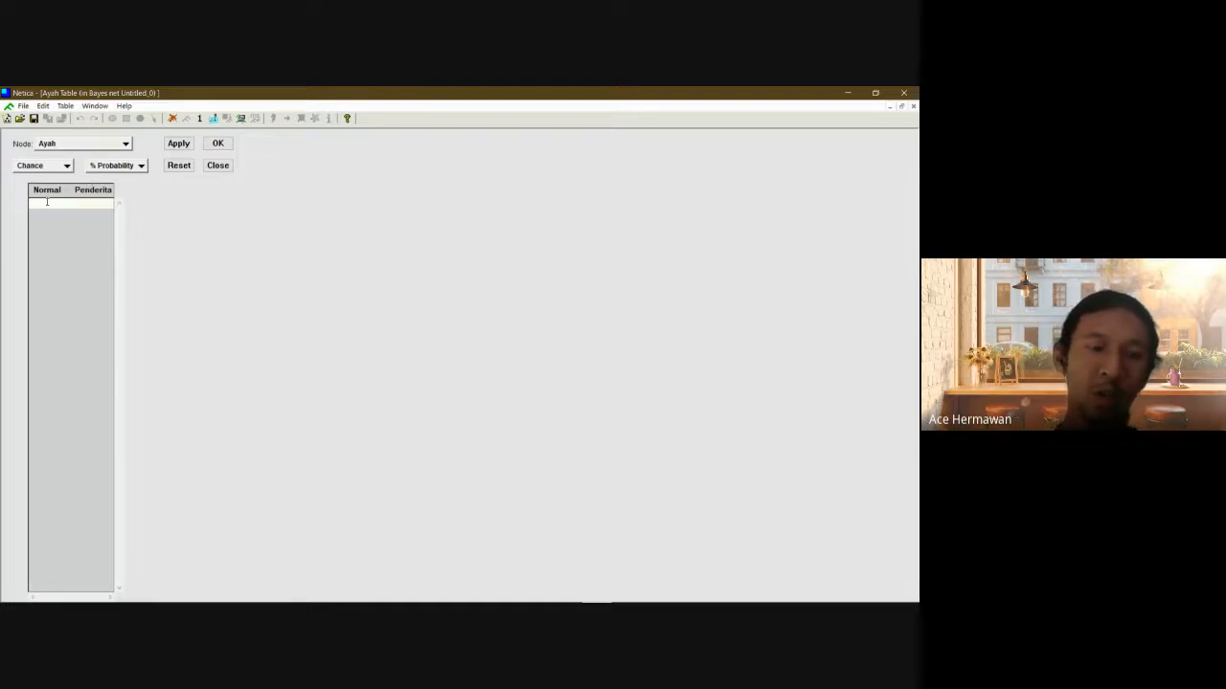
text(60)
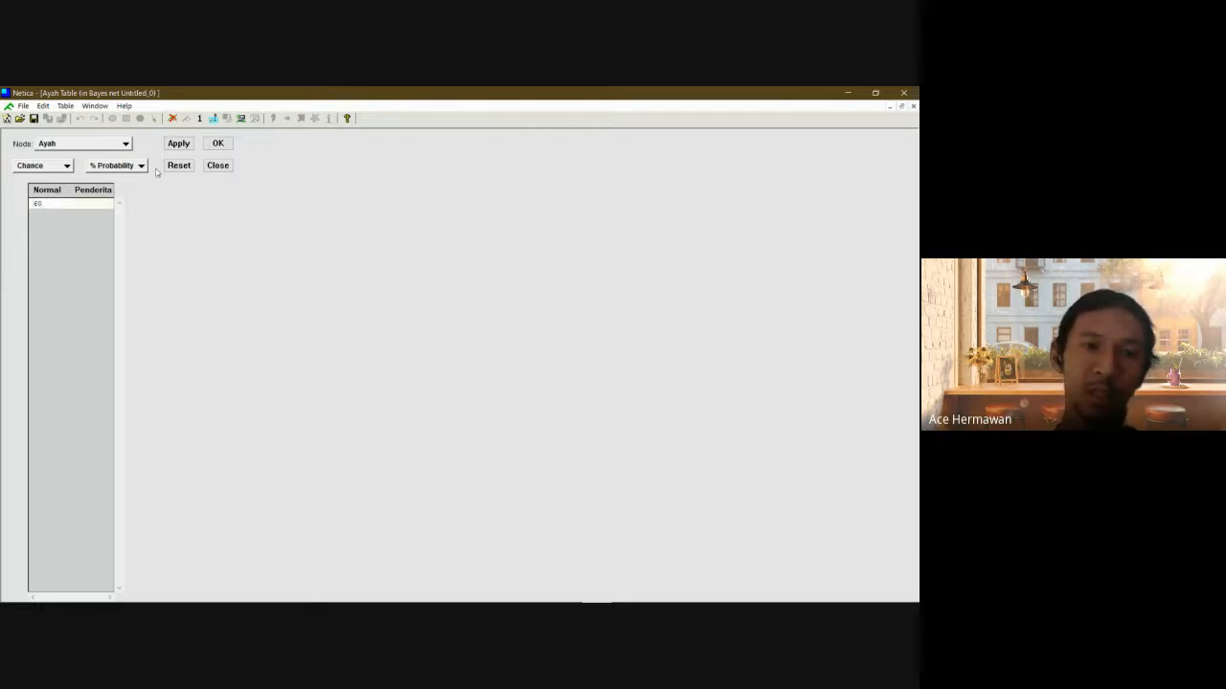
click(181, 148)
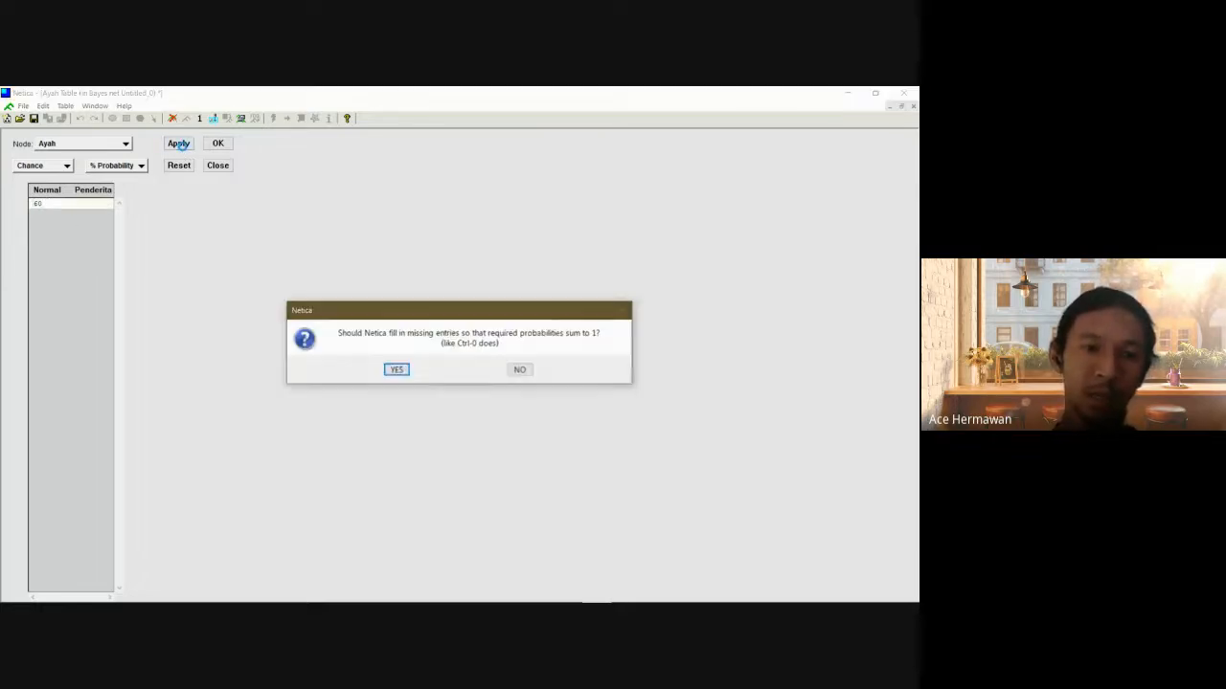
click(394, 369)
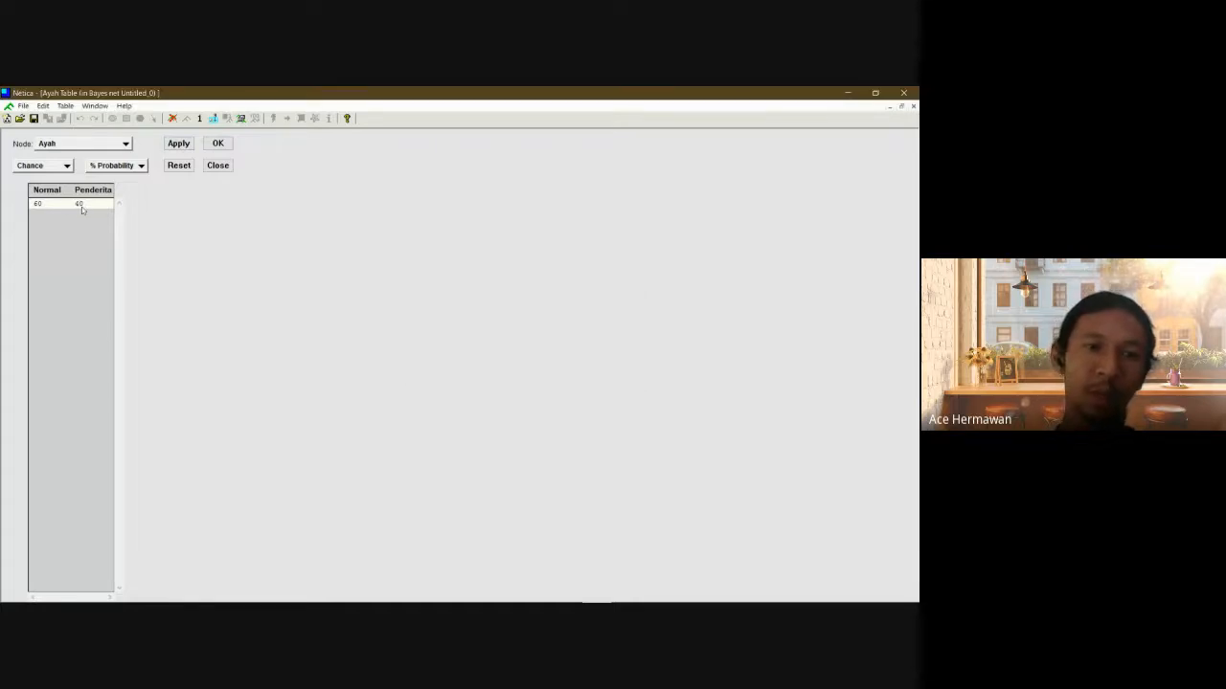
click(218, 144)
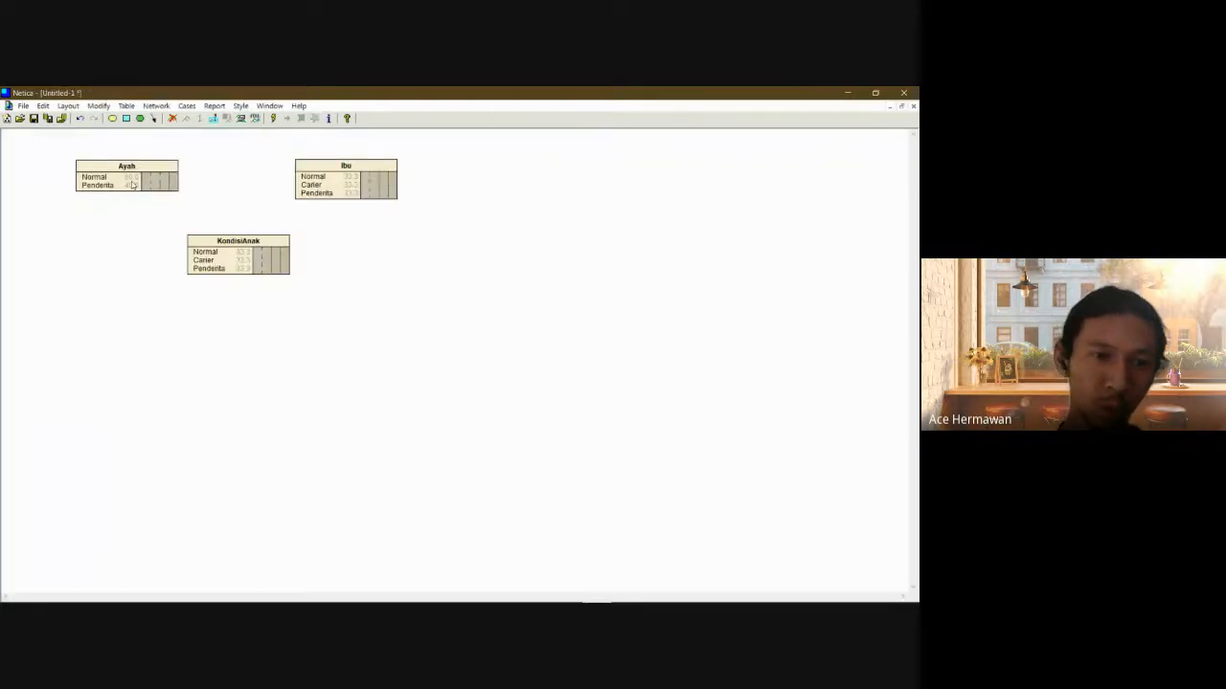
In the Ibu node's probability table, set Normal to 36 and Carier to 32, have the missing entry filled in automatically, and accept.
click(330, 170)
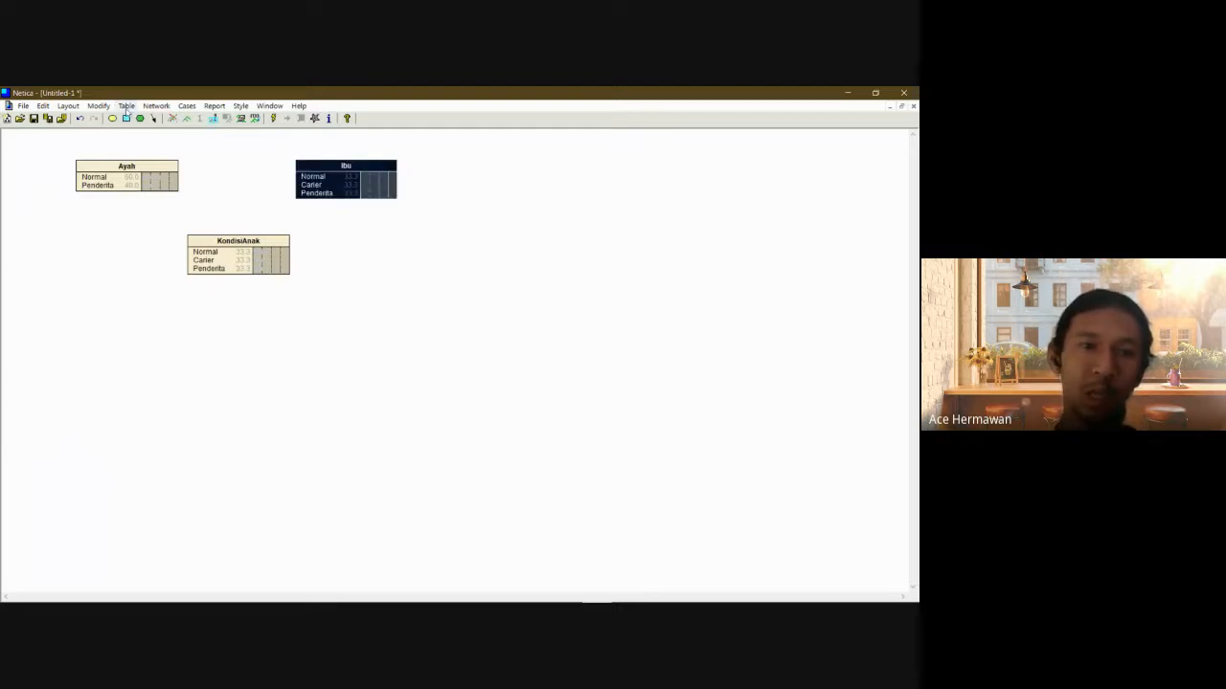
click(125, 106)
click(146, 140)
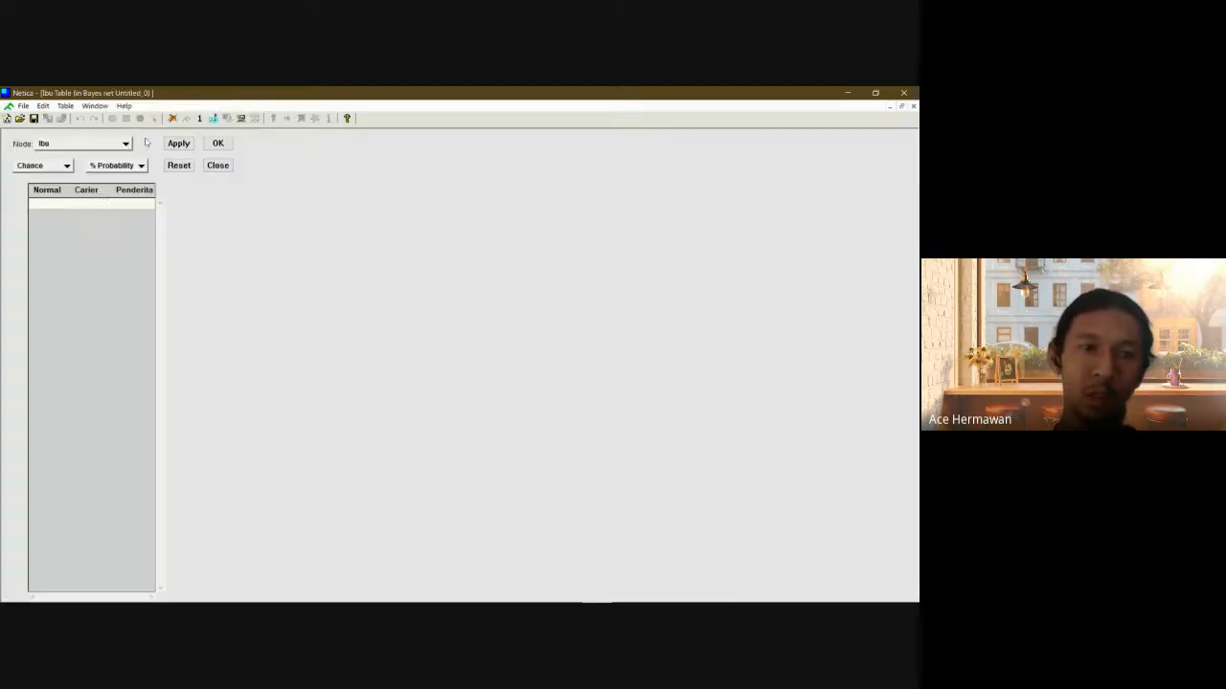
click(45, 201)
text(36)
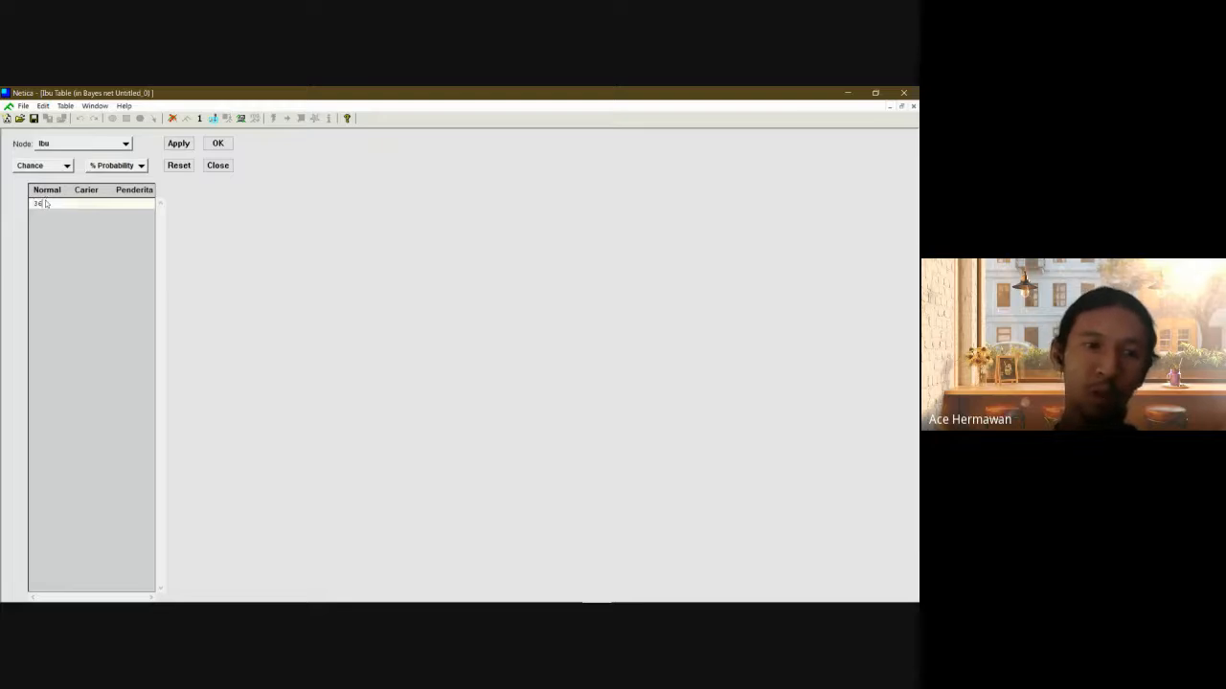
key(Tab)
text(32)
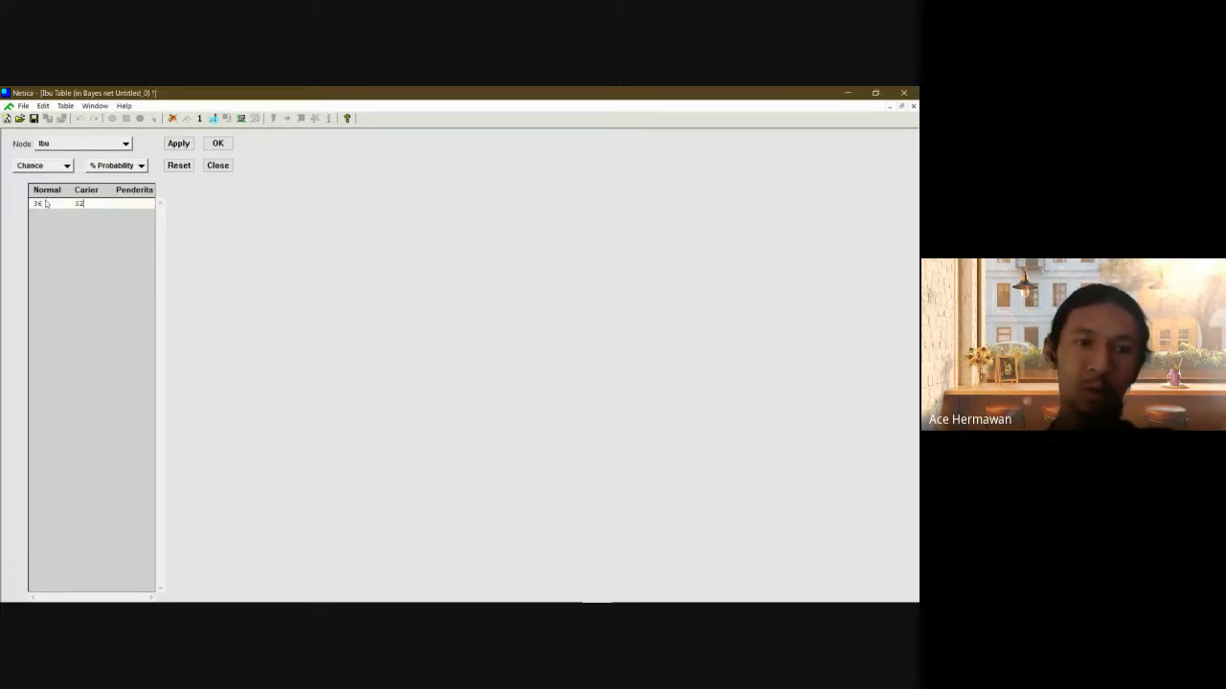
click(179, 143)
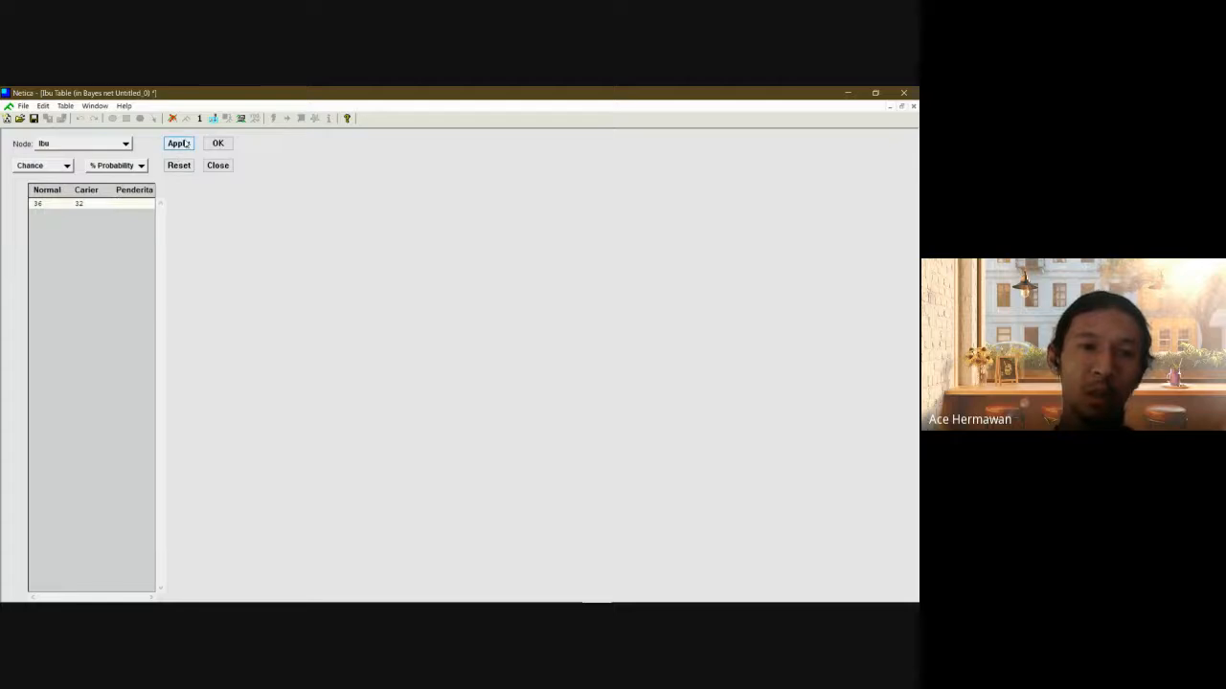
click(390, 370)
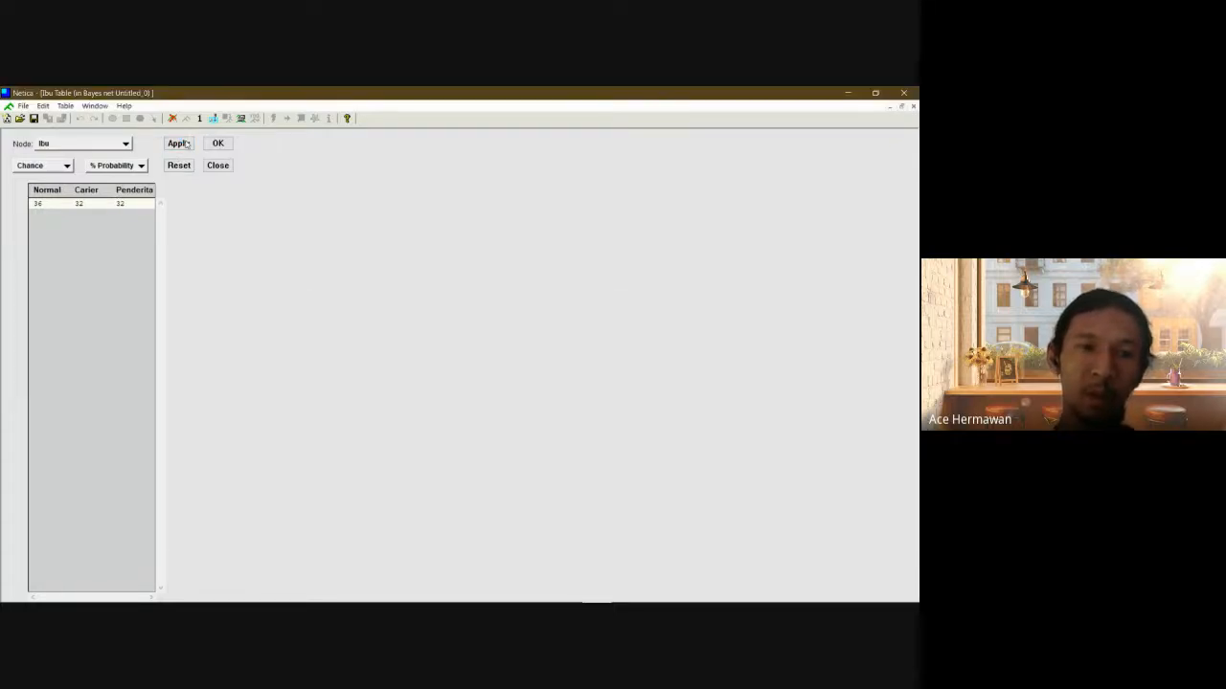
click(220, 143)
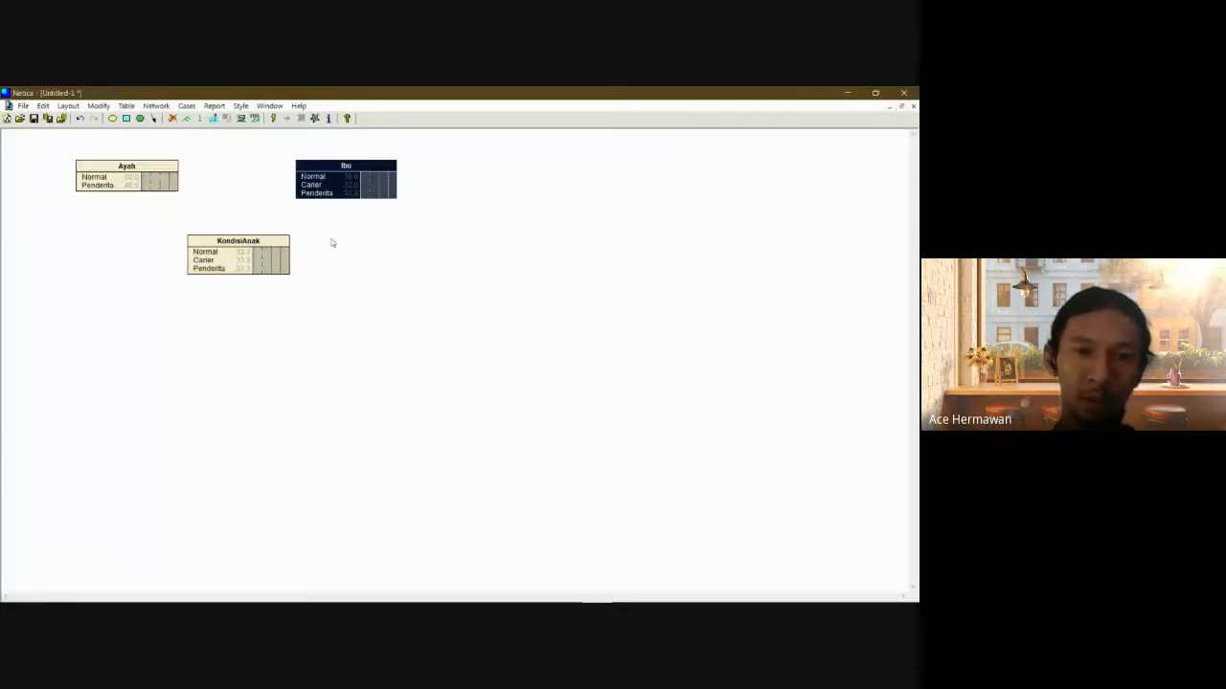
Move the KondisiAnak node slightly lower and link both Ayah and Ibu to it as parents.
click(386, 280)
drag(262, 246, 263, 268)
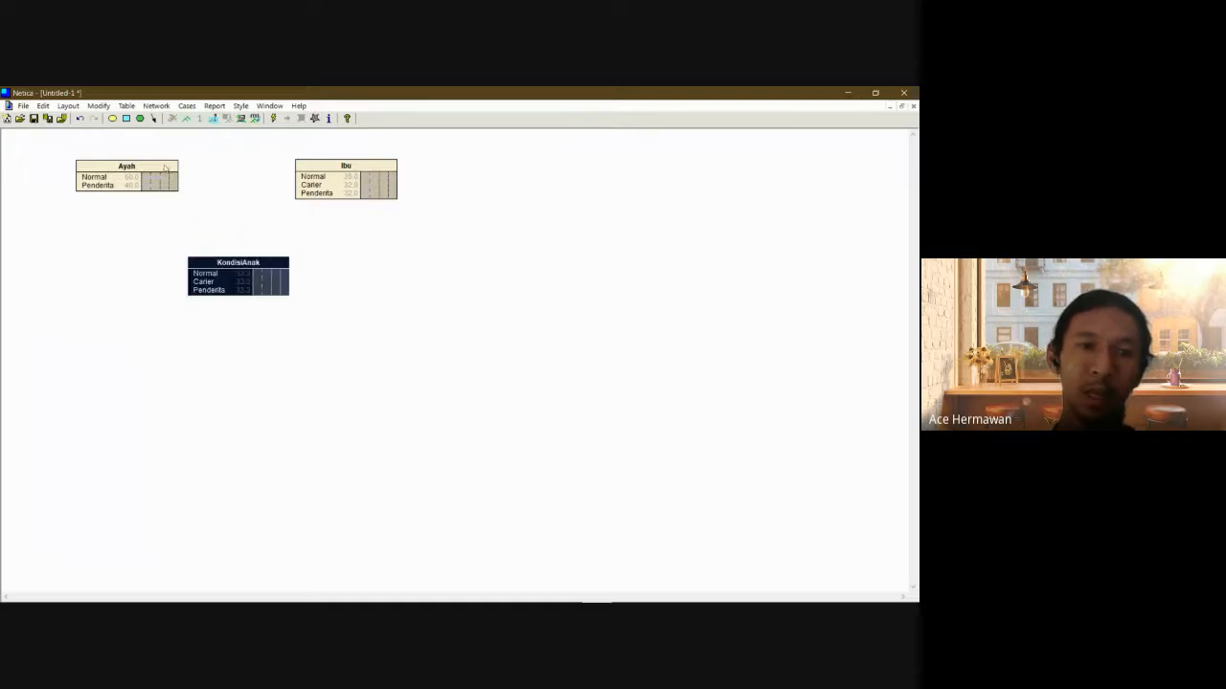
click(153, 118)
drag(147, 169, 221, 265)
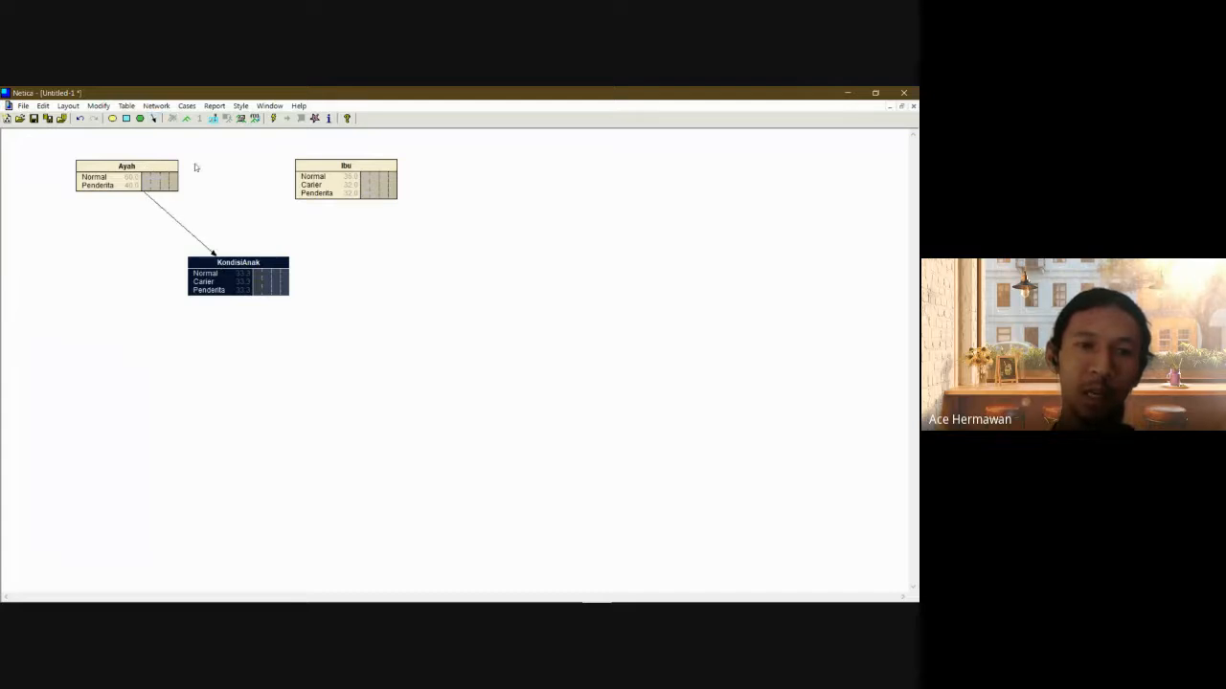
click(153, 118)
drag(347, 181, 258, 256)
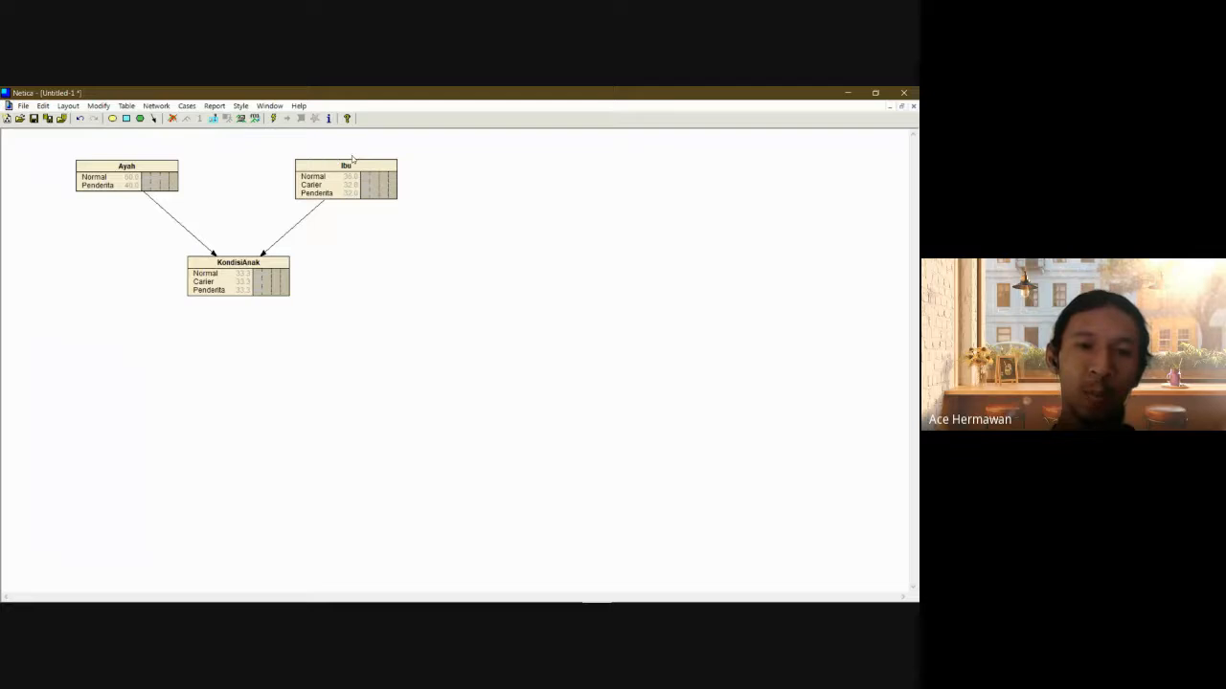
In KondisiAnak's probability table, set Normal to 100 for Ayah Normal/Ibu Normal, and enter 50, 25 and 25 for Ayah Normal/Ibu Carier.
click(257, 274)
click(135, 107)
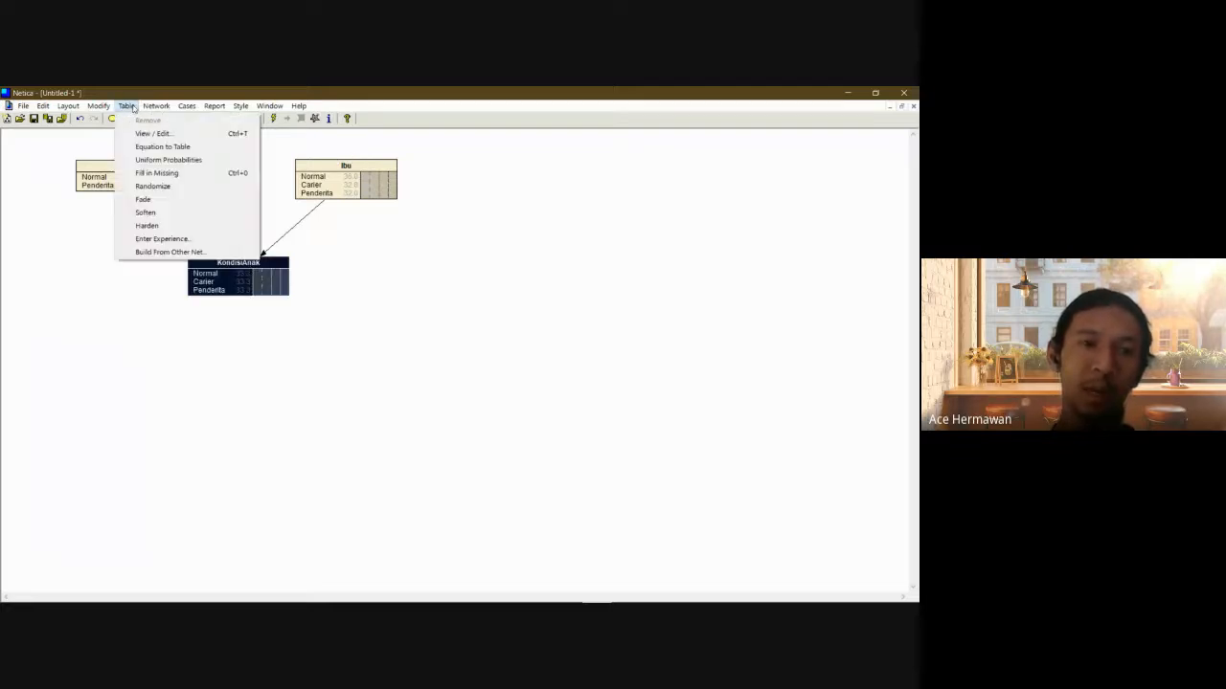
click(147, 134)
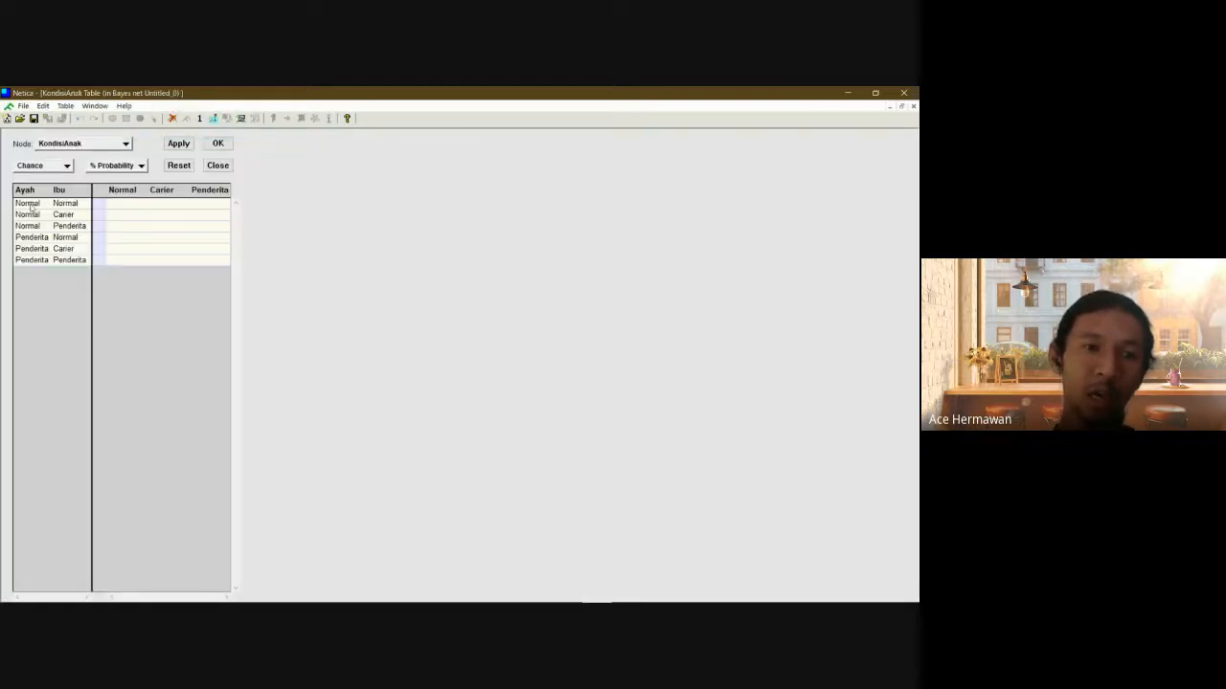
click(116, 209)
text(100)
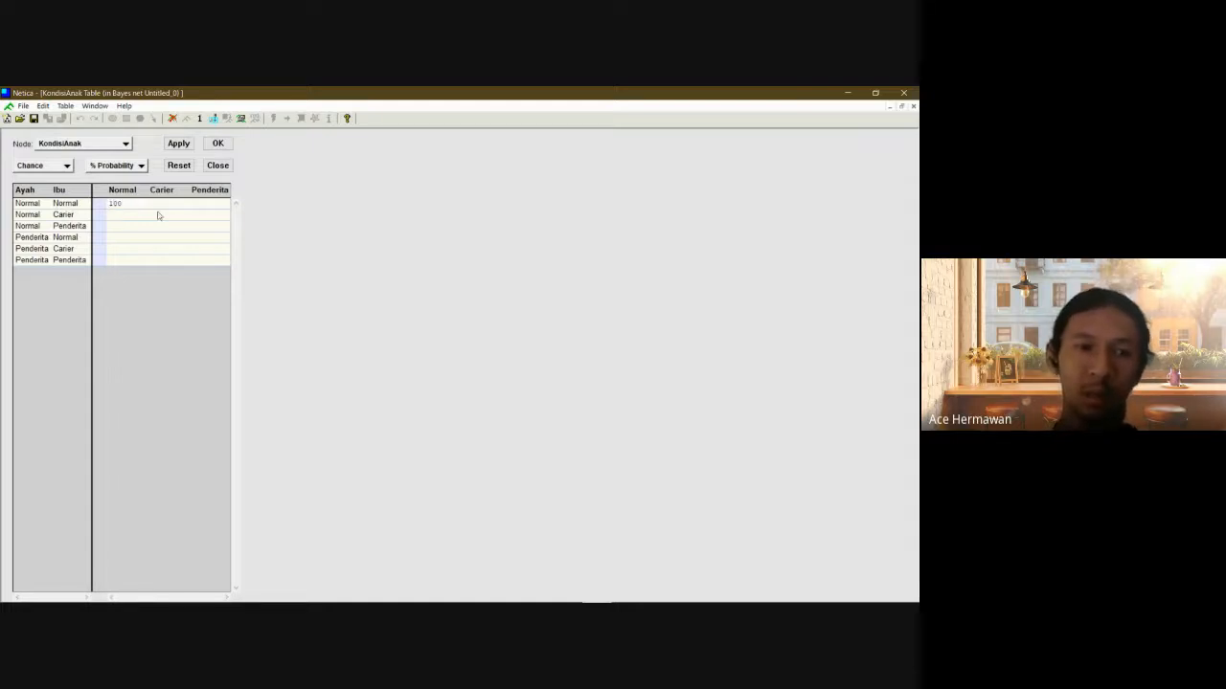
click(125, 216)
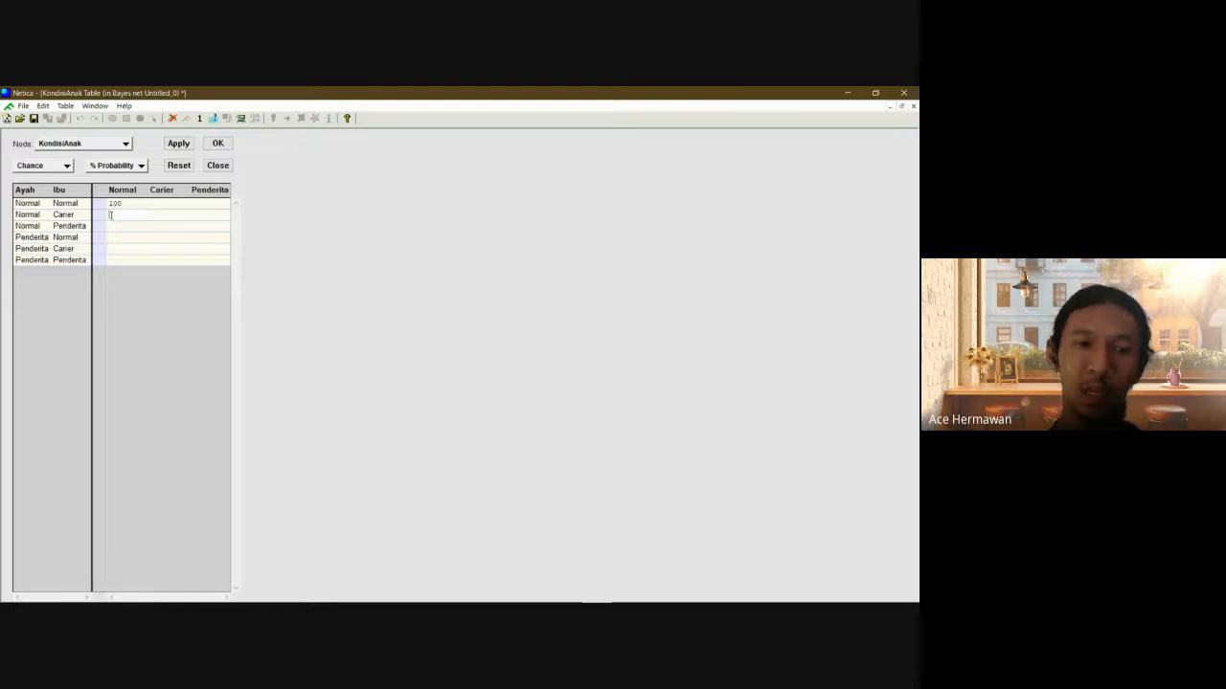
text(50)
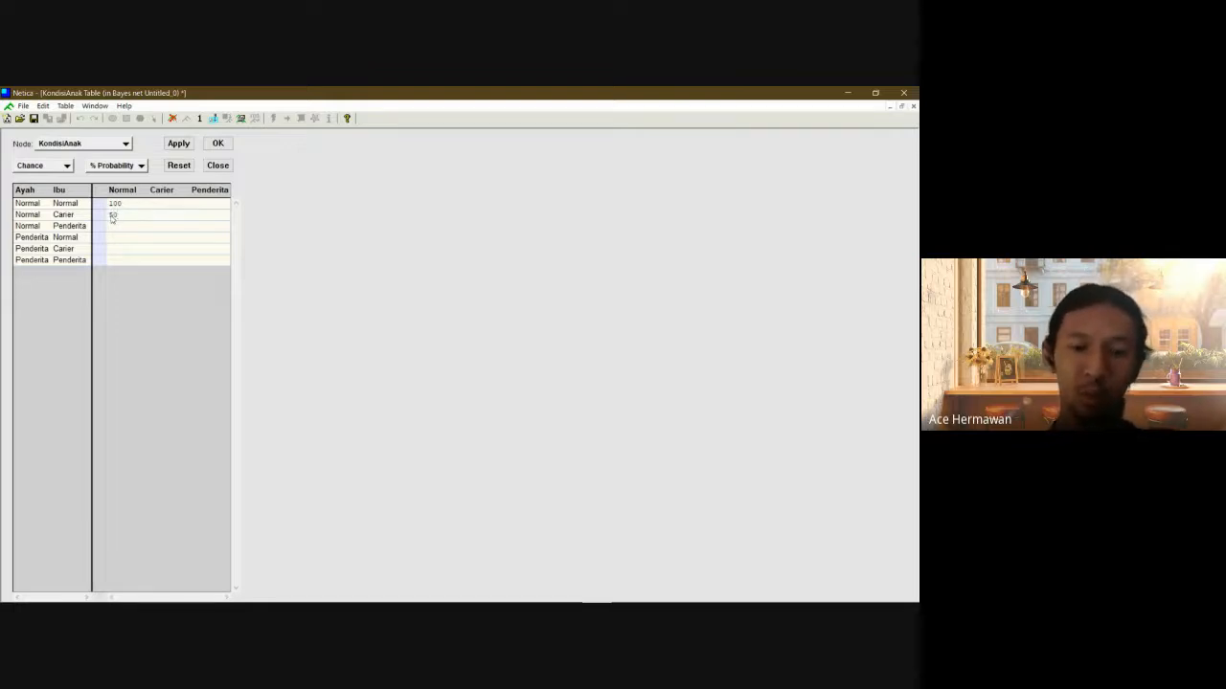
key(Tab)
text(25)
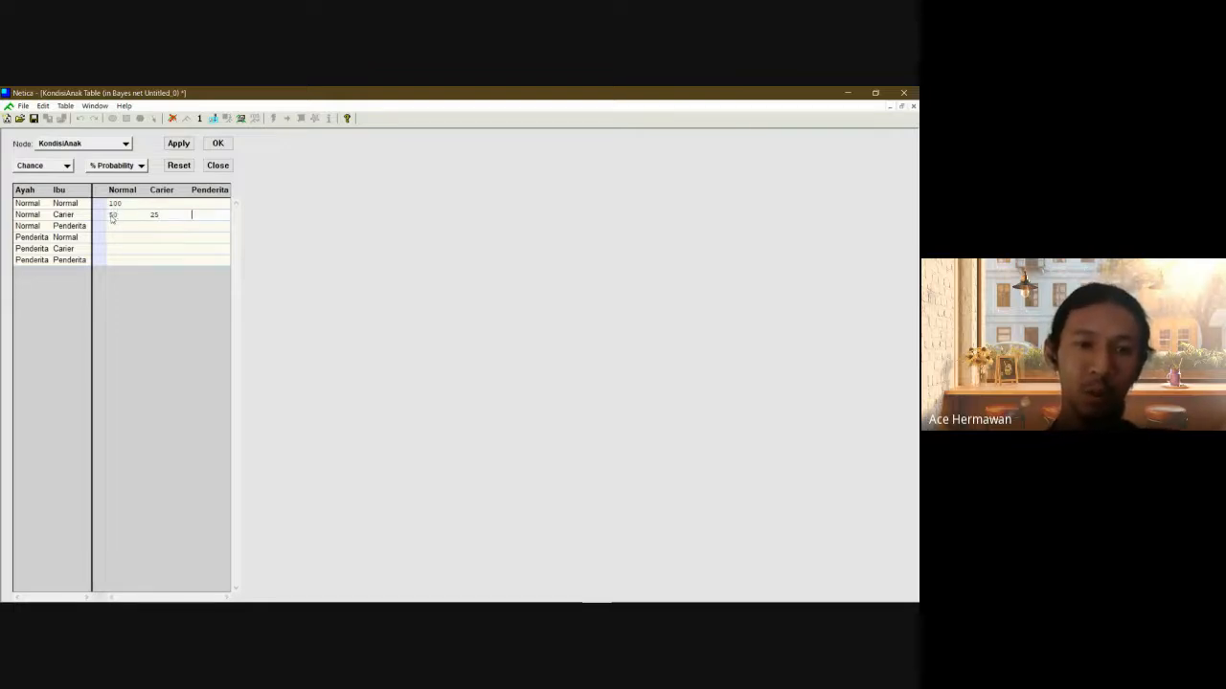
text(25)
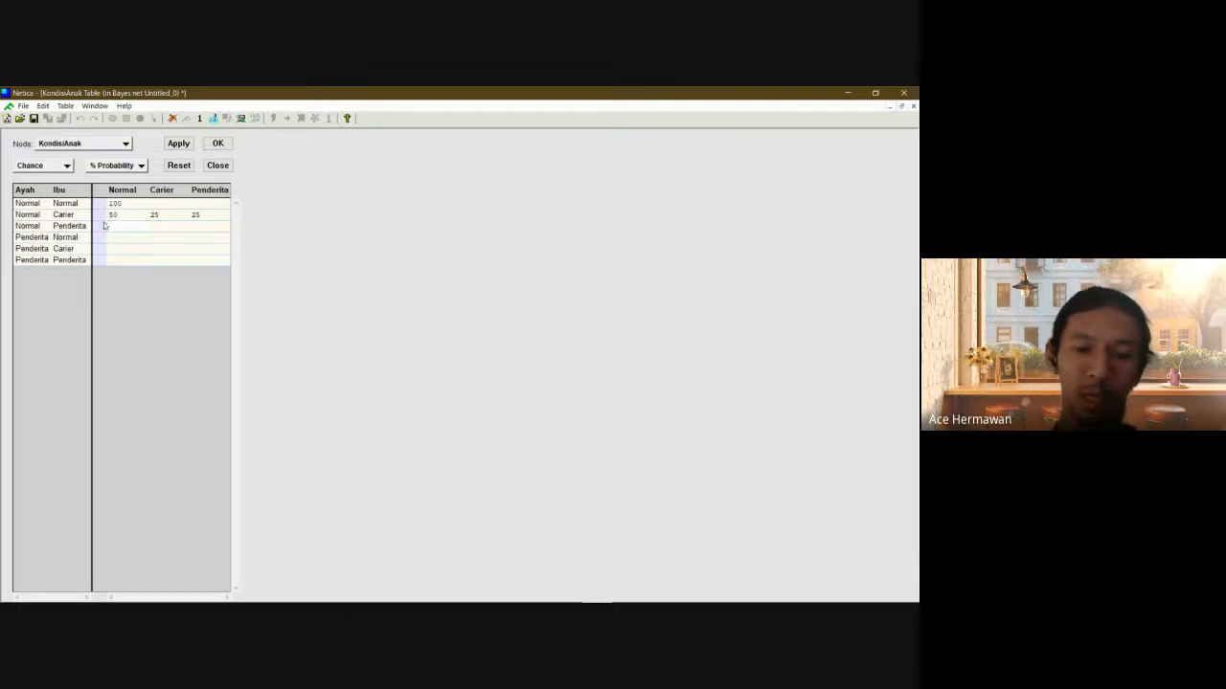
Set Normal and Penderita to 50 for Normal/Penderita parents, and Carier and Penderita to 50 for Penderita/Normal parents, checking the PowerPoint slide.
text(50)
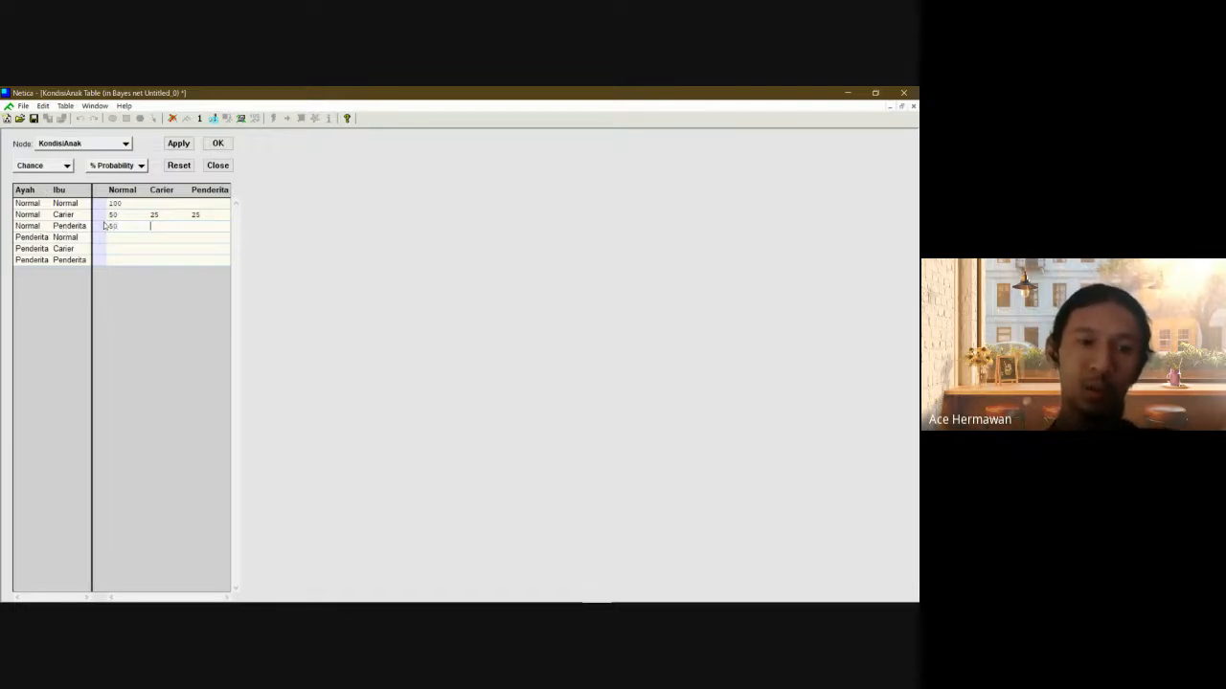
text(50)
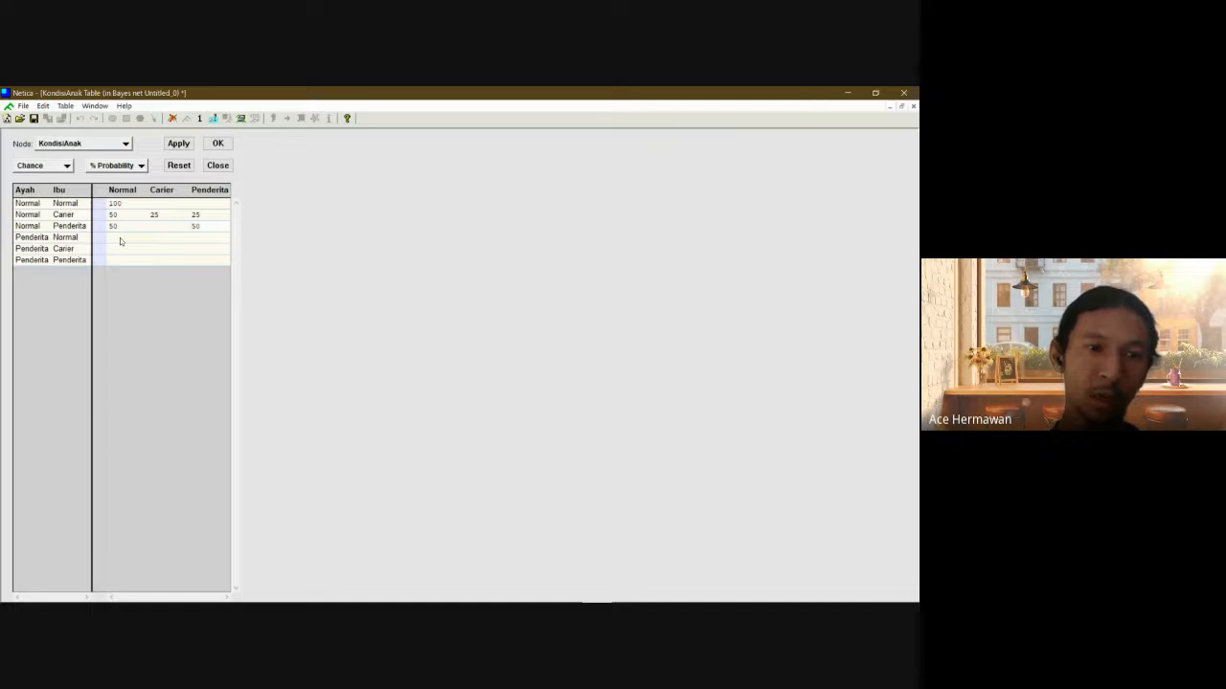
click(157, 237)
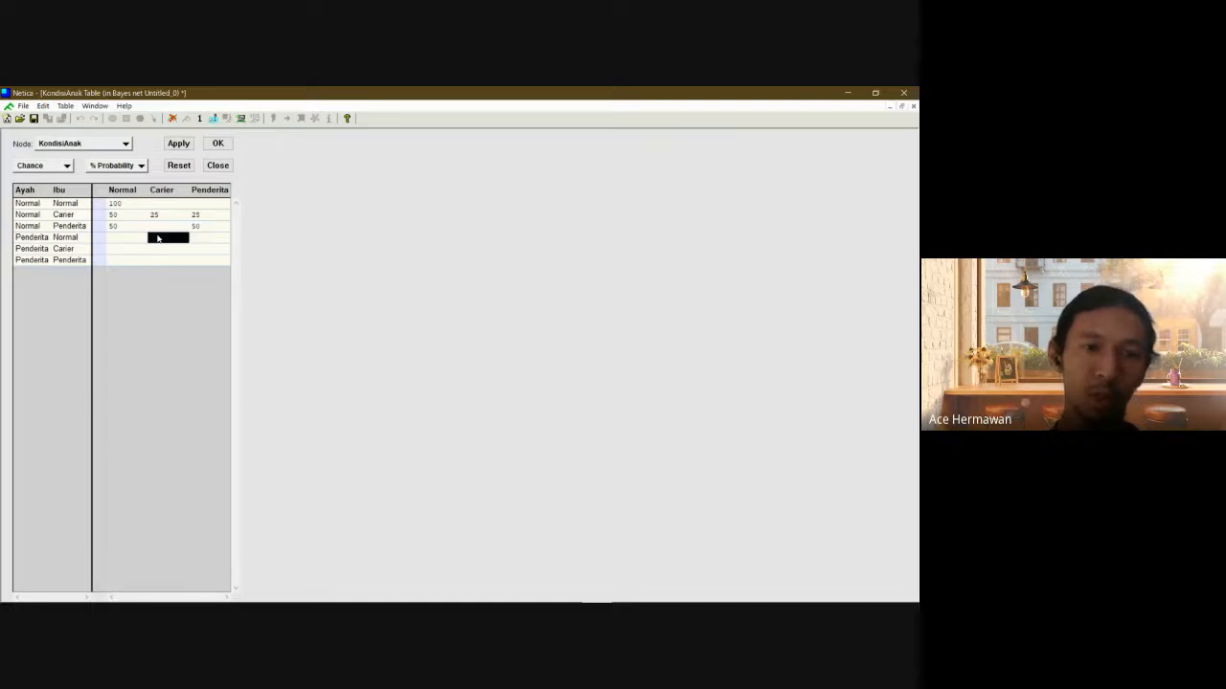
text(5)
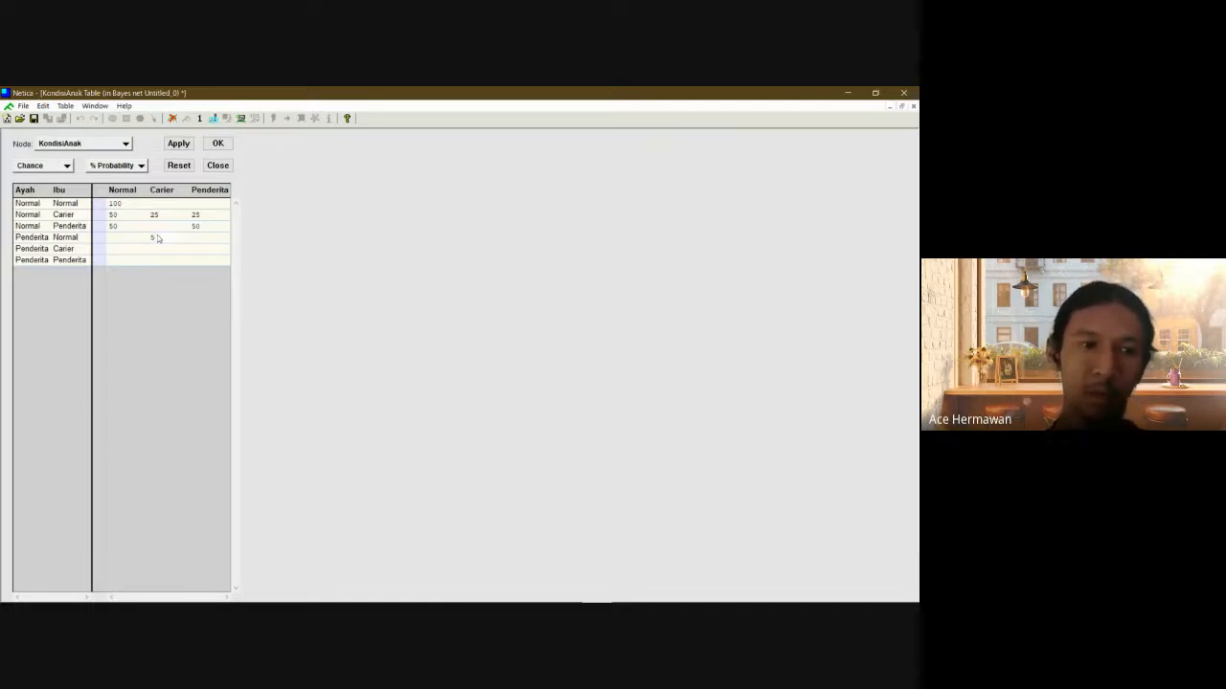
text(0)
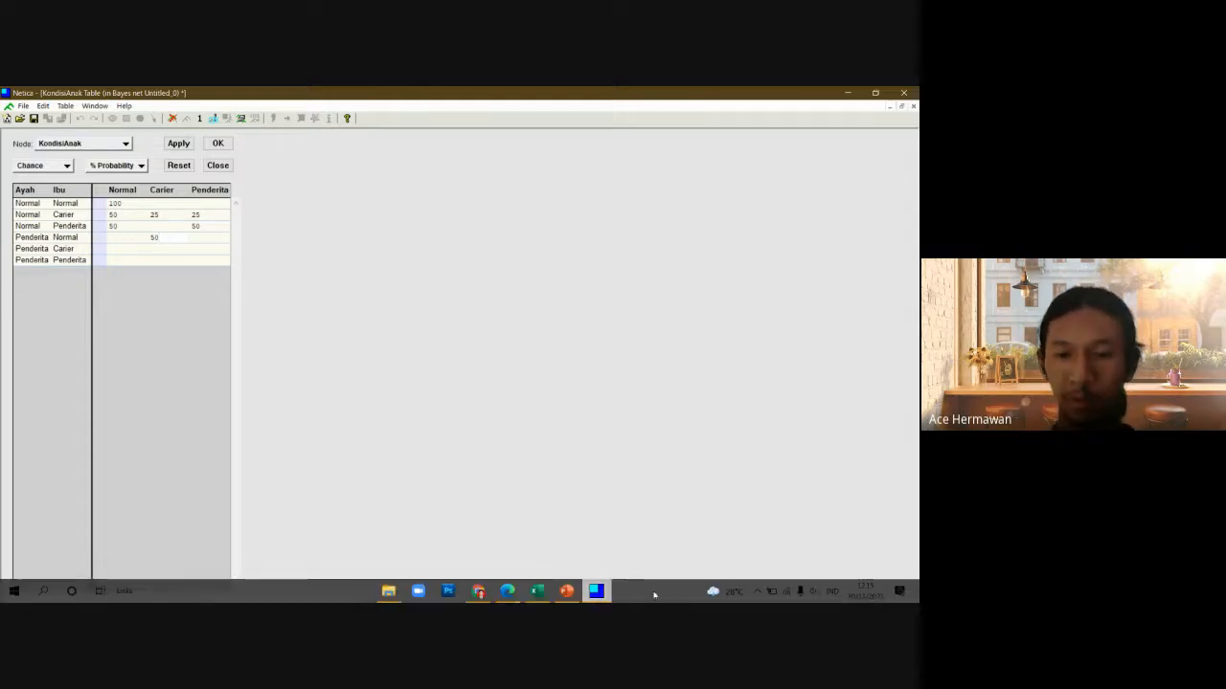
click(566, 591)
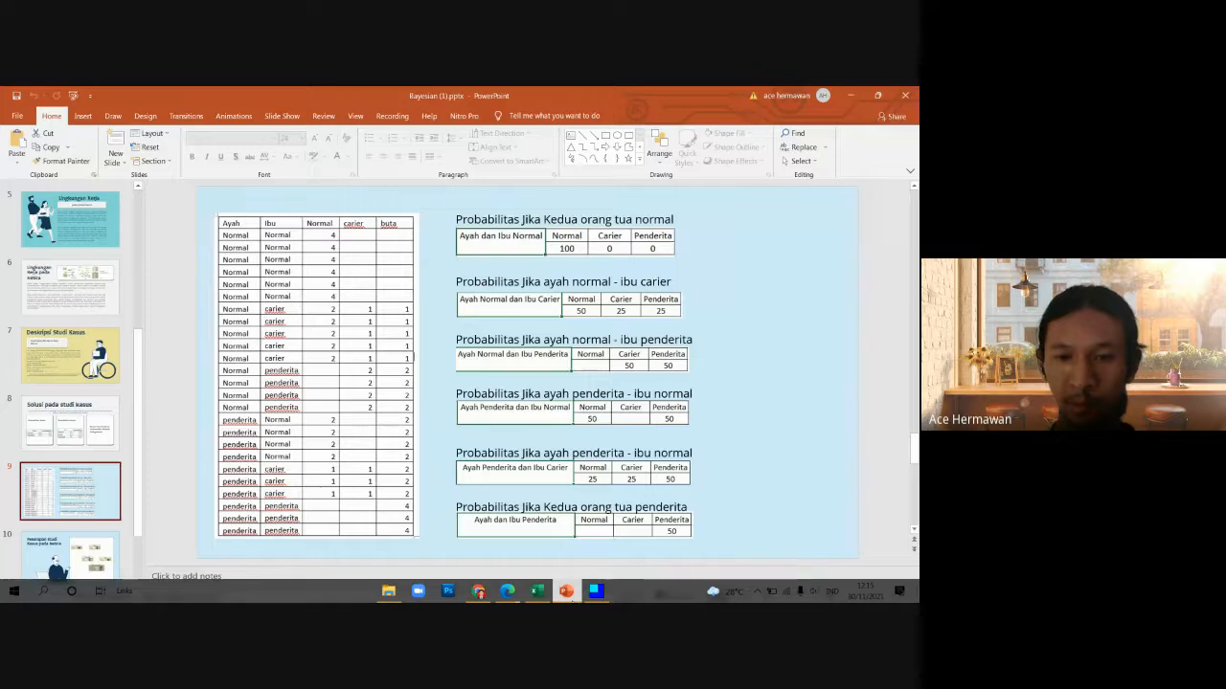
click(566, 590)
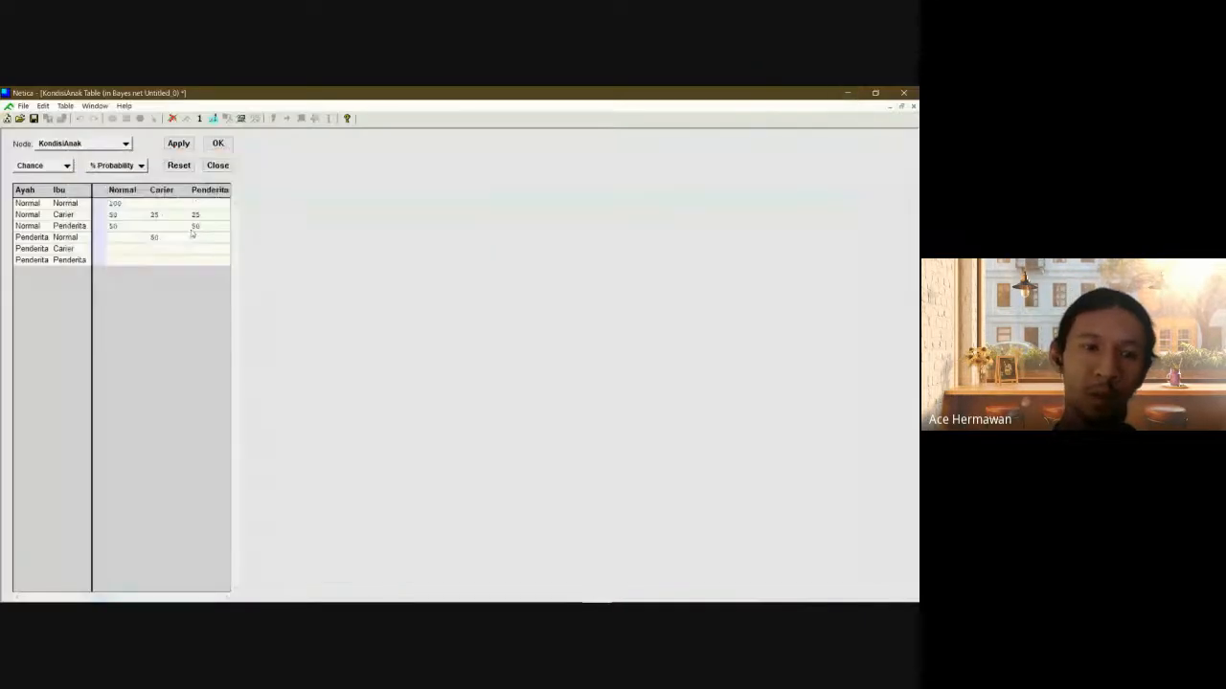
click(191, 240)
text(50)
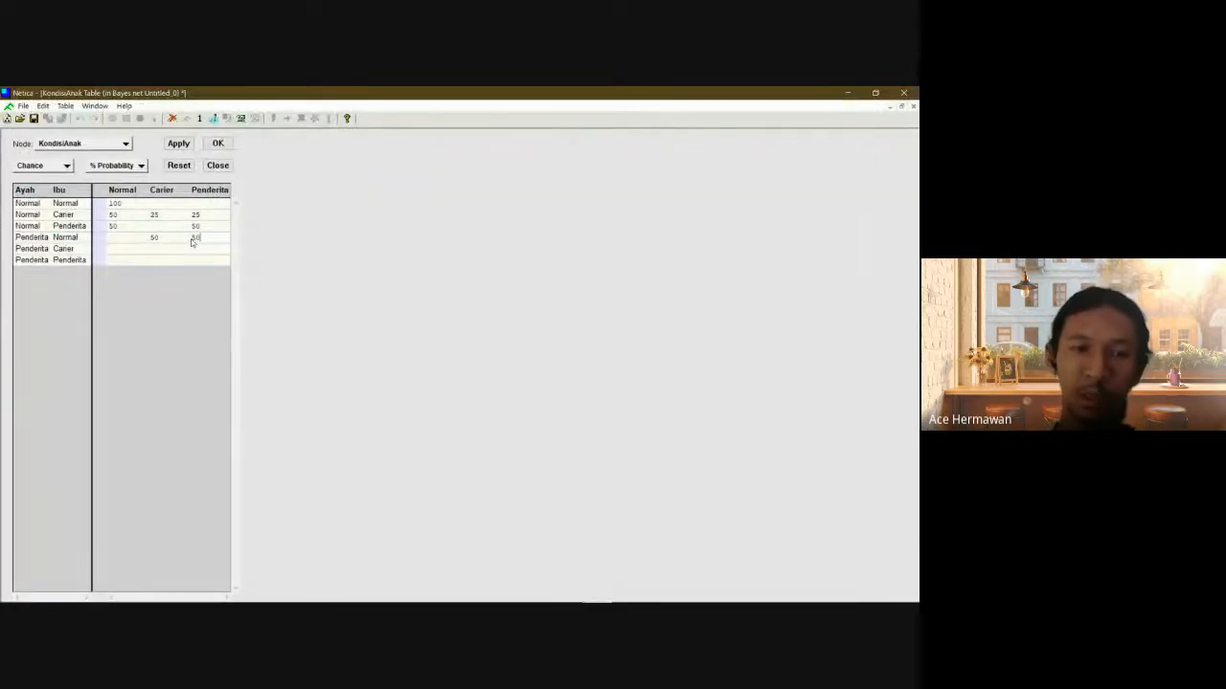
Consulting the PowerPoint slide, enter 25, 25 and 50 for Ayah Penderita/Ibu Carier, and set Penderita to 100 where both parents are Penderita.
click(117, 248)
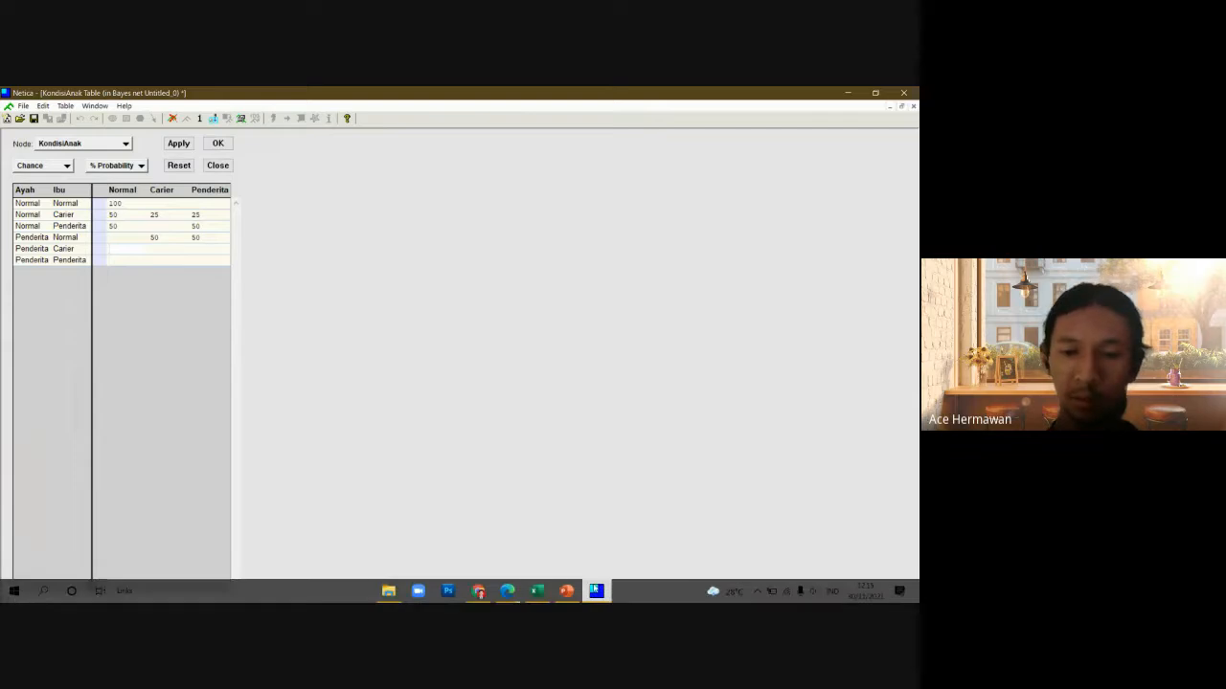
click(571, 591)
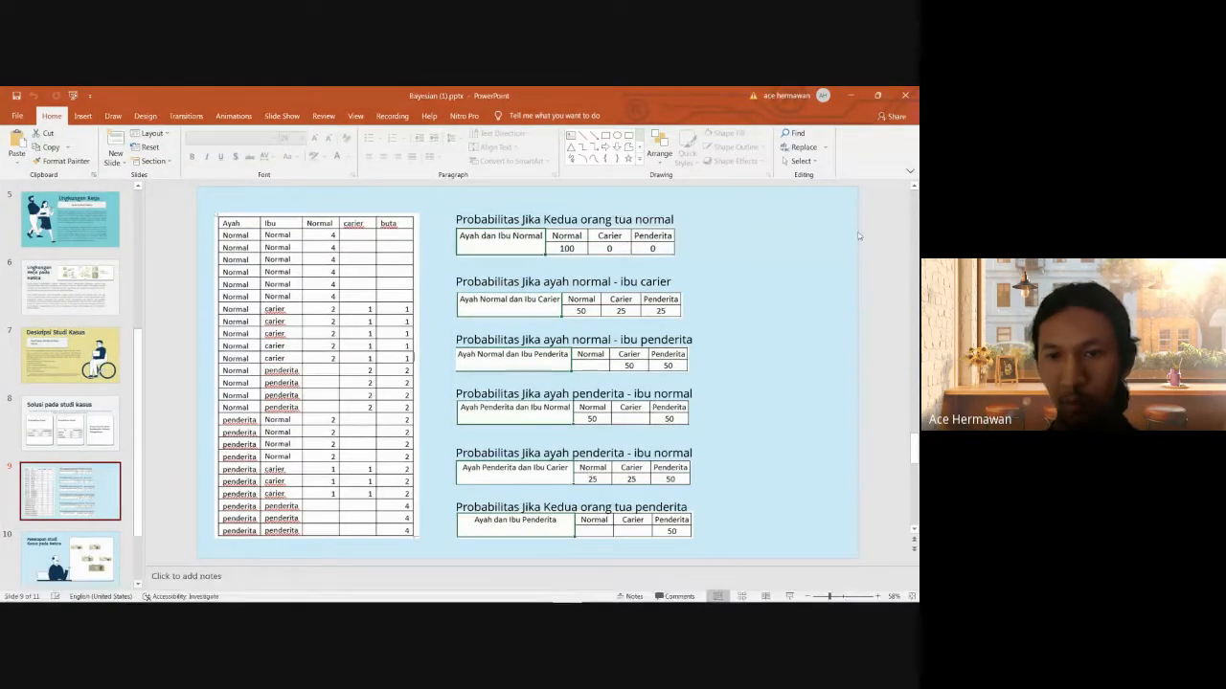
click(851, 96)
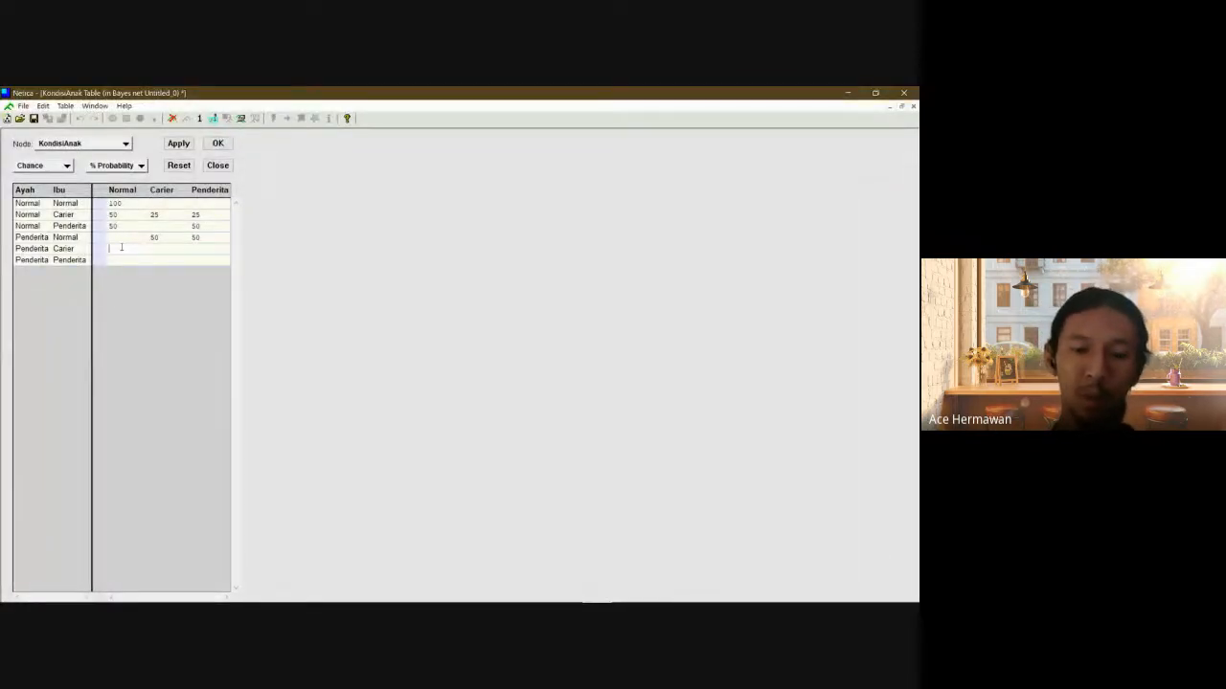
text(2525)
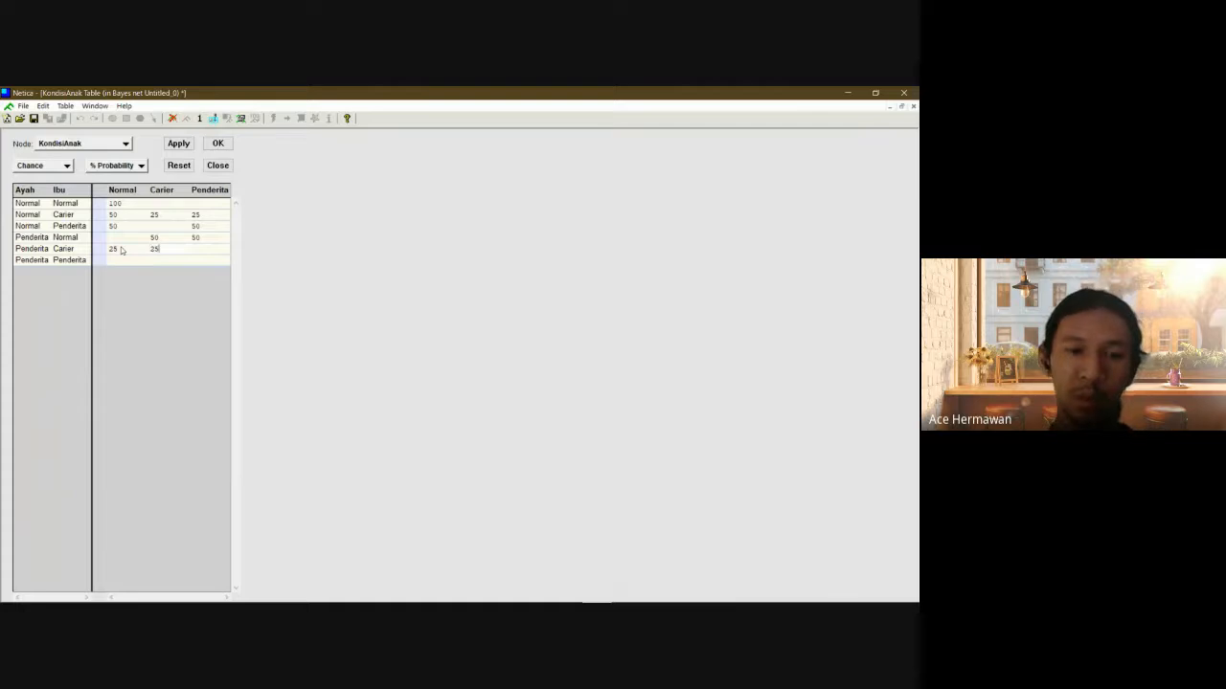
text(50)
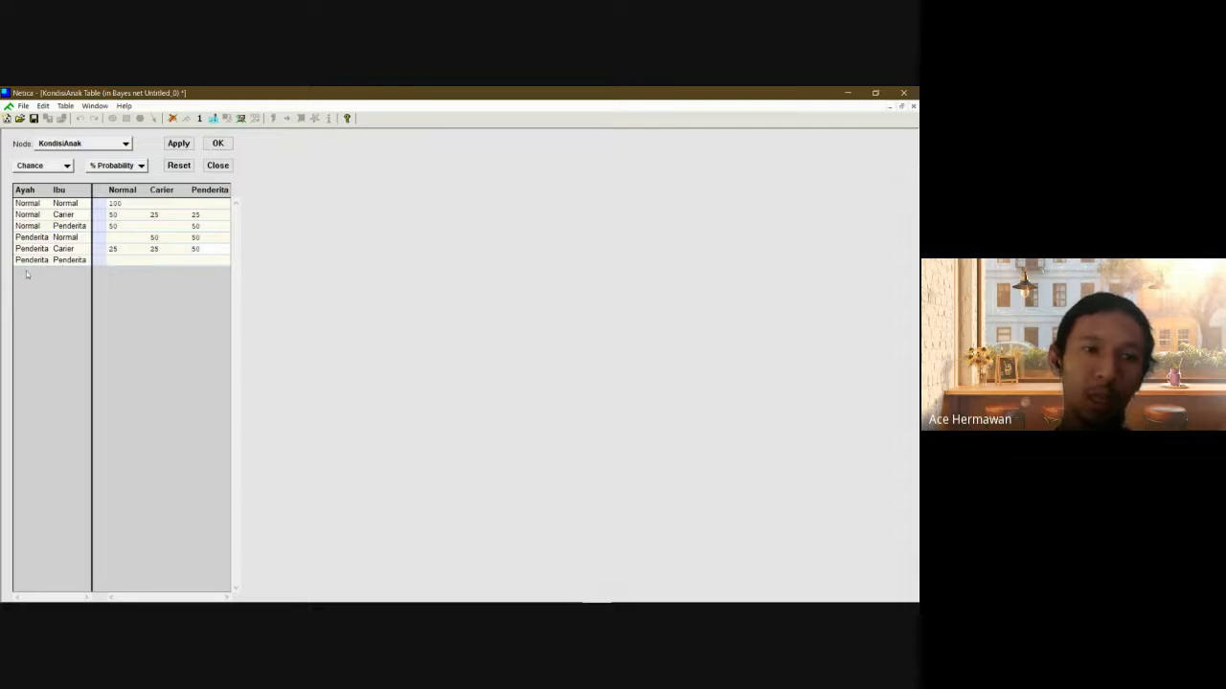
click(198, 262)
text(100)
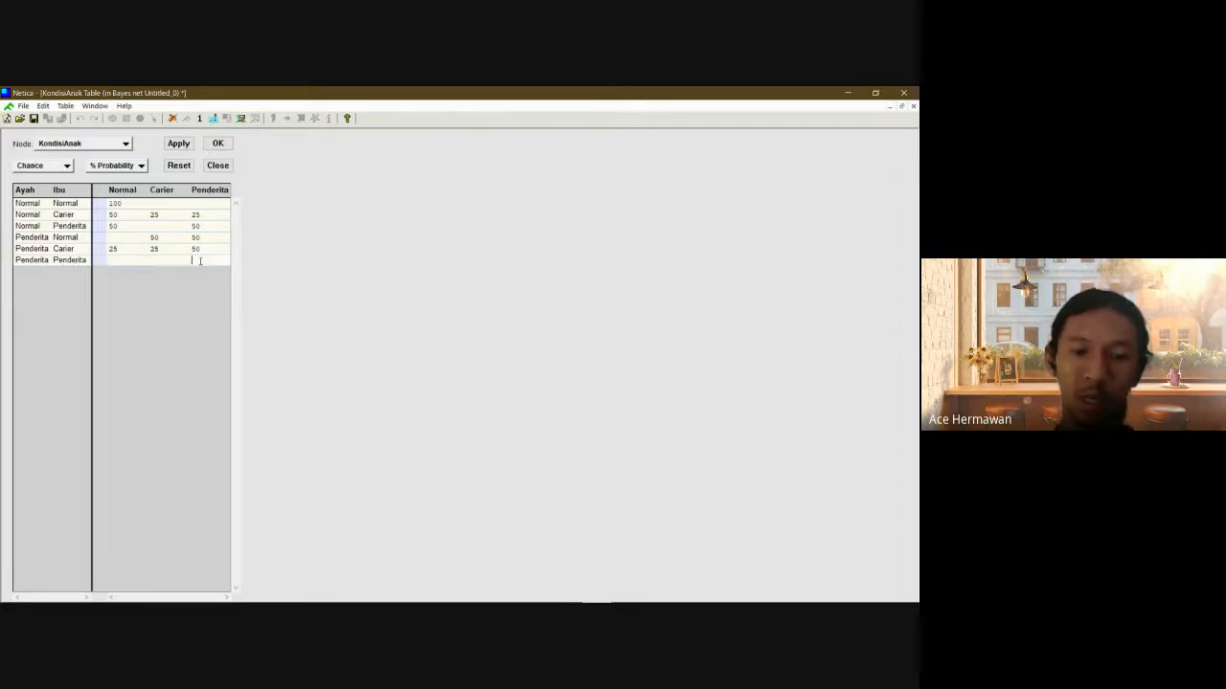
Accept the KondisiAnak table with missing entries filled in automatically, and compile the network.
click(219, 142)
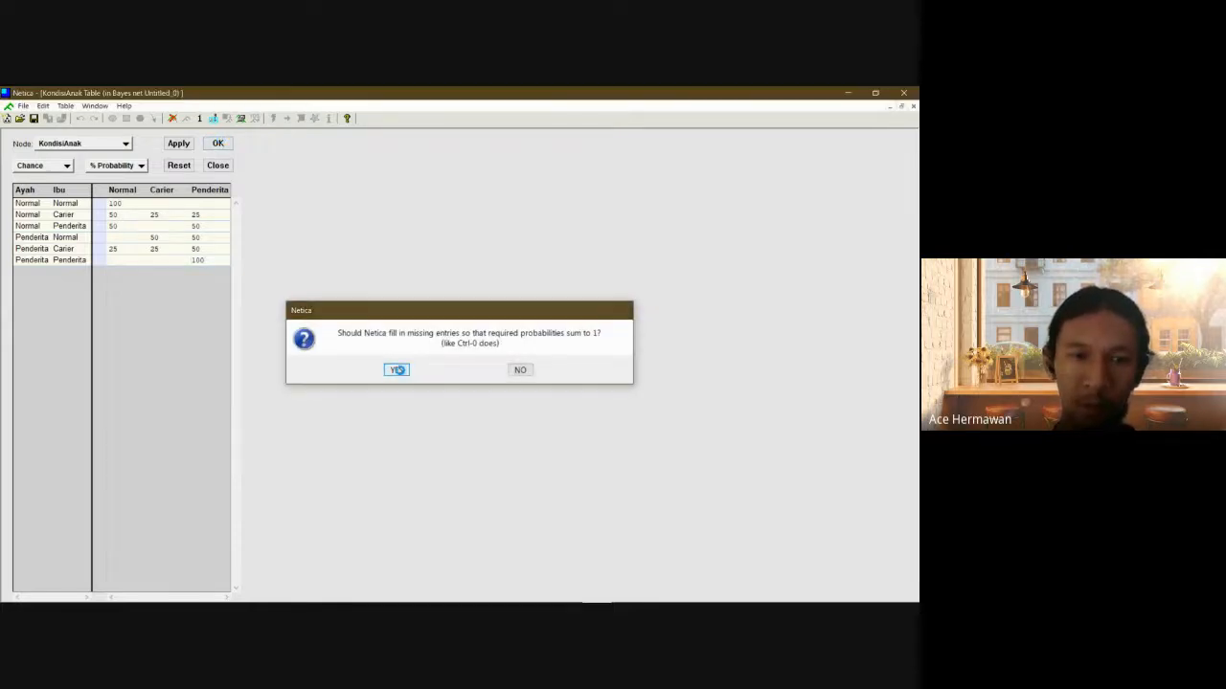
click(396, 370)
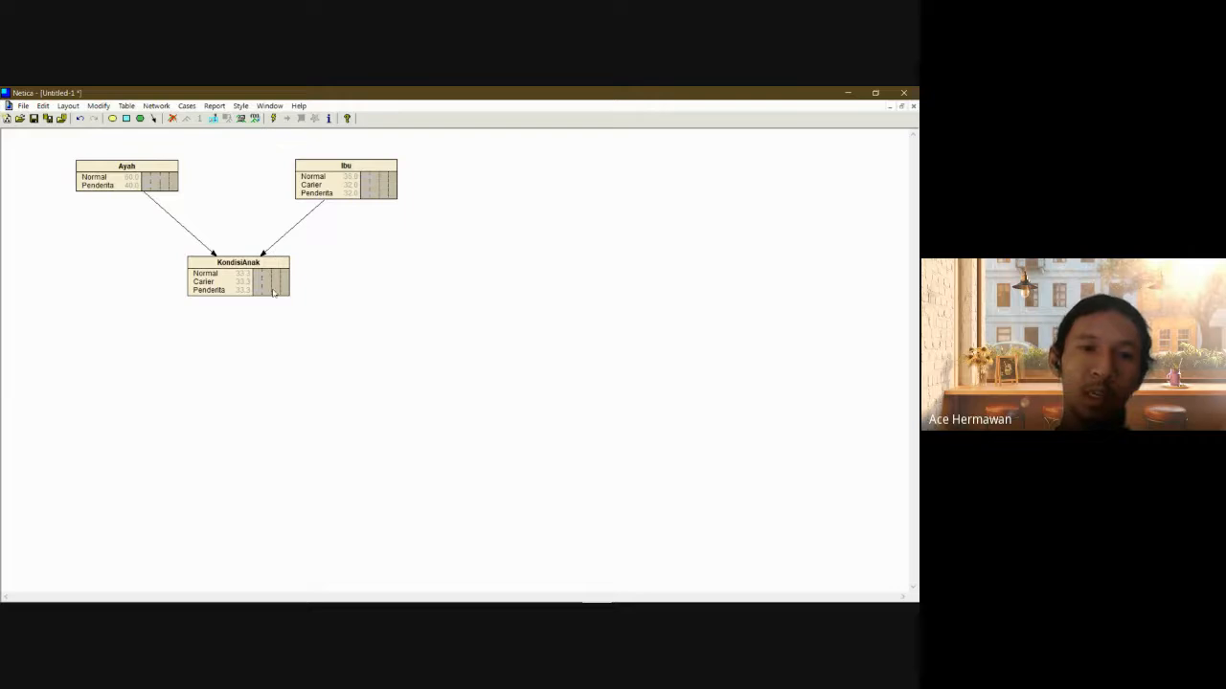
click(274, 119)
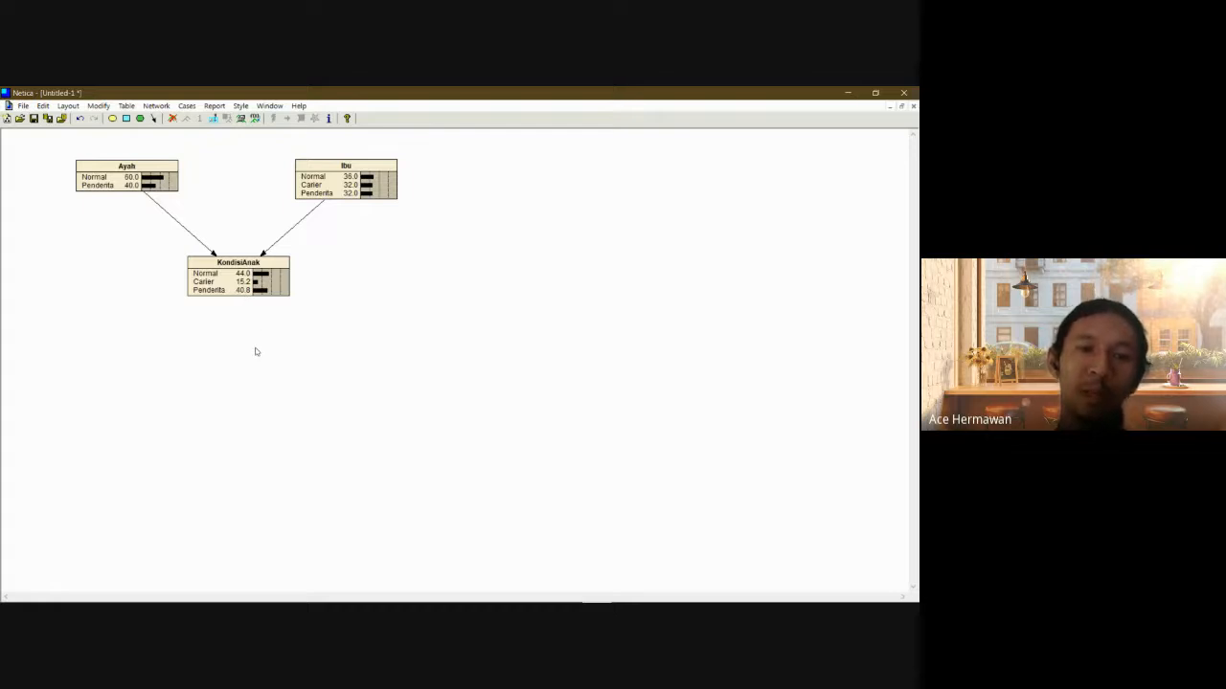
Add a new nature node in the empty area beneath the Ibu node, to the right of KondisiAnak.
click(113, 123)
click(401, 307)
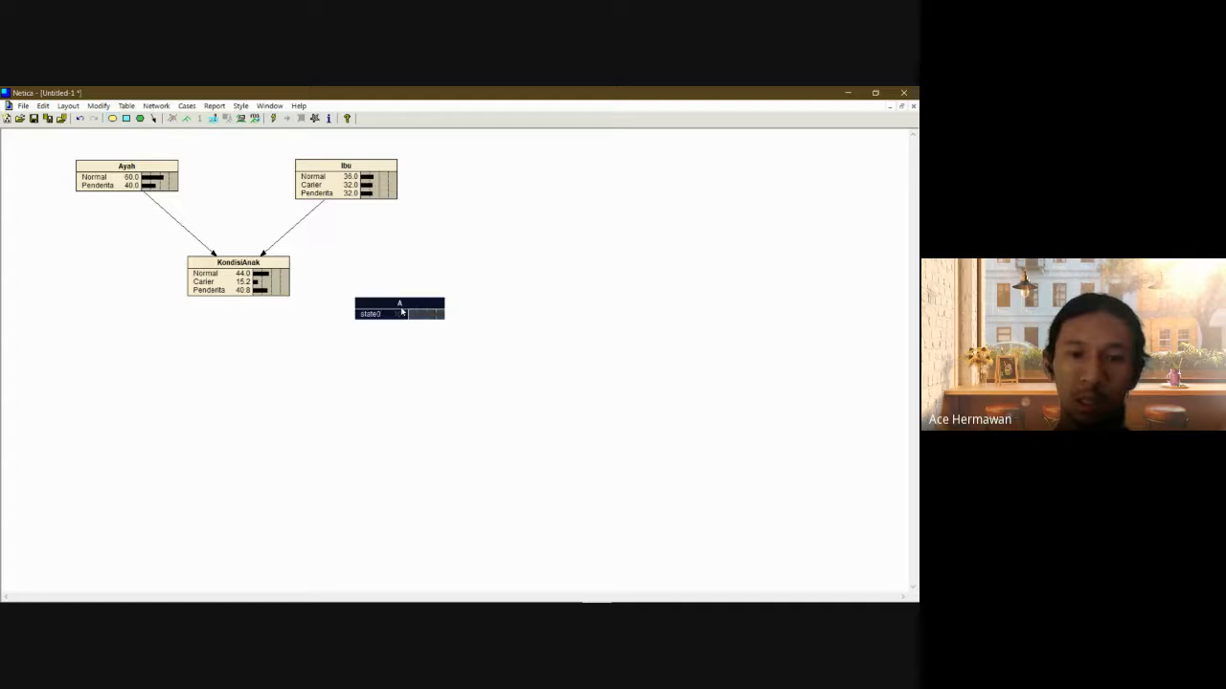
Shift the new nature node slightly to the right in the empty area beneath Ibu and name it JkAnak.
drag(421, 311, 441, 306)
double_click(416, 303)
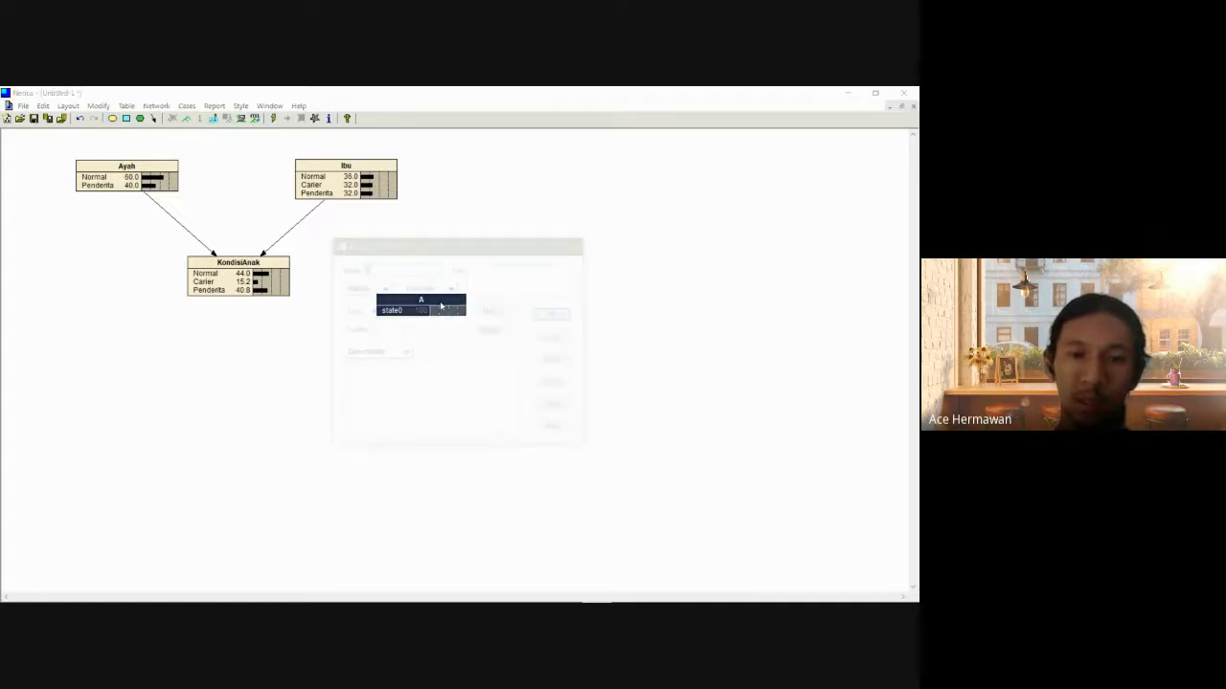
text(JK)
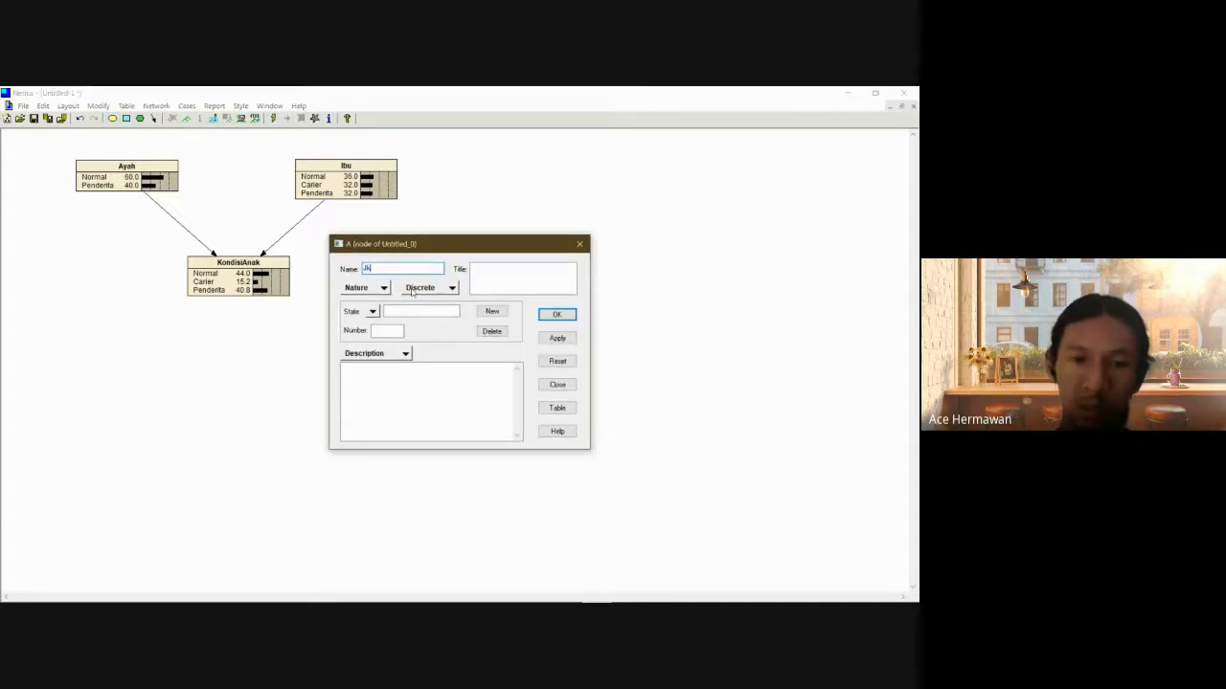
text(Anak)
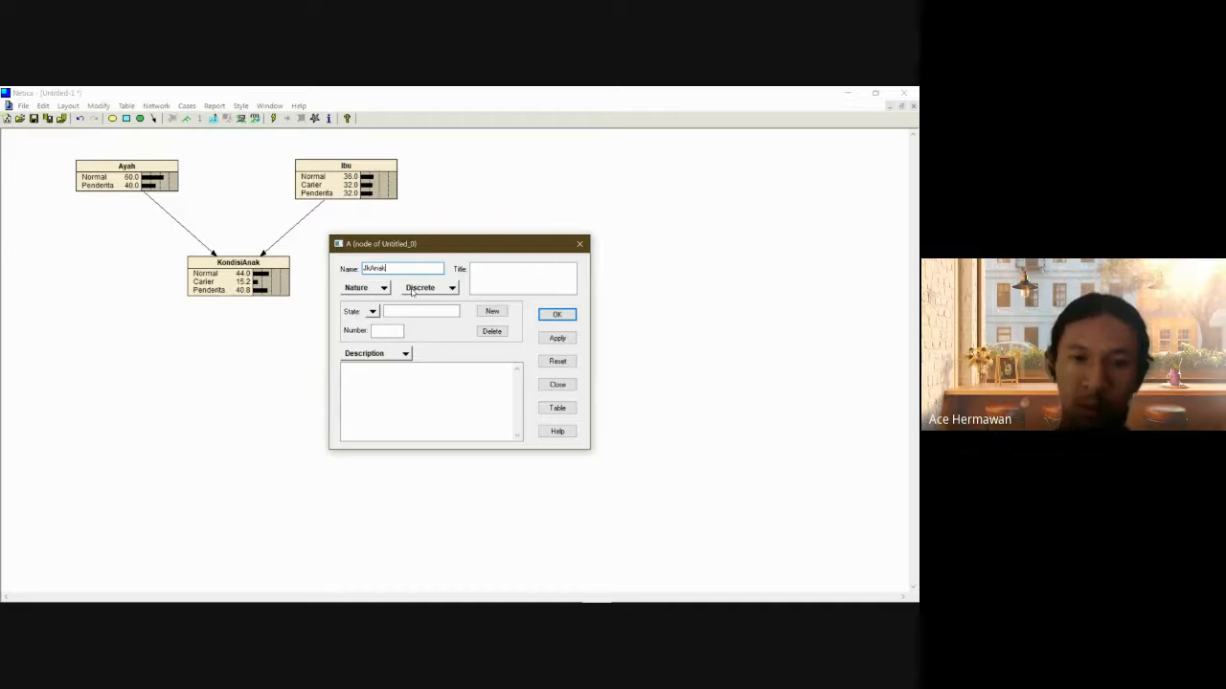
Give JkAnak the states LakiLaki and Perempuan, and move the node up level with KondisiAnak.
click(427, 311)
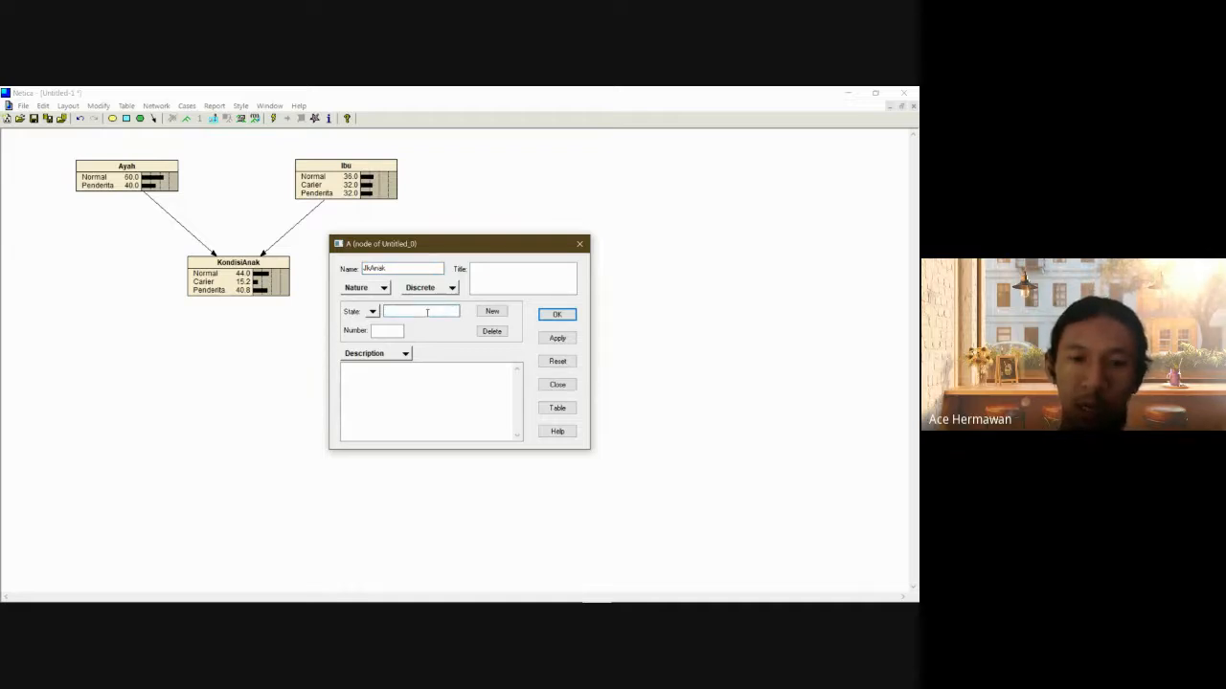
text(Lak)
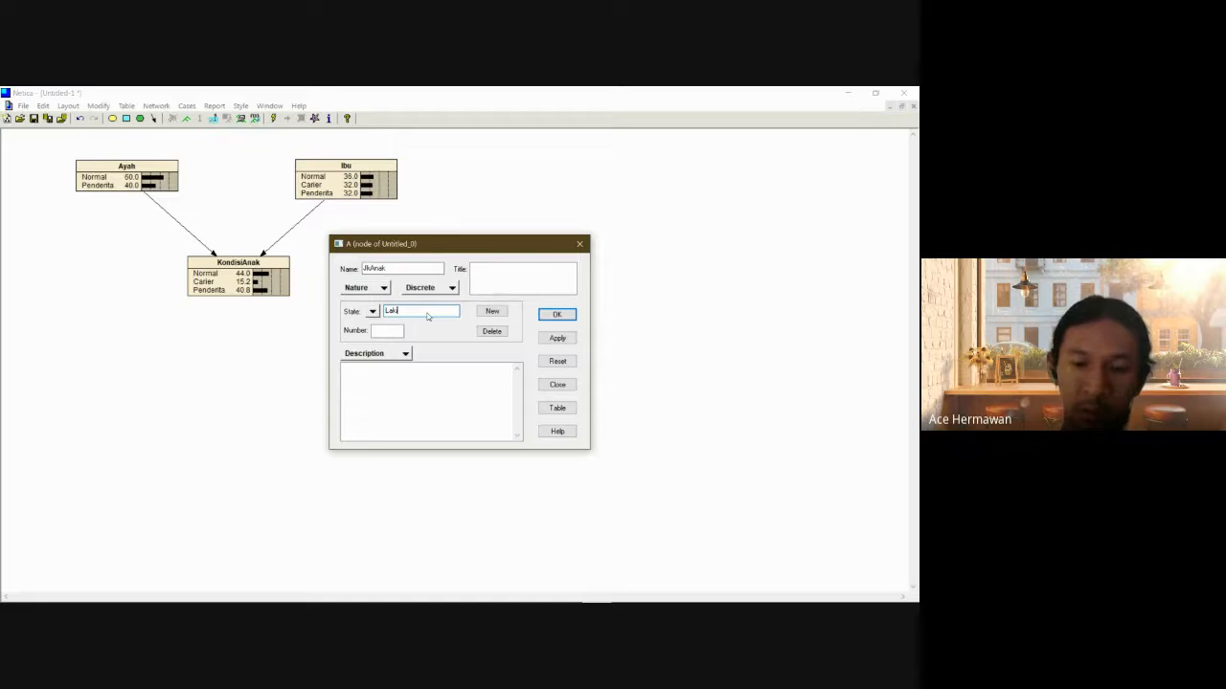
text(i-Laki)
click(492, 311)
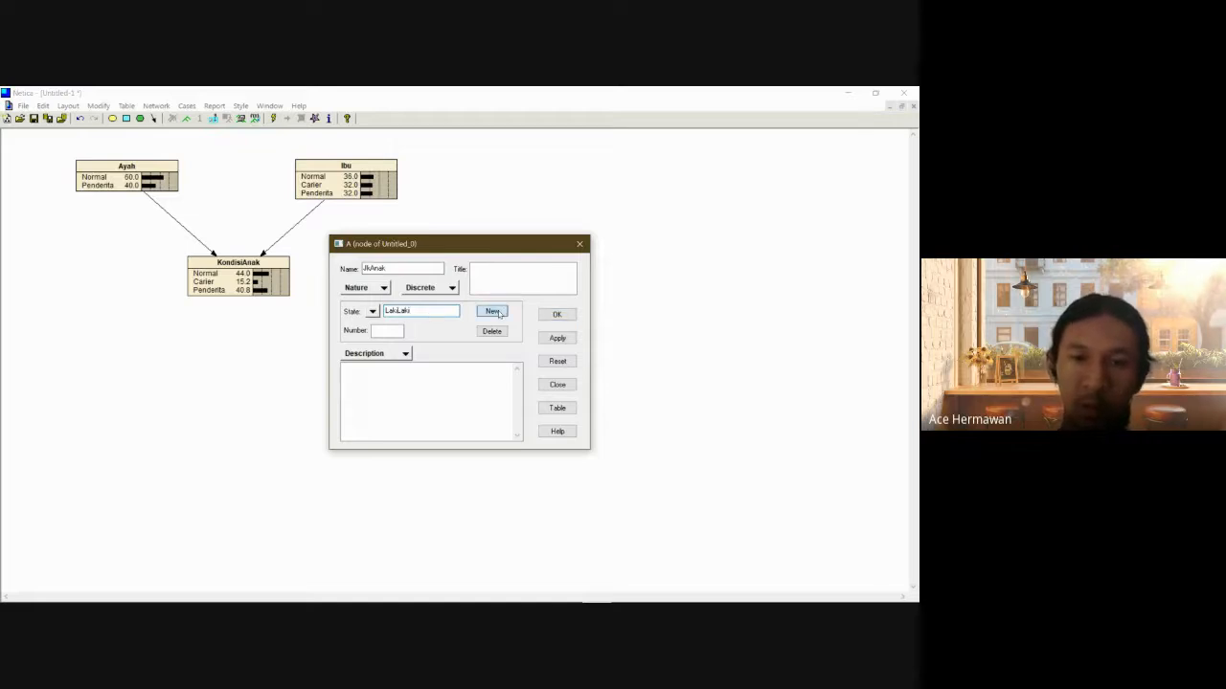
text(Perempuan)
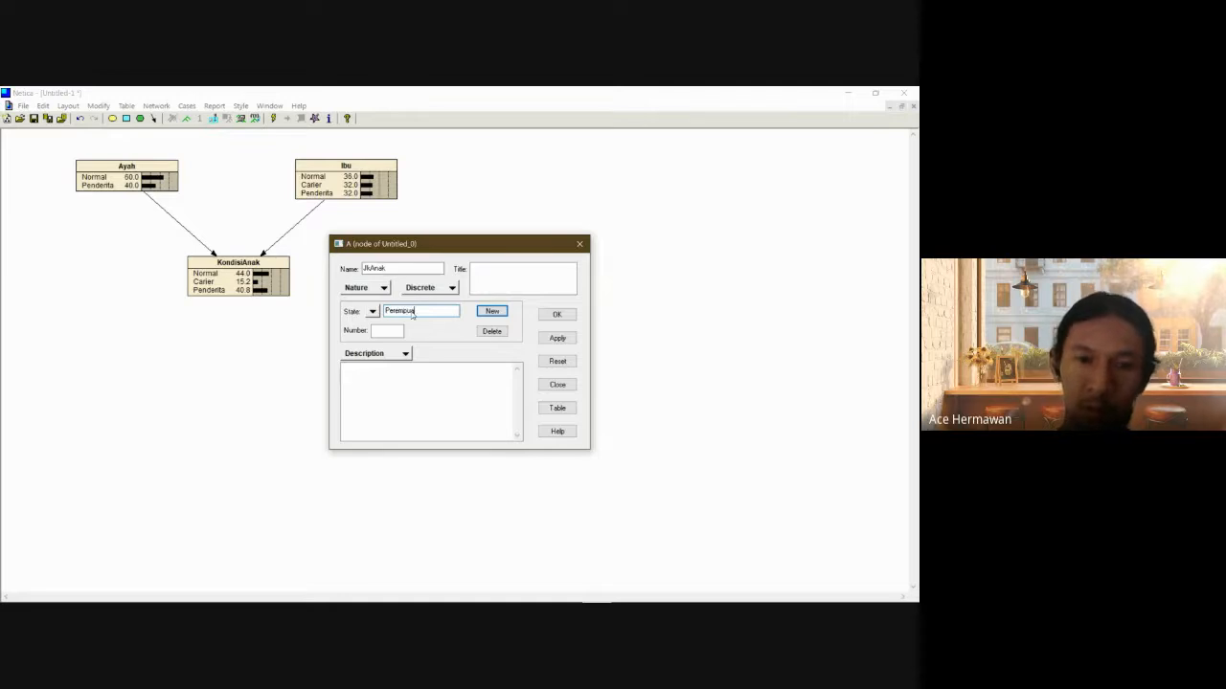
click(554, 315)
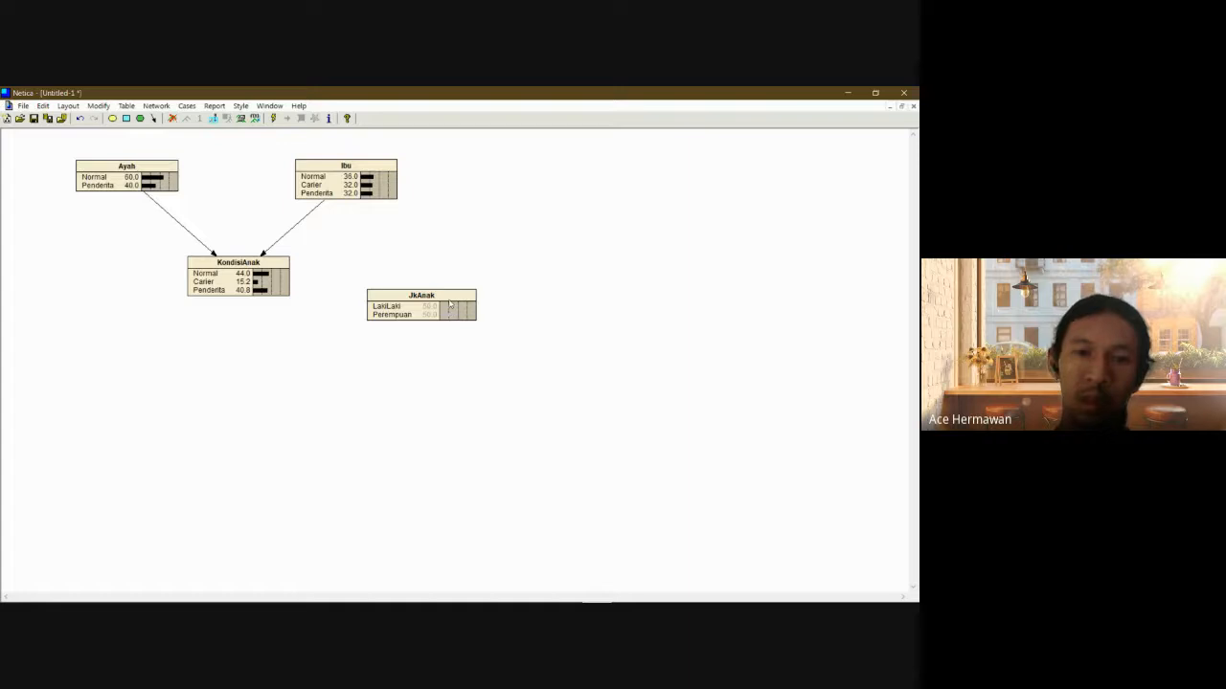
drag(449, 304, 455, 282)
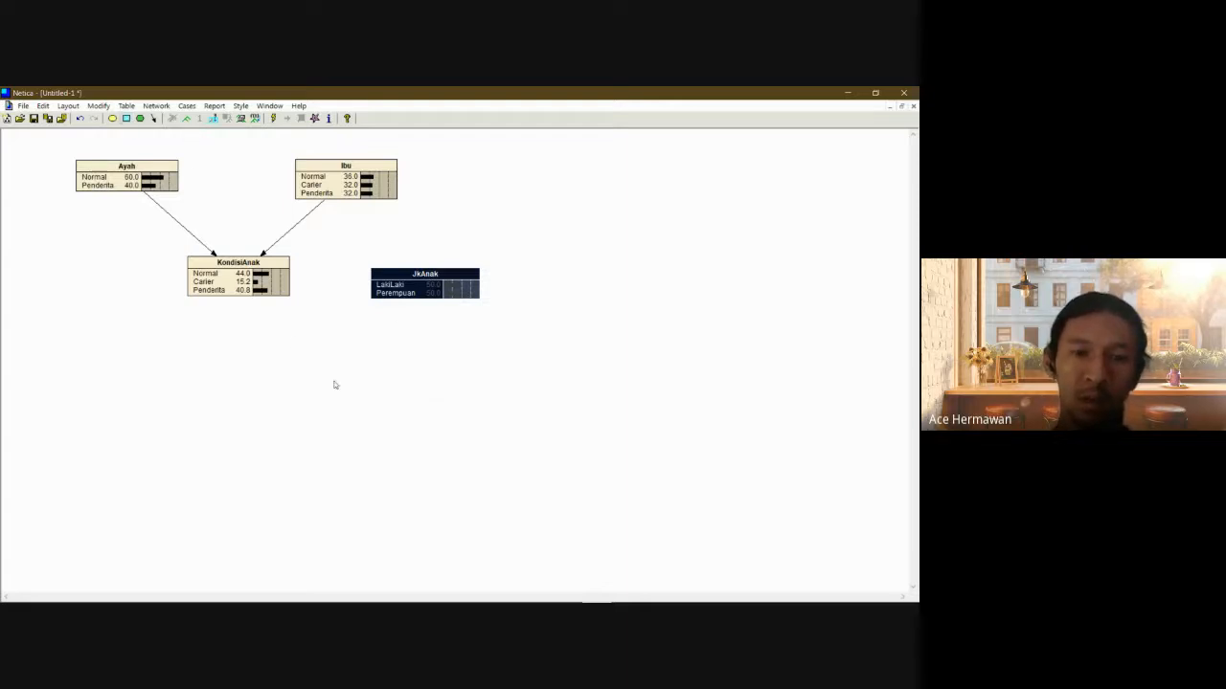
Add a decision node below and between KondisiAnak and JkAnak, and name it KondisiAnakberdasarkanJK.
click(126, 118)
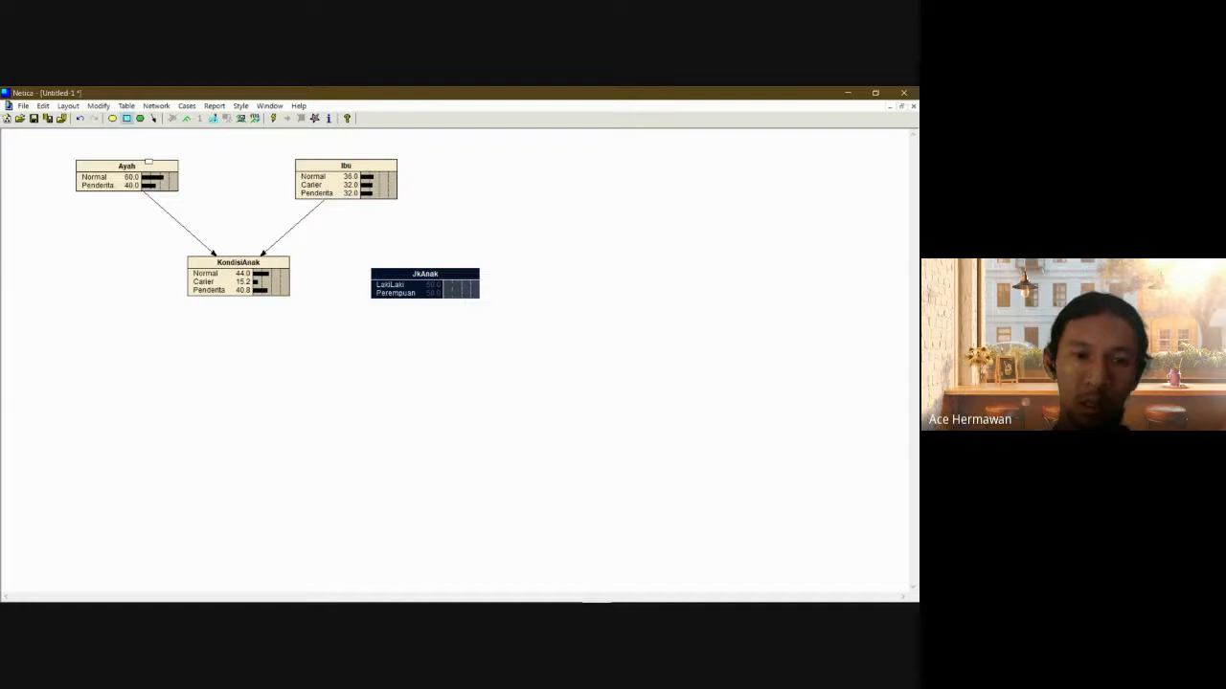
click(326, 369)
drag(338, 371, 353, 384)
double_click(341, 376)
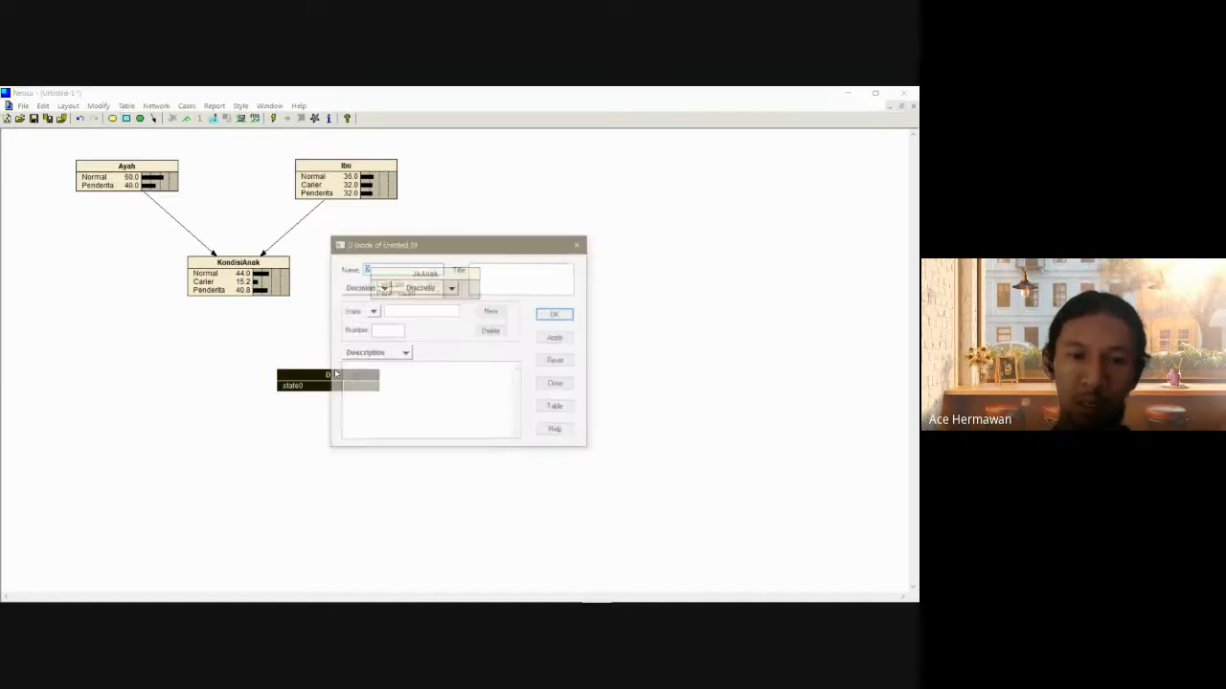
text(Kon)
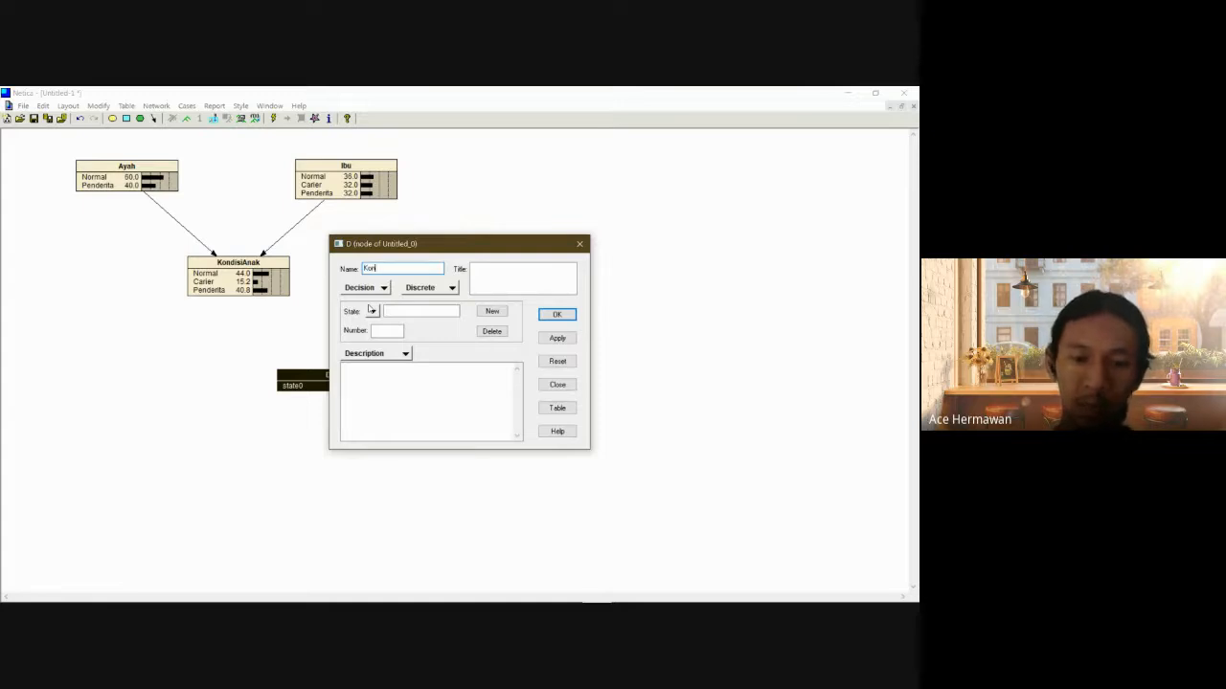
text(disi)
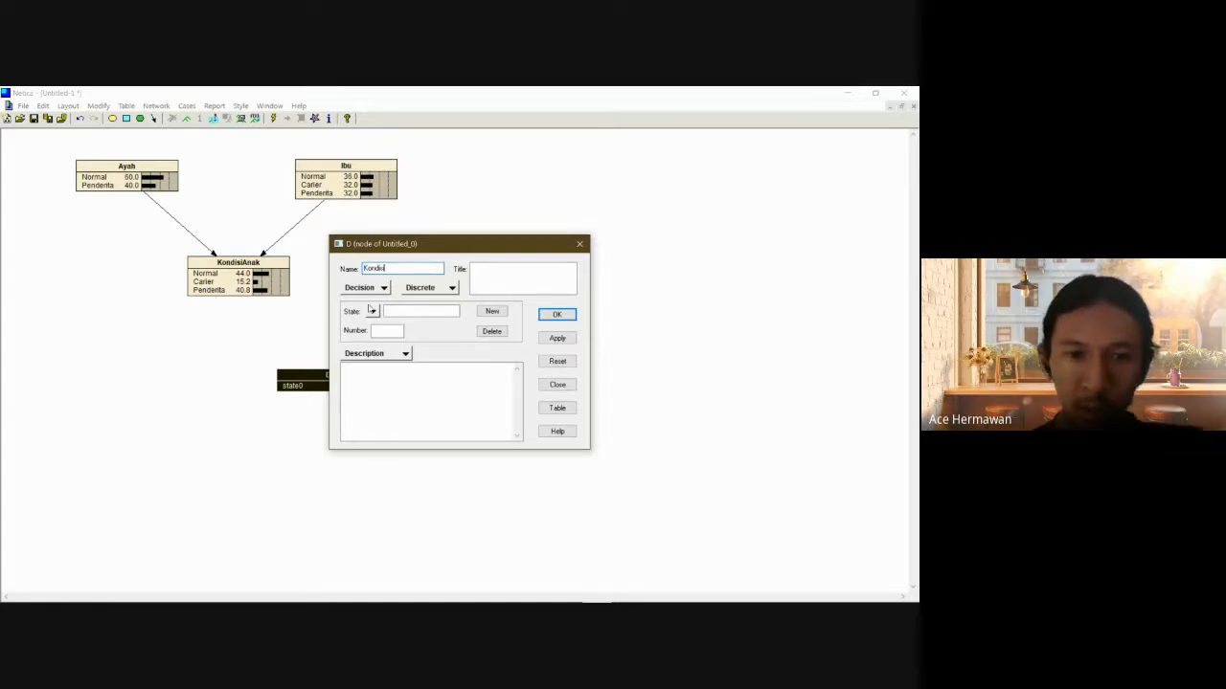
text(Anak)
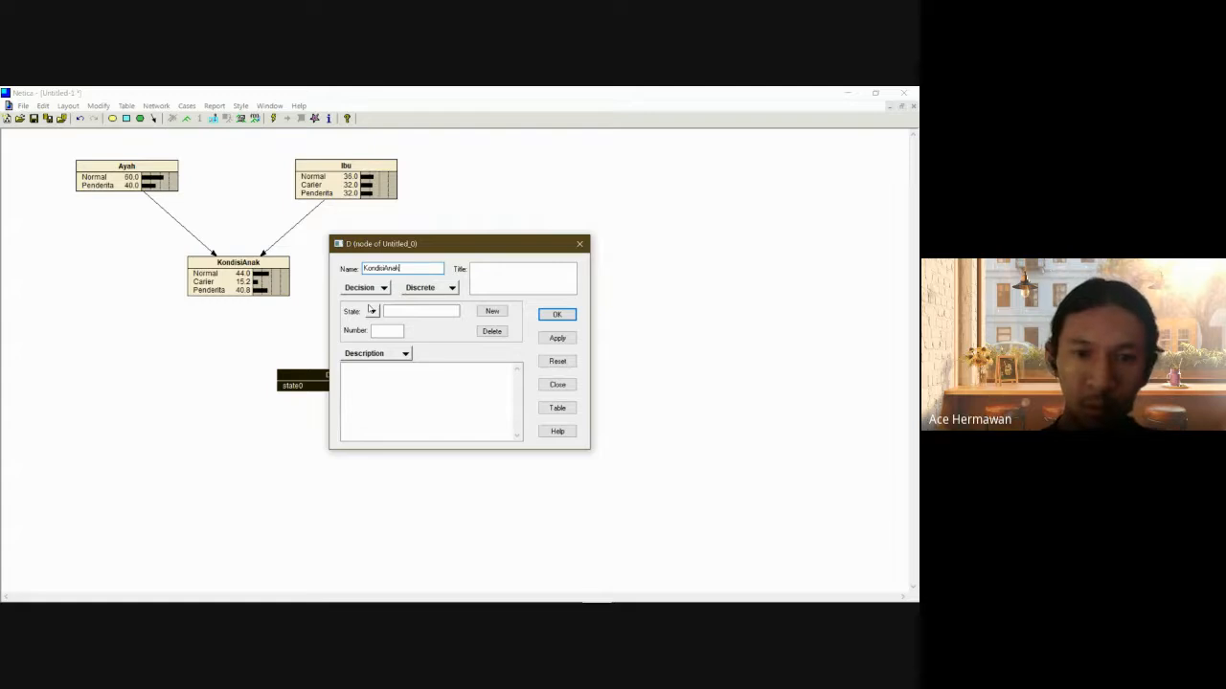
text(berd)
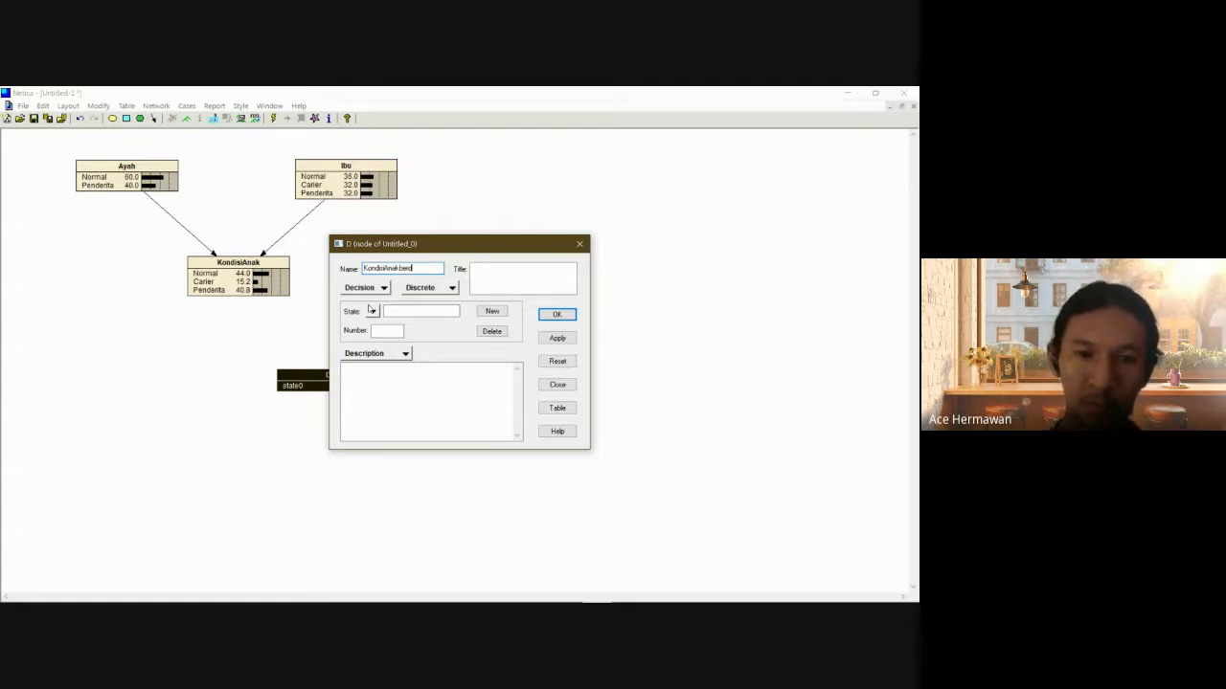
text(asarkanJK)
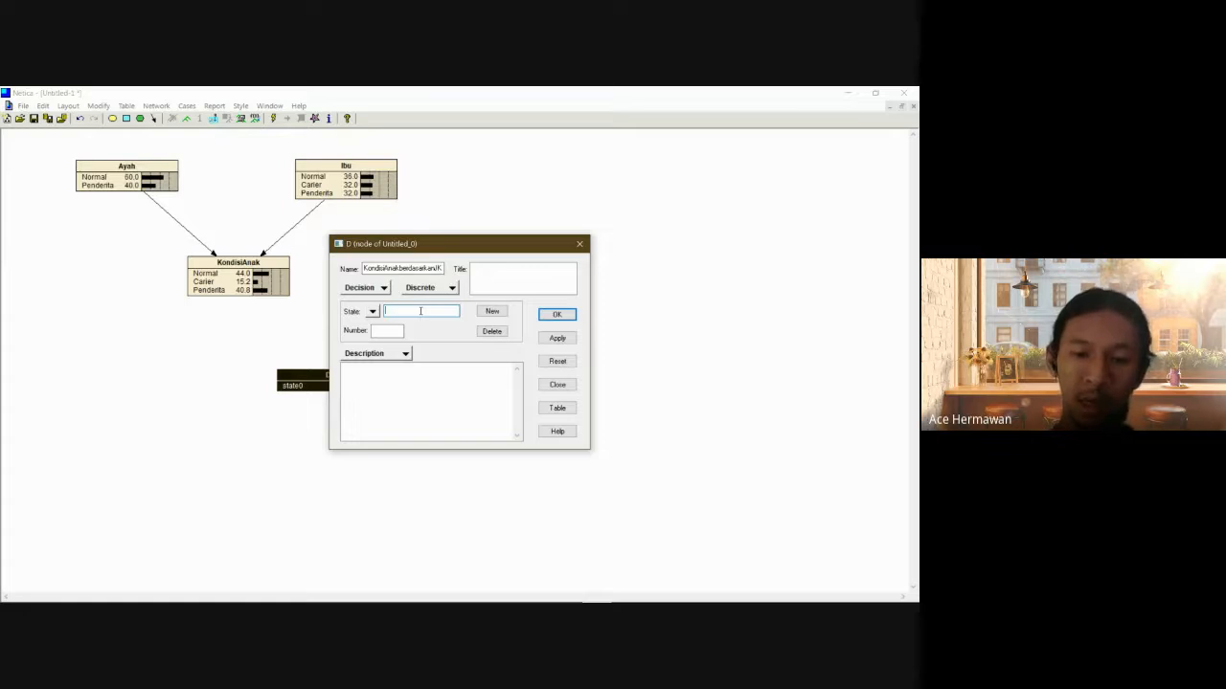
Add the states LakiLakiNormal and LakiLakiPenderita to the KondisiAnakberdasarkanJK decision node.
text(LakiL)
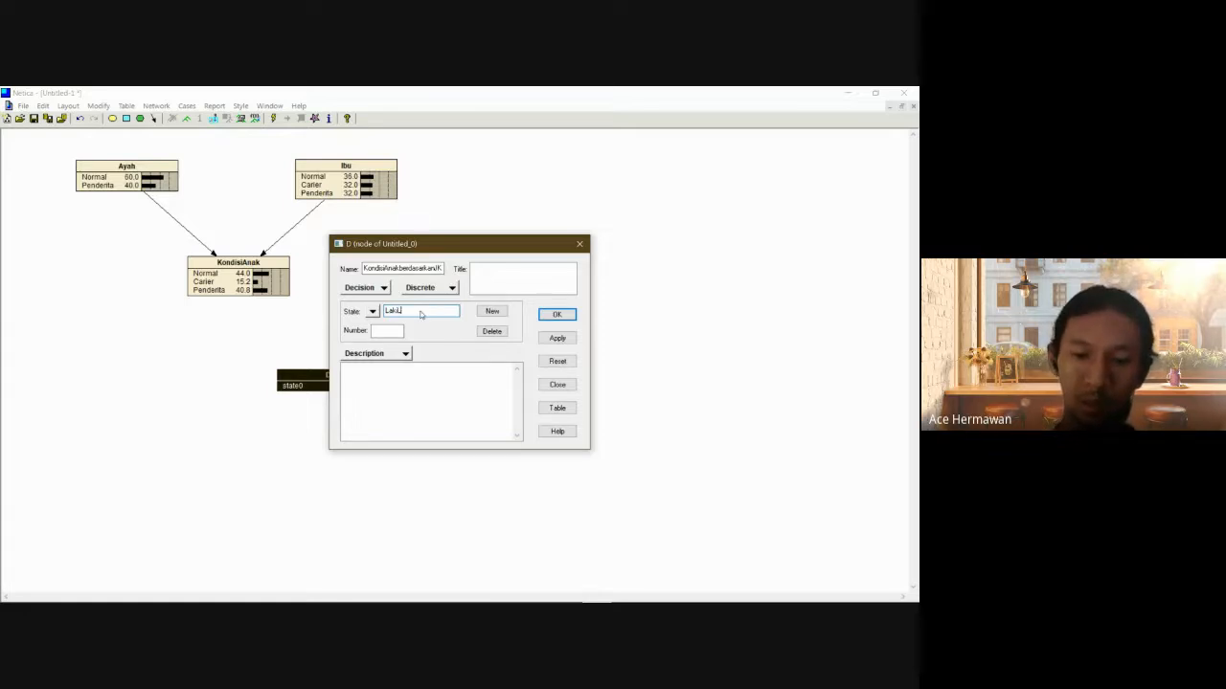
text(akiNormal)
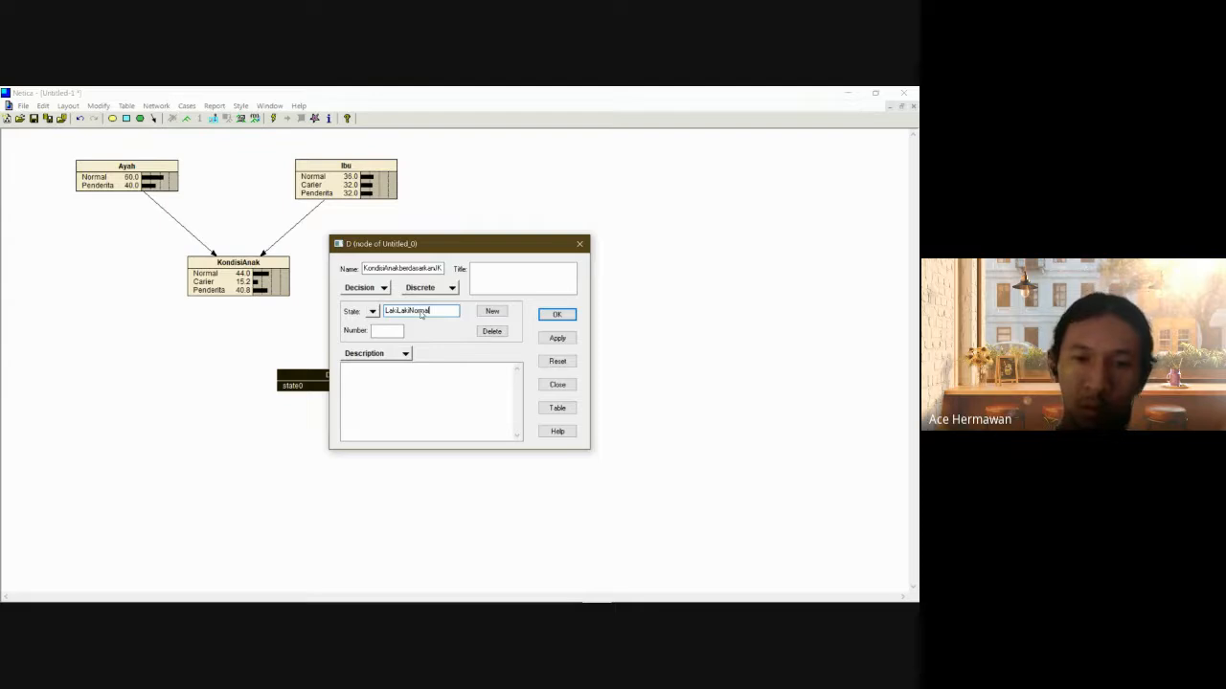
key(Return)
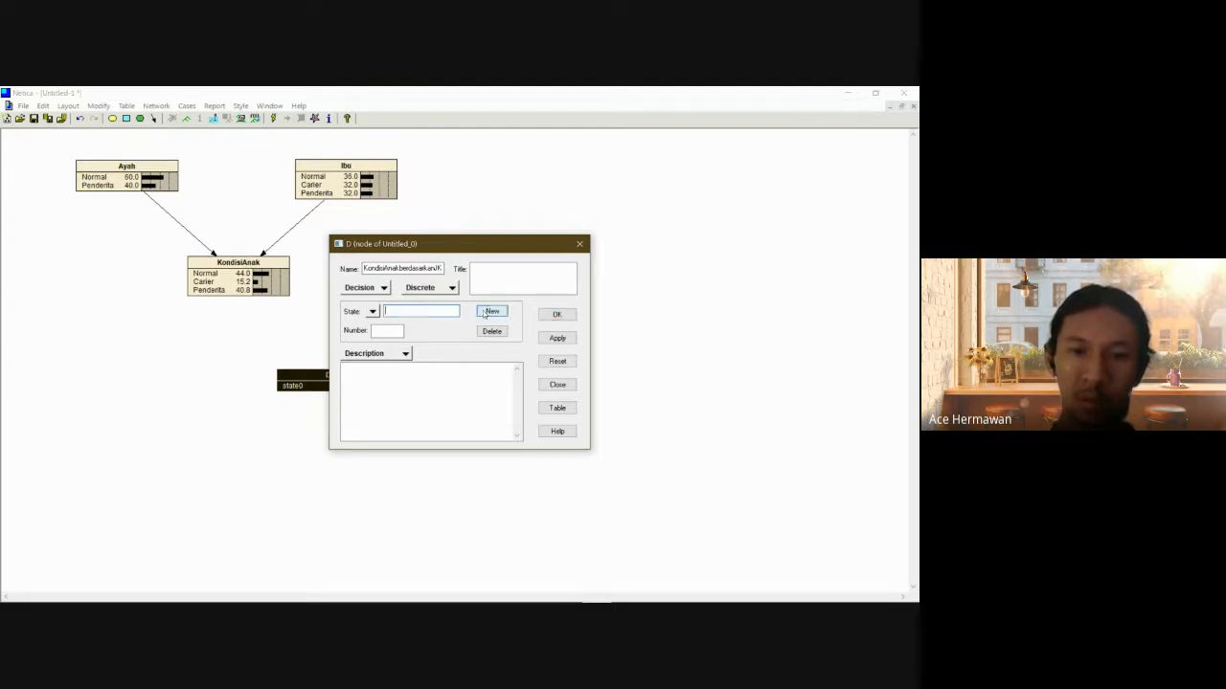
text(L)
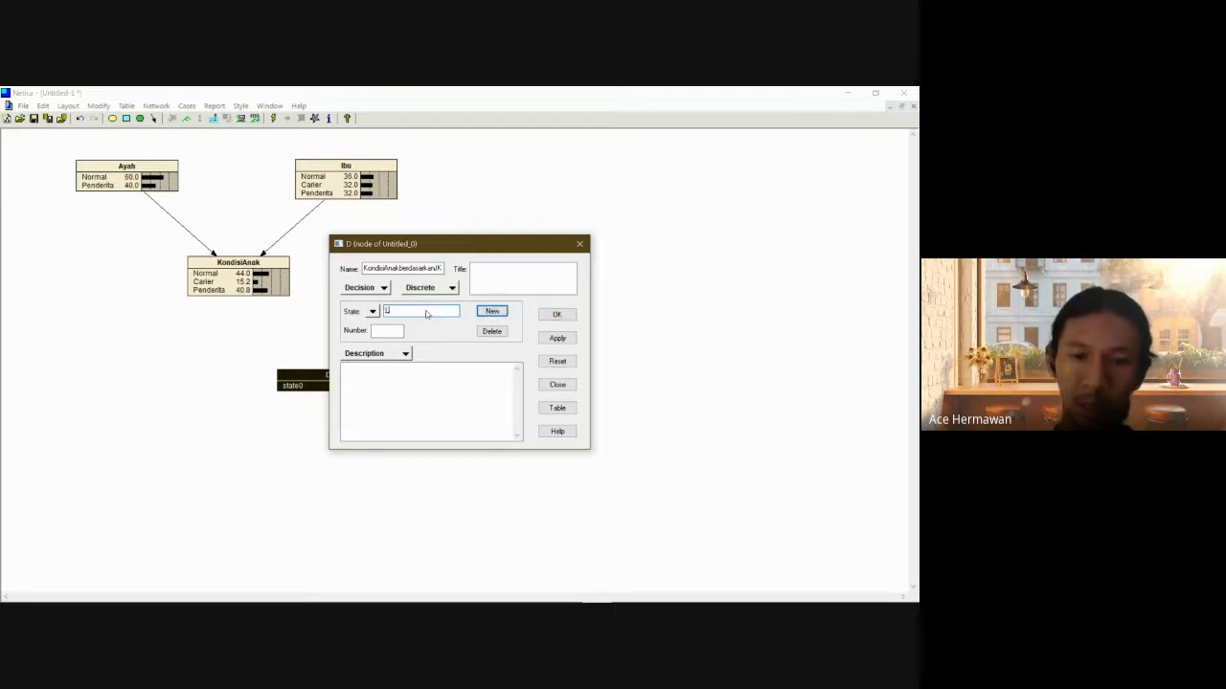
text(akiLaki)
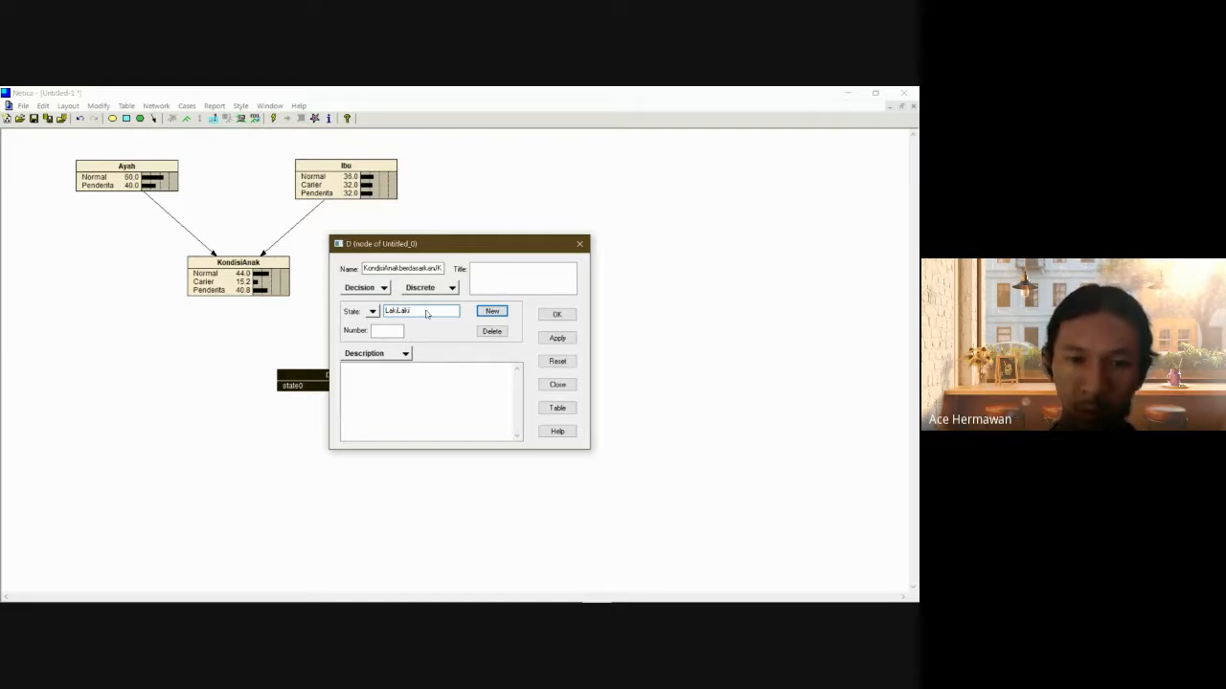
text(Pen)
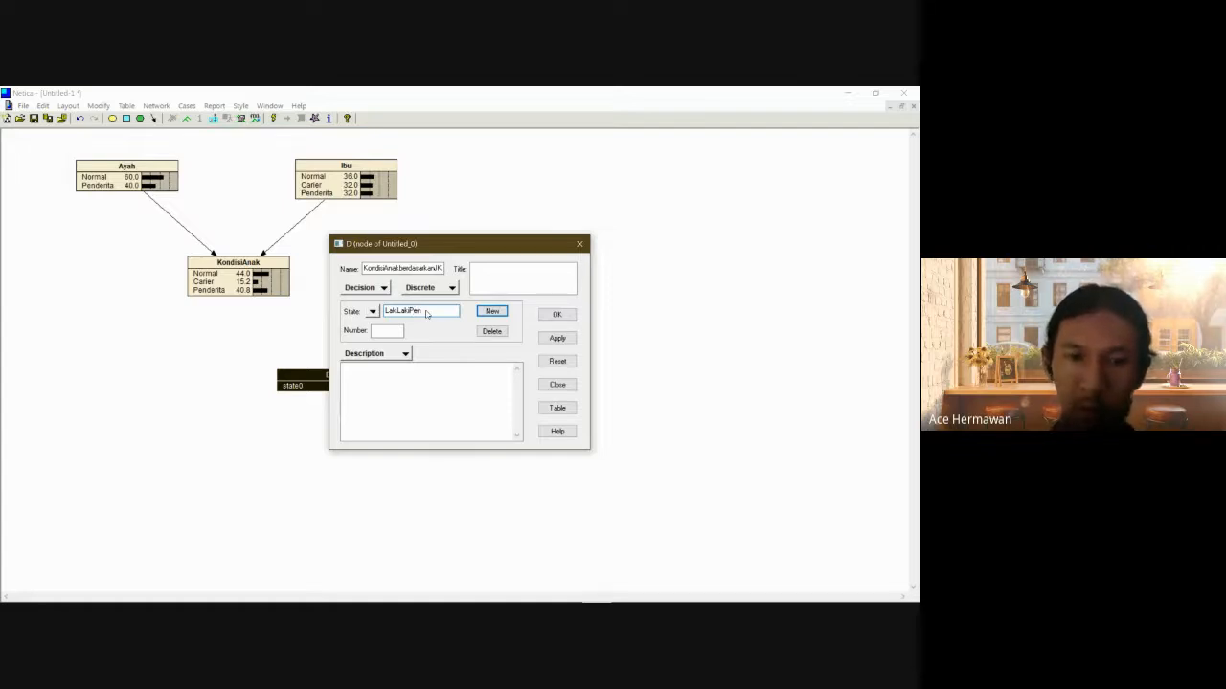
text(derita)
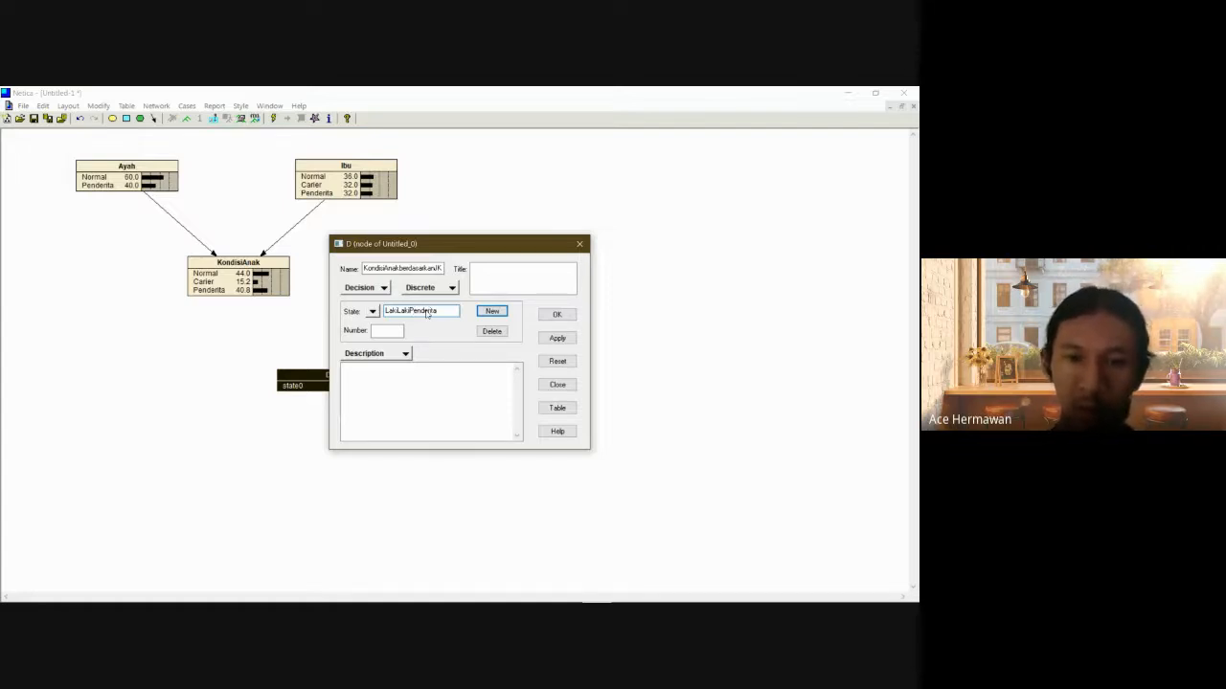
key(Return)
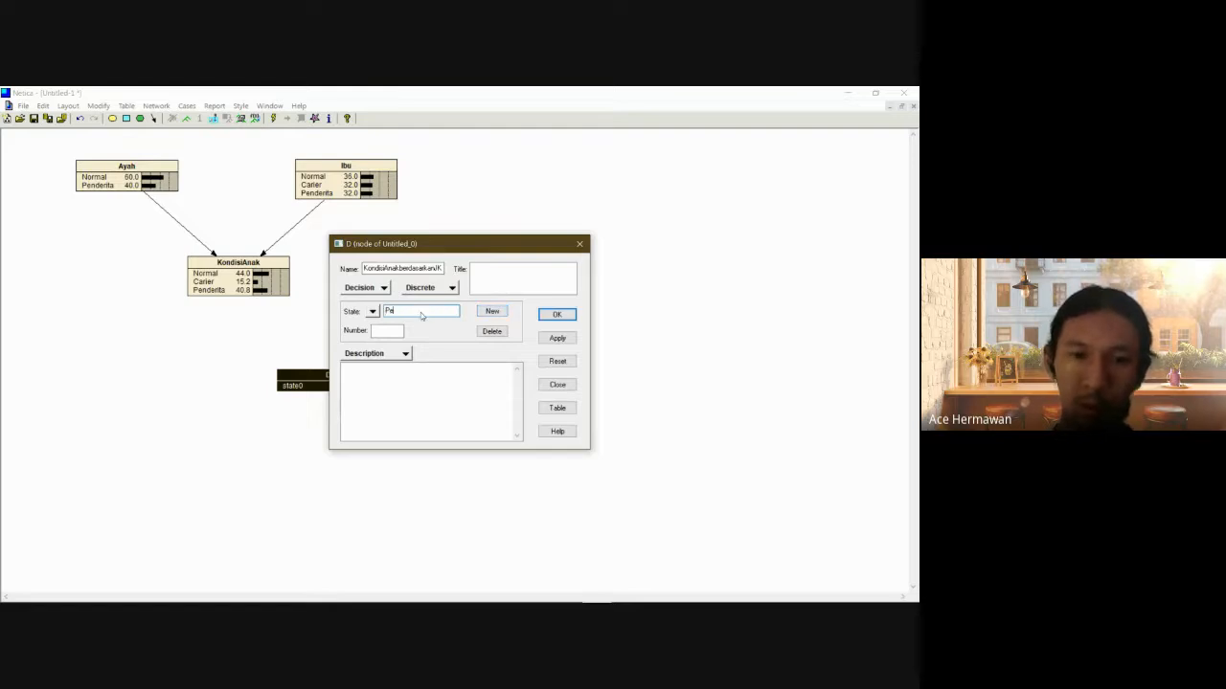
Add the states PerempuanNormal, PerempuanCarier and PerempuanPenderita to KondisiAnakberdasarkanJK, and accept the node's properties.
text(Perempuan)
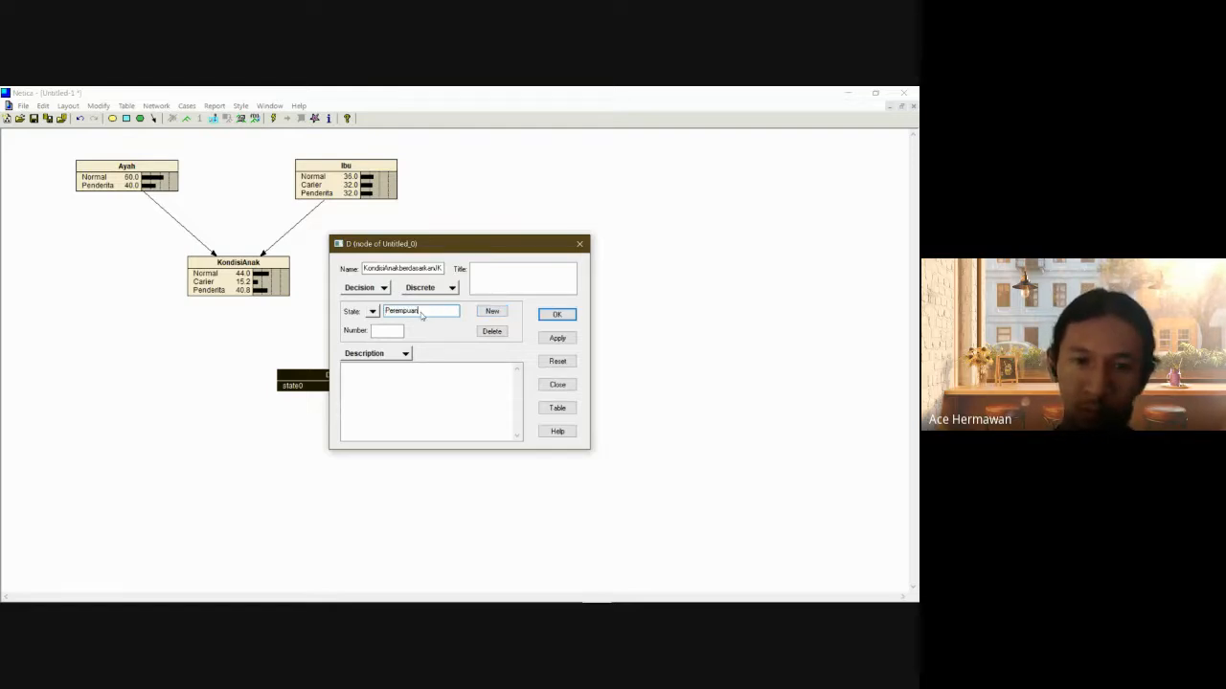
text(Normal)
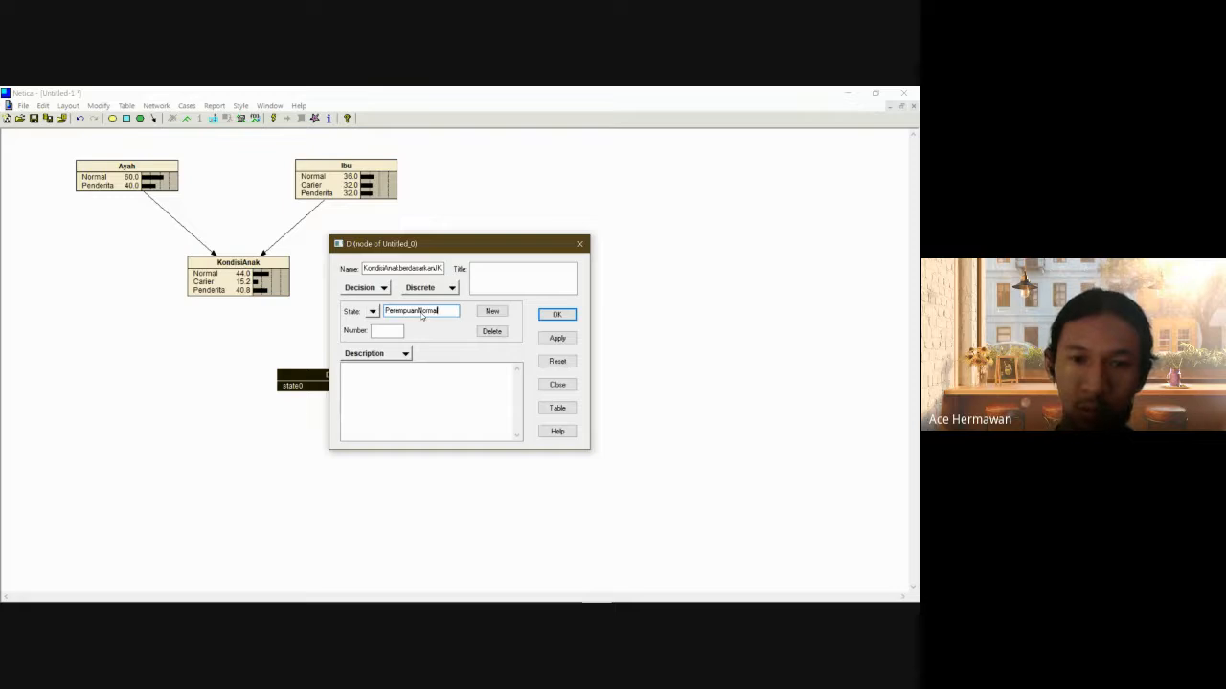
key(Return)
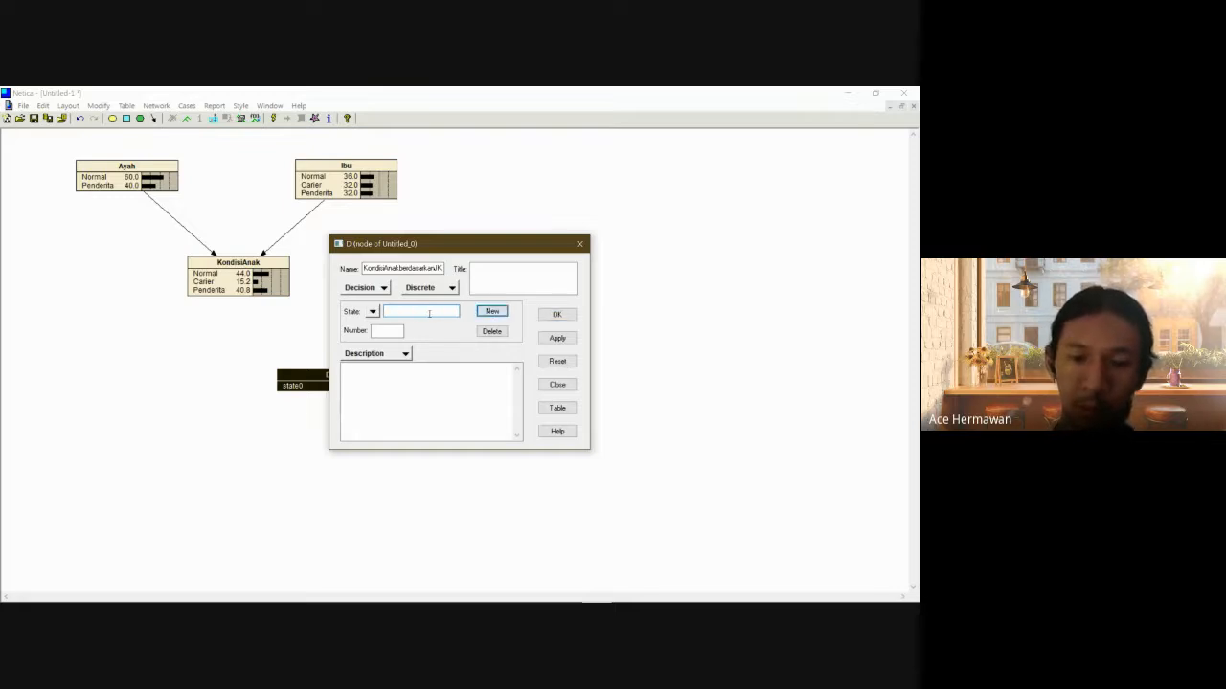
text(Perem)
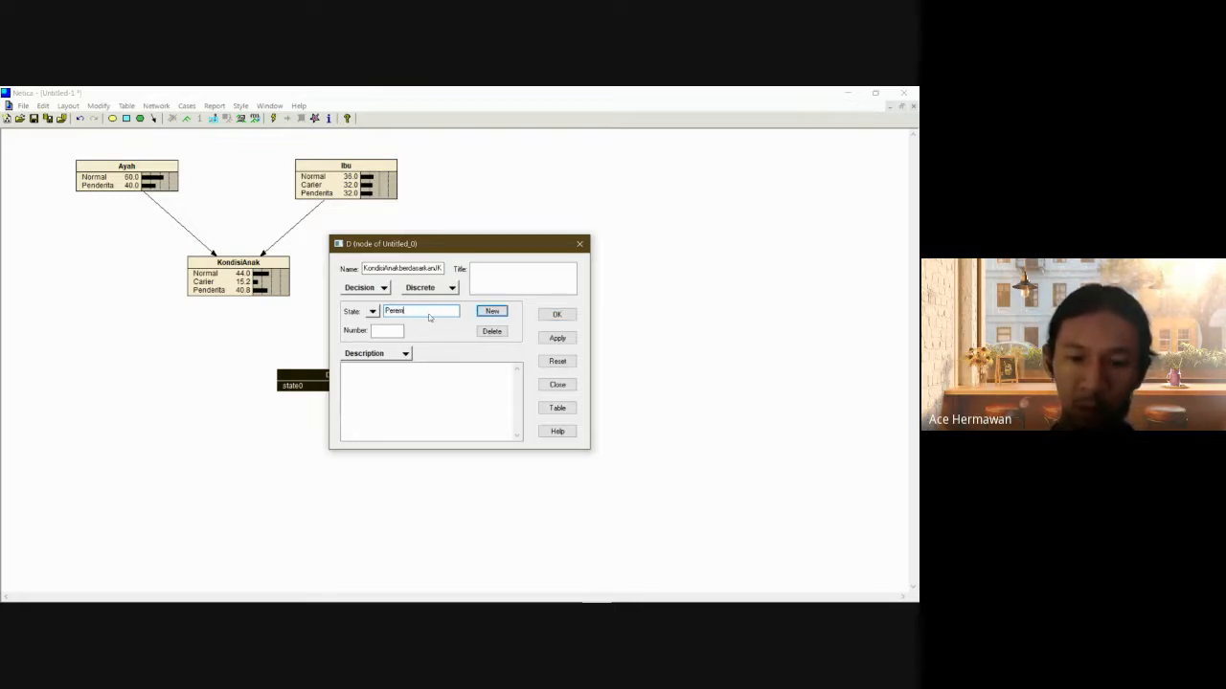
text(puanCarier)
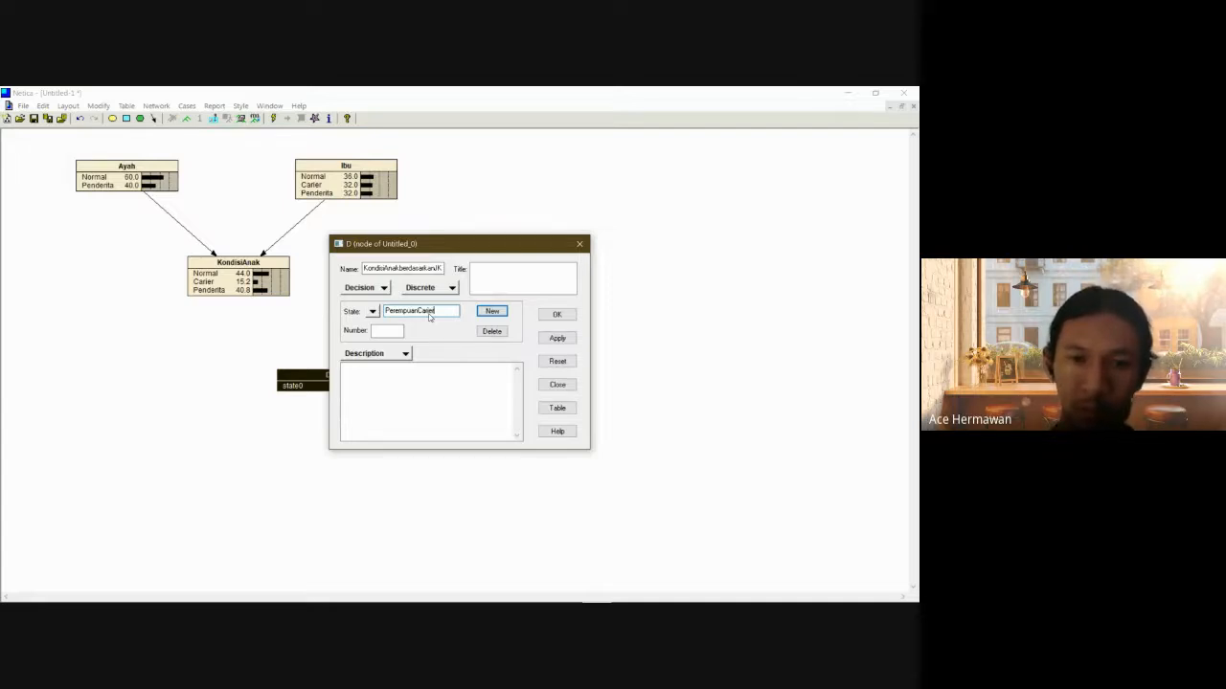
click(496, 314)
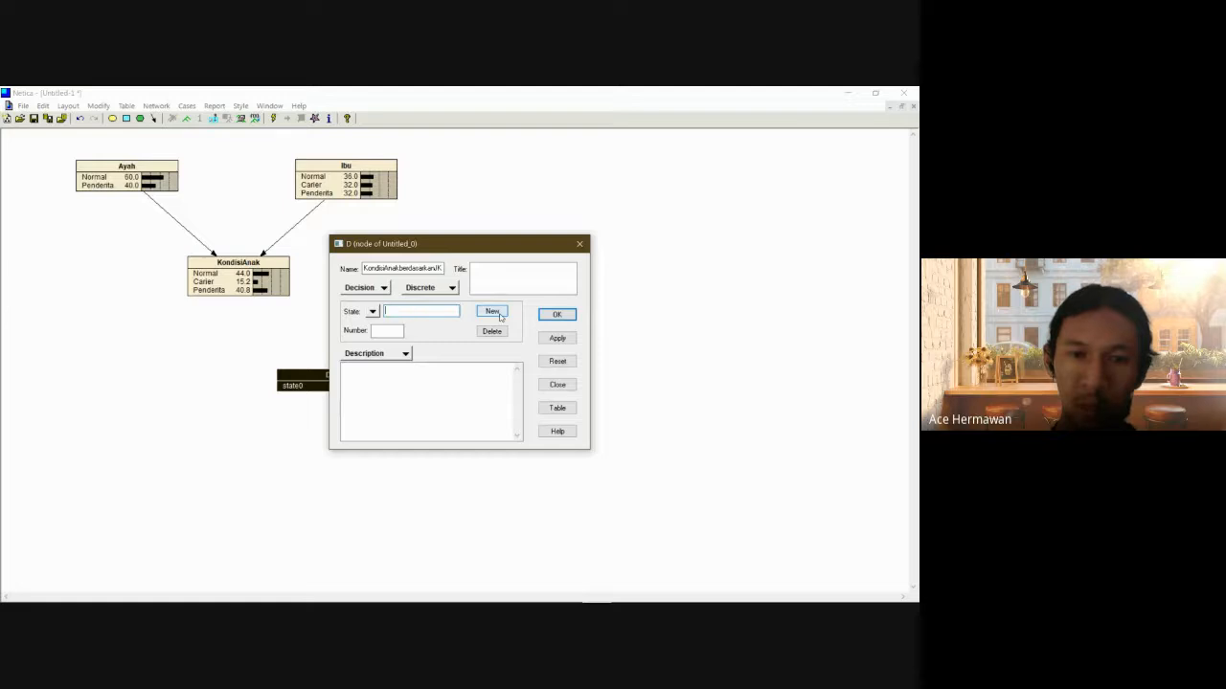
text(Pere)
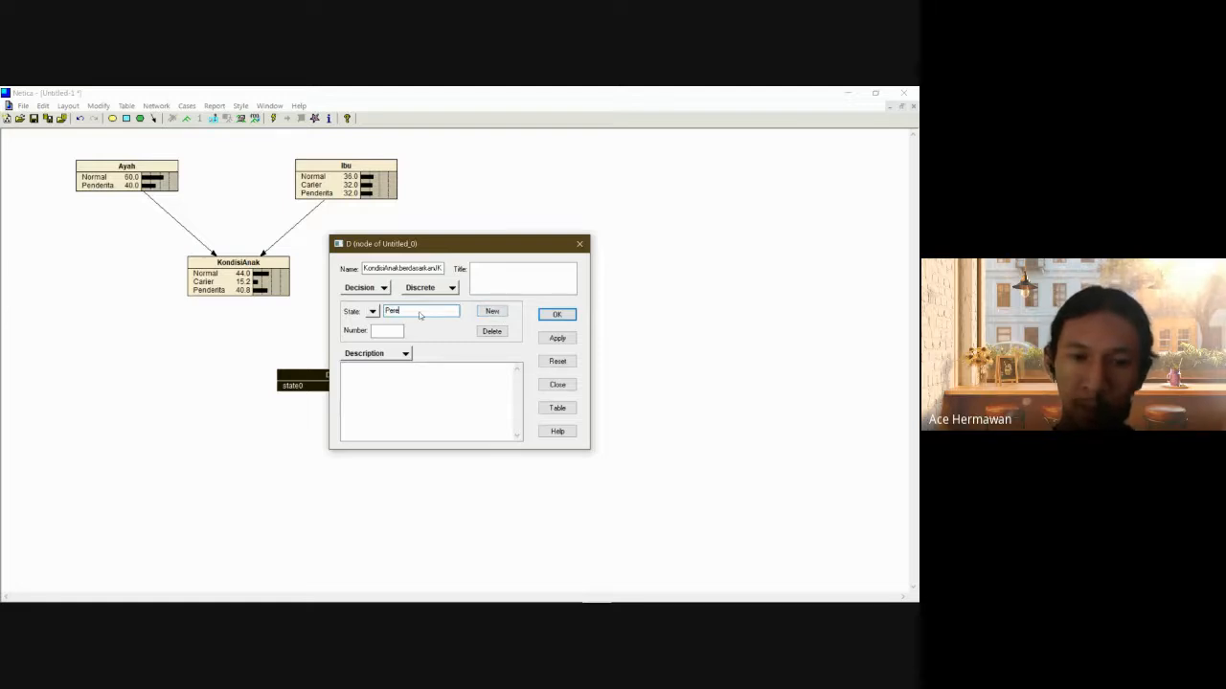
text(mpuanP)
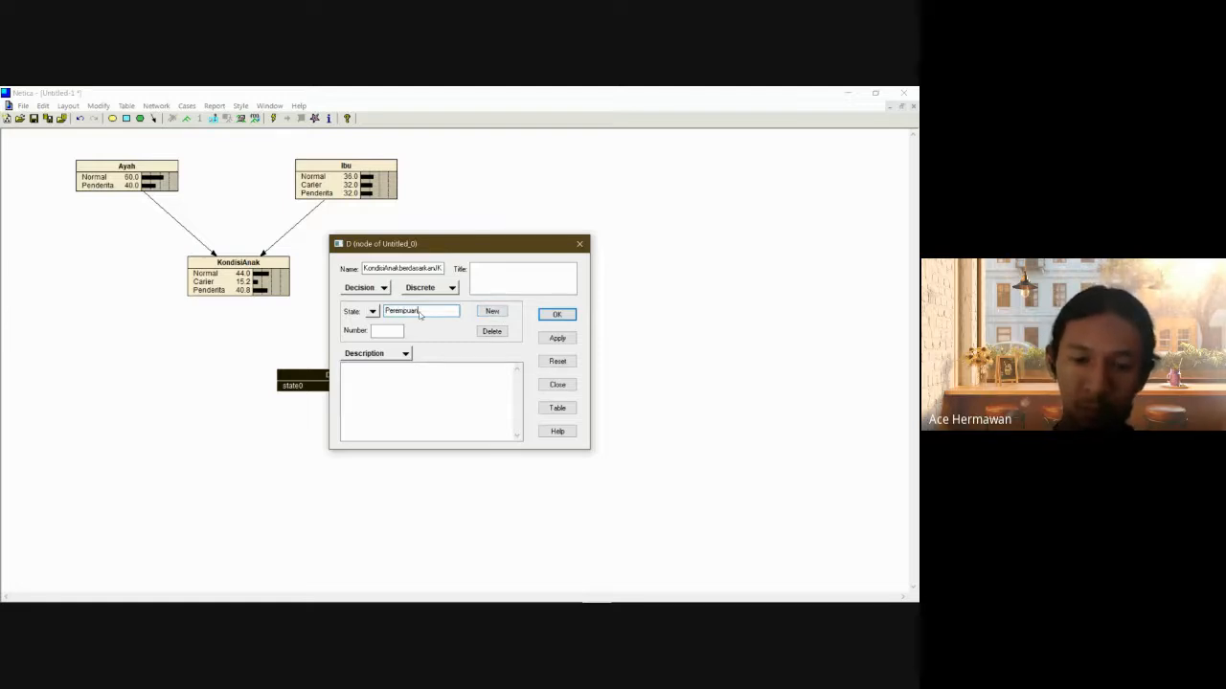
text(enderita)
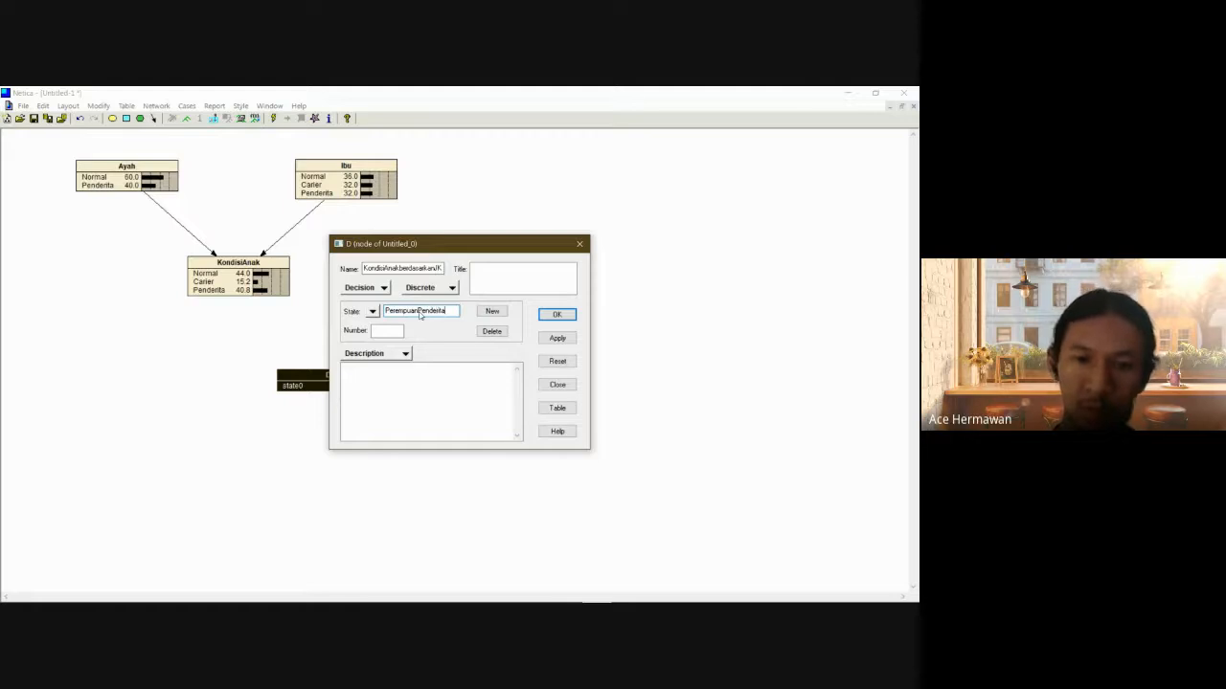
click(548, 315)
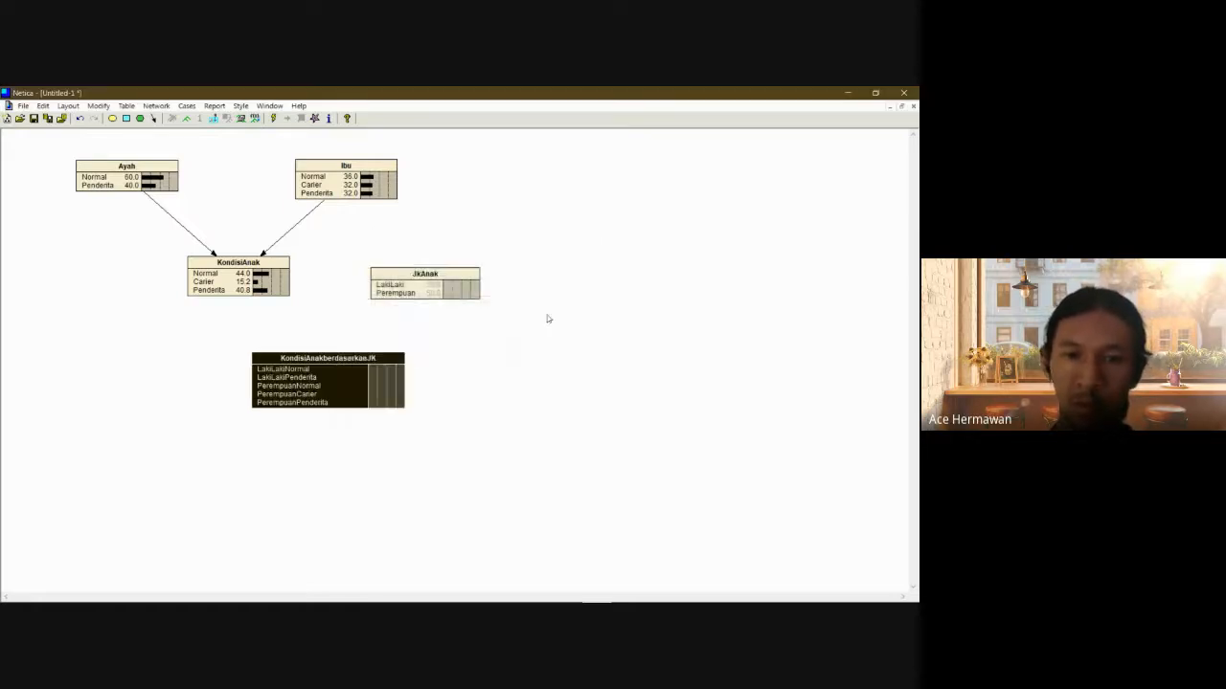
click(469, 347)
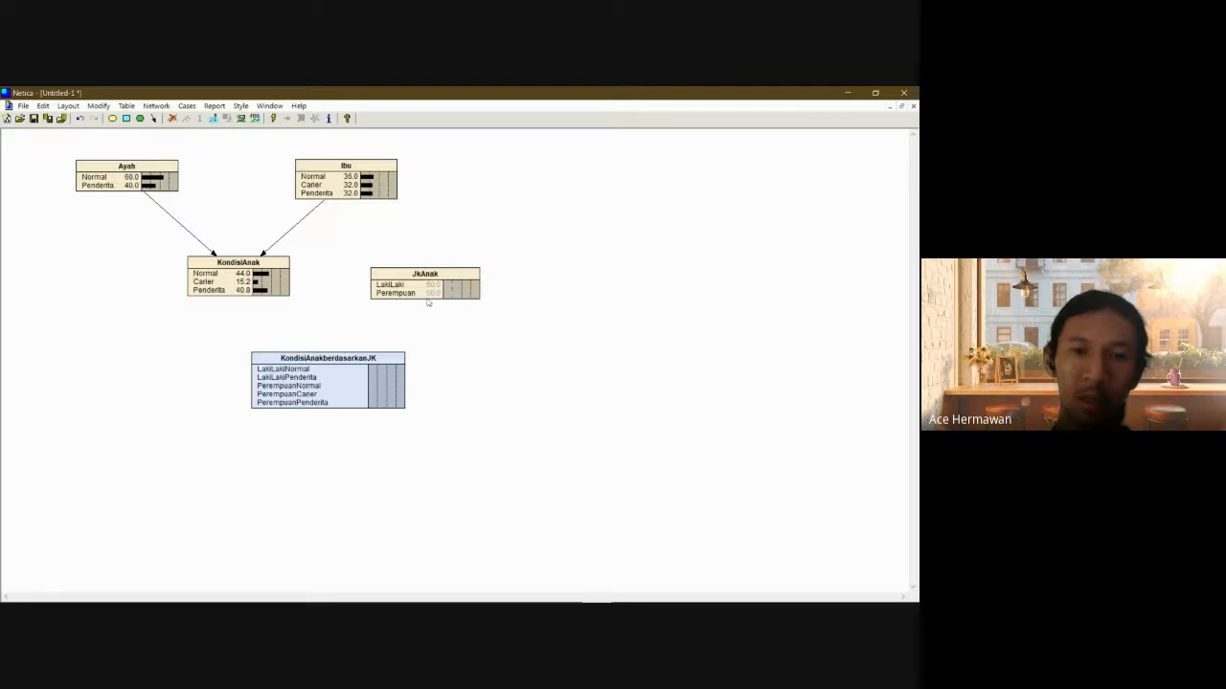
Nudge the JkAnak node slightly up so it lines up with KondisiAnak, and clear the node selection.
drag(456, 278, 460, 270)
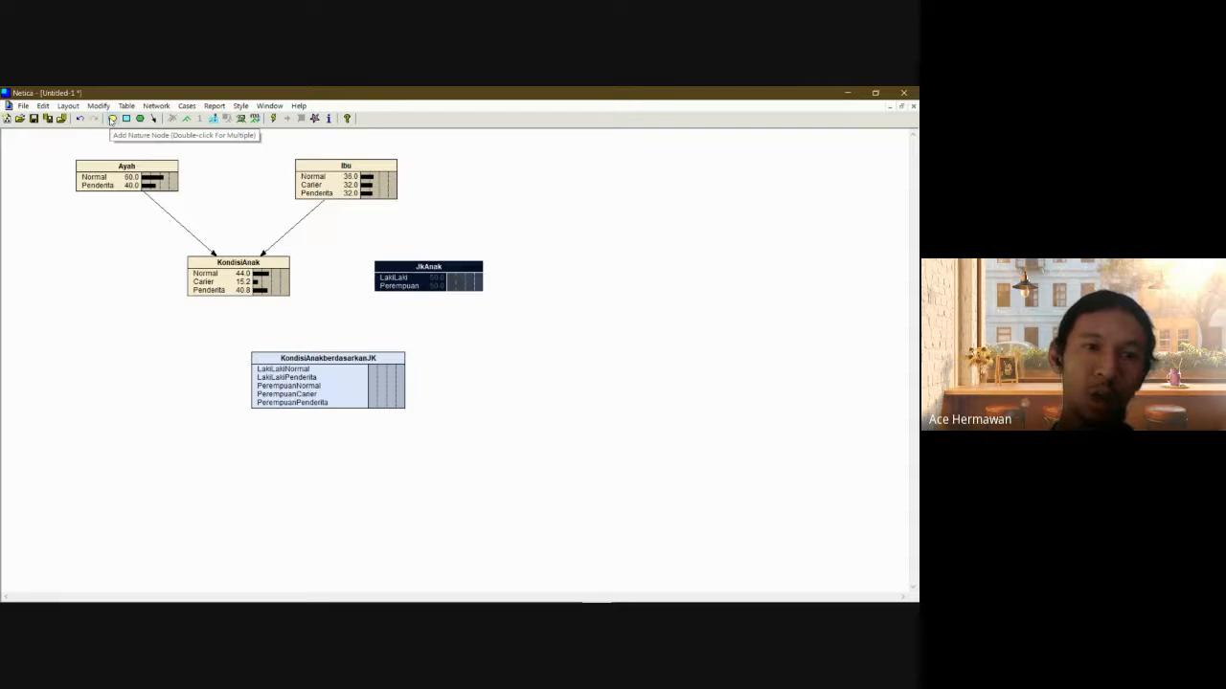
click(322, 380)
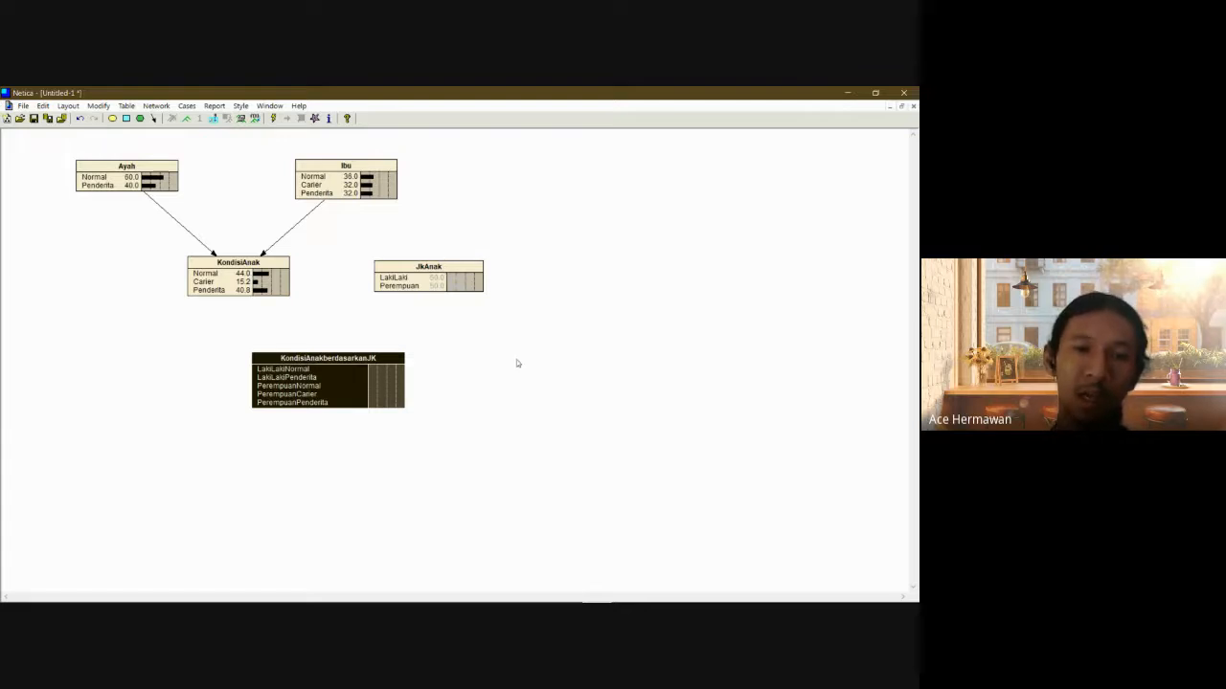
click(360, 327)
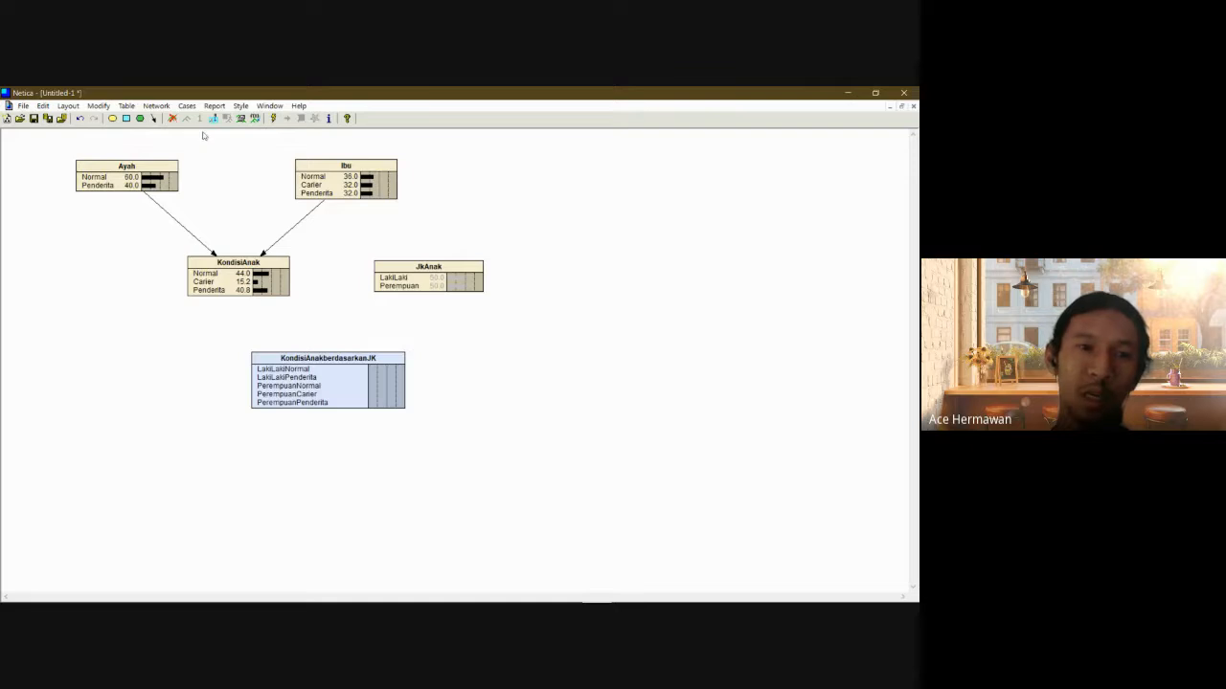
Link KondisiAnak and JkAnak to the KondisiAnakberdasarkanJK decision node, and compile the network.
click(154, 120)
drag(257, 283, 301, 352)
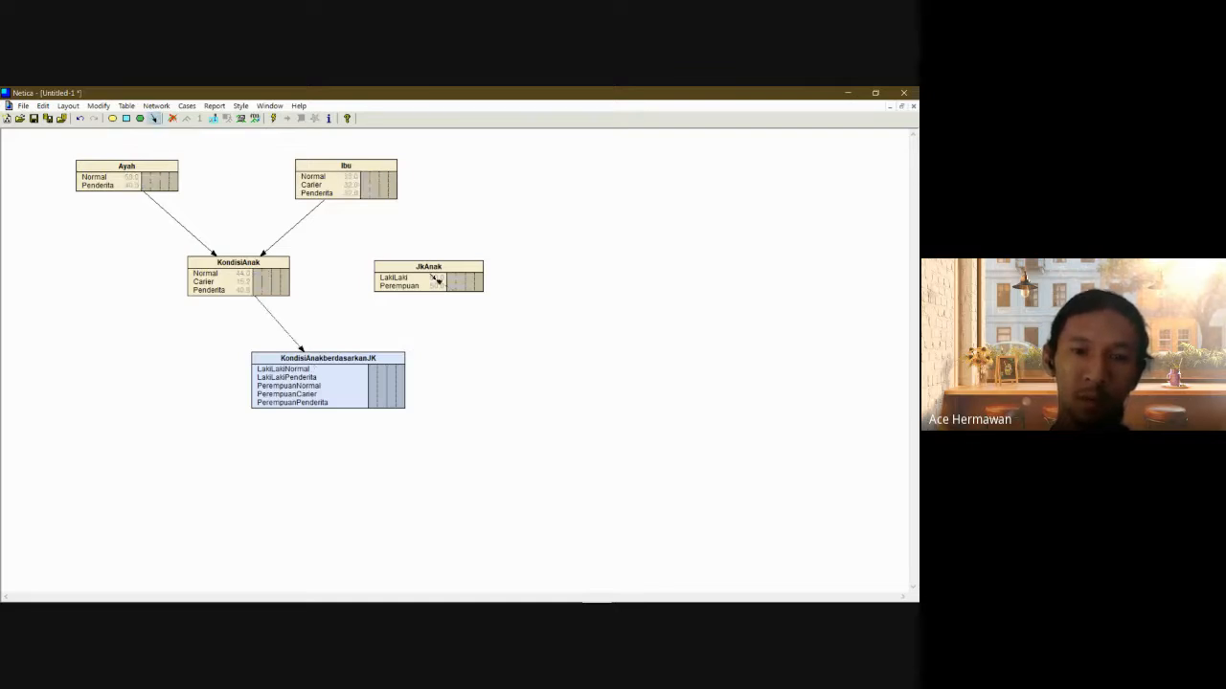
drag(436, 281, 337, 357)
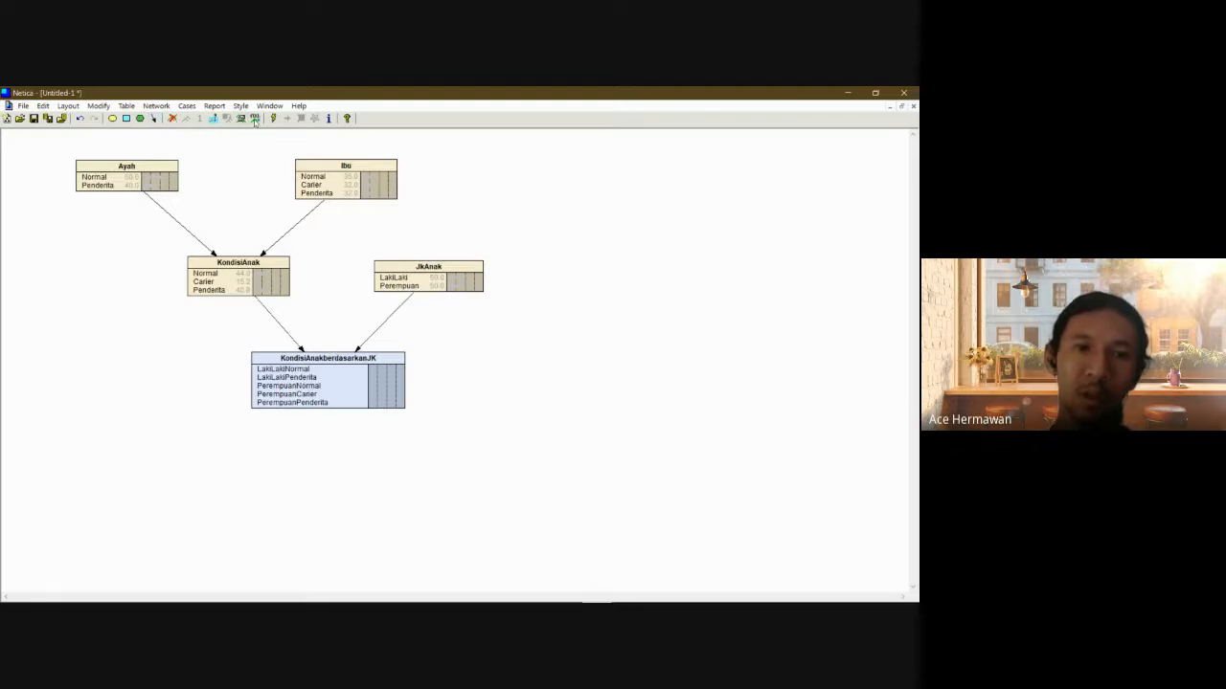
click(273, 118)
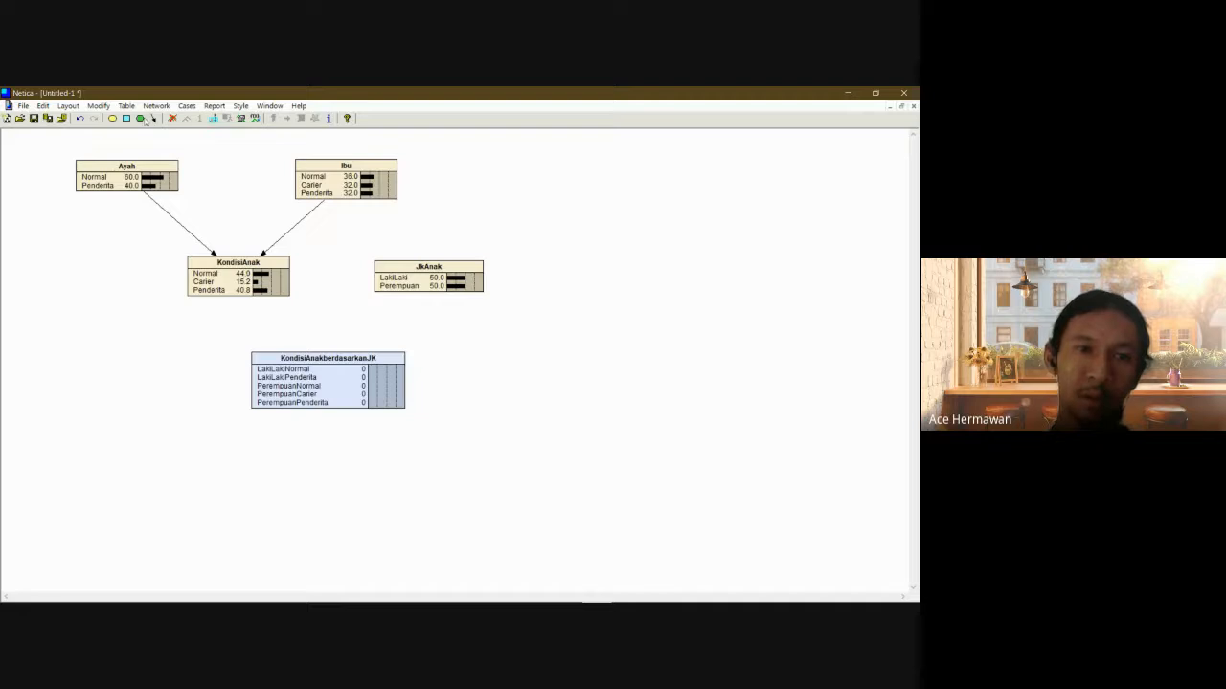
Redraw the links from KondisiAnak and JkAnak to KondisiAnakberdasarkanJK, and compile the network again.
click(154, 118)
drag(268, 289, 314, 376)
click(154, 119)
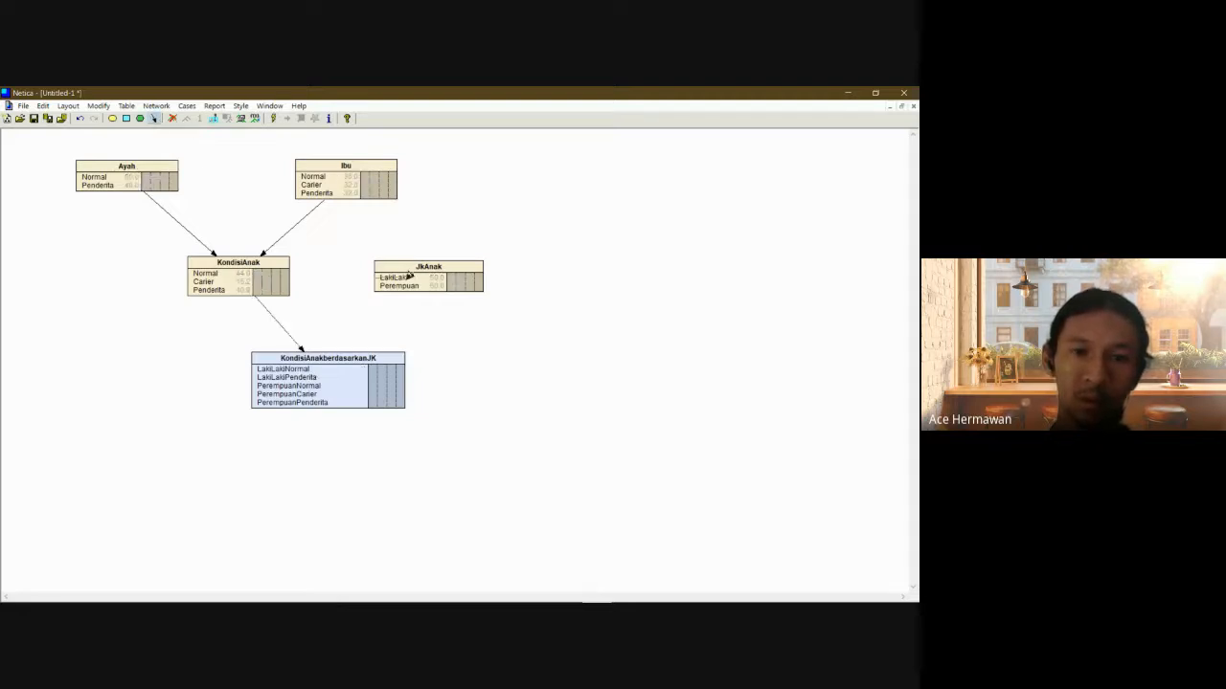
mouse_move(410, 275)
mouse_down()
mouse_move(364, 323)
mouse_move(356, 356)
mouse_up()
click(273, 119)
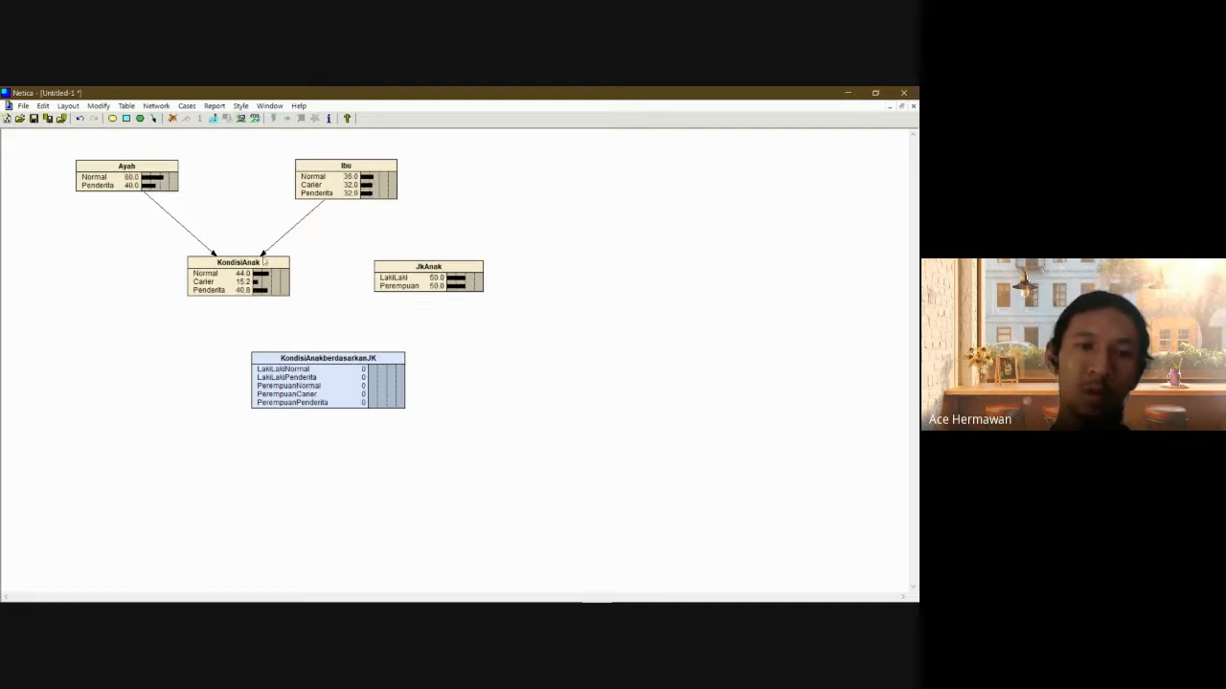
Connect KondisiAnak and JkAnak to the decision node once more, and open and close the decision node's properties.
click(155, 119)
drag(263, 274, 303, 351)
click(155, 119)
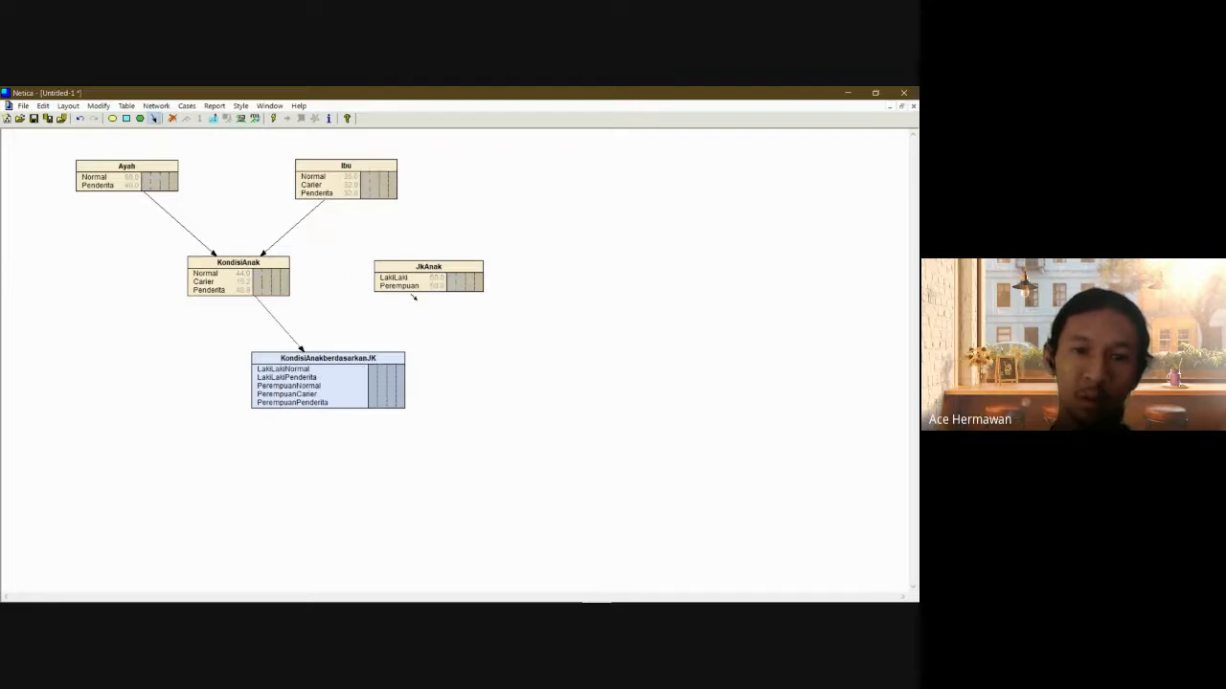
drag(419, 279, 351, 367)
double_click(350, 367)
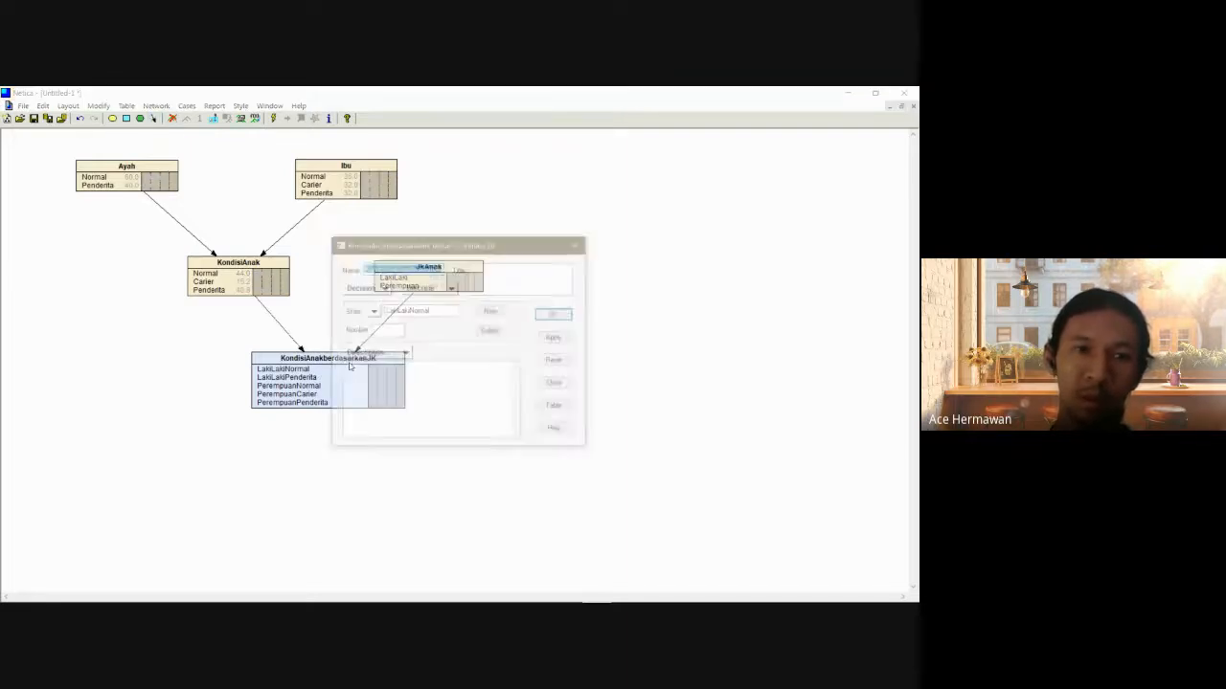
click(577, 245)
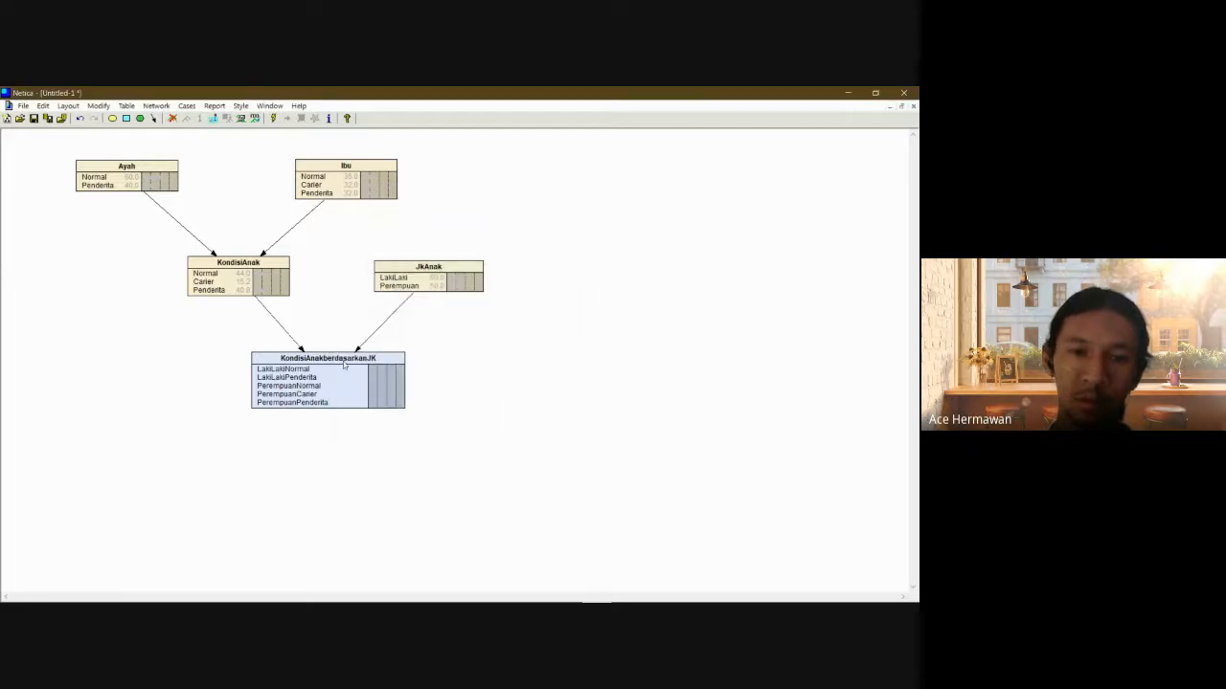
In the KondisiAnakberdasarkanJK table, set Normal with Perempuan to PerempuanNormal and Carier with LakiLaki to LakiLakiPenderita.
click(127, 106)
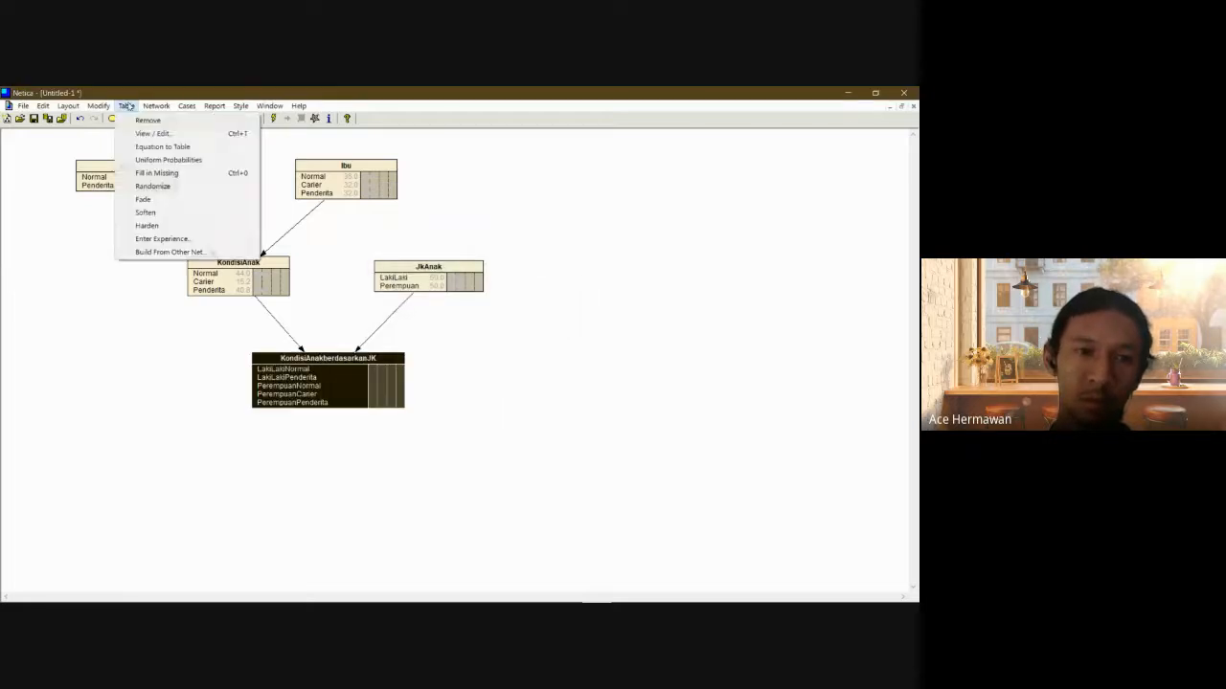
click(147, 134)
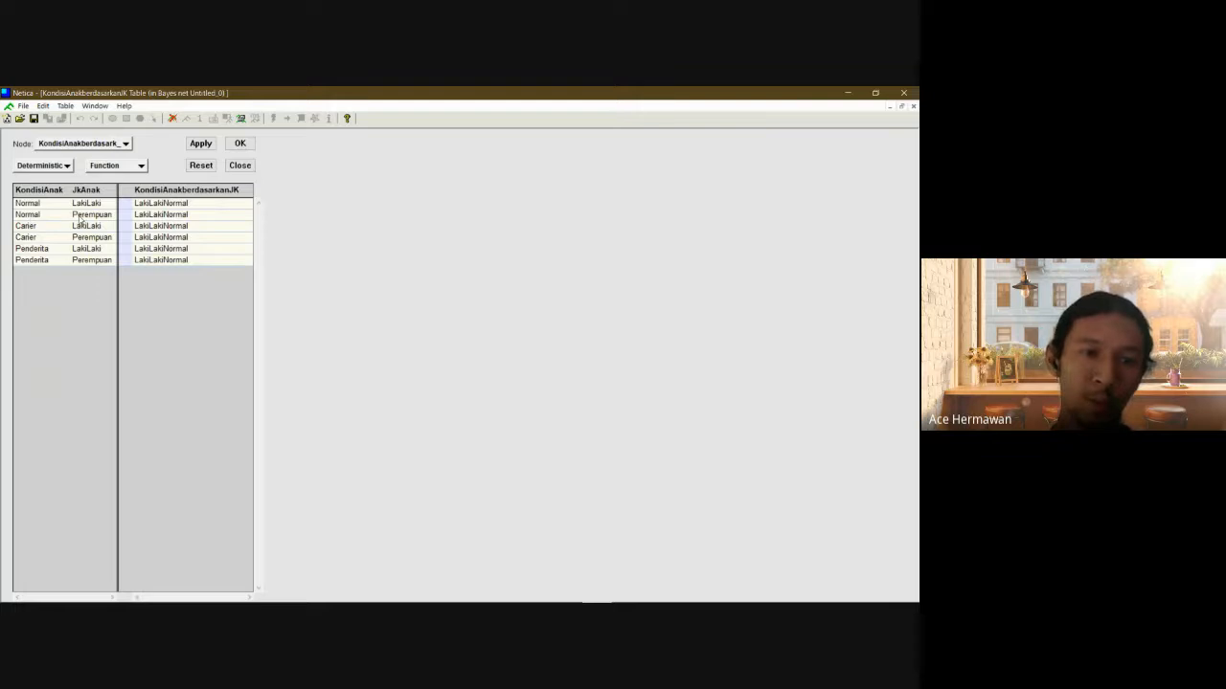
click(149, 217)
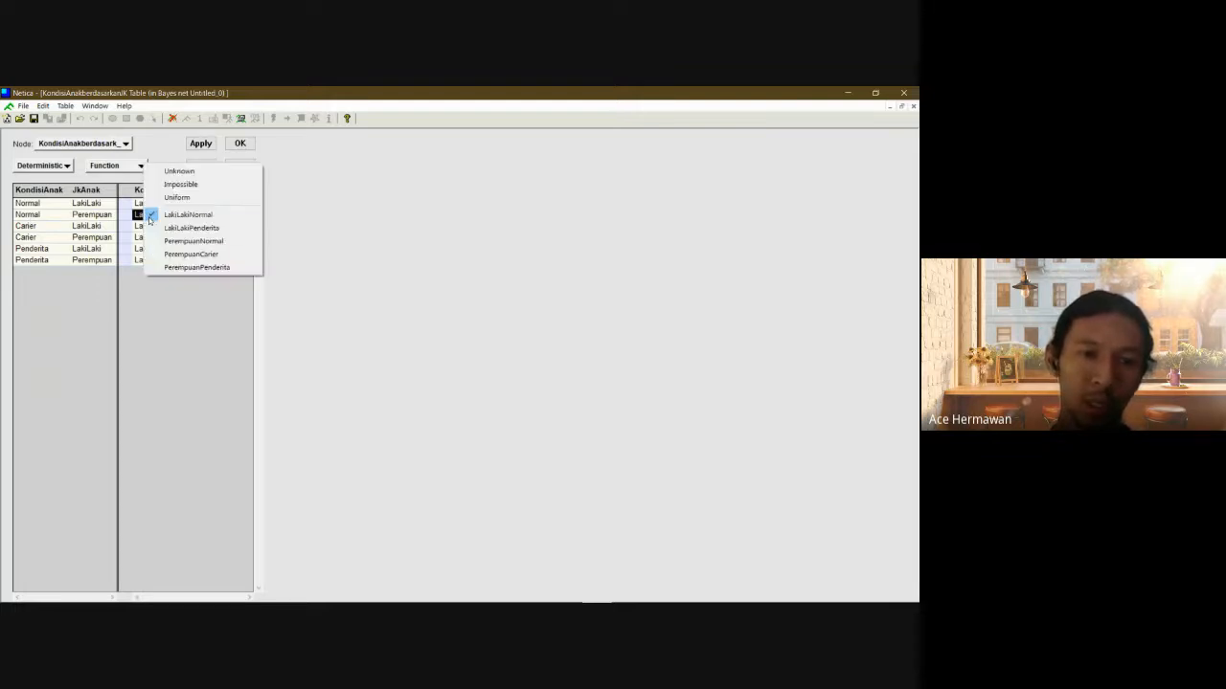
click(180, 241)
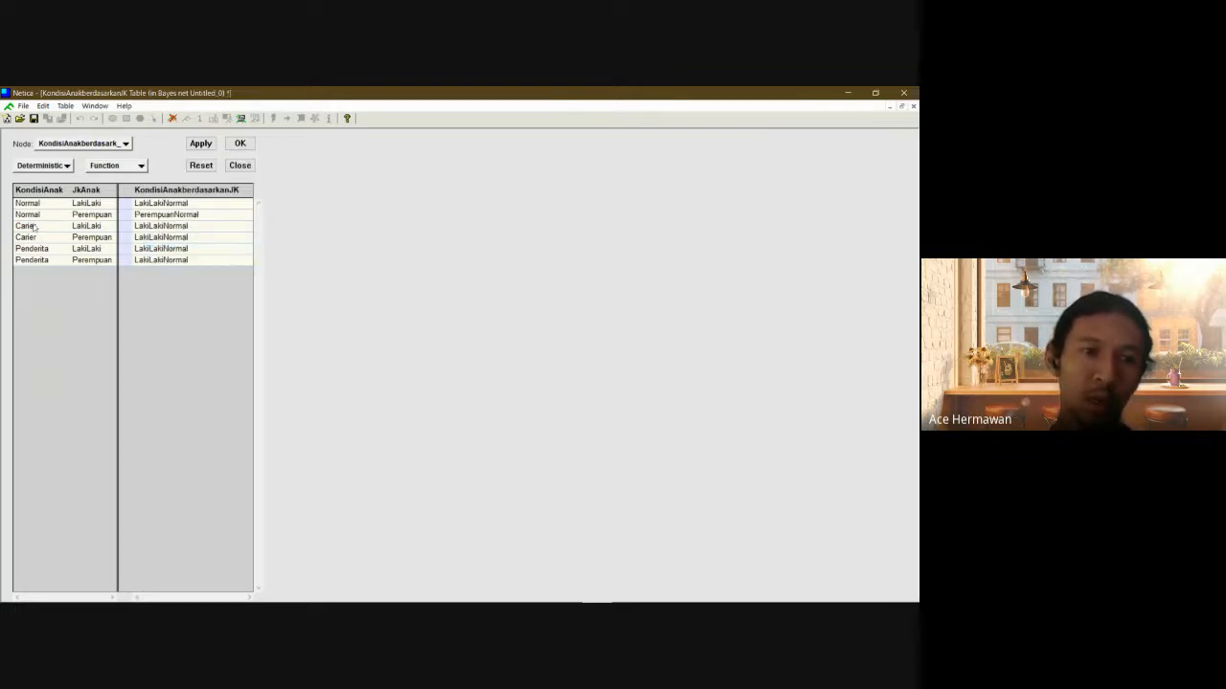
click(164, 228)
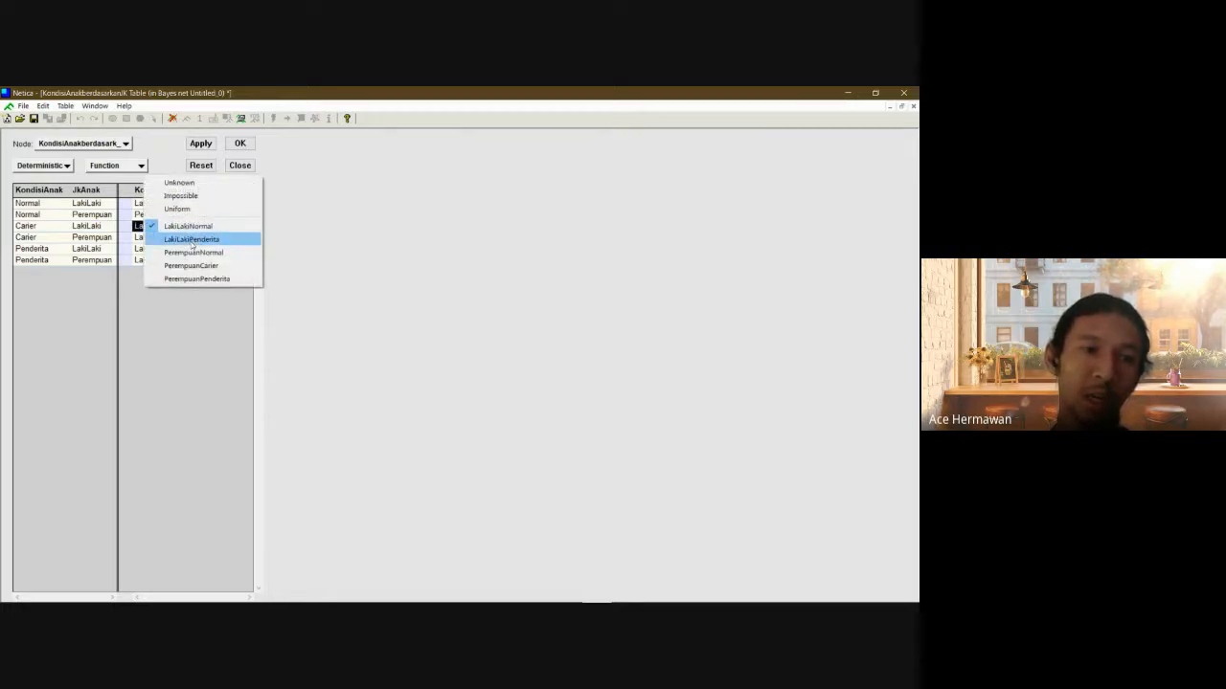
click(192, 240)
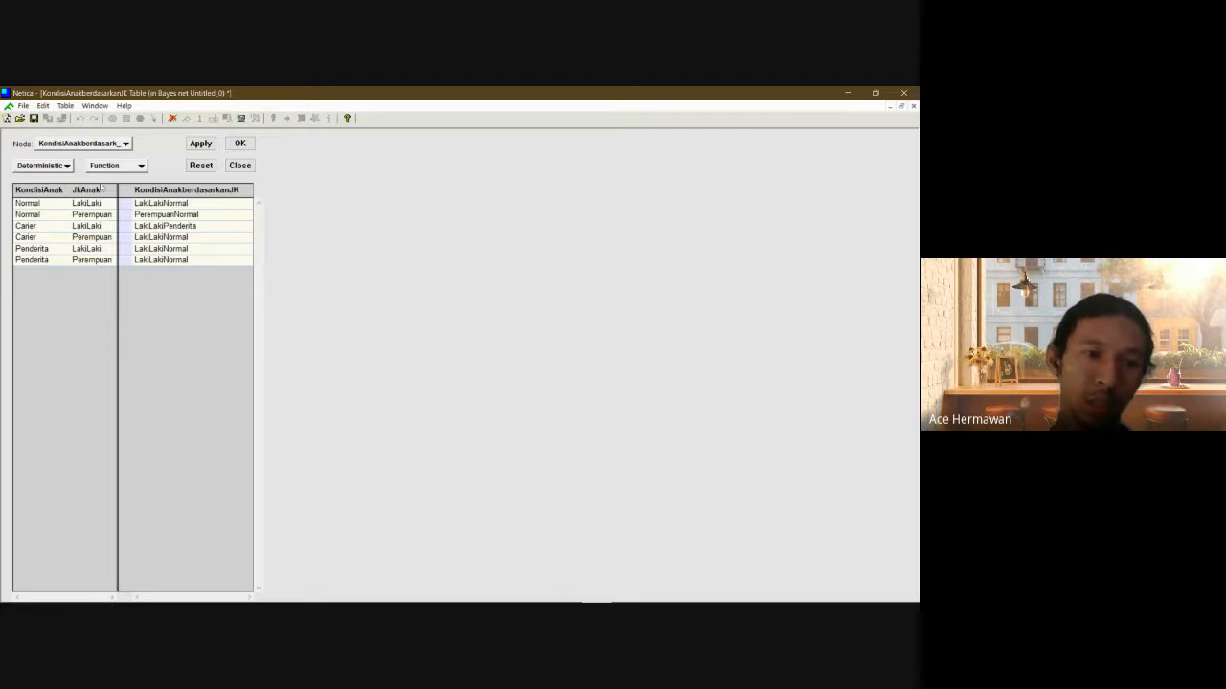
Set the table results to PerempuanCarier for Carier with Perempuan, LakiLakiPenderita for Penderita with LakiLaki, and PerempuanPenderita for Penderita with Perempuan.
click(143, 238)
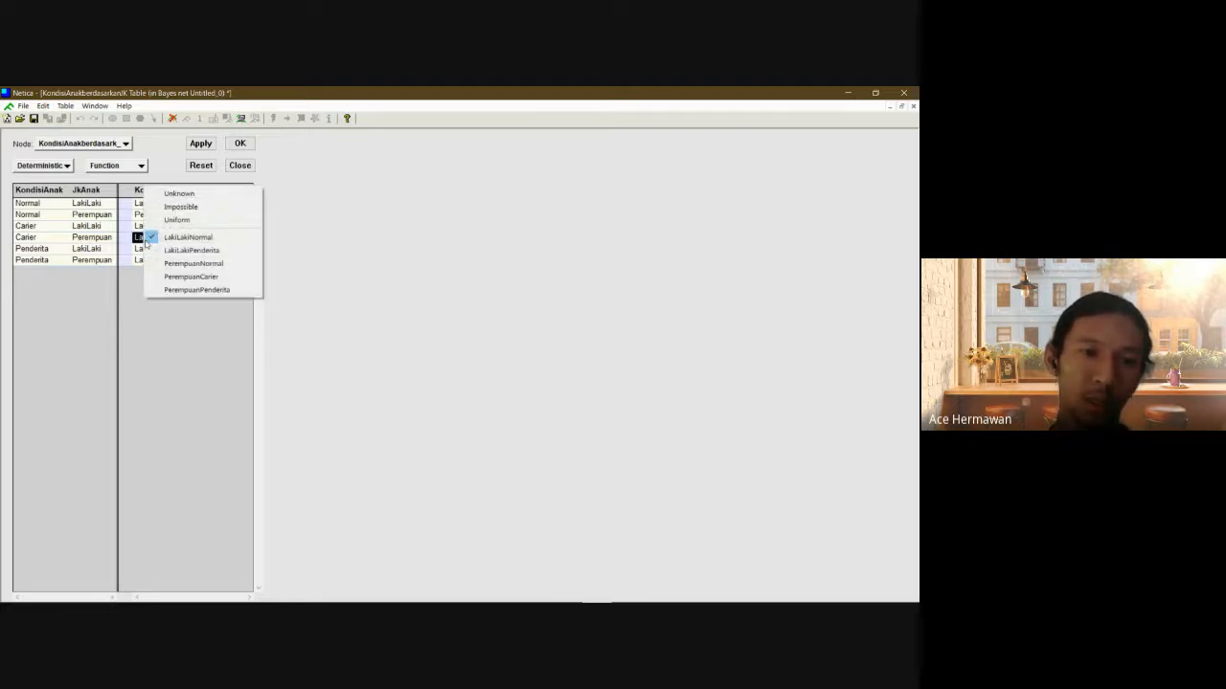
click(173, 277)
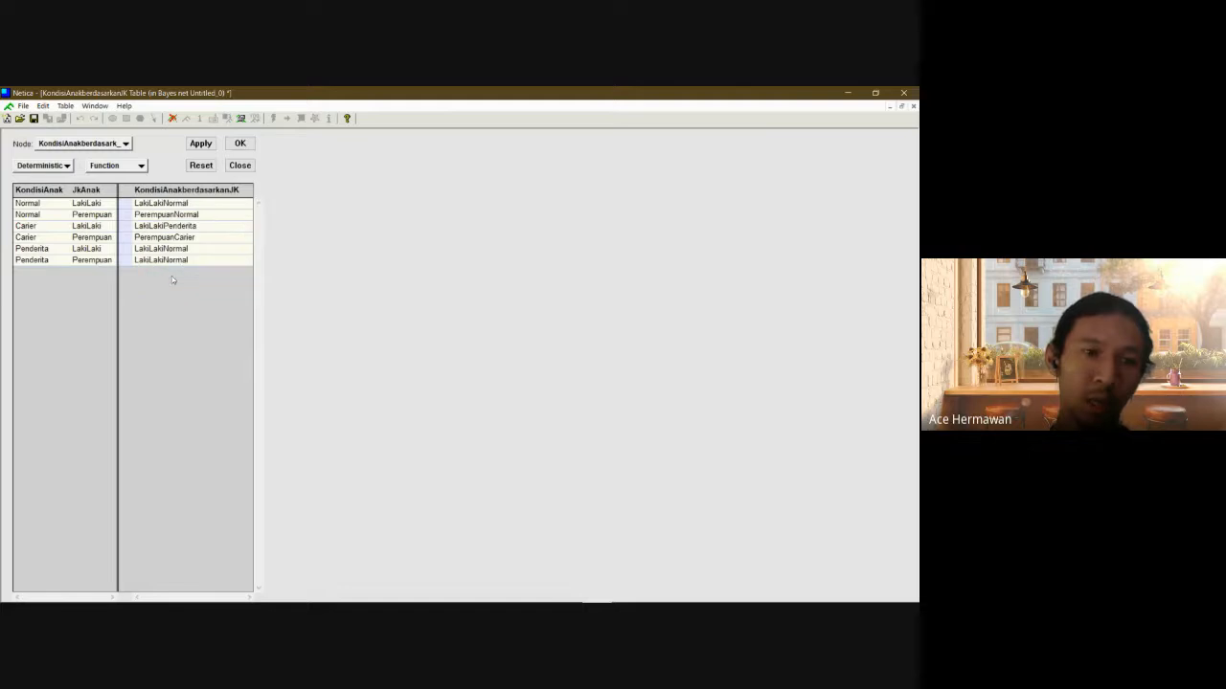
click(170, 251)
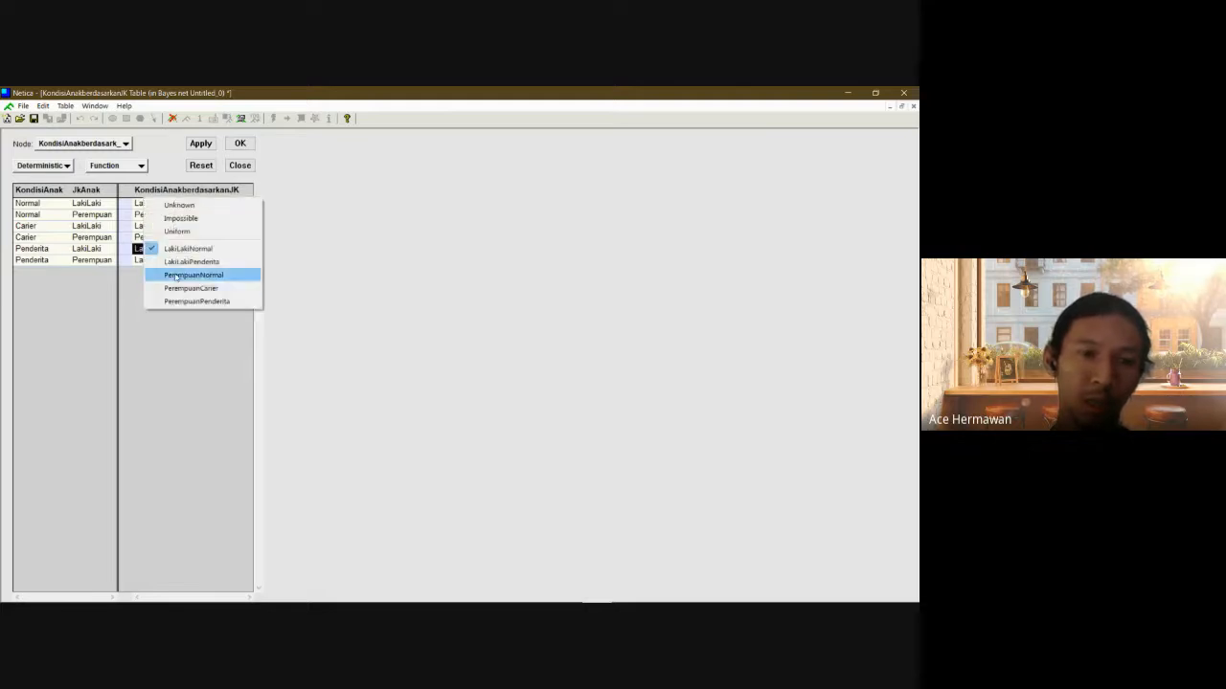
click(176, 263)
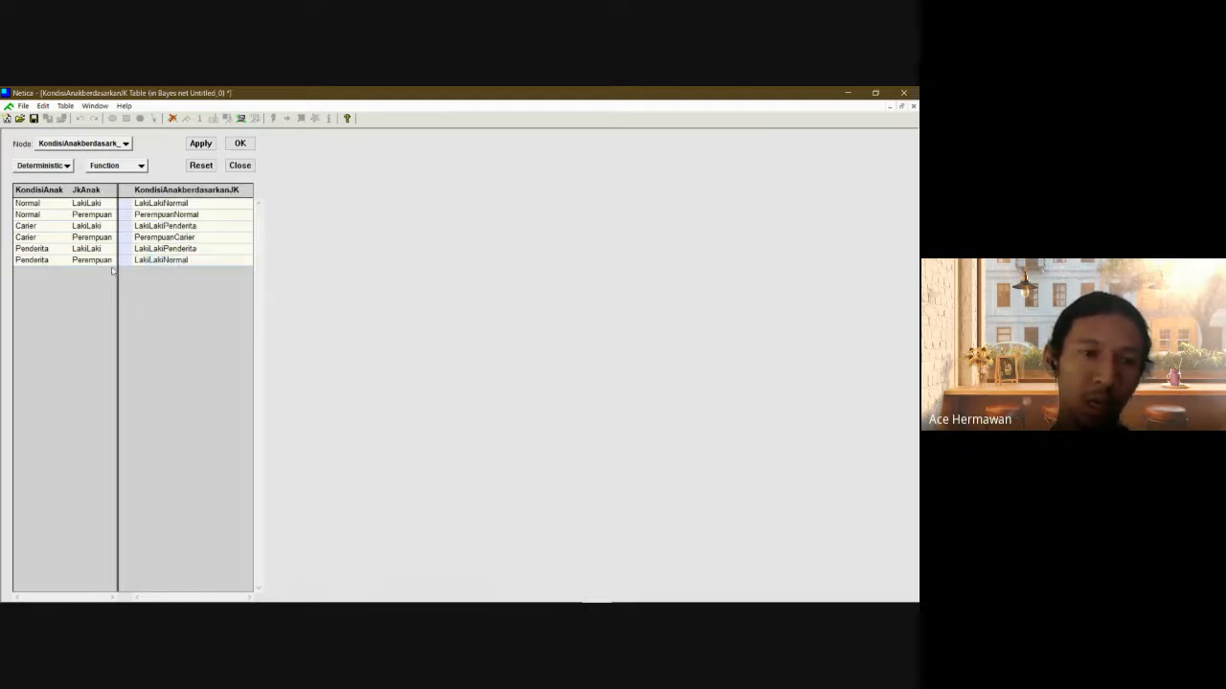
click(165, 263)
click(185, 313)
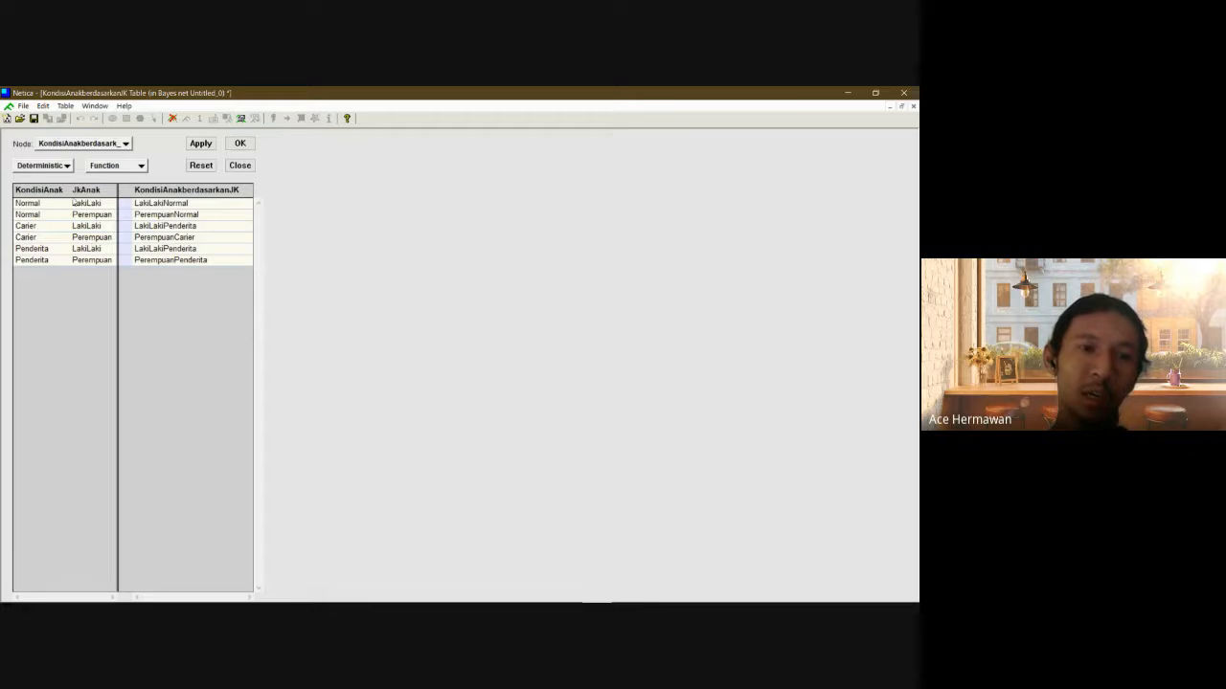
Accept the completed KondisiAnakberdasarkanJK table and compile the network.
click(239, 143)
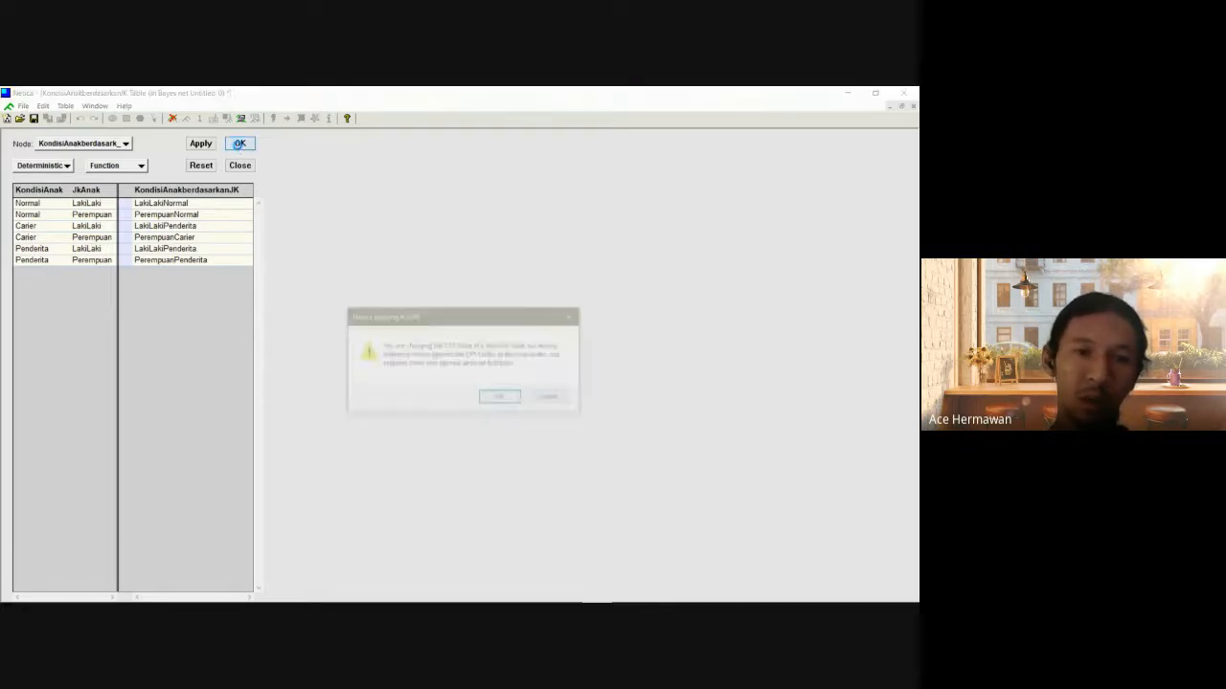
click(501, 398)
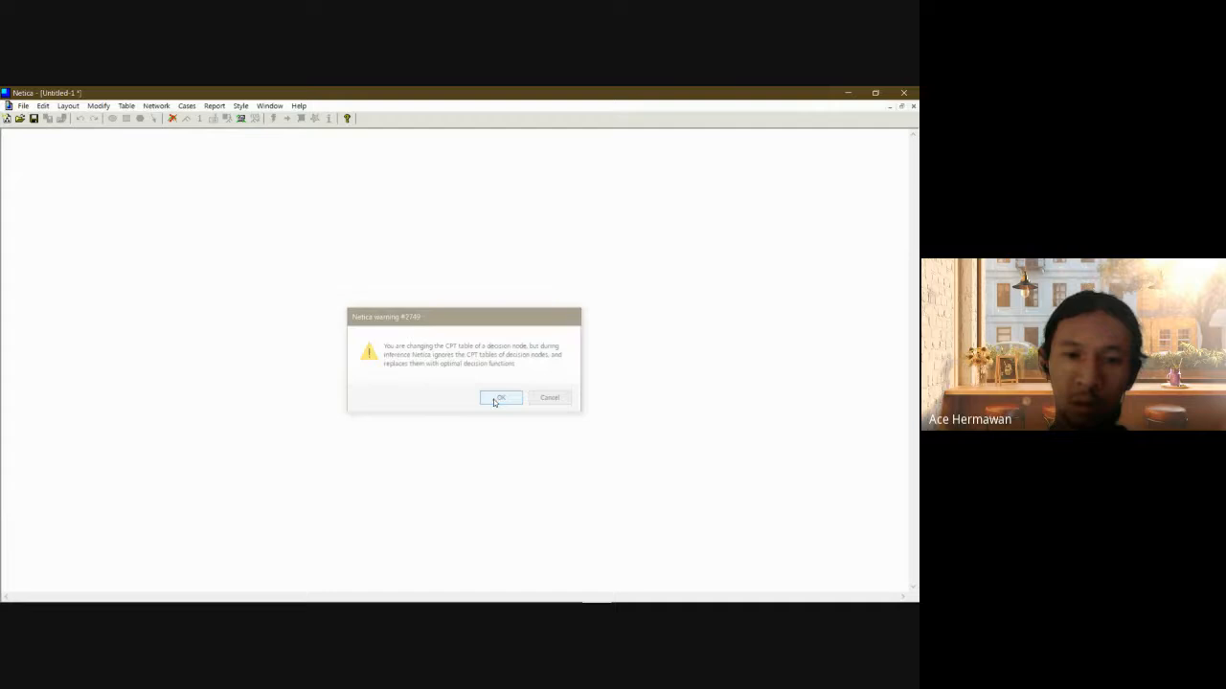
click(274, 119)
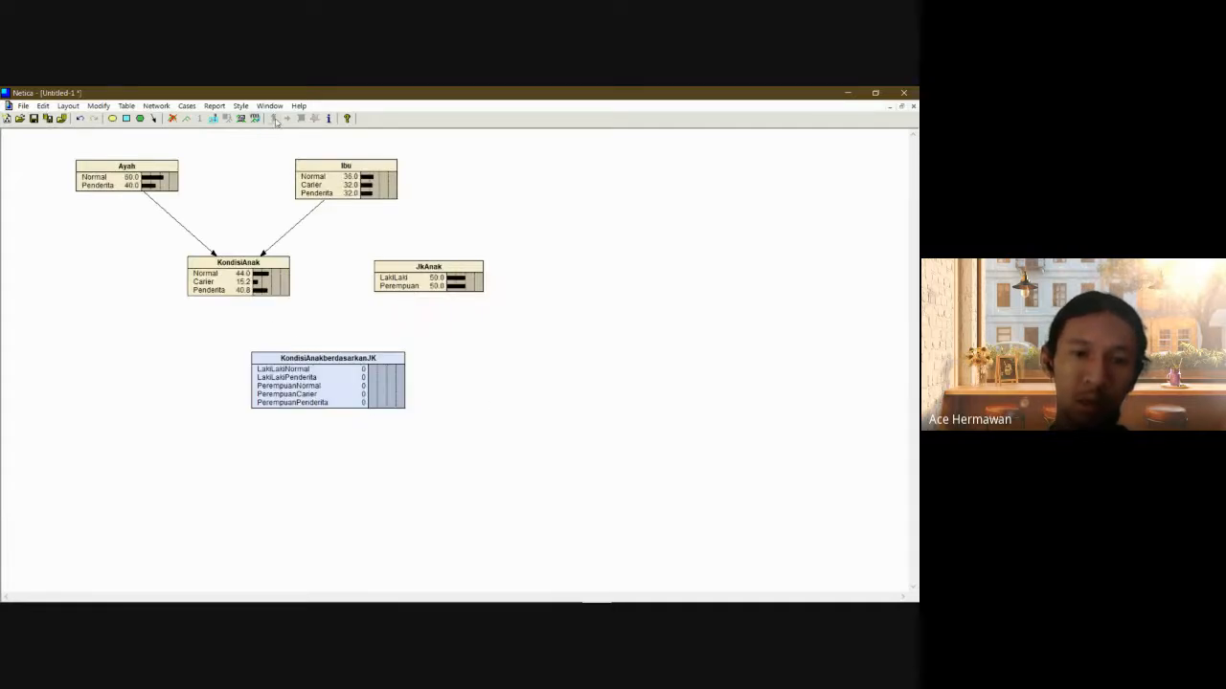
Restore the links into KondisiAnakberdasarkanJK from KondisiAnak and JkAnak.
click(262, 258)
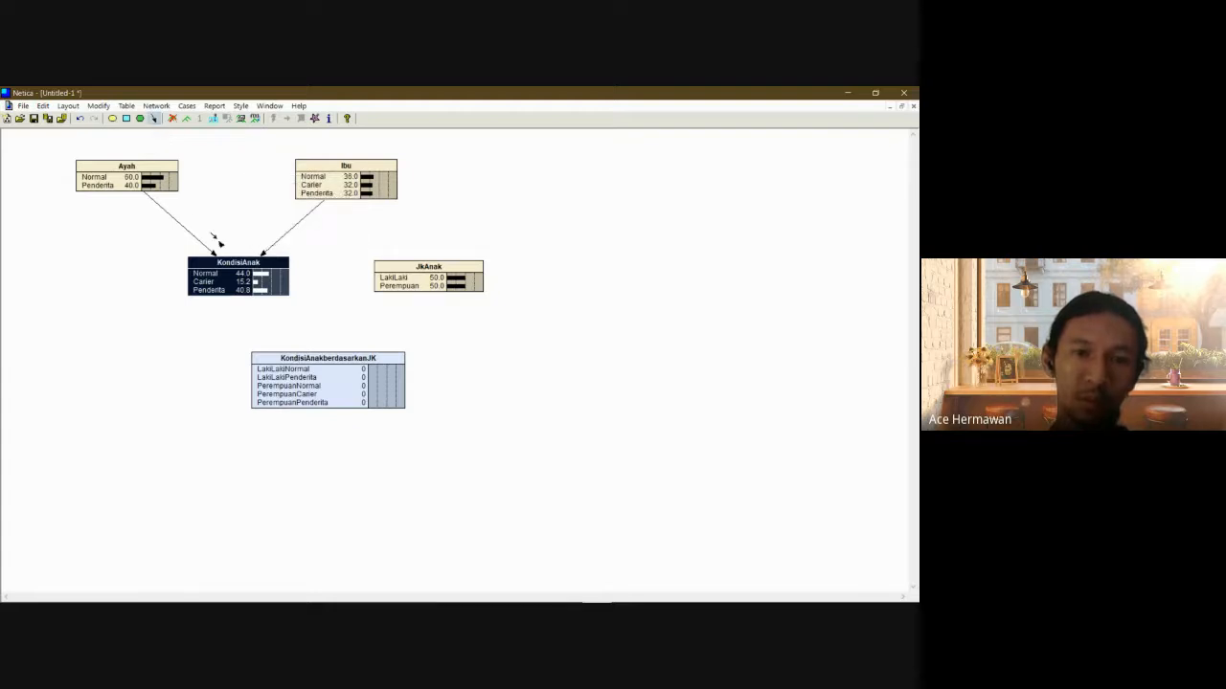
click(154, 119)
drag(261, 262, 316, 356)
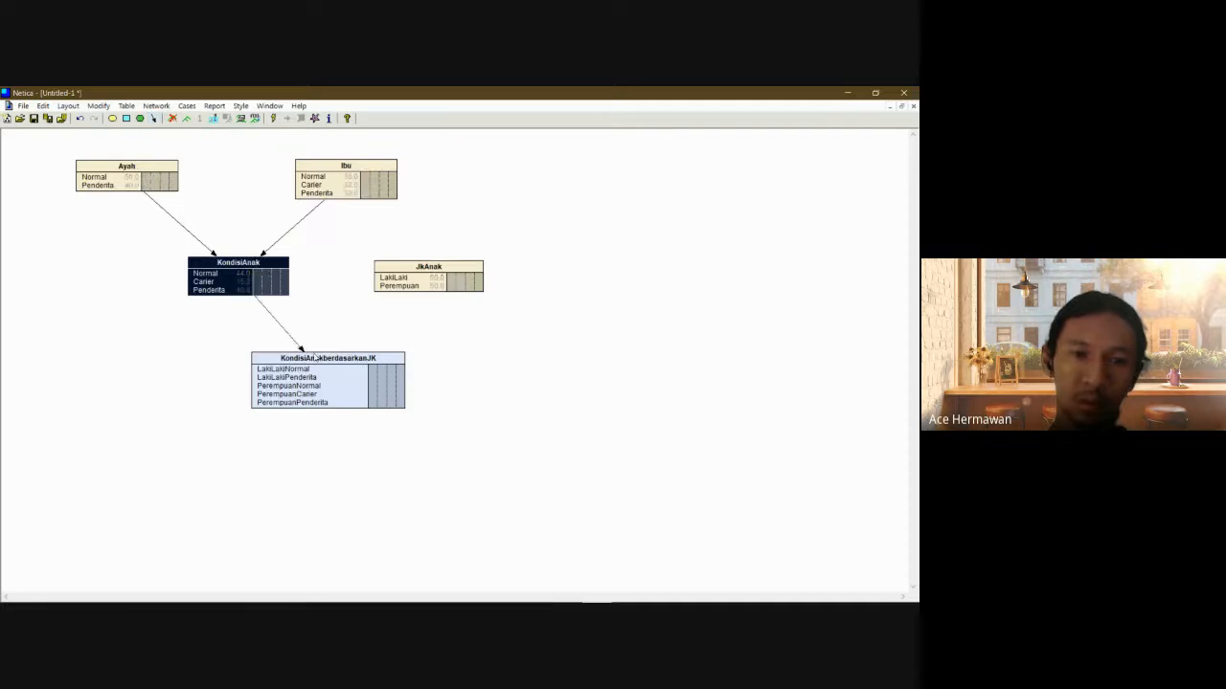
click(154, 119)
drag(402, 277, 347, 362)
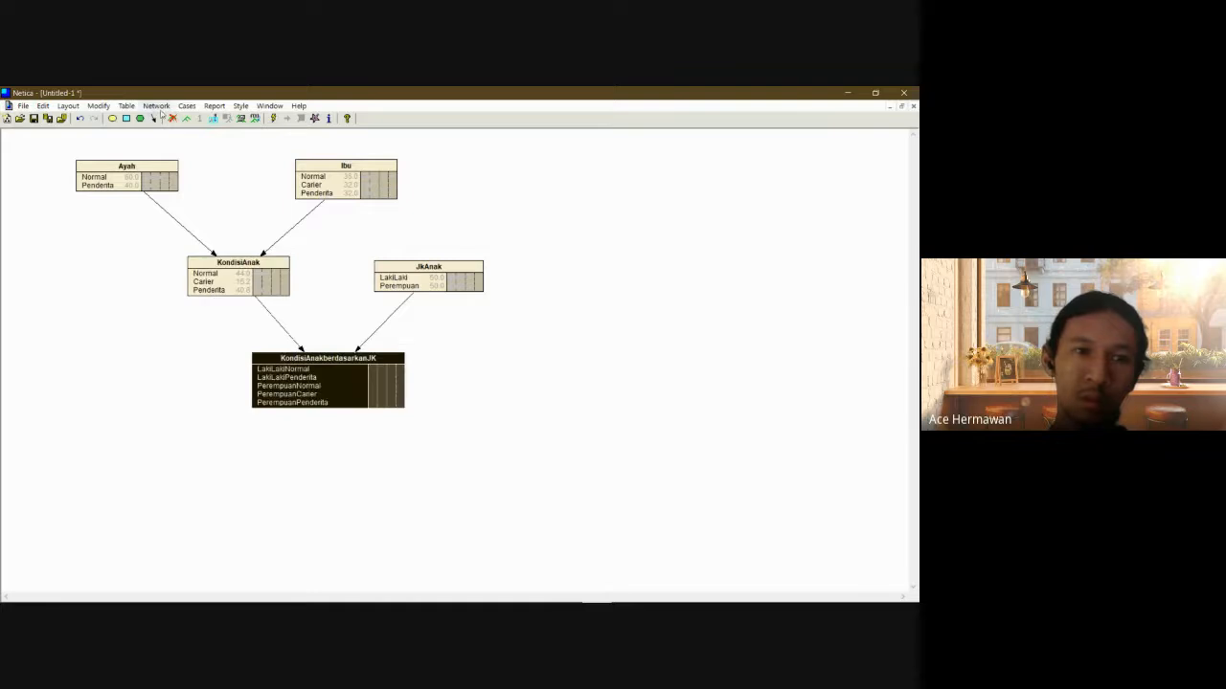
Open the decision node's table, and set Normal with LakiLaki to LakiLakiNormal and Normal with Perempuan to PerempuanNormal.
click(127, 108)
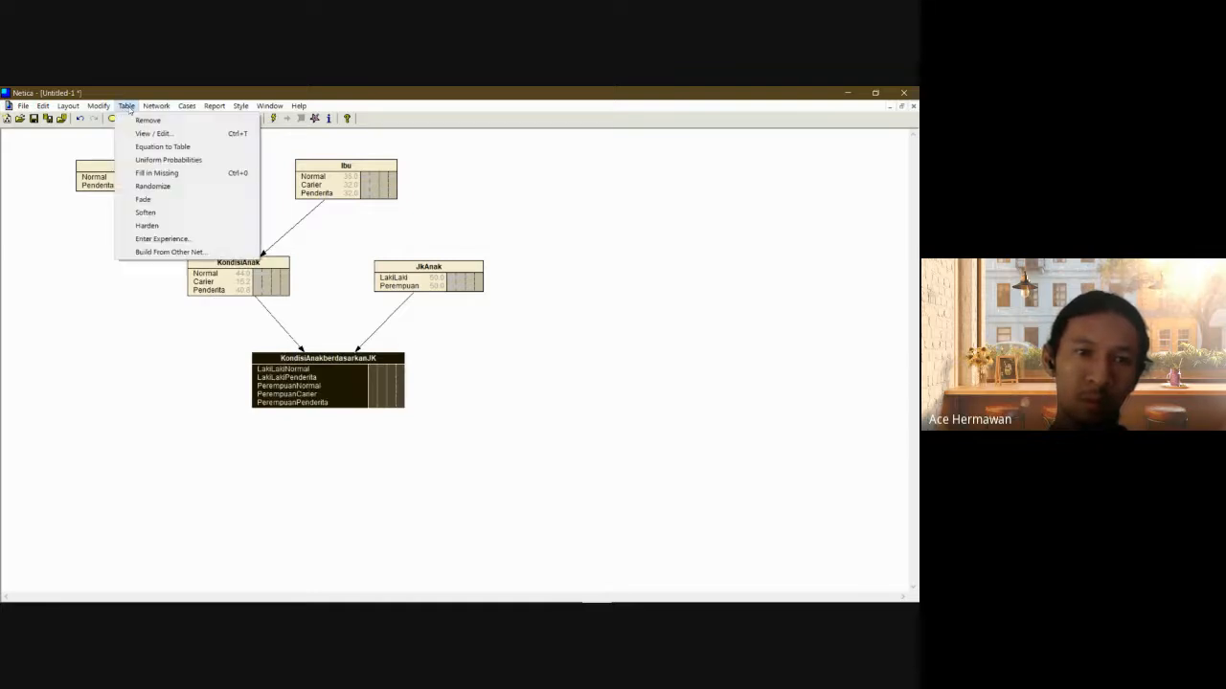
click(150, 135)
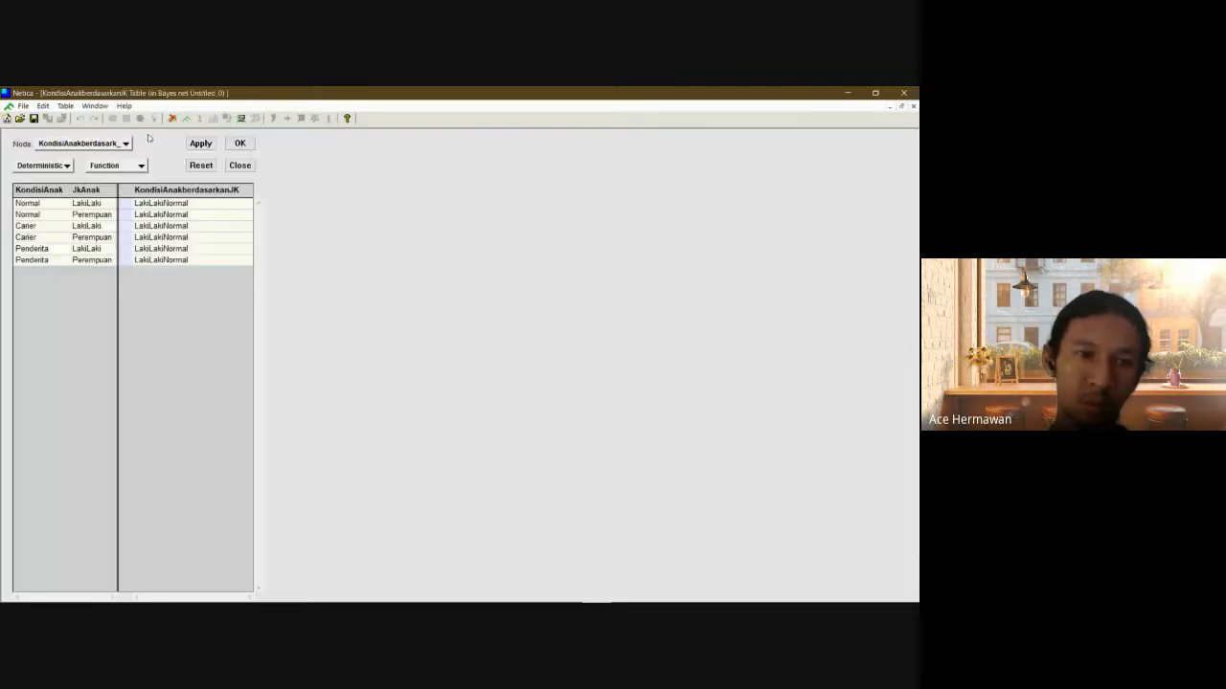
click(152, 204)
click(177, 203)
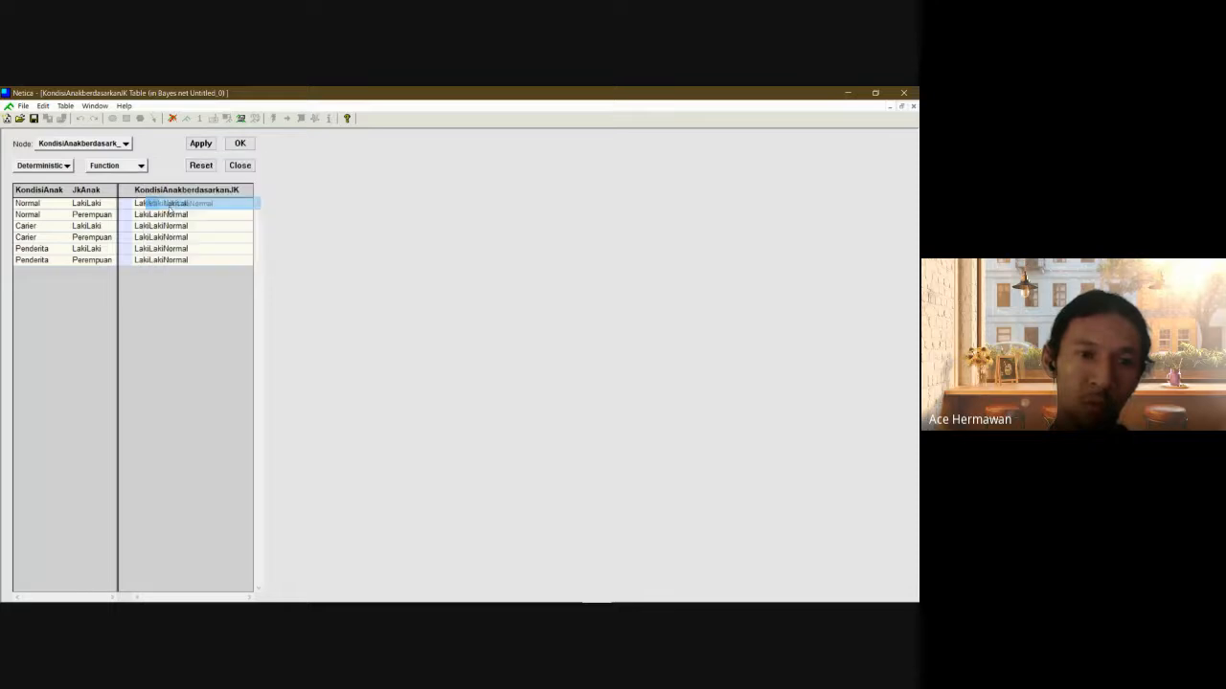
click(138, 214)
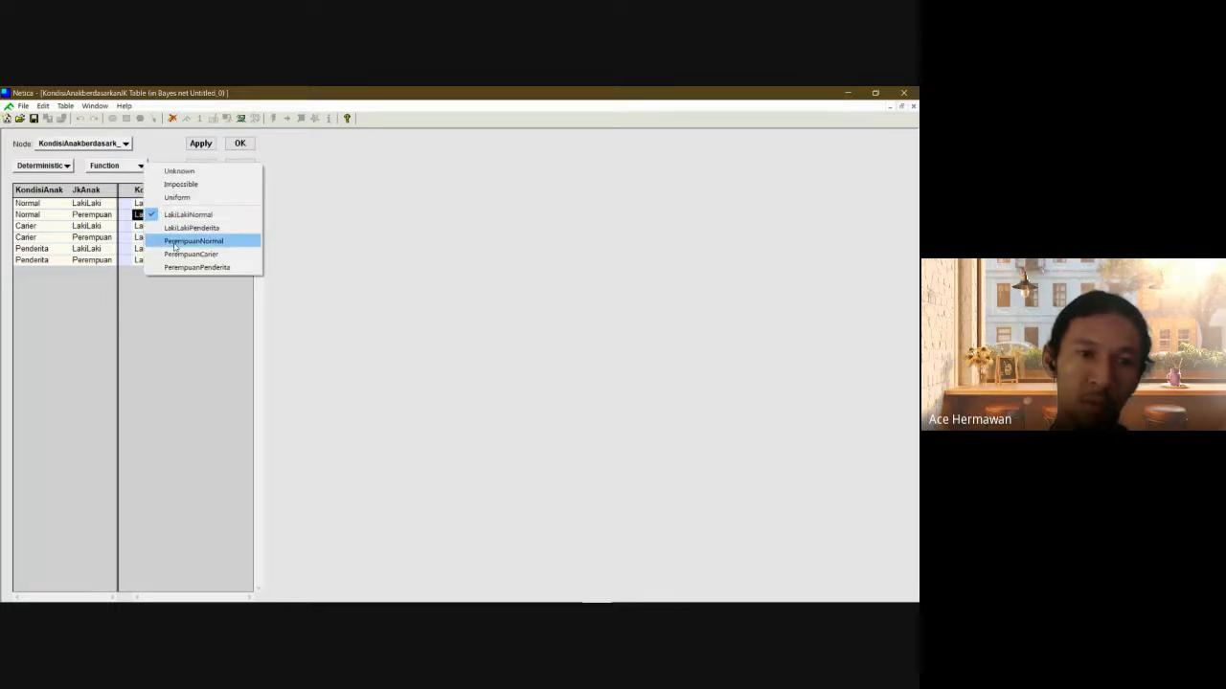
click(182, 242)
Set the table results to LakiLakiPenderita for Carier with LakiLaki and PerempuanNormal for Carier with Perempuan.
click(157, 228)
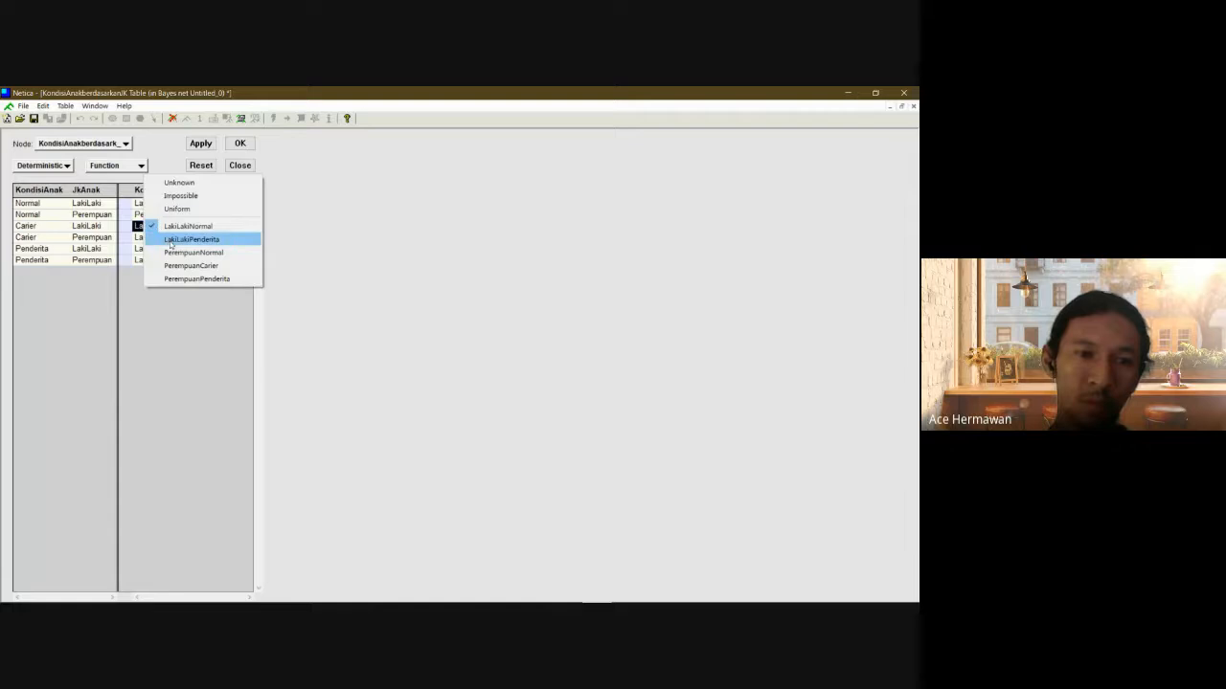
click(181, 239)
click(158, 237)
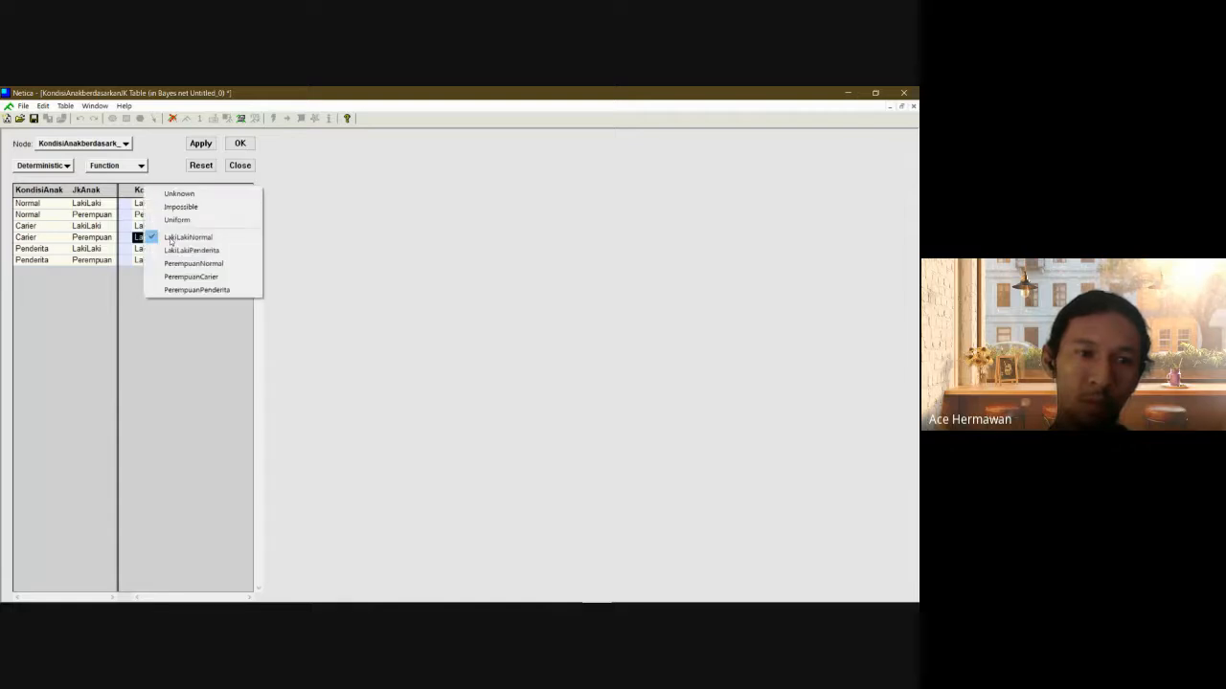
click(182, 266)
Set Penderita with LakiLaki to LakiLakiPenderita and Penderita with Perempuan to PerempuanPenderita, and accept the decision node's table.
click(158, 248)
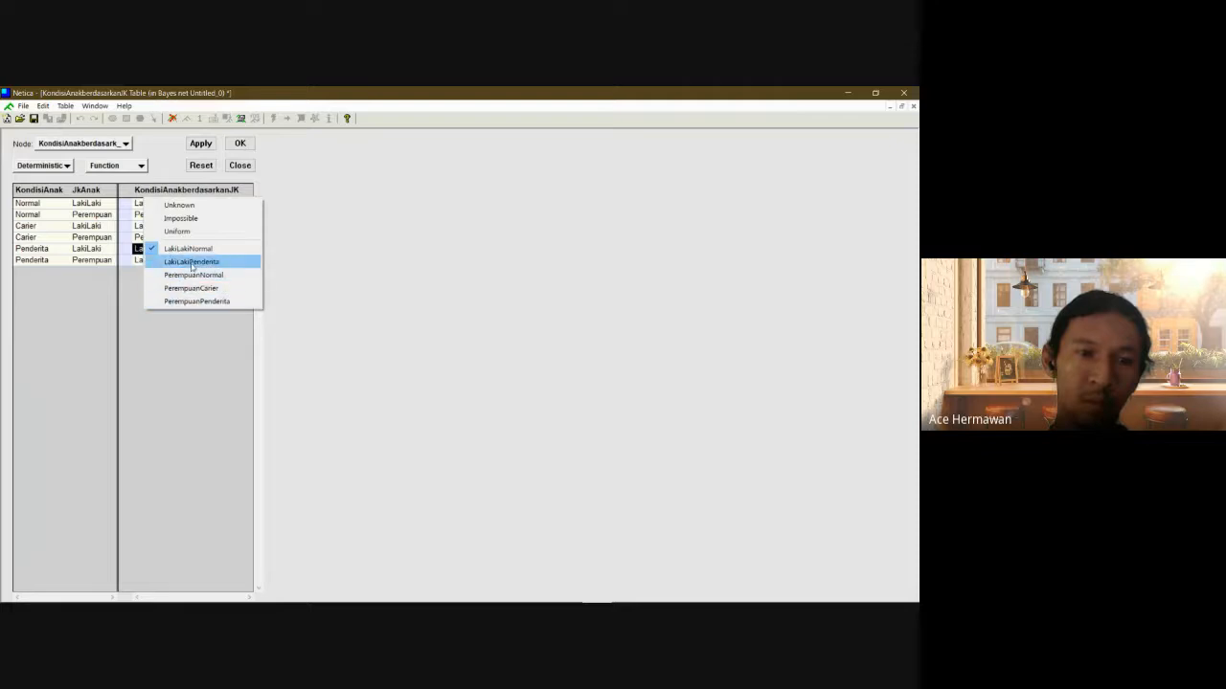
click(182, 262)
click(182, 260)
click(196, 312)
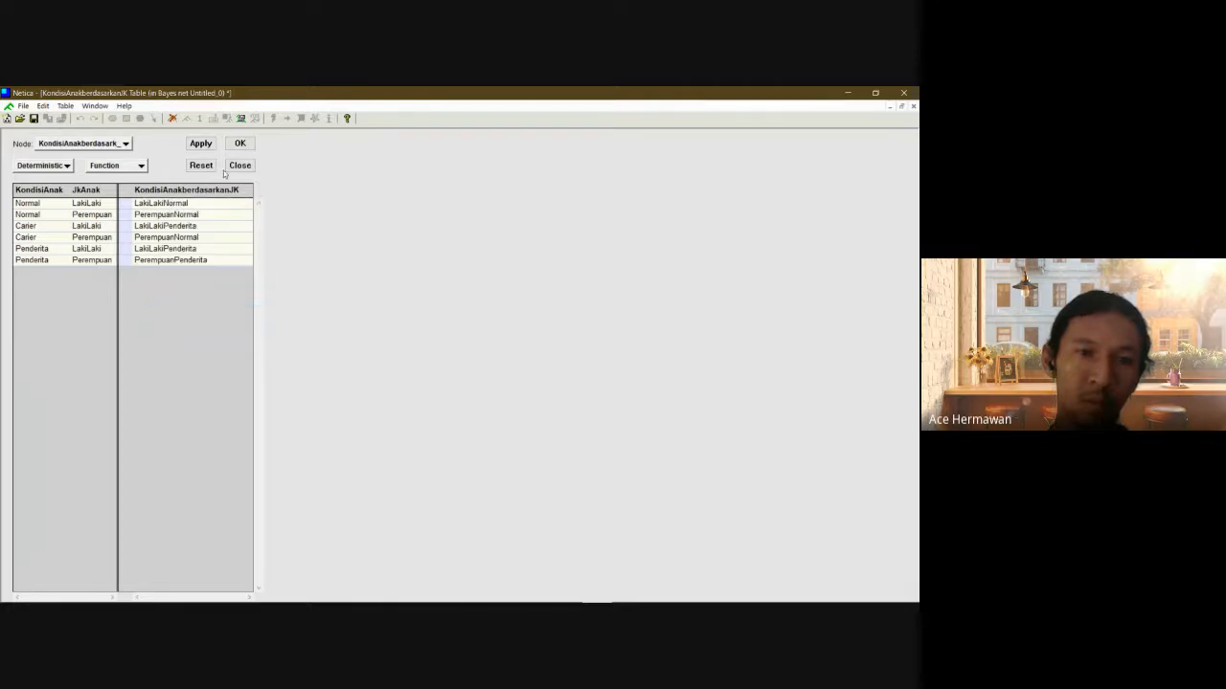
click(241, 143)
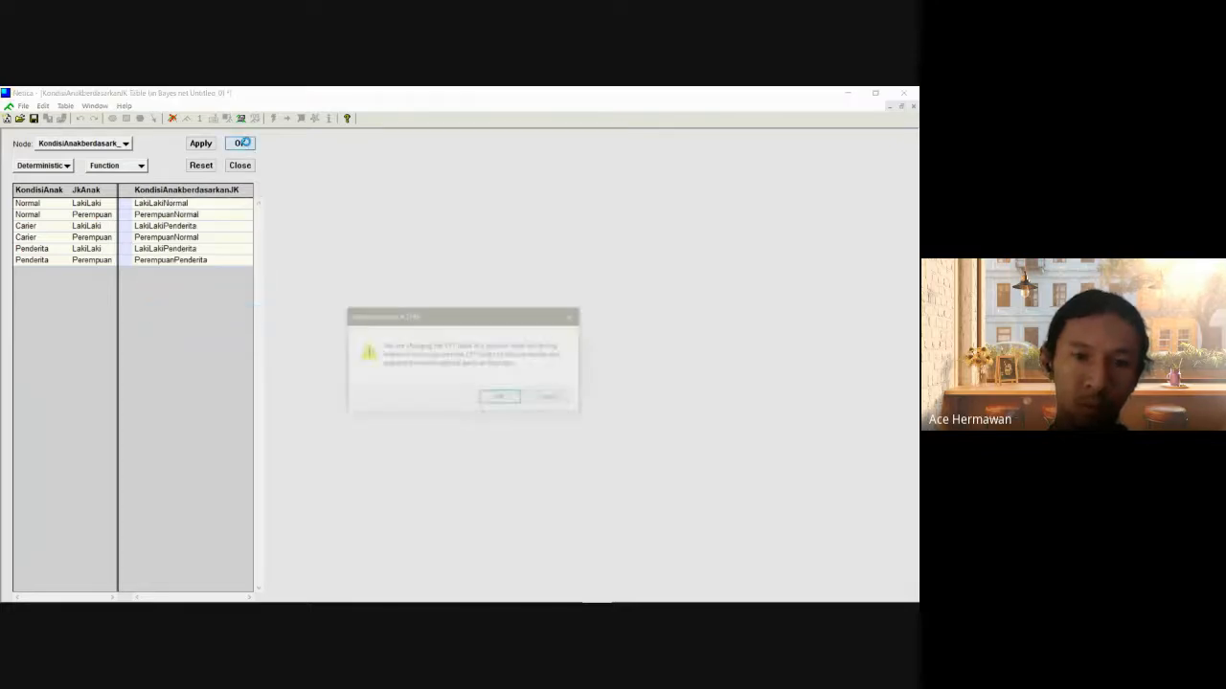
click(493, 401)
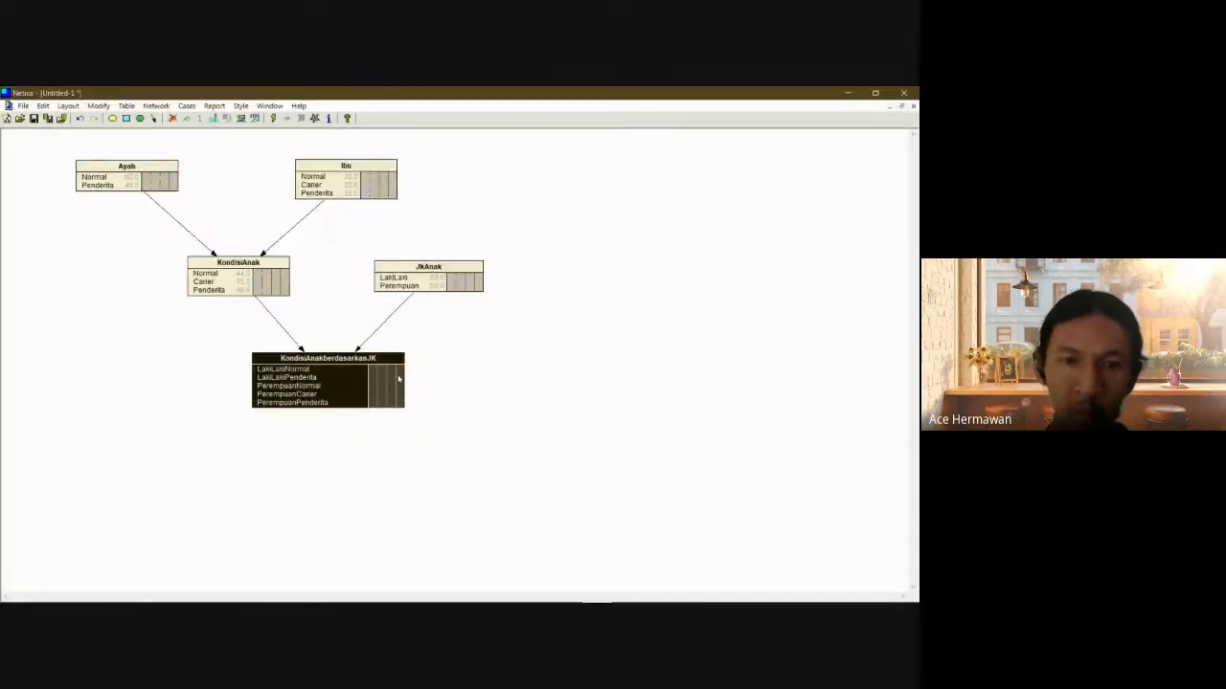
Delete the KondisiAnakberdasarkanJK decision node together with its links from JkAnak and KondisiAnak.
click(394, 315)
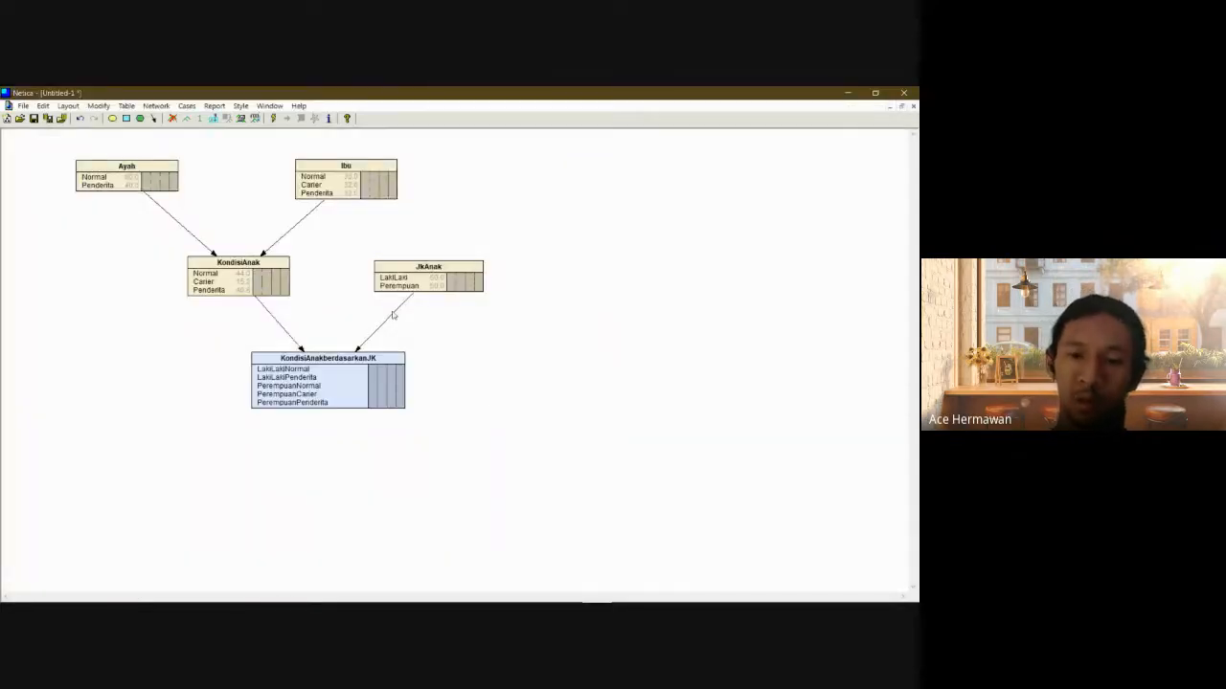
click(392, 316)
key(Delete)
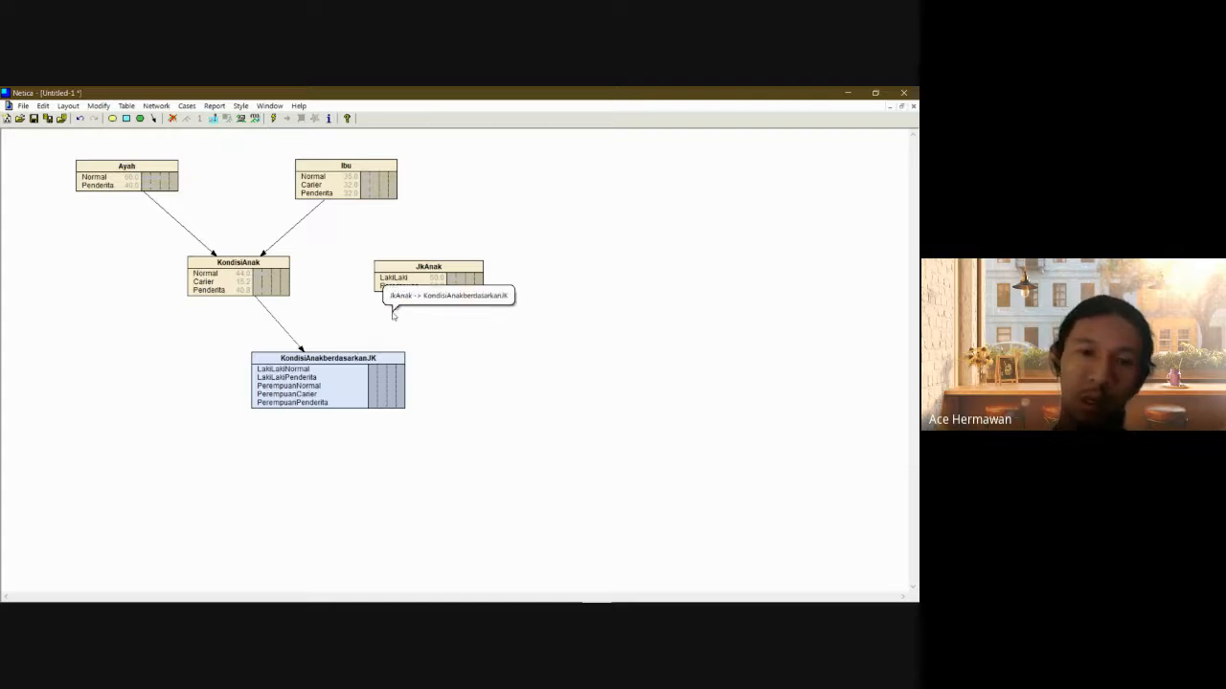
click(275, 320)
key(Delete)
click(308, 380)
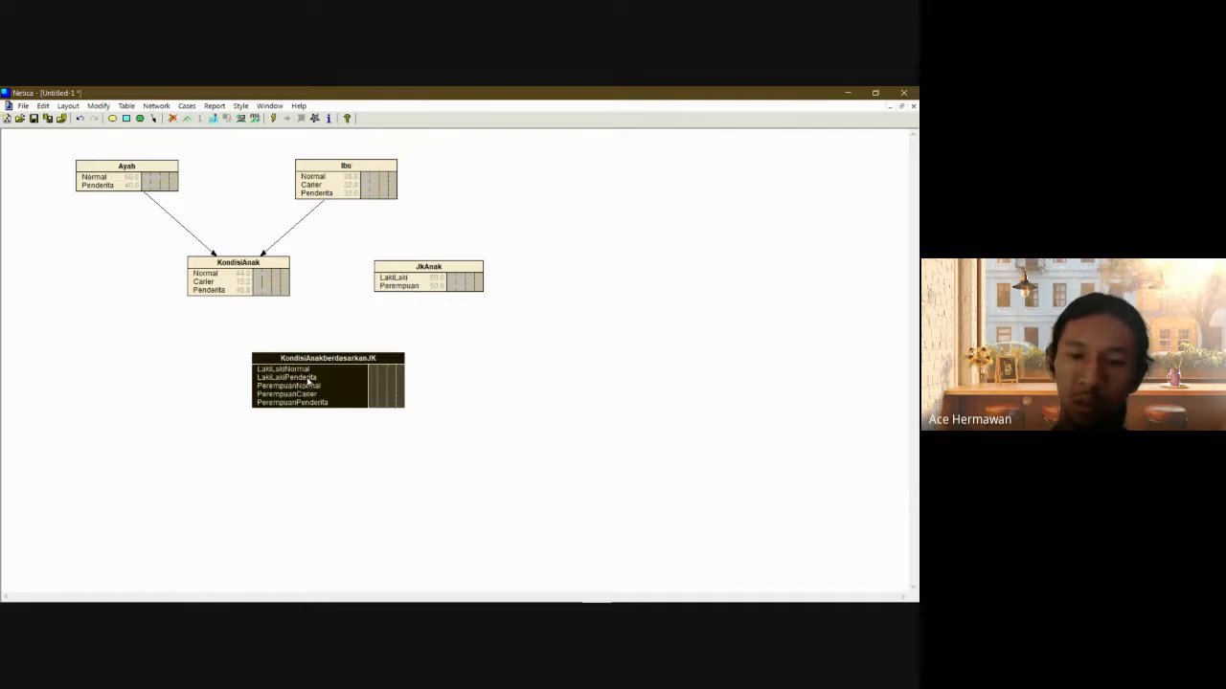
key(Delete)
Add a nature node below KondisiAnak and JkAnak and name it KondisiAnakBerdasrkanJK.
click(112, 118)
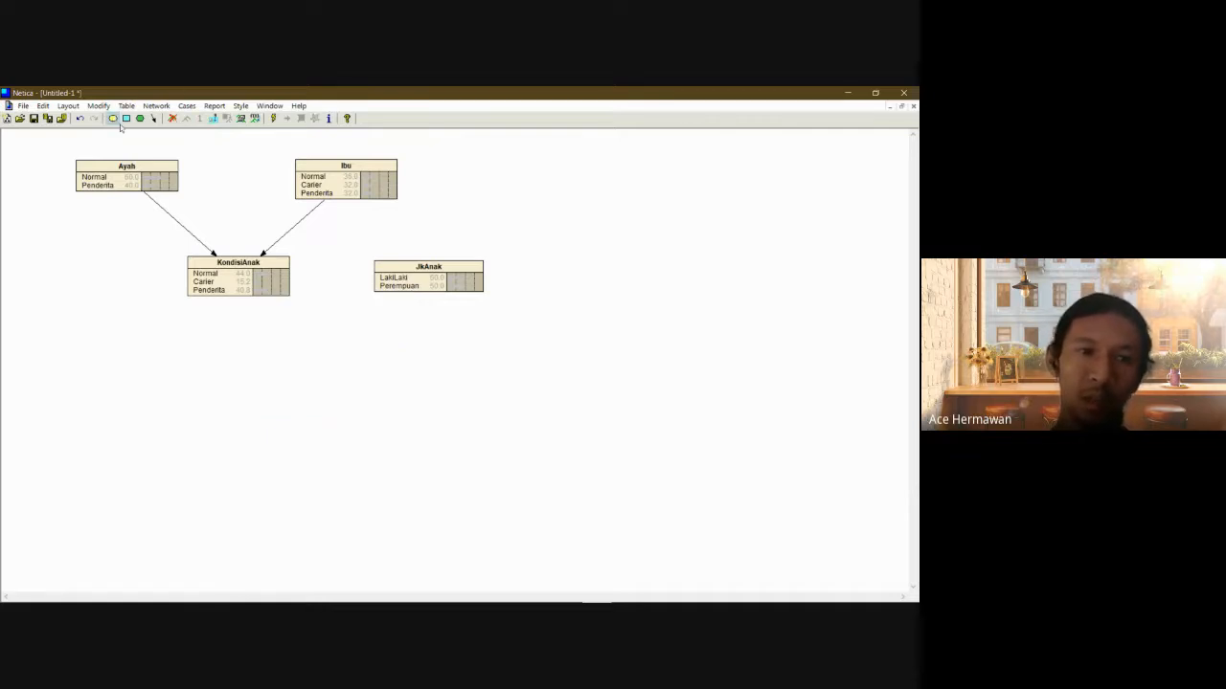
click(334, 366)
double_click(354, 366)
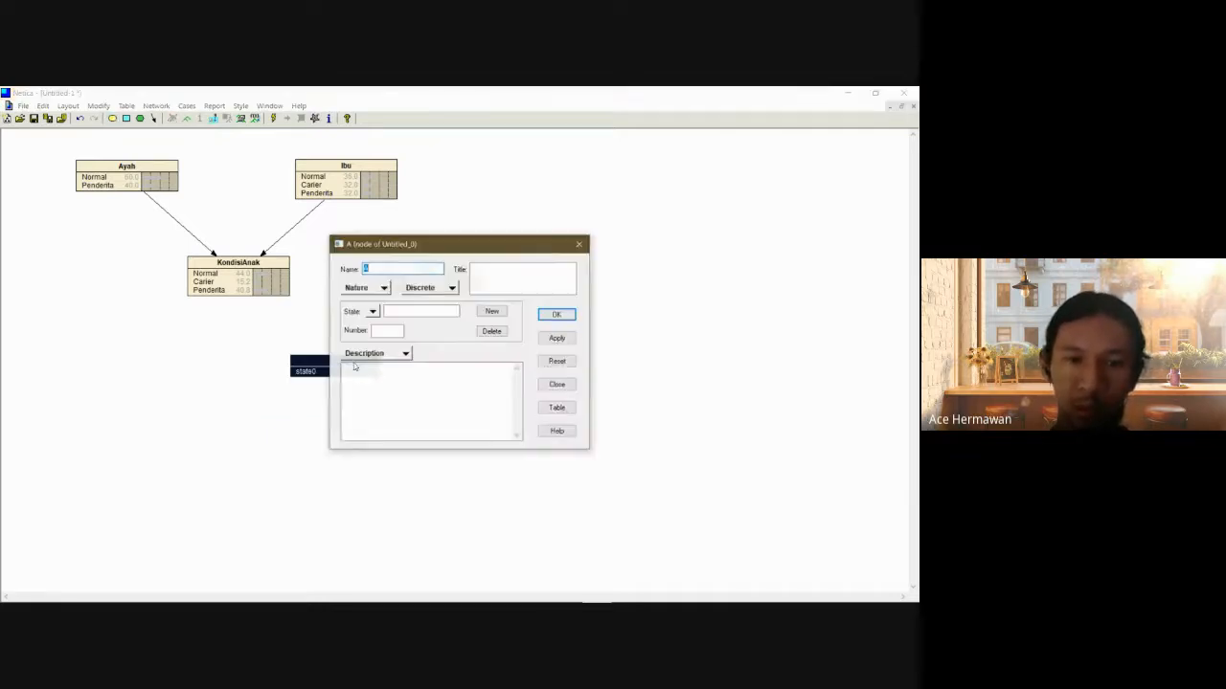
text(Kondi)
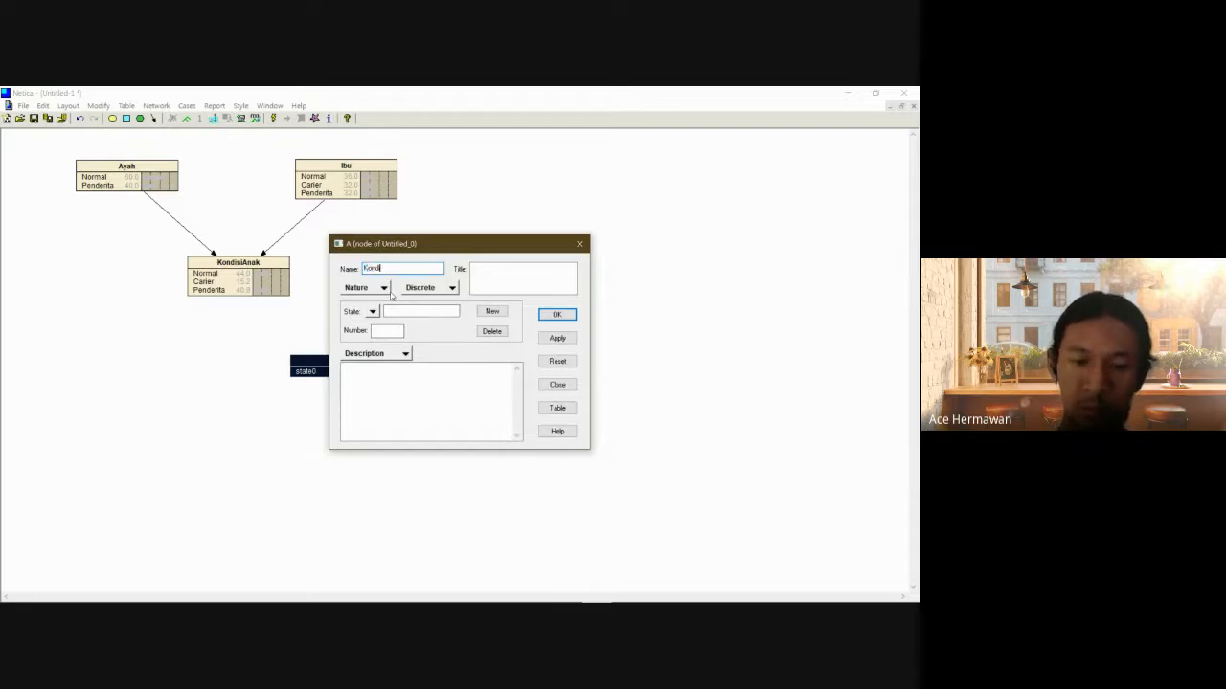
text(siA)
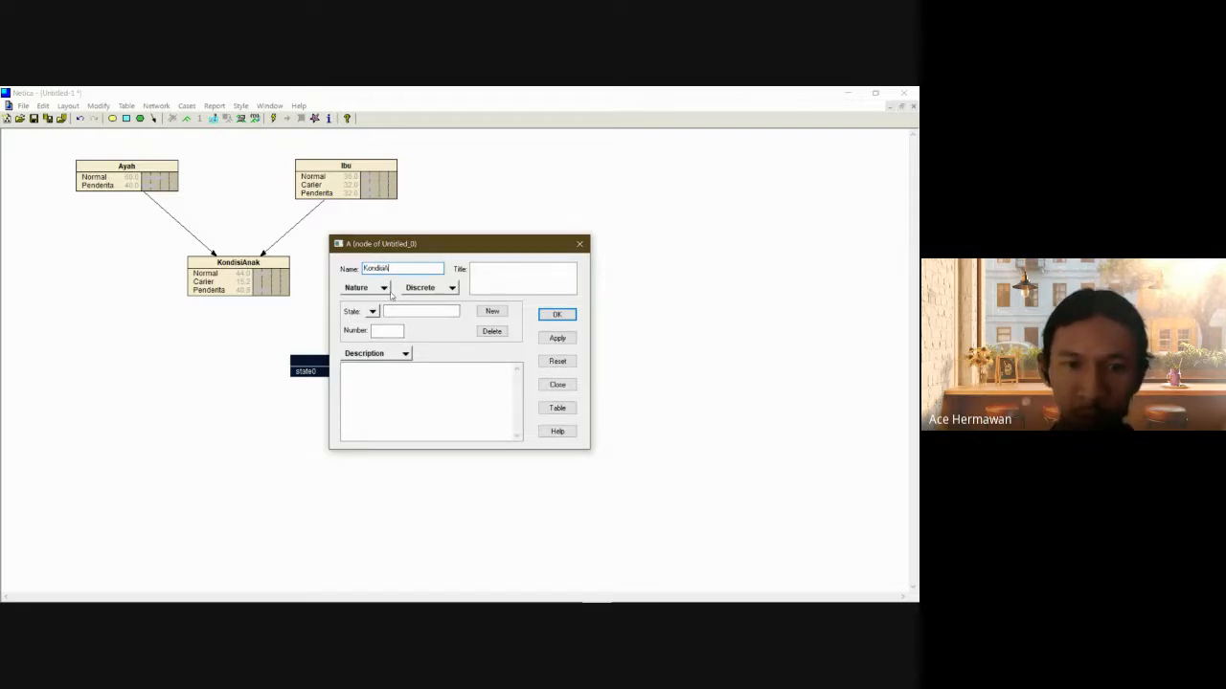
text(nakBerdasarkanJK)
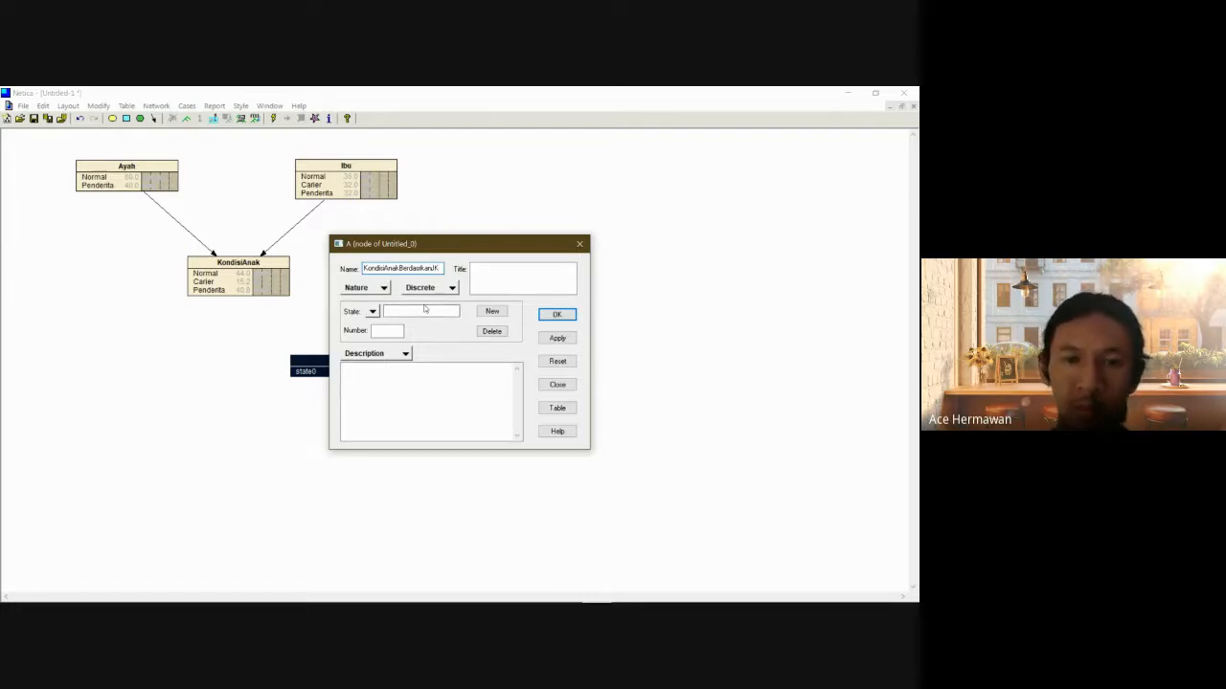
Give the new node the states LakiLakiNormal and LakiLakiPenderita.
click(423, 307)
text(La)
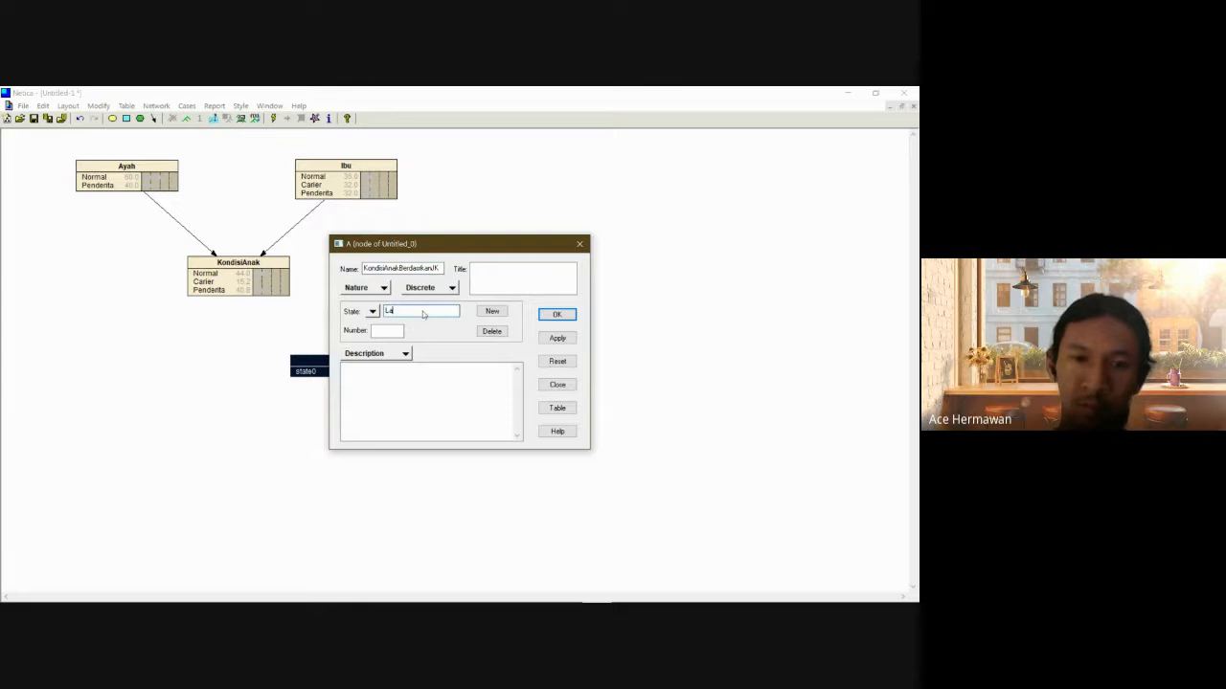
text(kiLakiNormal)
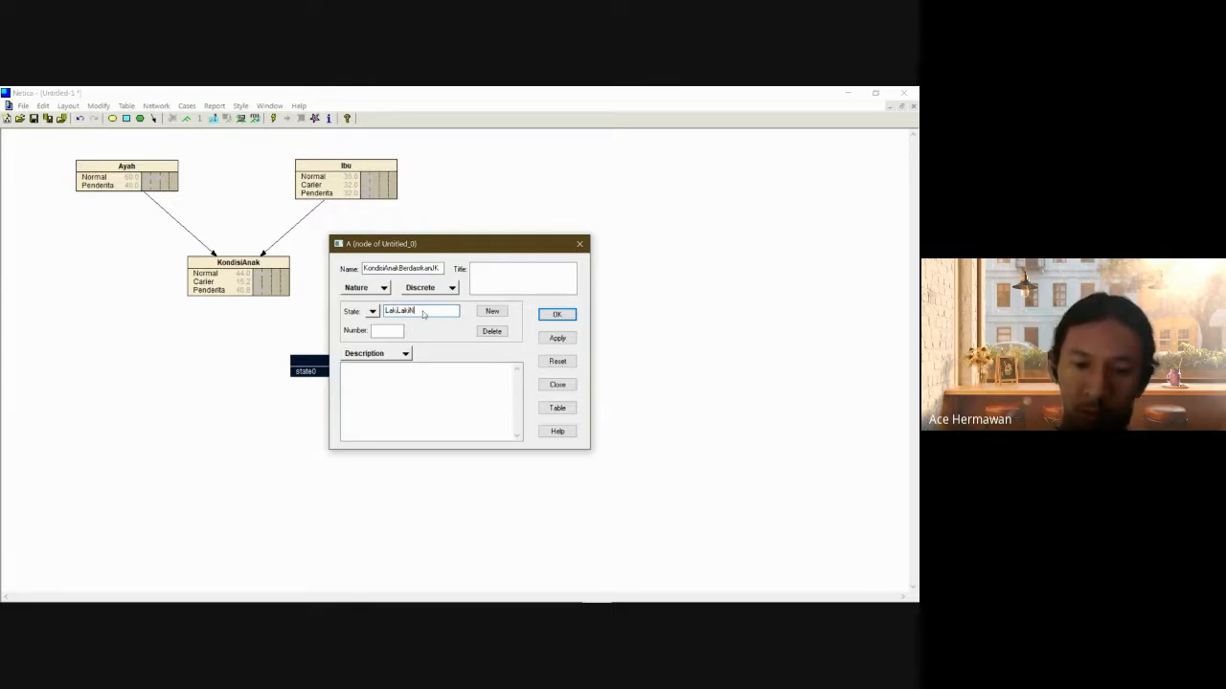
click(488, 314)
text(Laki)
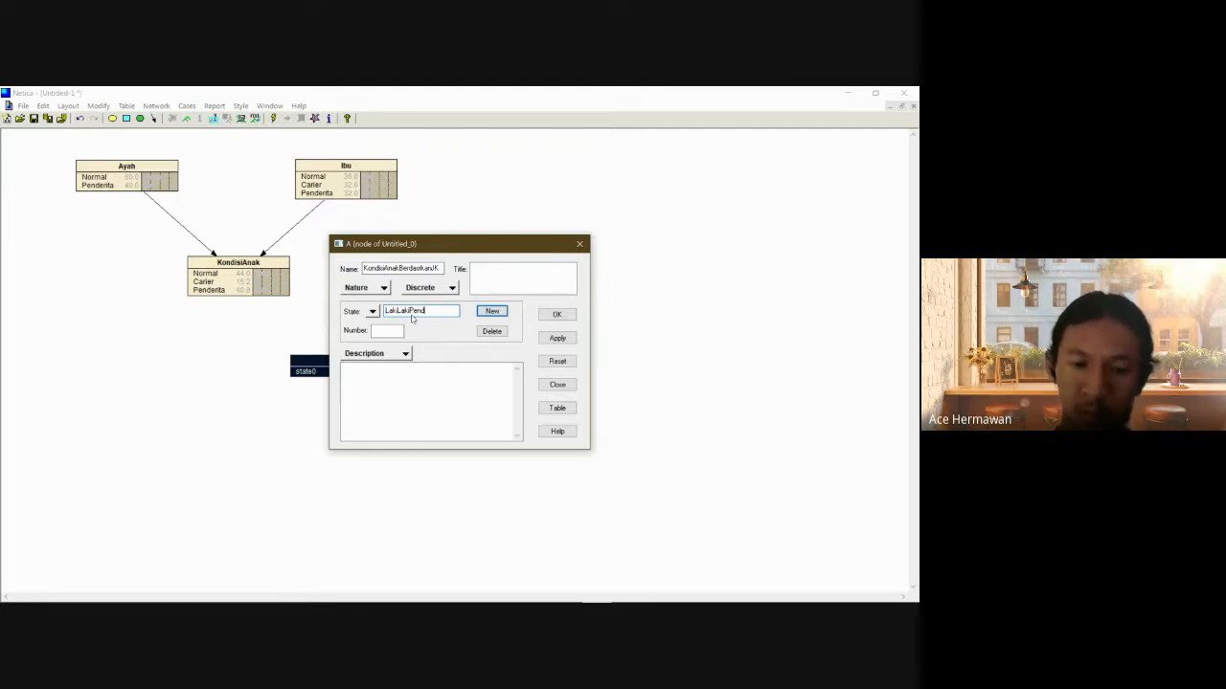
click(492, 312)
Add the states PerempuanNormal, PerempuanCarier and PerempuanPenderita to the new node and accept its properties.
text(Pe)
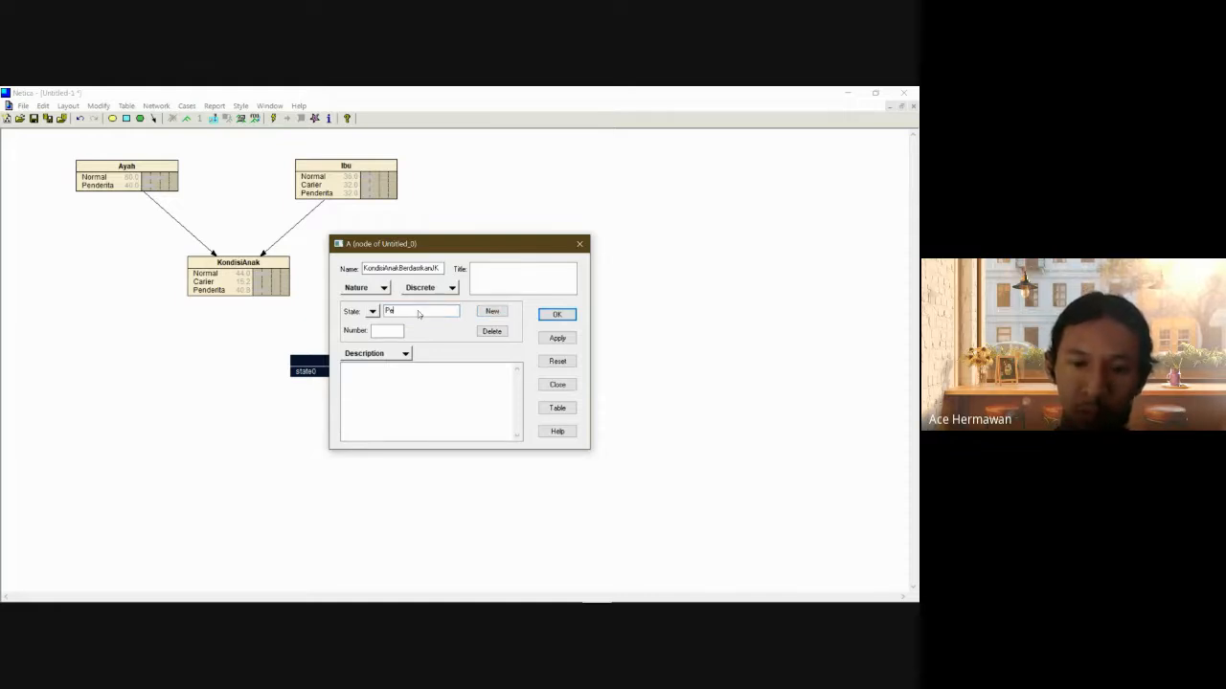
text(rempuanN)
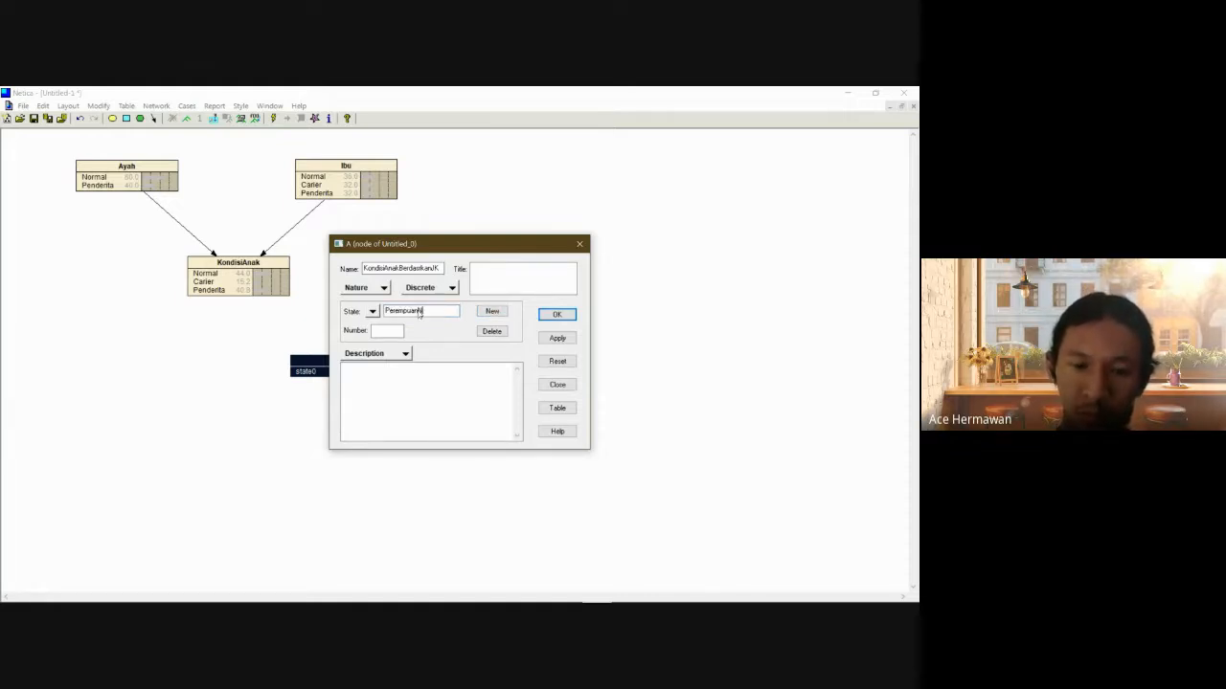
text(ormal)
key(Return)
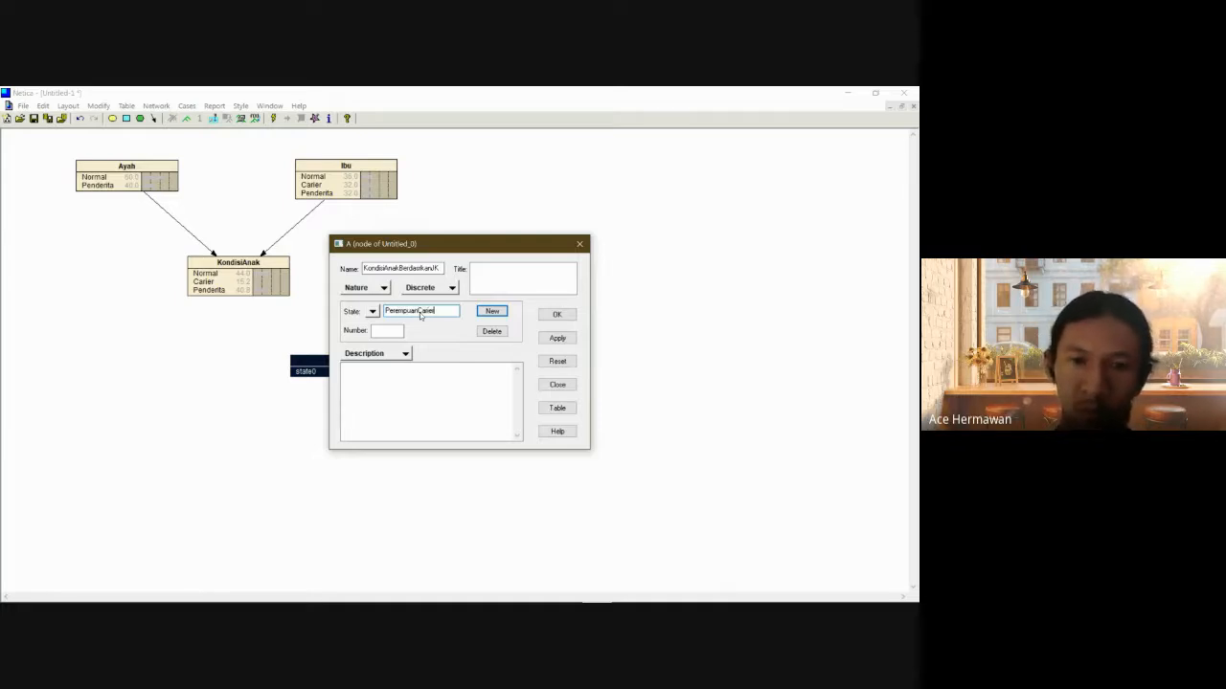
key(Return)
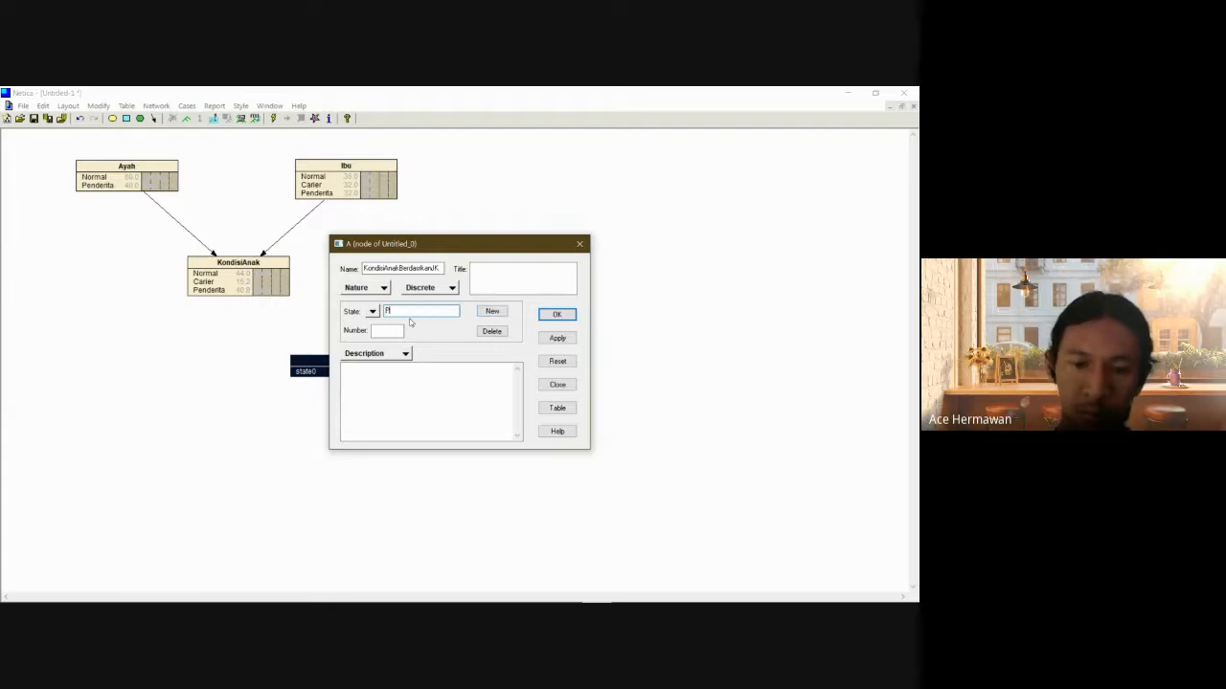
text(Perempuan)
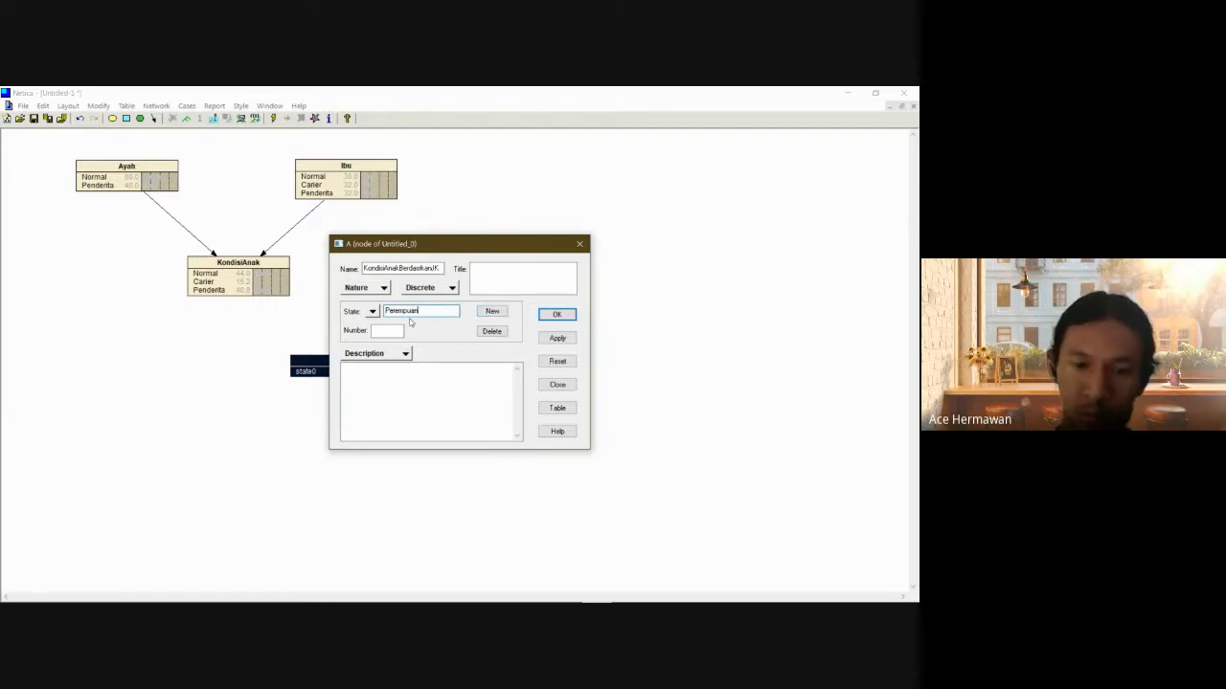
text(Pender)
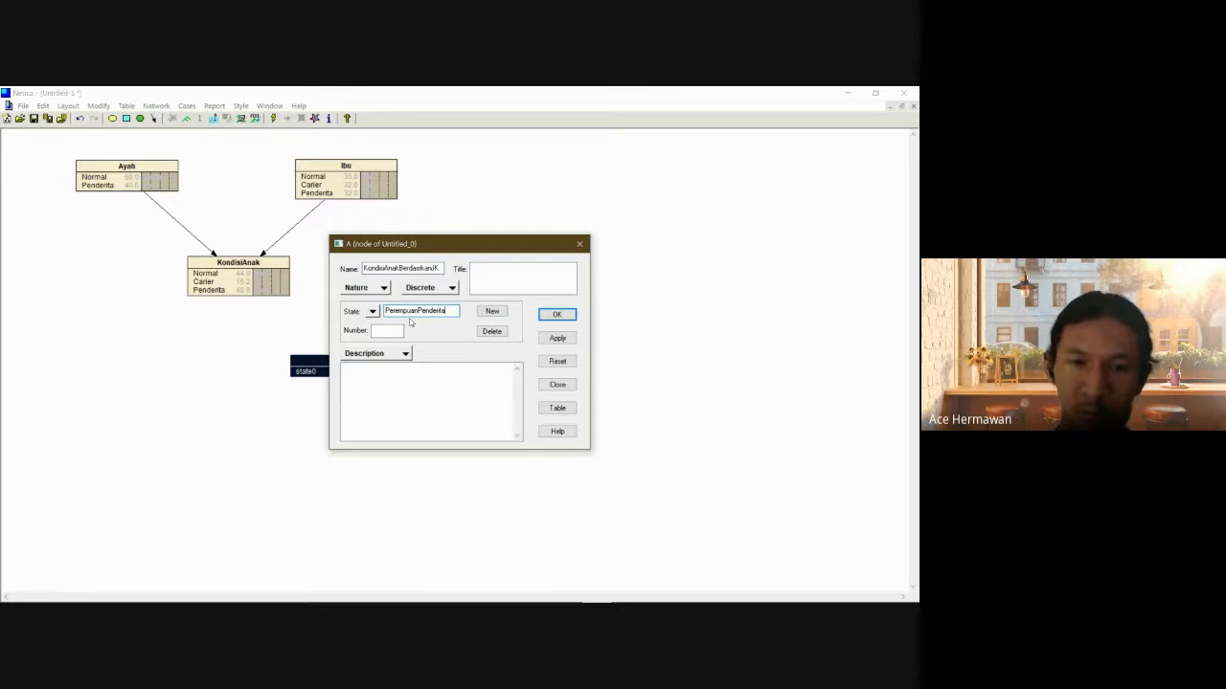
text(ita)
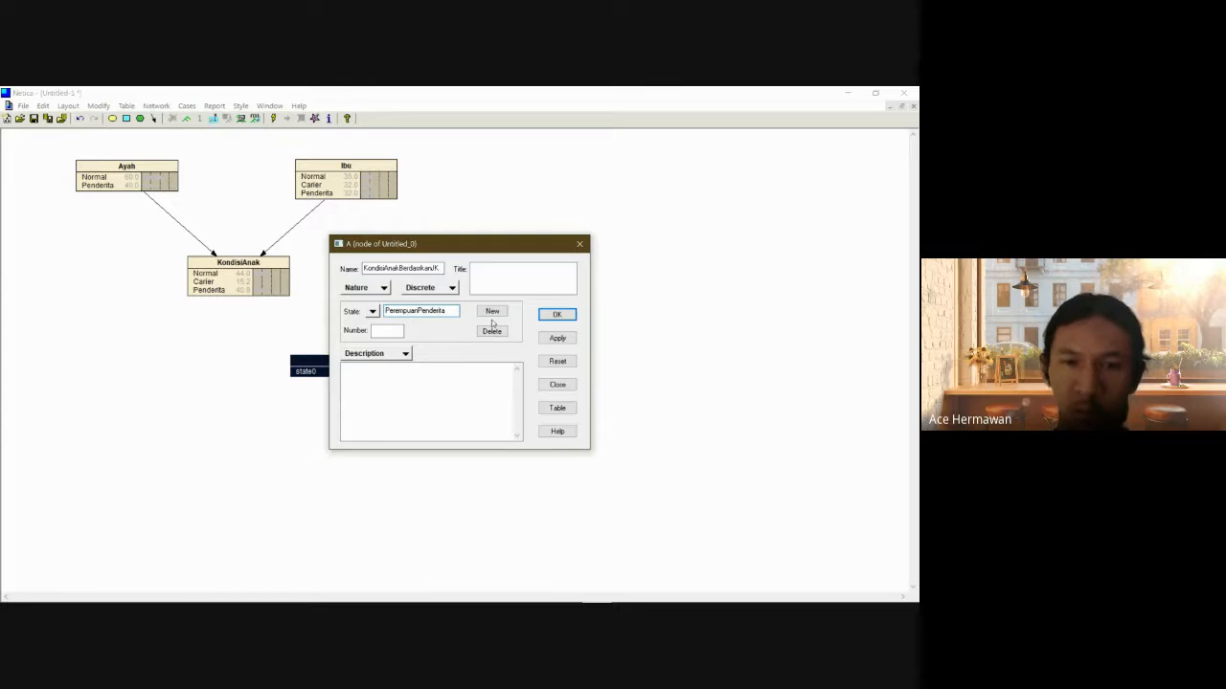
click(565, 316)
click(461, 409)
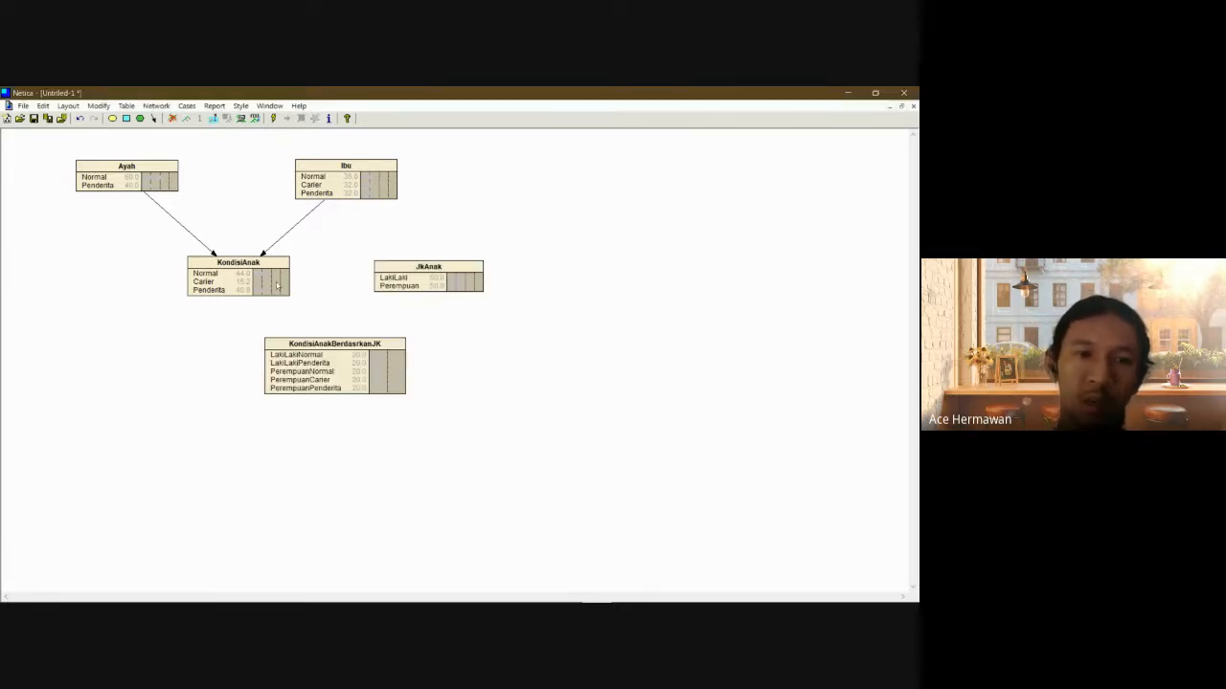
Link KondisiAnak and JkAnak to the KondisiAnakBerdasrkanJK node.
drag(238, 270, 308, 349)
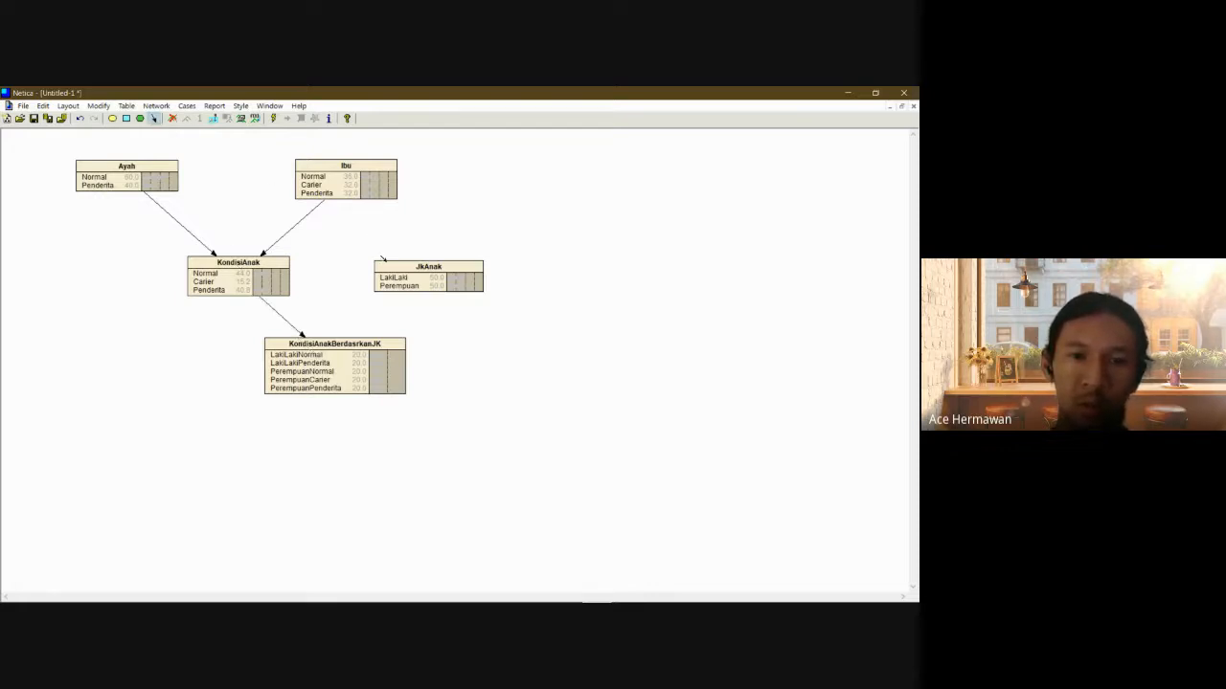
double_click(359, 348)
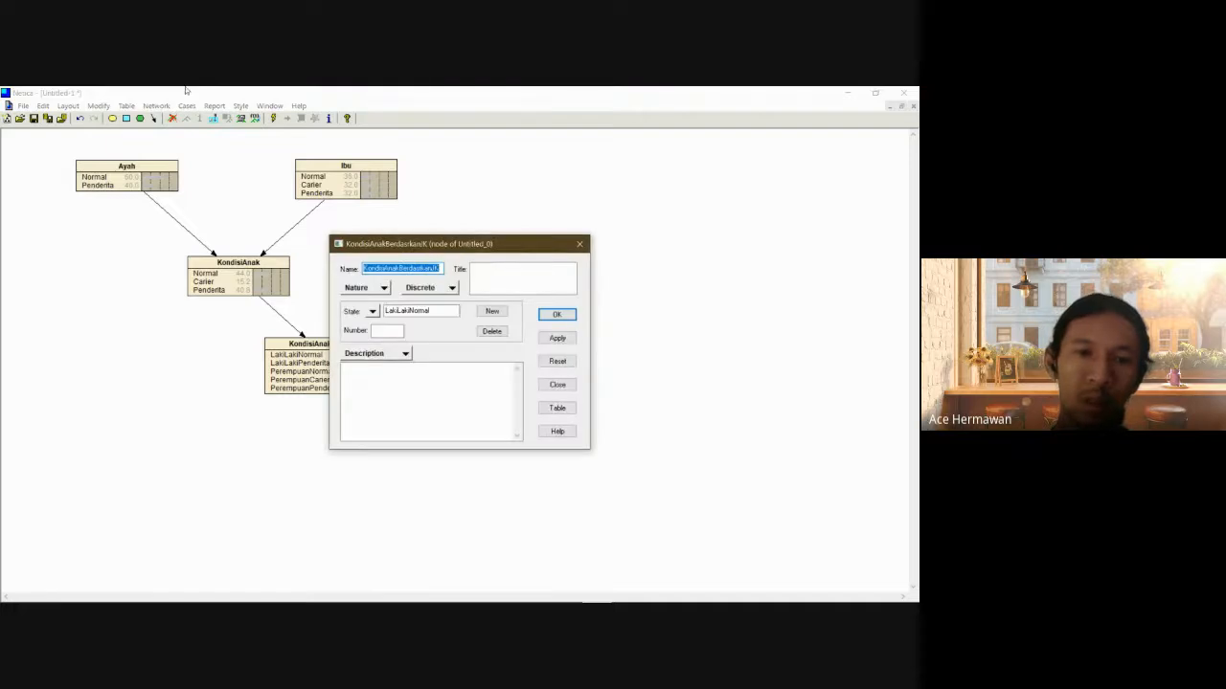
click(579, 243)
Open the table of KondisiAnakBerdasrkanJK for editing and show its entries as Function instead of percent probability.
click(341, 363)
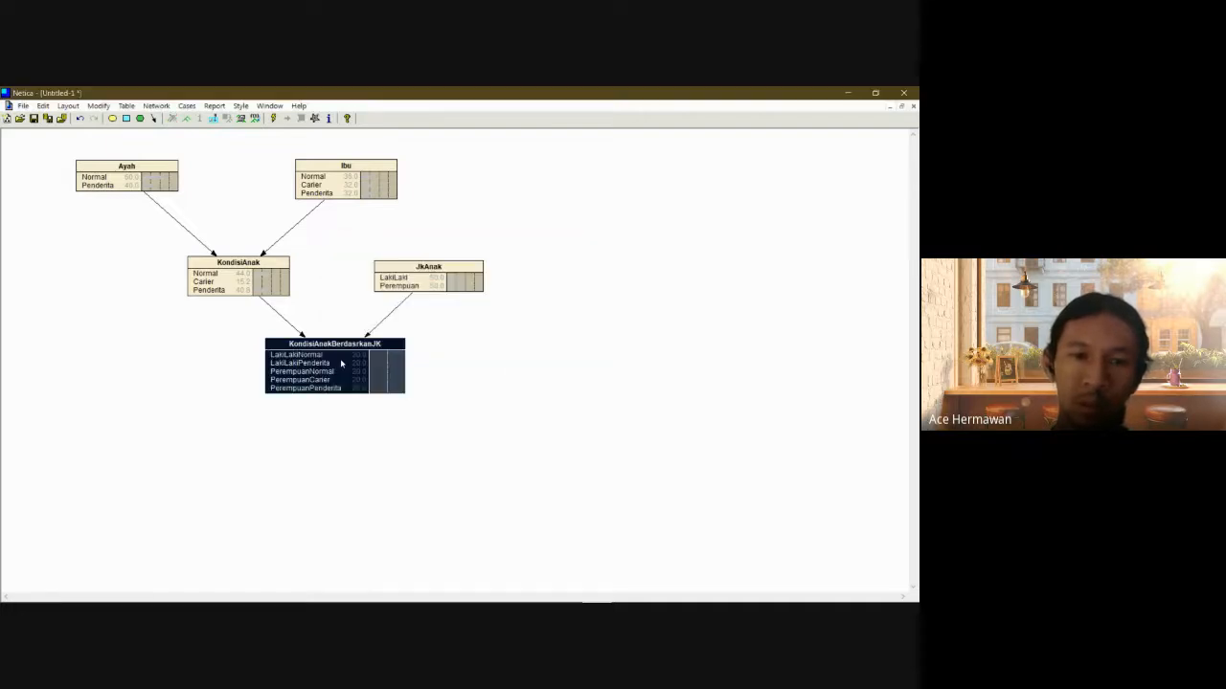
click(126, 107)
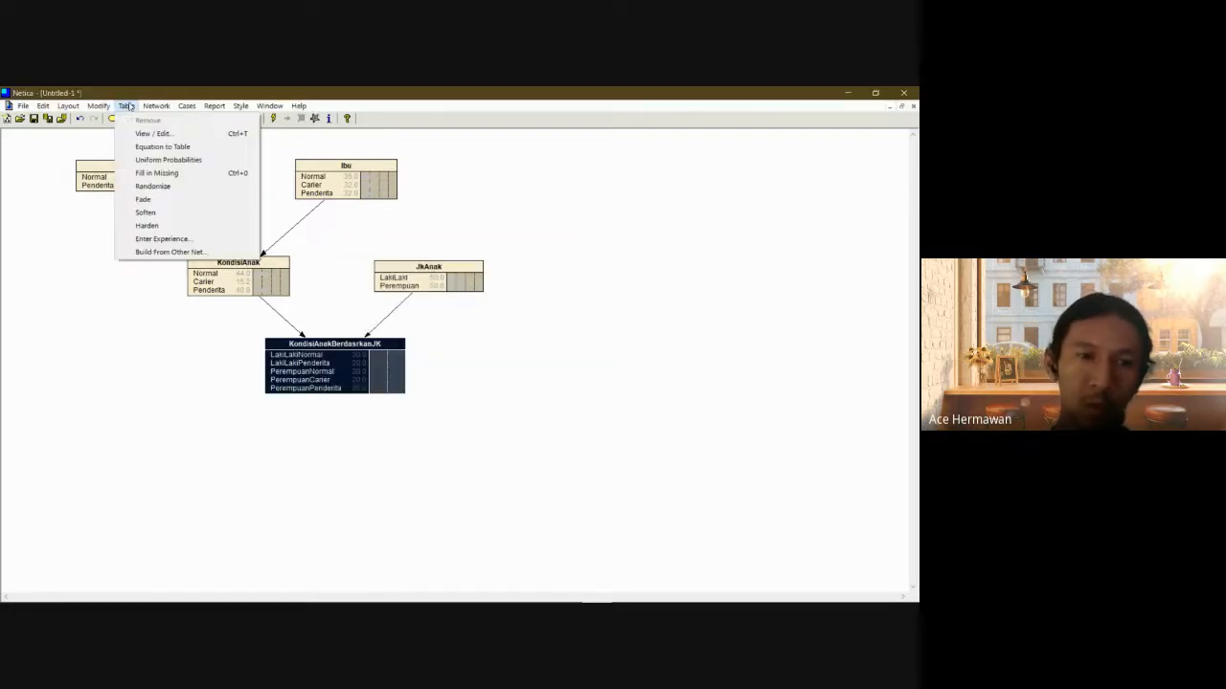
click(154, 134)
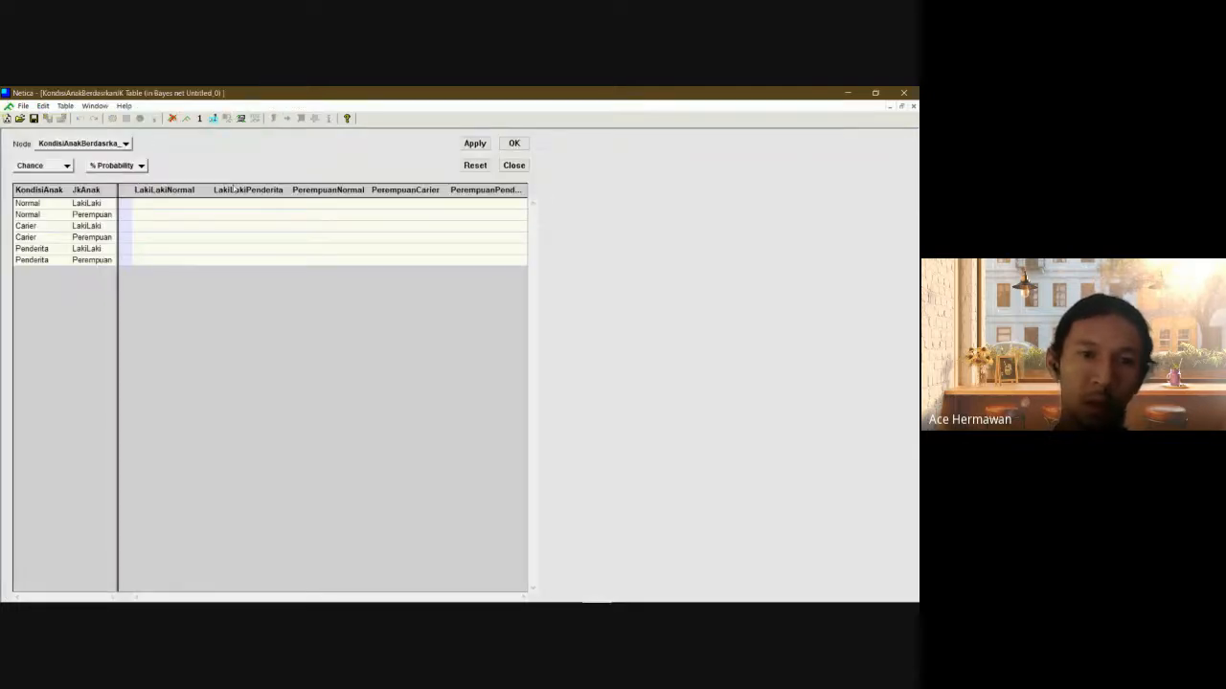
click(113, 167)
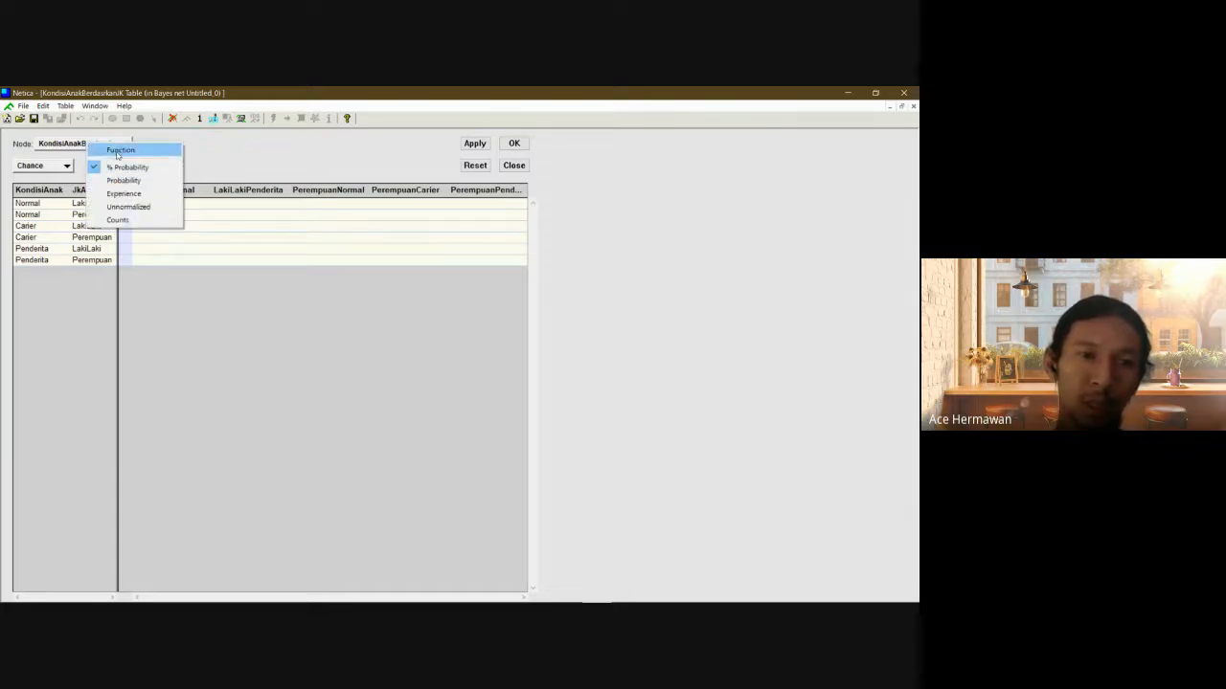
click(118, 151)
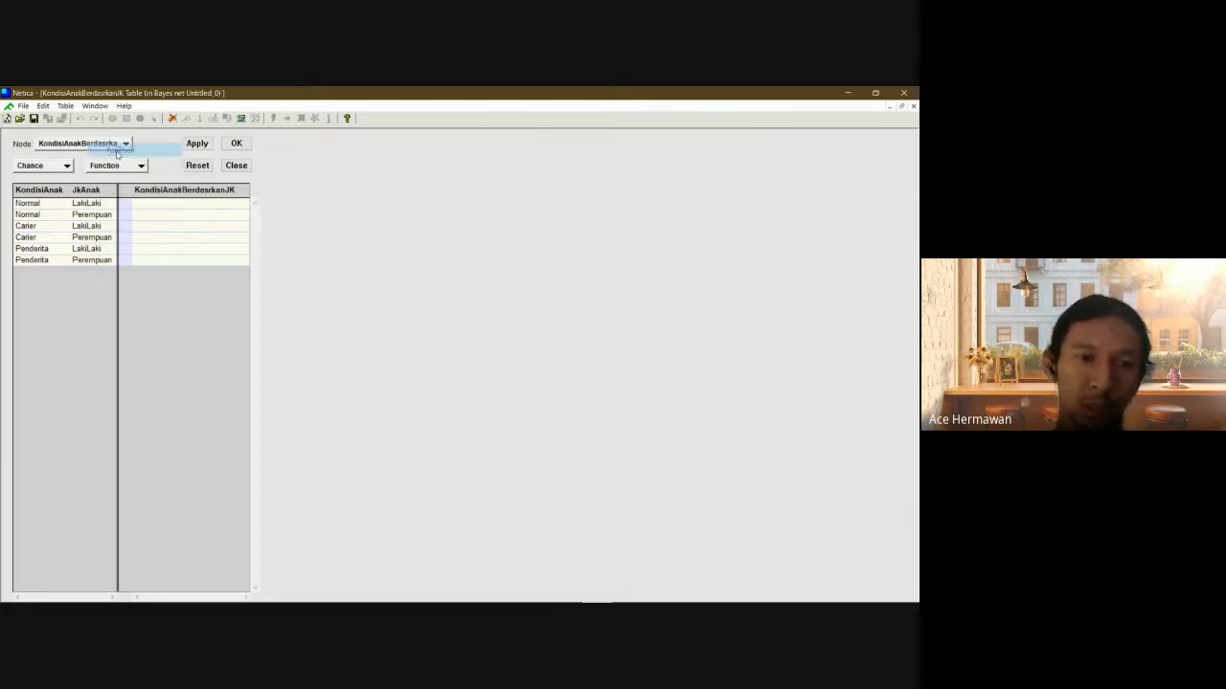
In the KondisiAnakBerdasrkanJK table, set Normal/LakiLaki to LakiLakiNormal and Normal/Perempuan to PerempuanNormal.
click(151, 207)
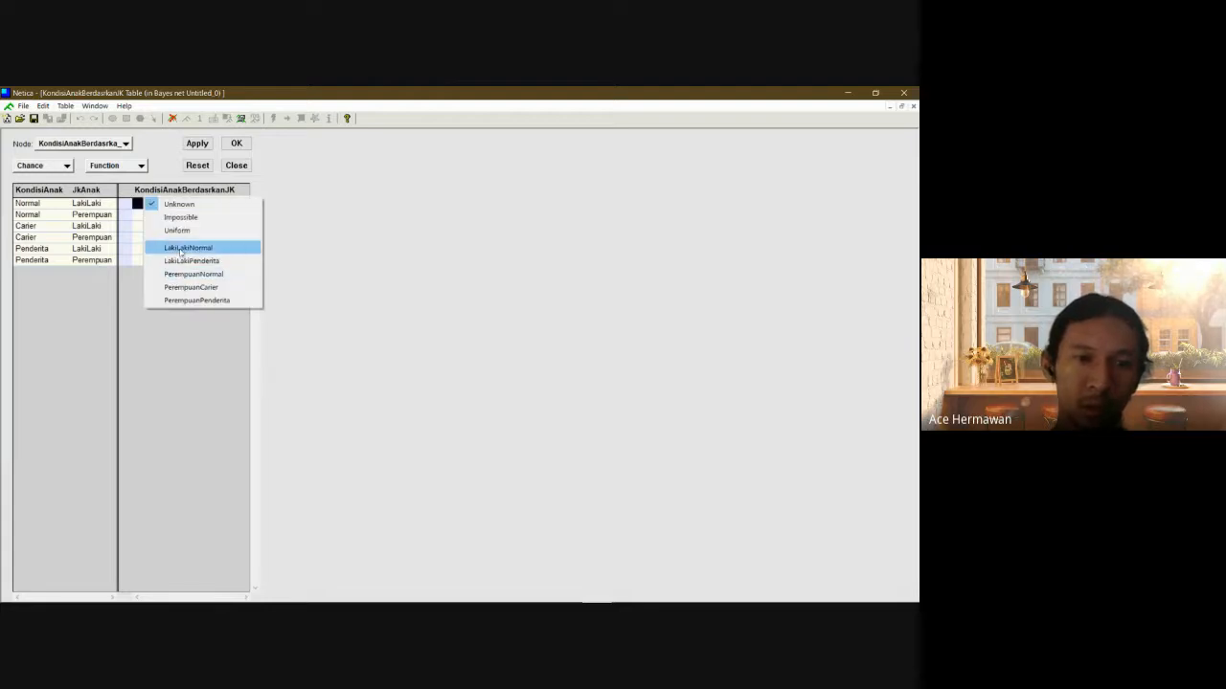
click(180, 251)
click(164, 216)
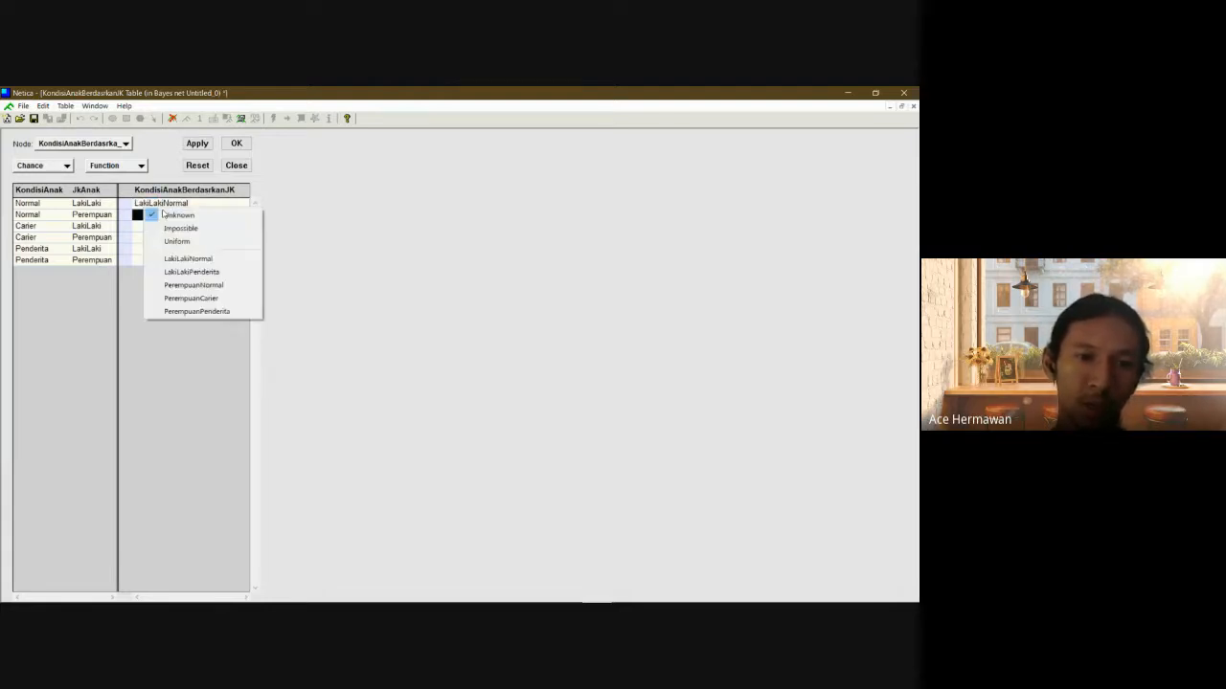
click(191, 285)
Set the Carier/LakiLaki row to LakiLakiPenderita and the Carier/Perempuan row to PerempuanCarier.
click(161, 228)
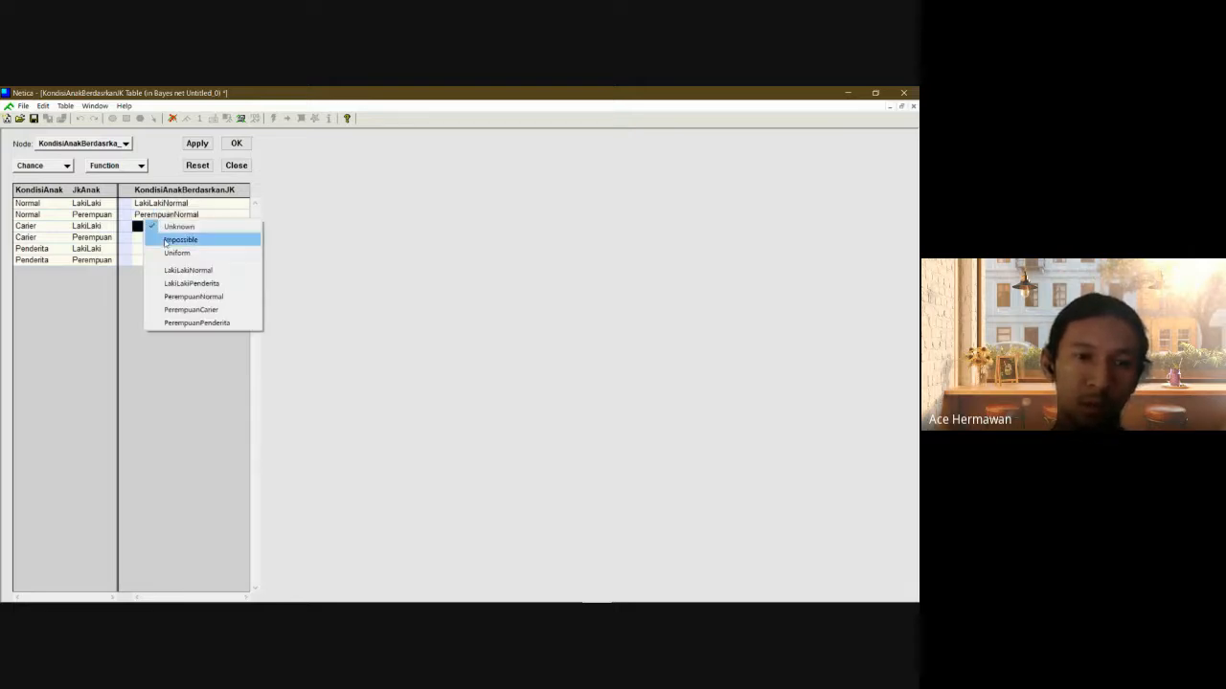
click(182, 284)
click(152, 239)
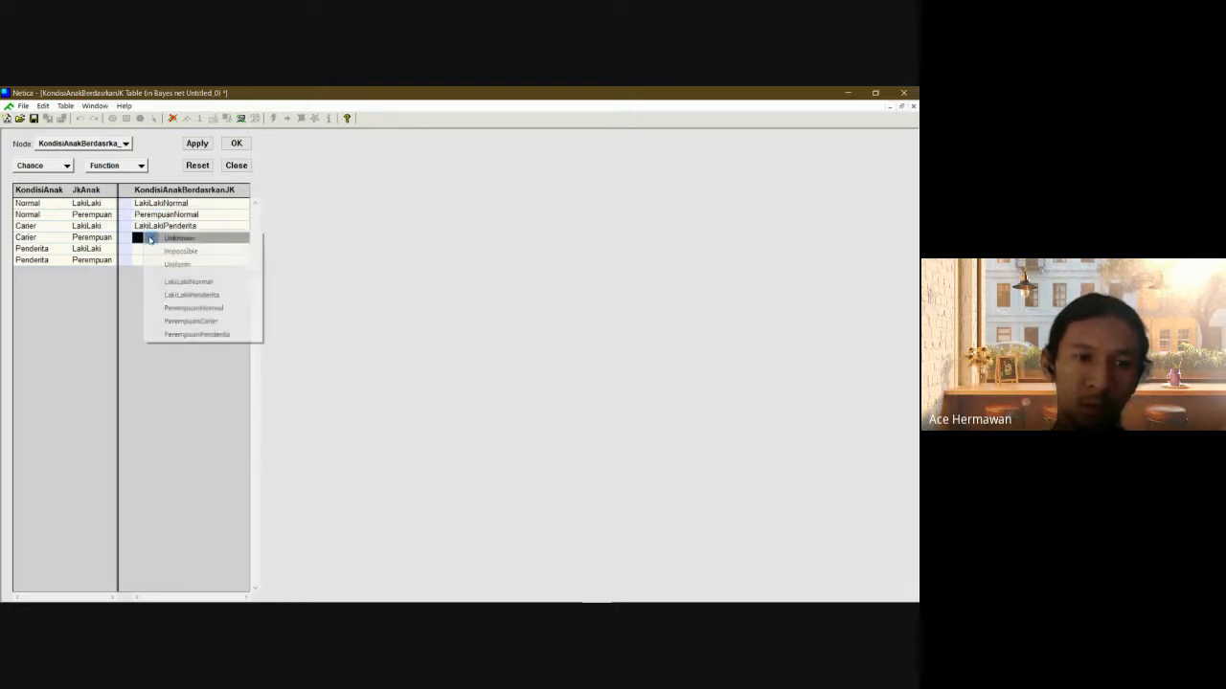
click(178, 311)
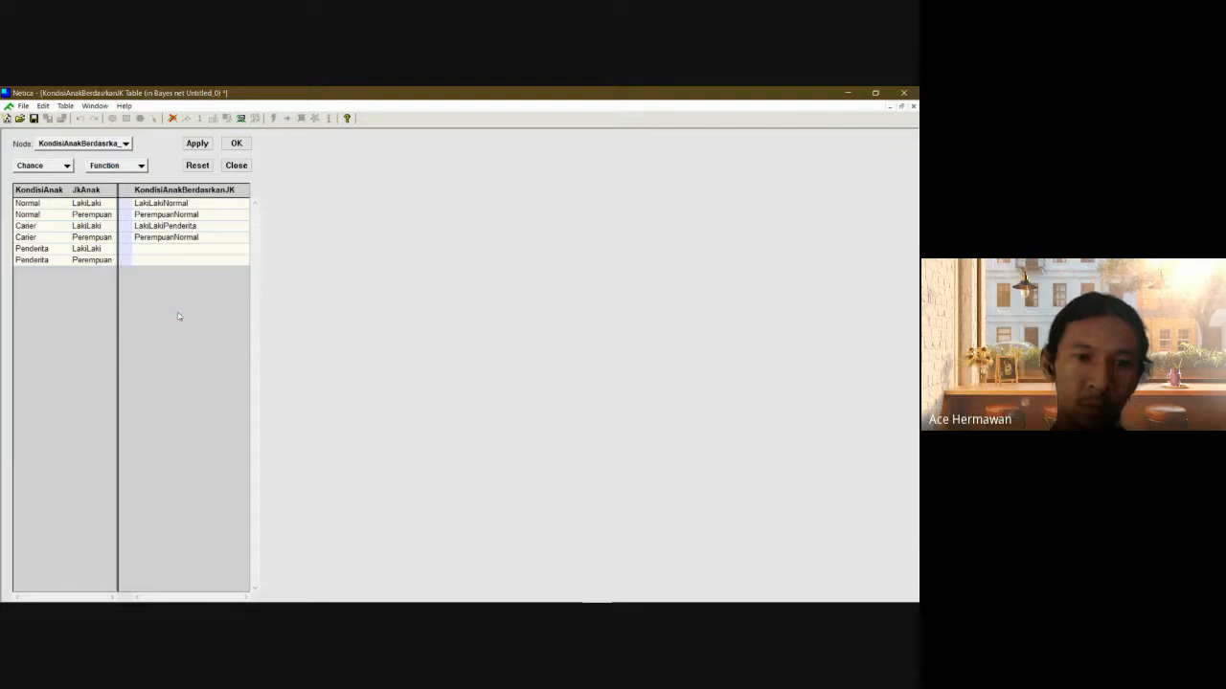
click(159, 240)
click(165, 251)
Set Penderita/LakiLaki to LakiLakiPenderita and Penderita/Perempuan to PerempuanPenderita, accept the table and compile the network.
click(158, 249)
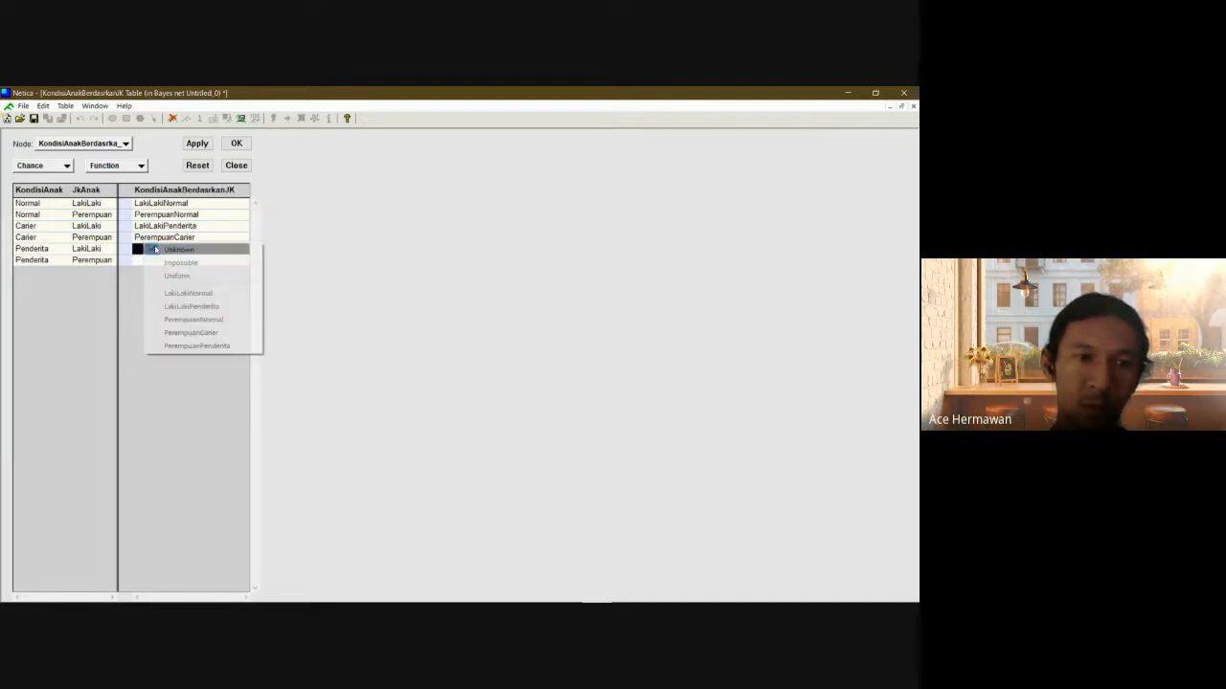
click(195, 306)
click(164, 261)
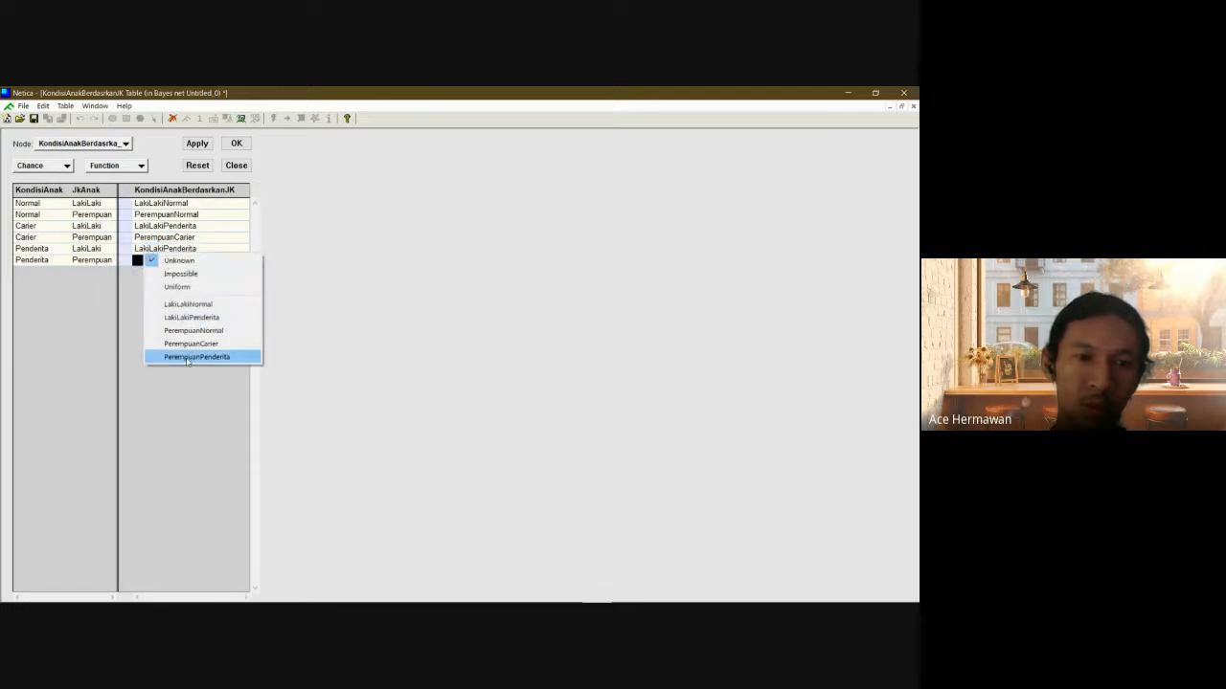
click(196, 357)
click(237, 143)
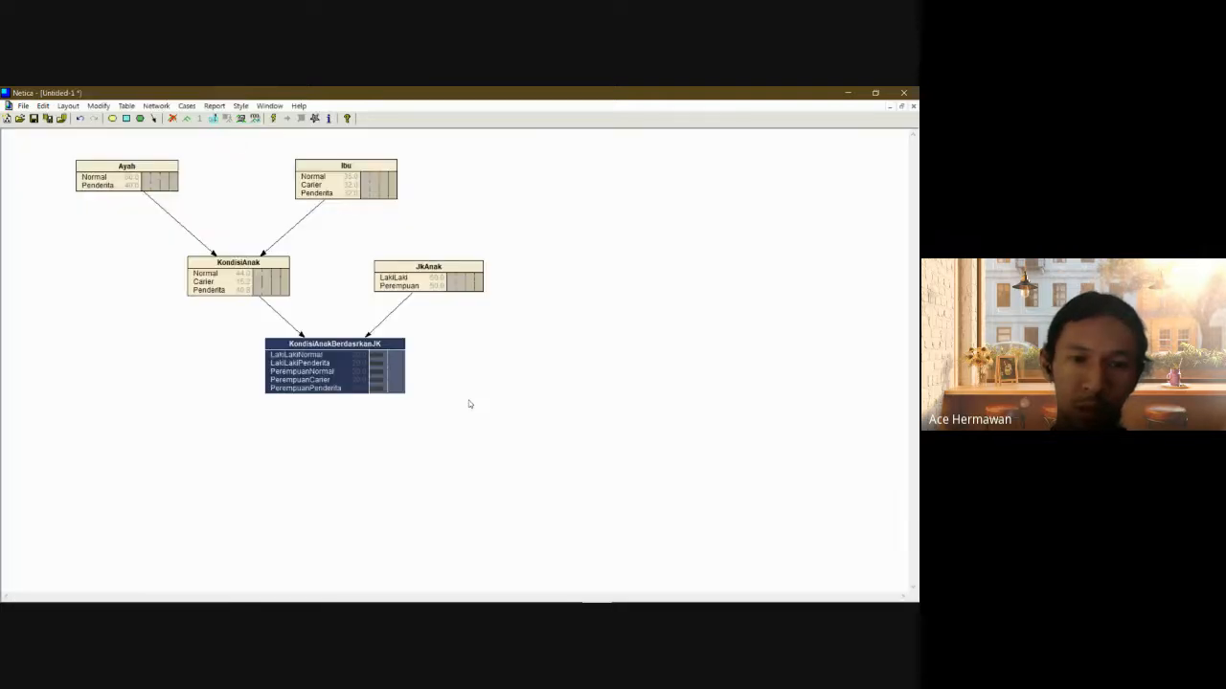
click(469, 404)
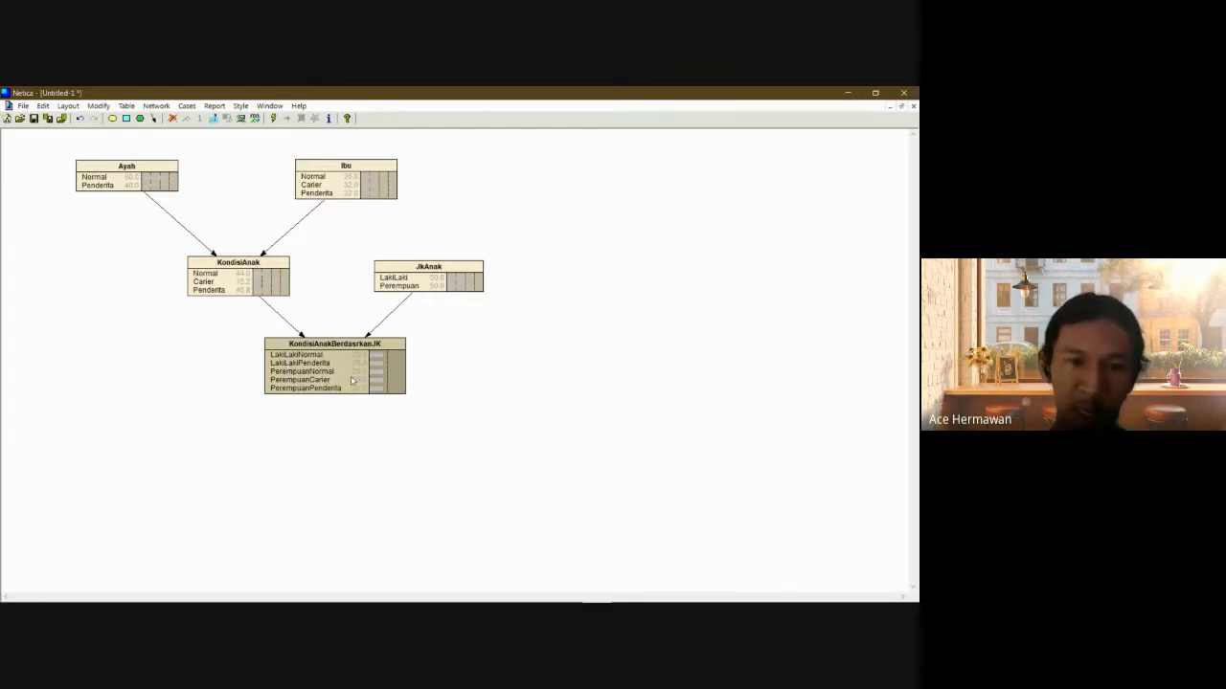
click(273, 117)
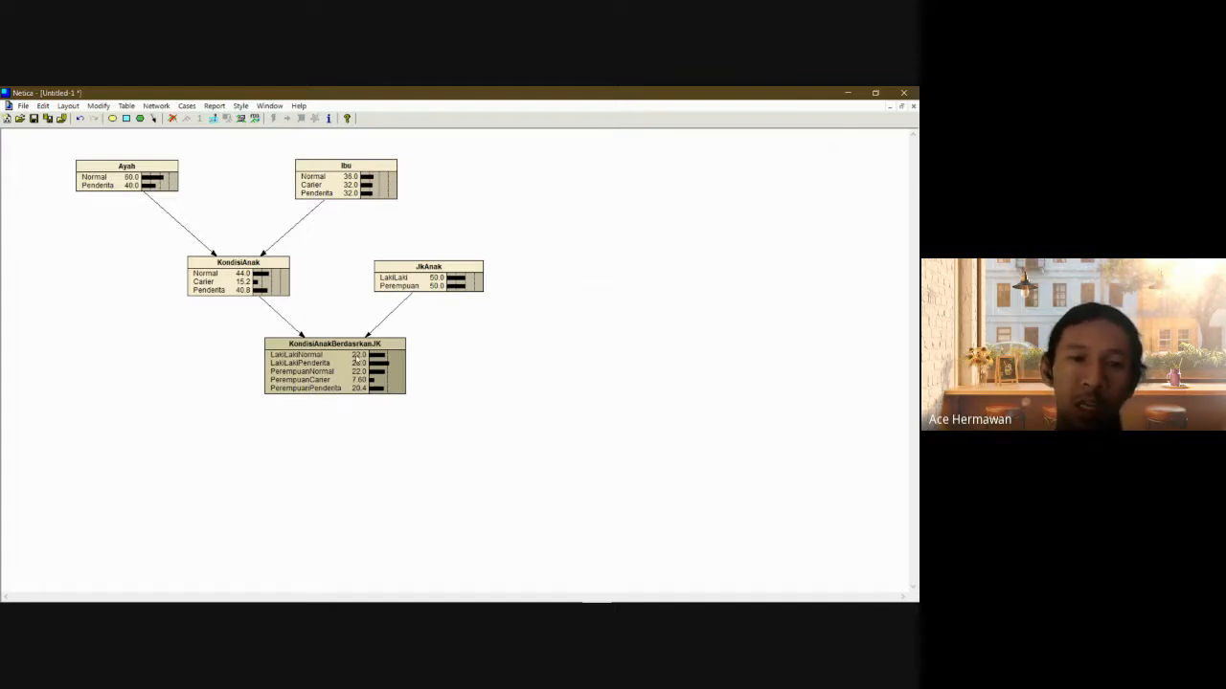
Set the LakiLaki probability of JkAnak to 70 percent and have the missing entry filled in automatically.
click(442, 268)
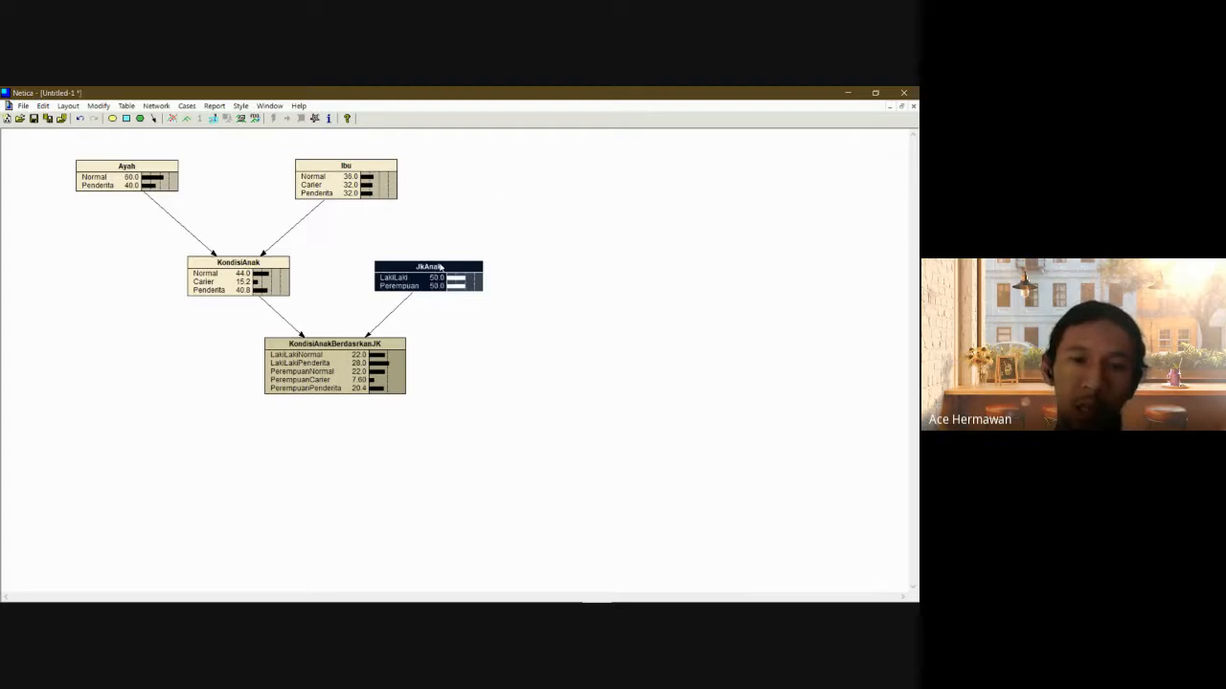
click(126, 105)
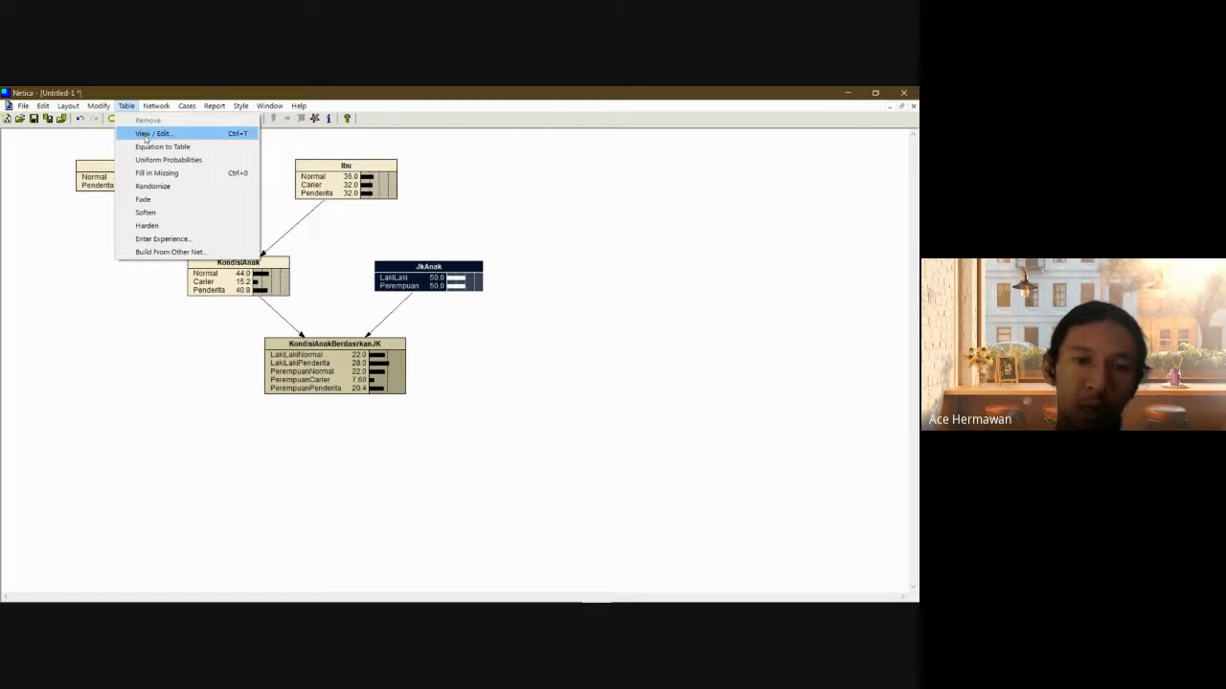
click(145, 136)
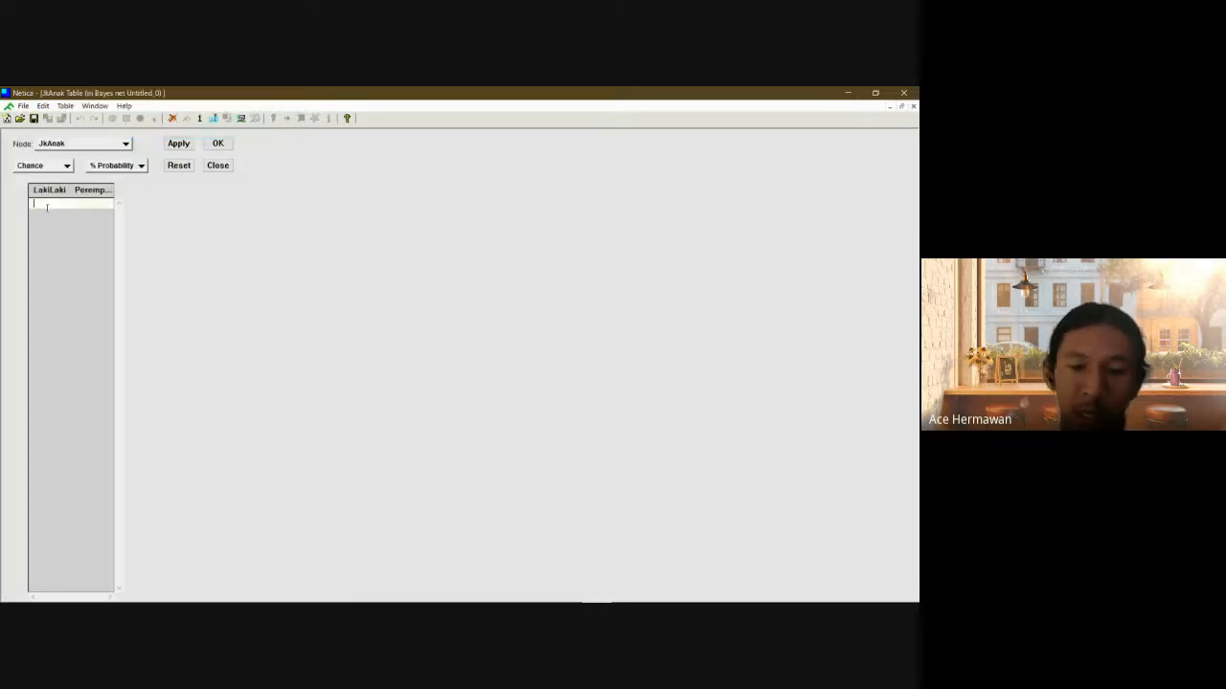
text(70)
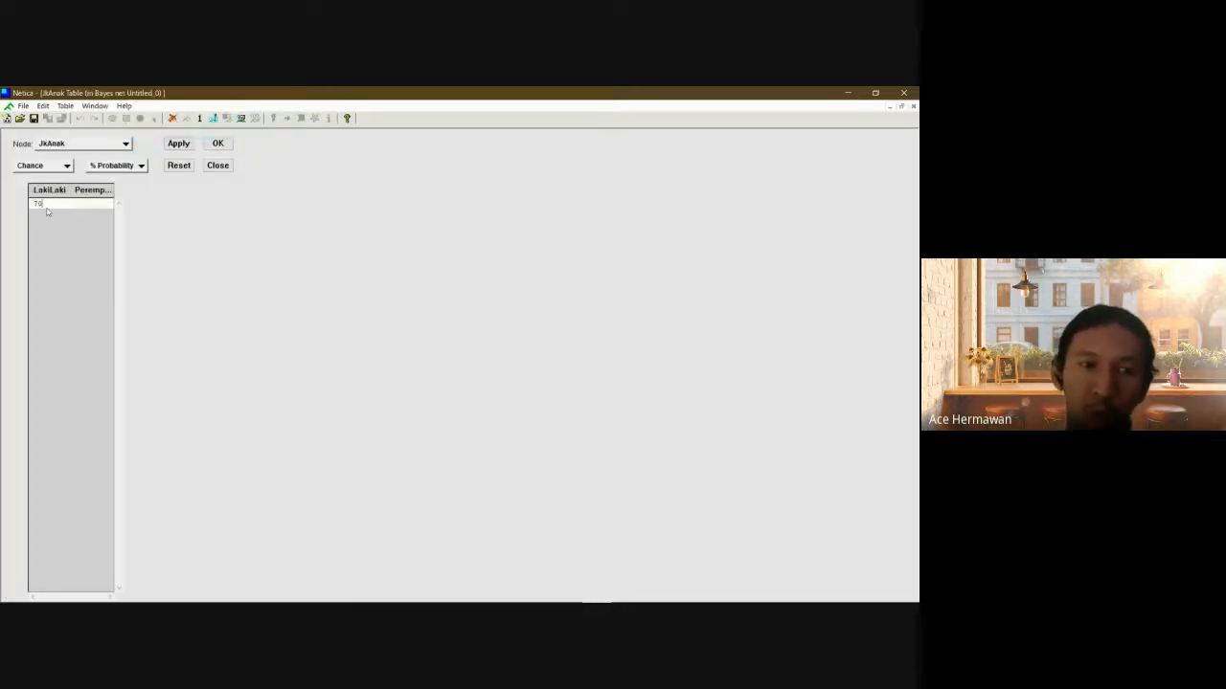
click(217, 143)
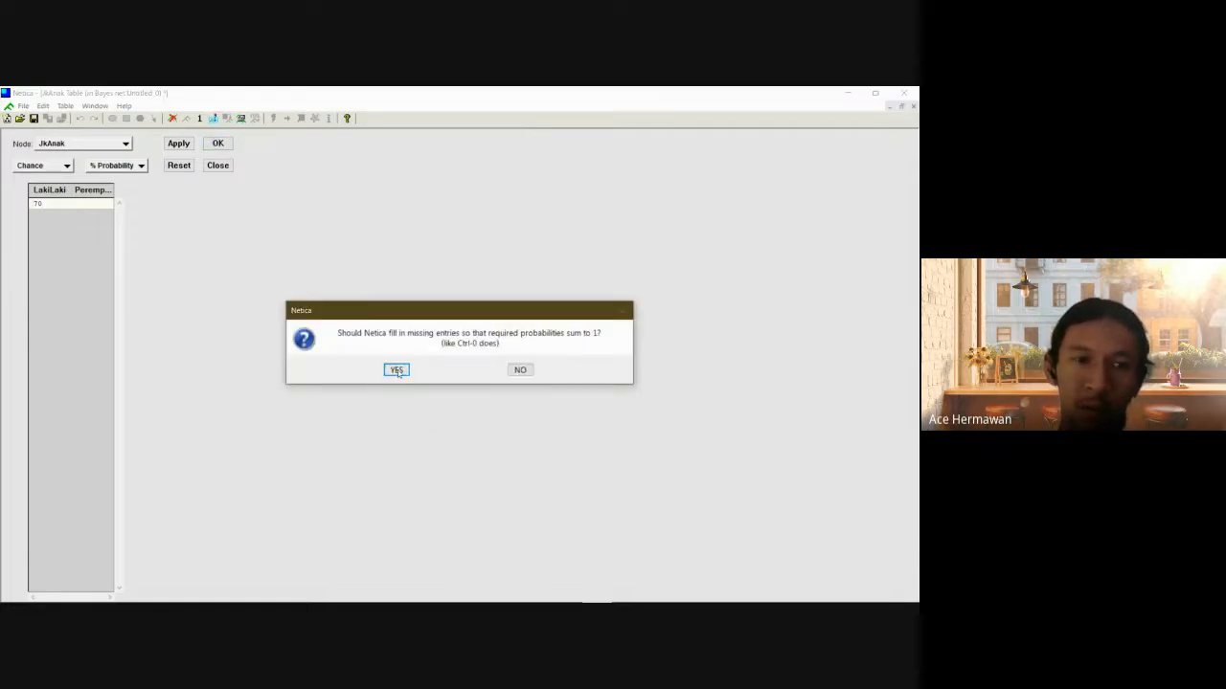
click(397, 370)
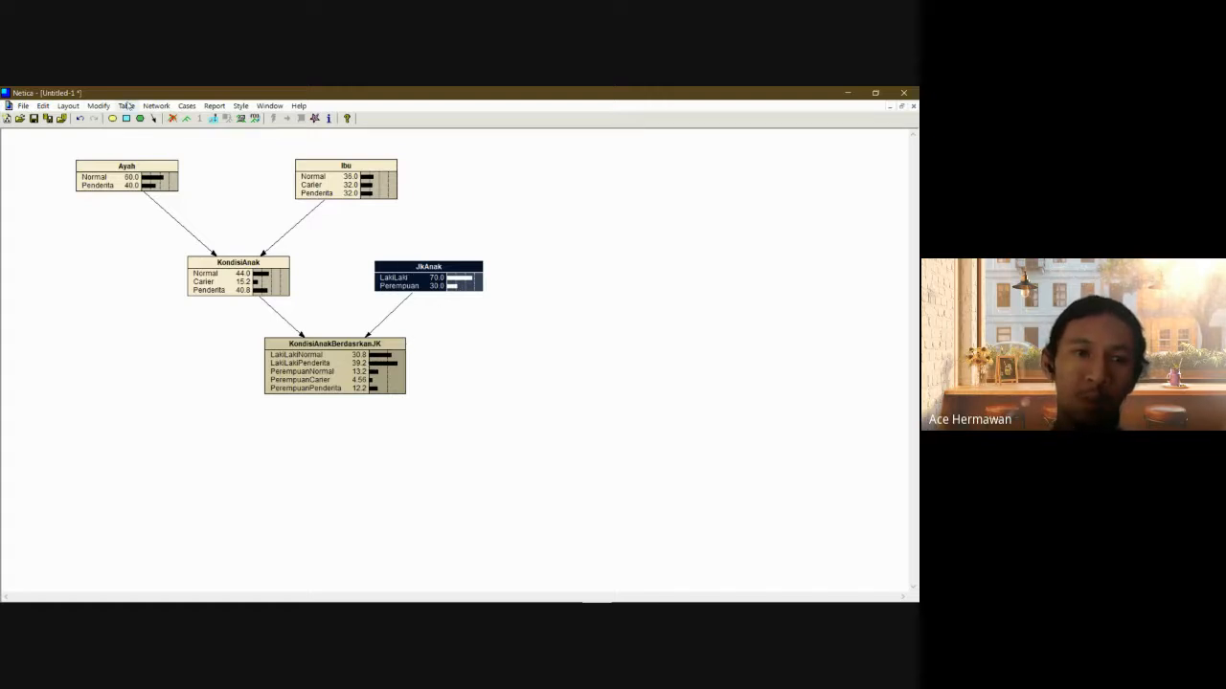
Set the JkAnak probabilities to 25 percent for LakiLaki and 75 percent for Perempuan, and accept the table.
click(126, 105)
click(145, 136)
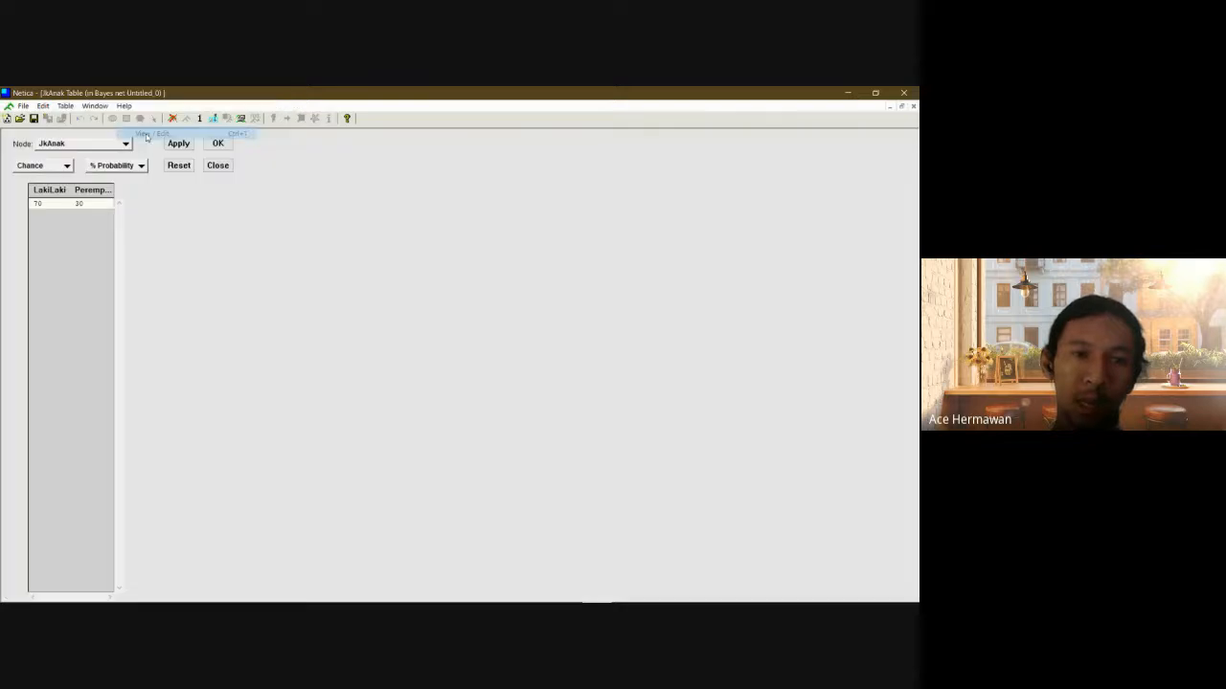
click(54, 203)
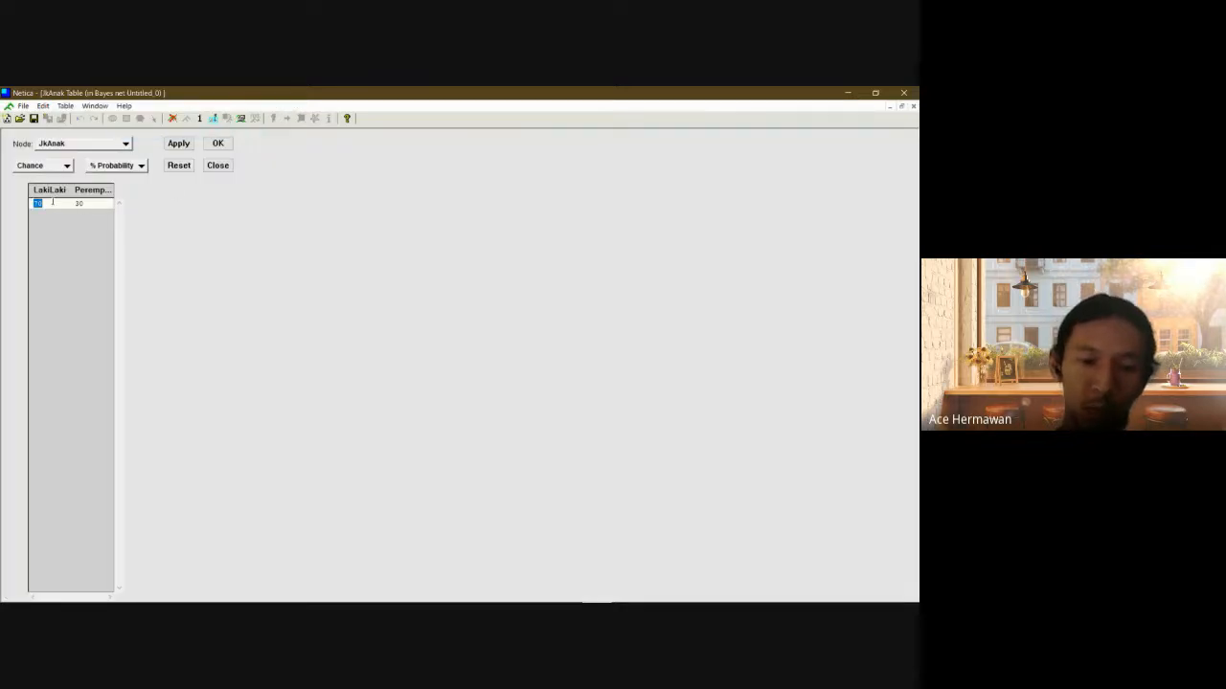
text(25)
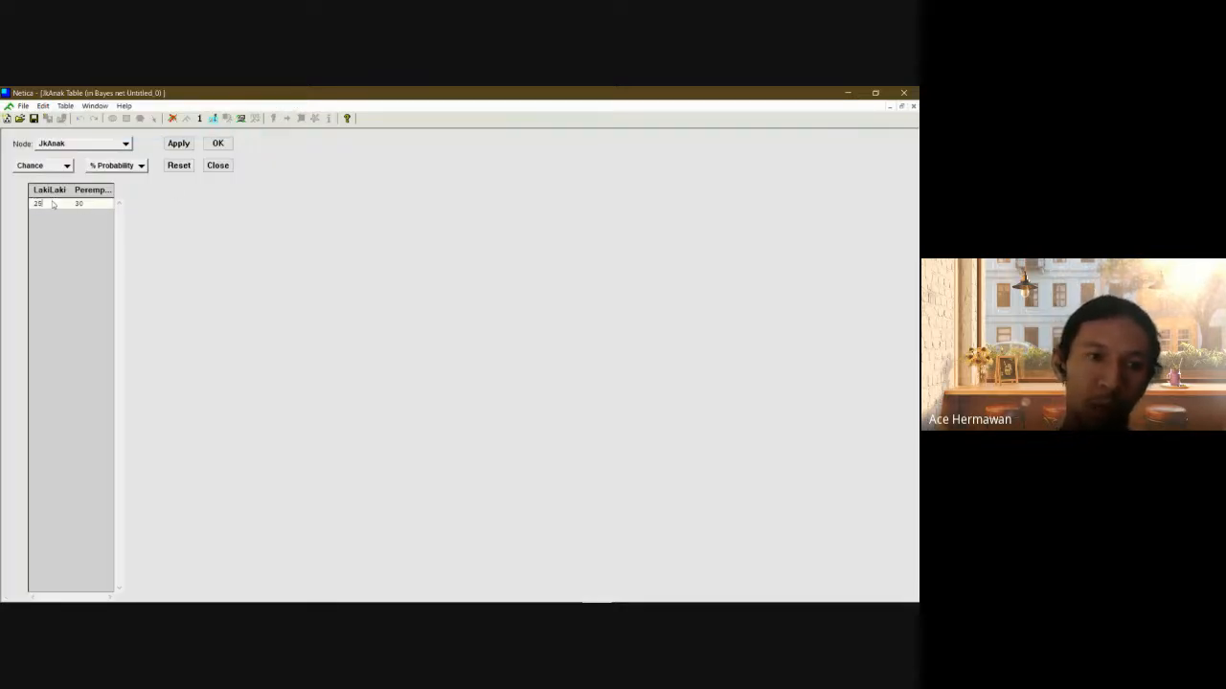
click(84, 203)
text(75)
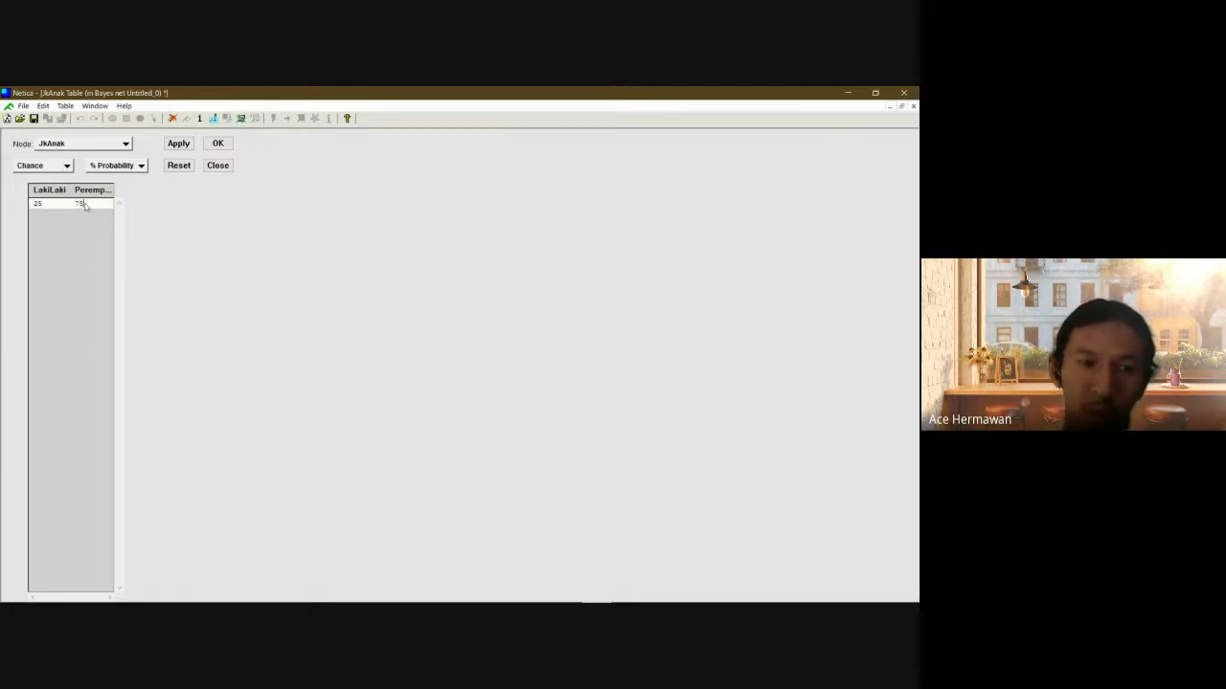
click(219, 143)
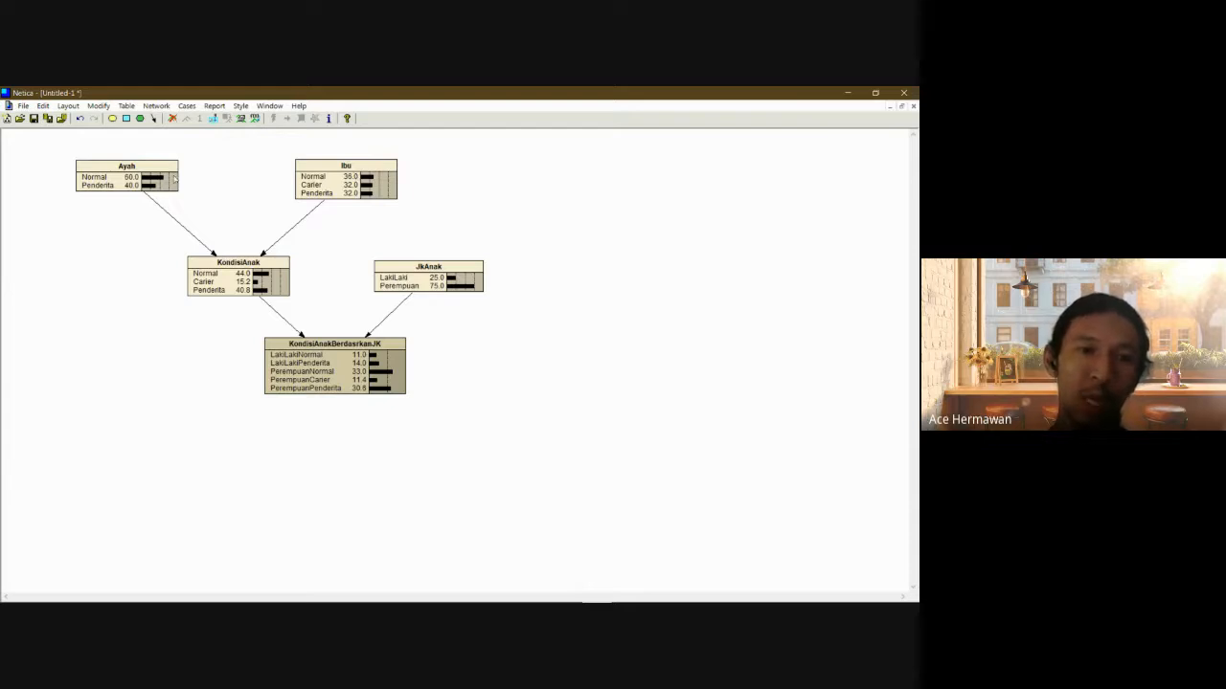
Open the probability table of the Ayah node and set Normal to 50 percent.
click(139, 166)
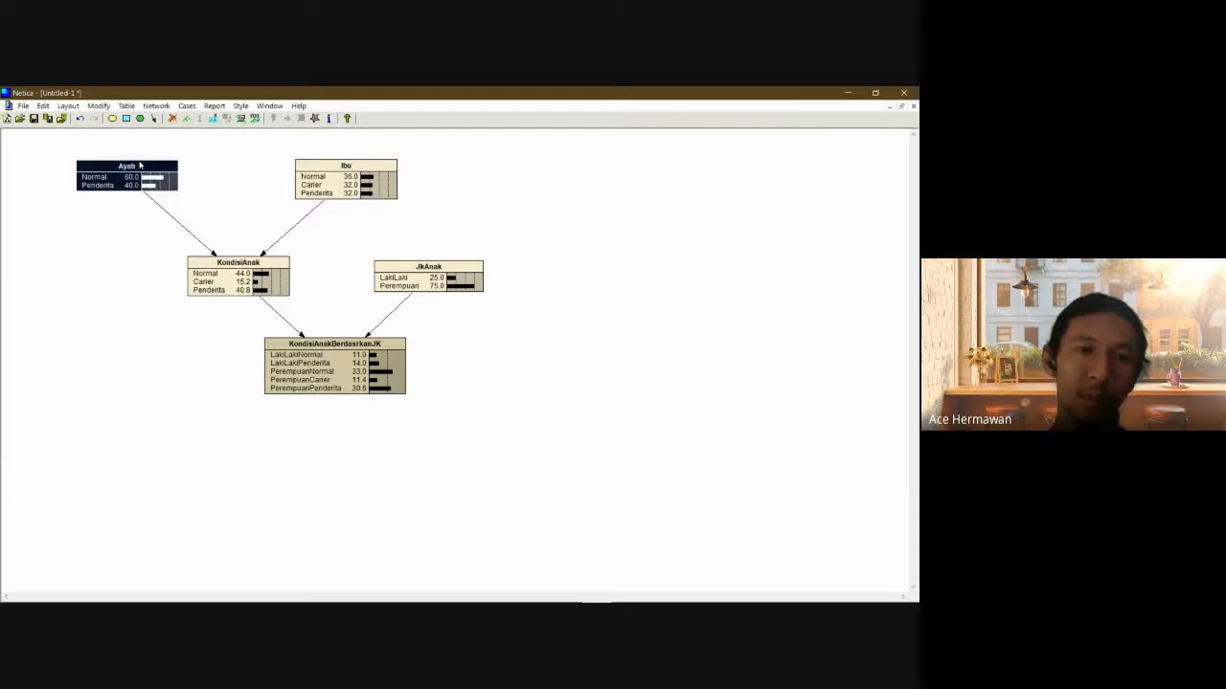
double_click(140, 166)
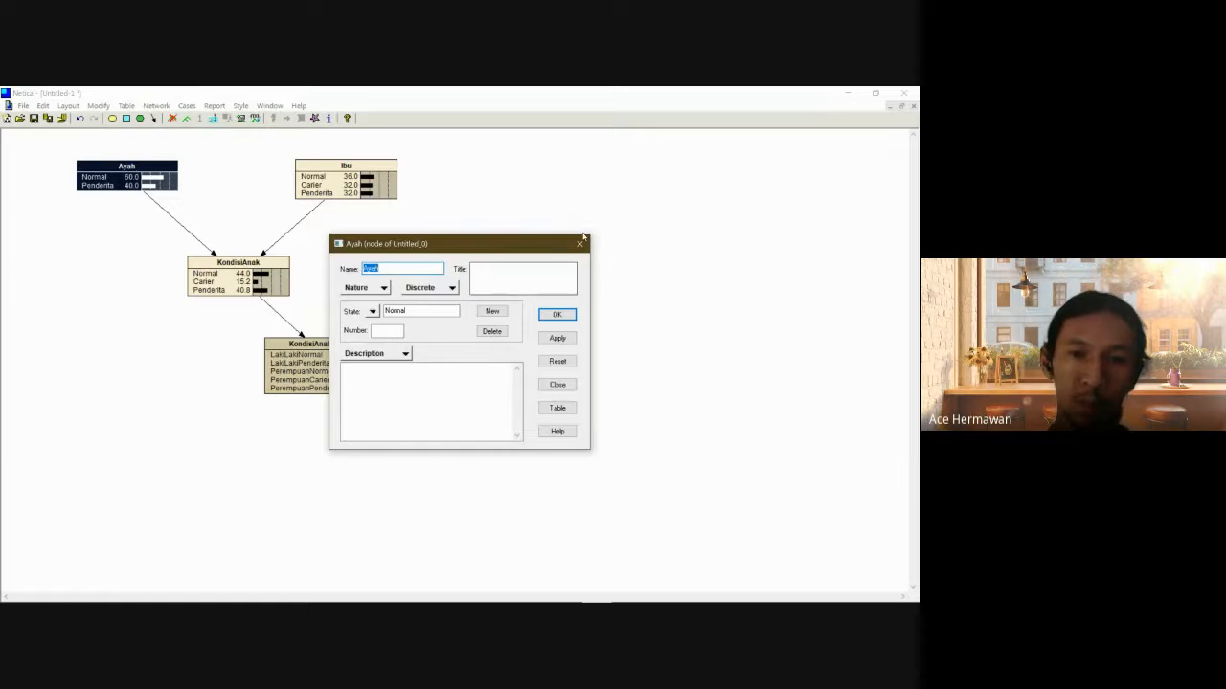
click(580, 244)
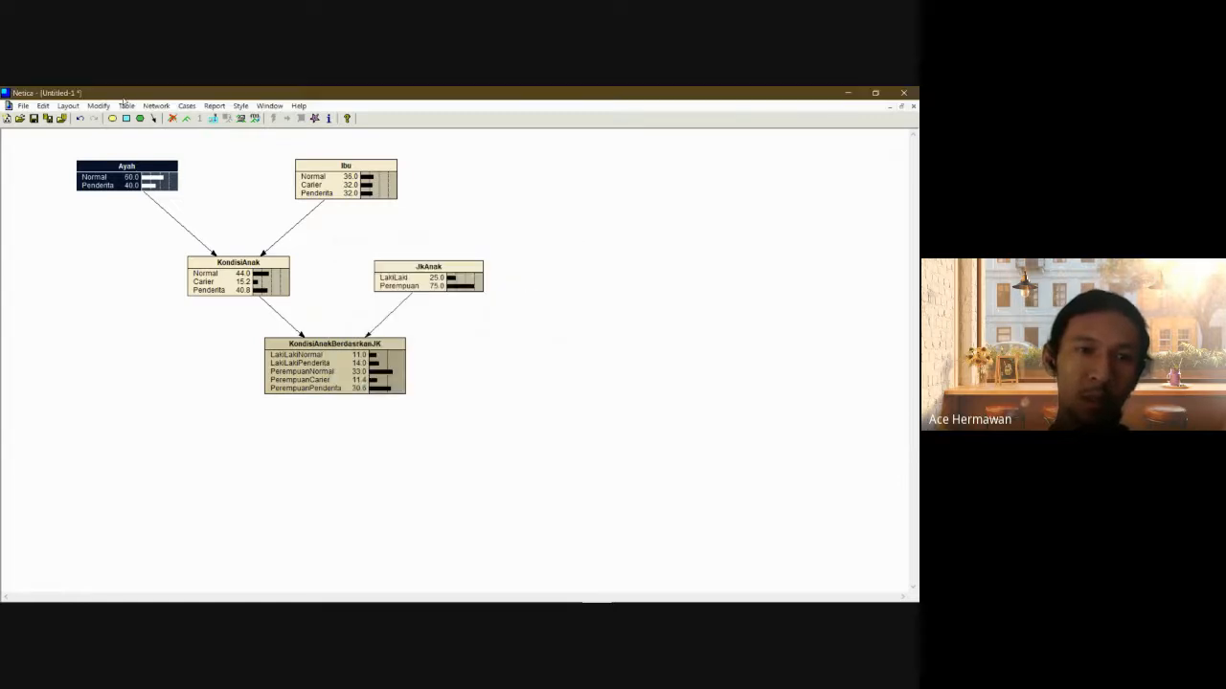
click(127, 106)
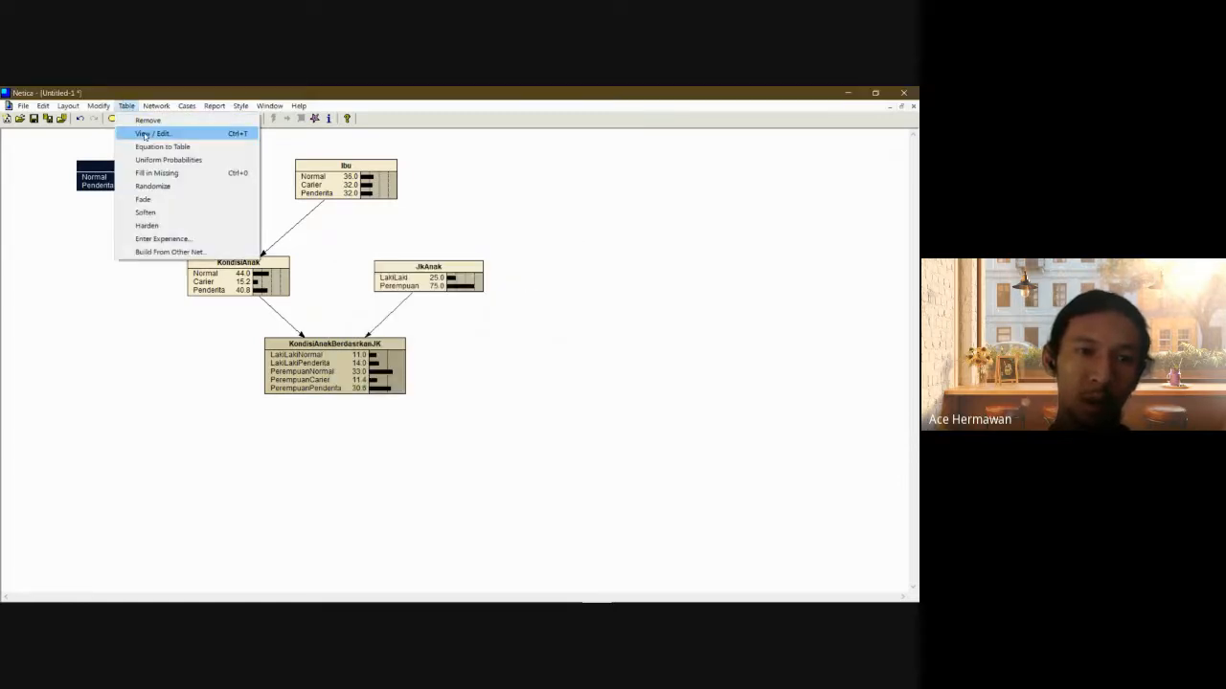
click(143, 136)
click(48, 202)
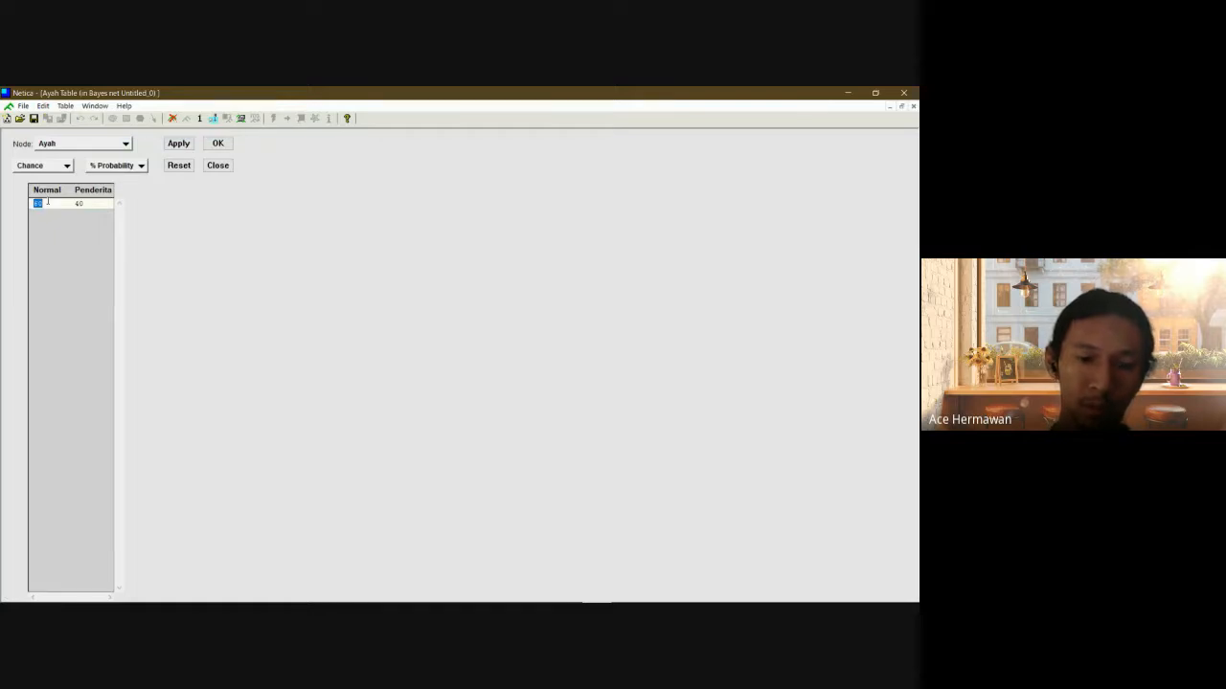
text(50)
click(178, 144)
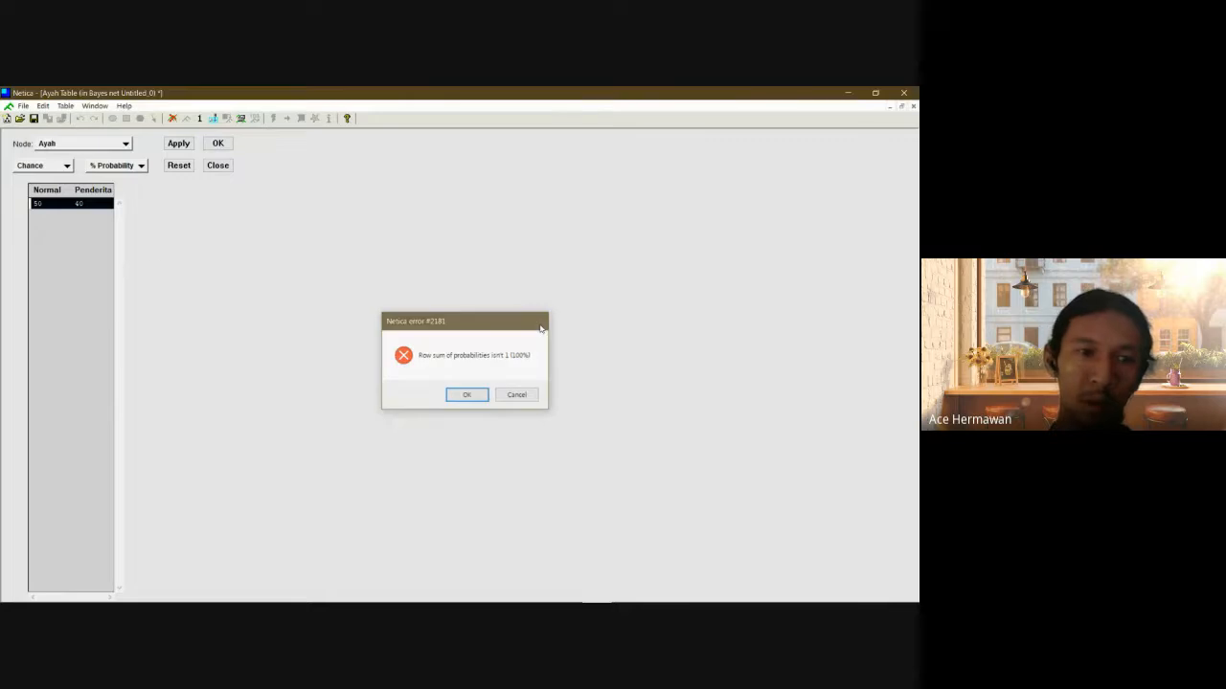
key(Return)
Set the Penderita probability of Ayah to 50 percent and accept the table.
click(89, 204)
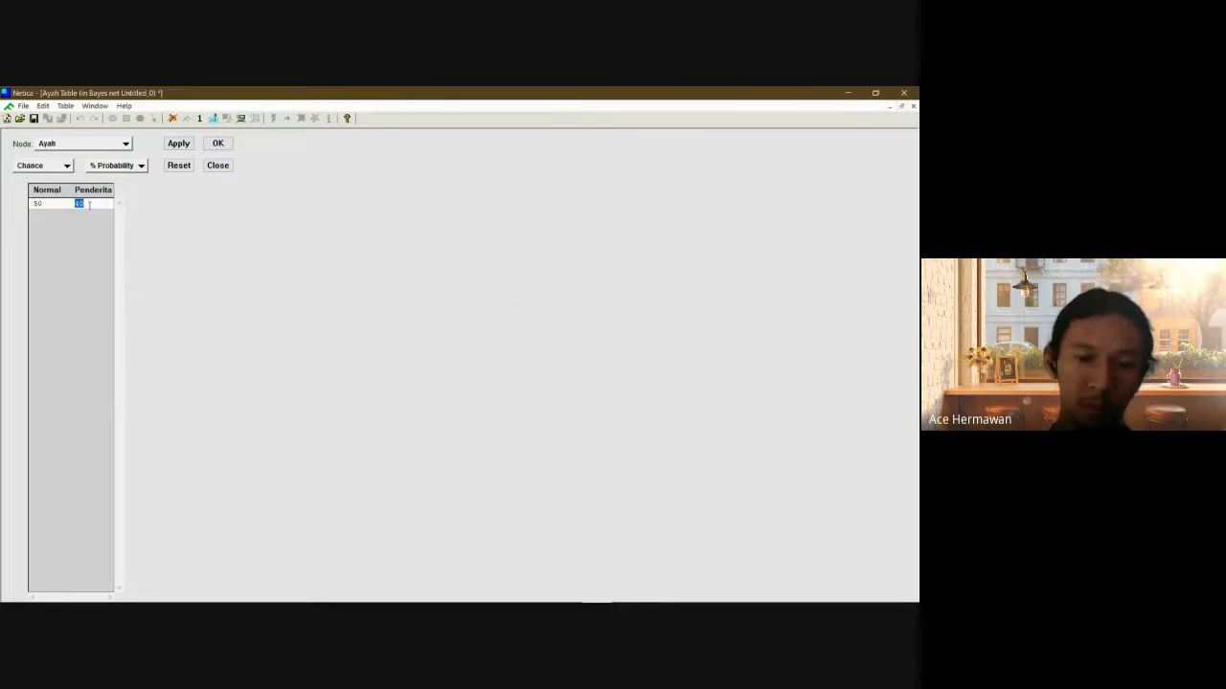
text(5)
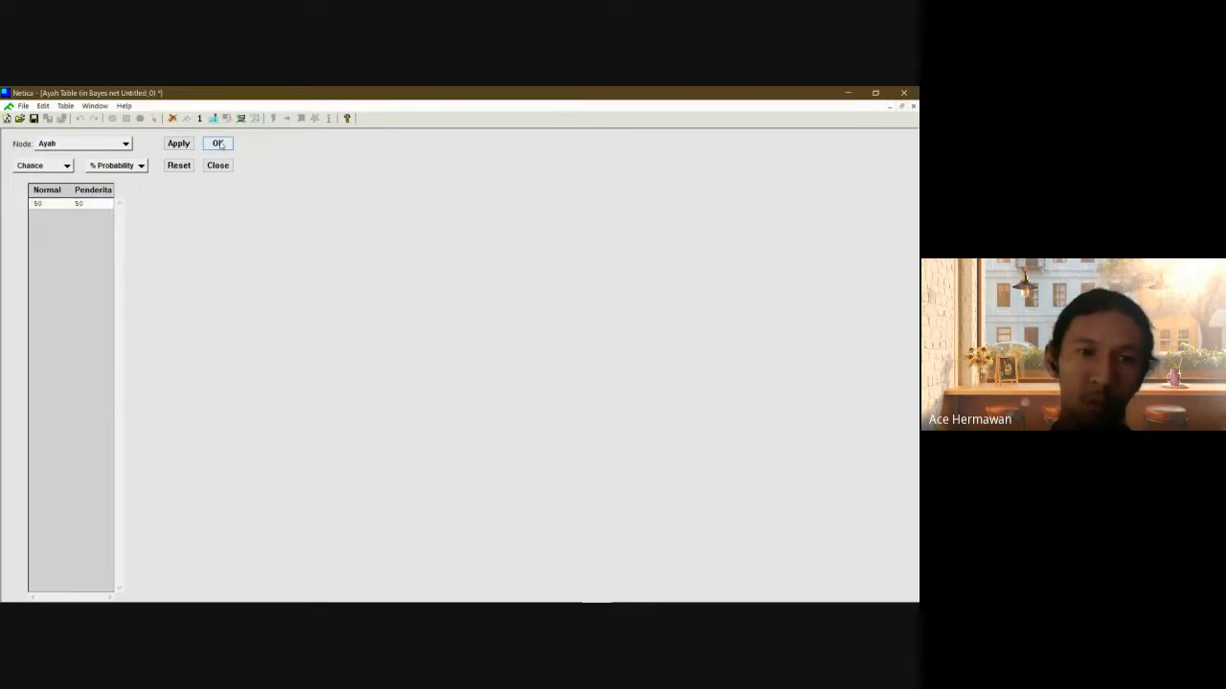
click(217, 143)
click(202, 332)
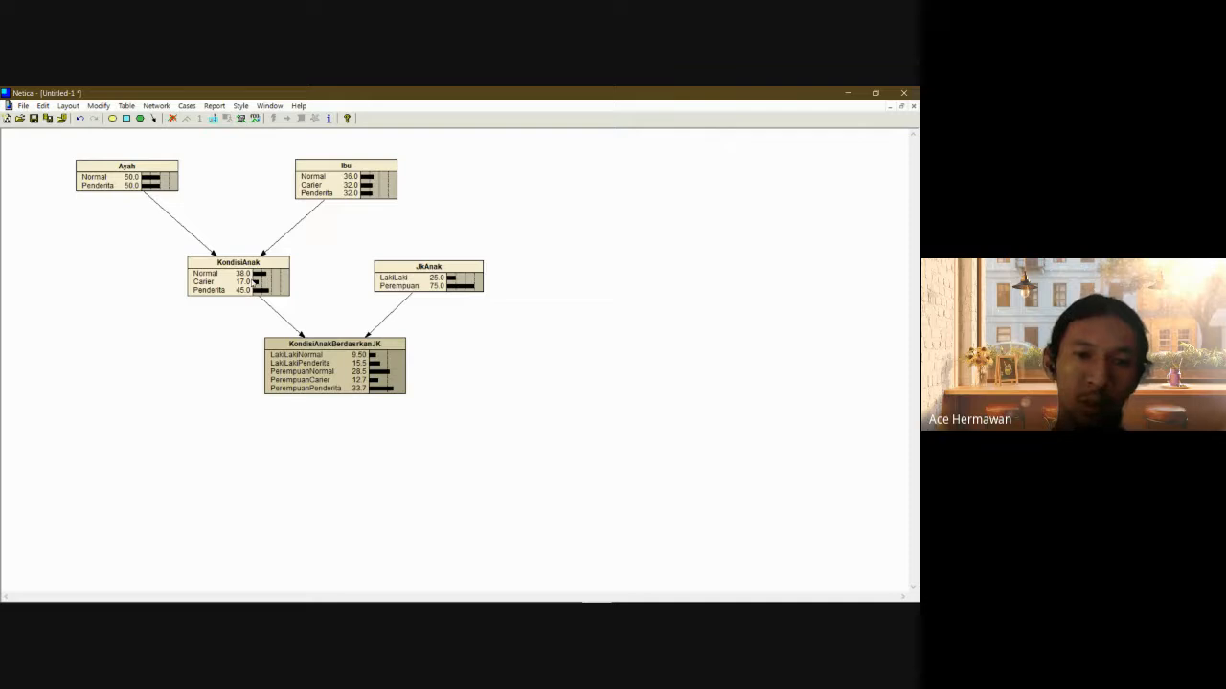
Set the Ibu probabilities to 33 percent Normal, 33 percent Carier and 34 percent Penderita, and accept the table.
click(367, 164)
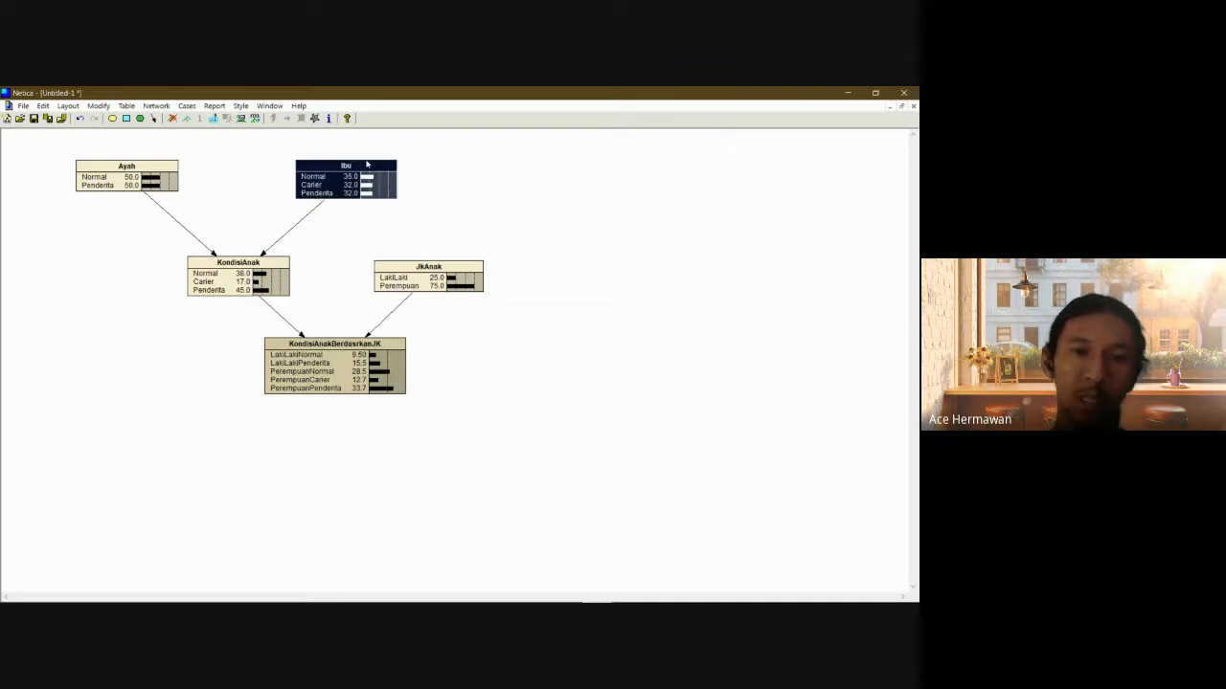
click(127, 105)
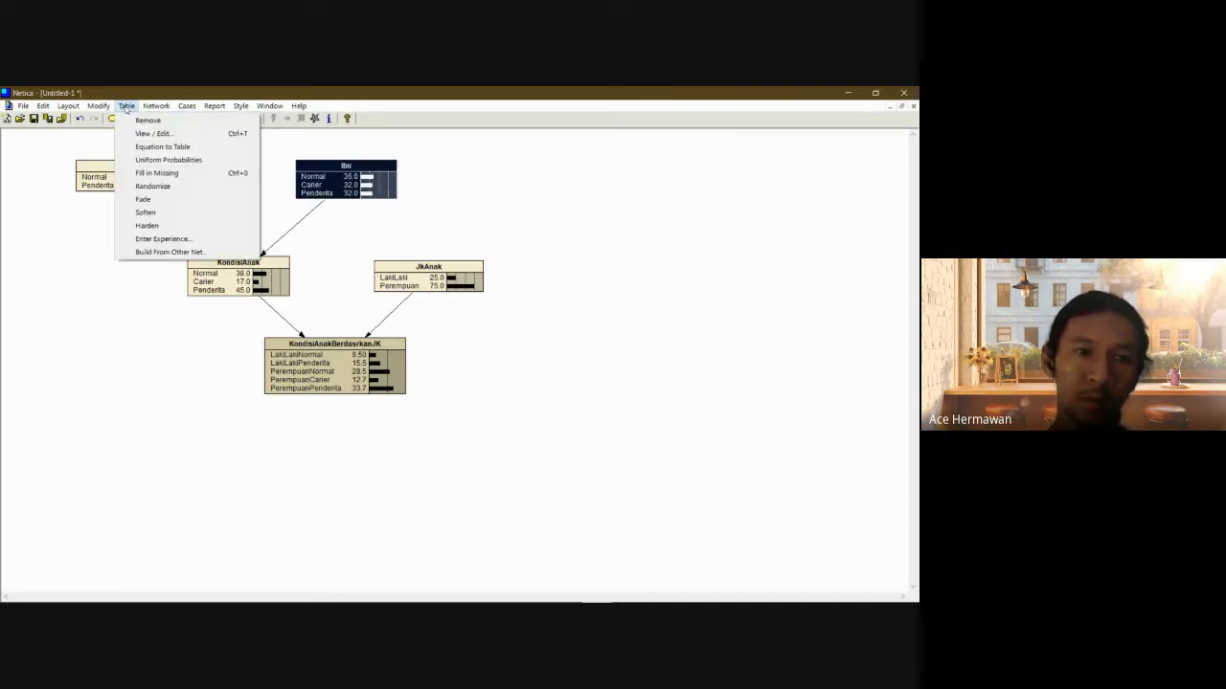
click(139, 133)
click(43, 205)
text(33)
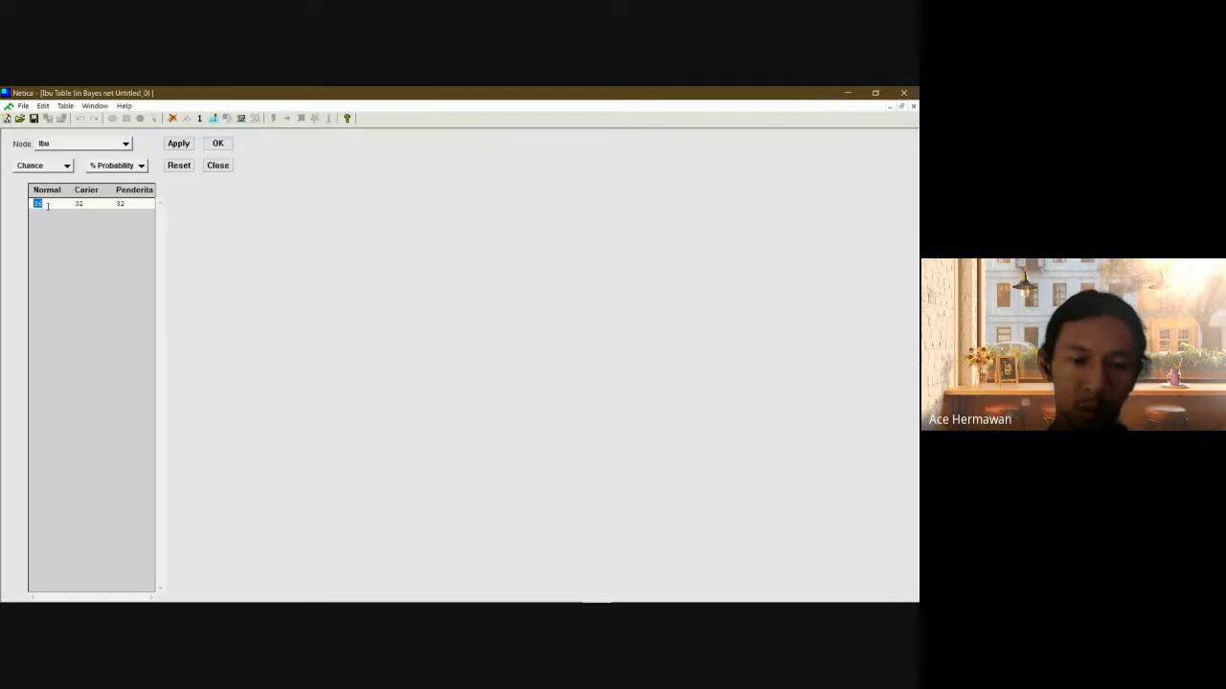
key(Tab)
text(33)
key(Tab)
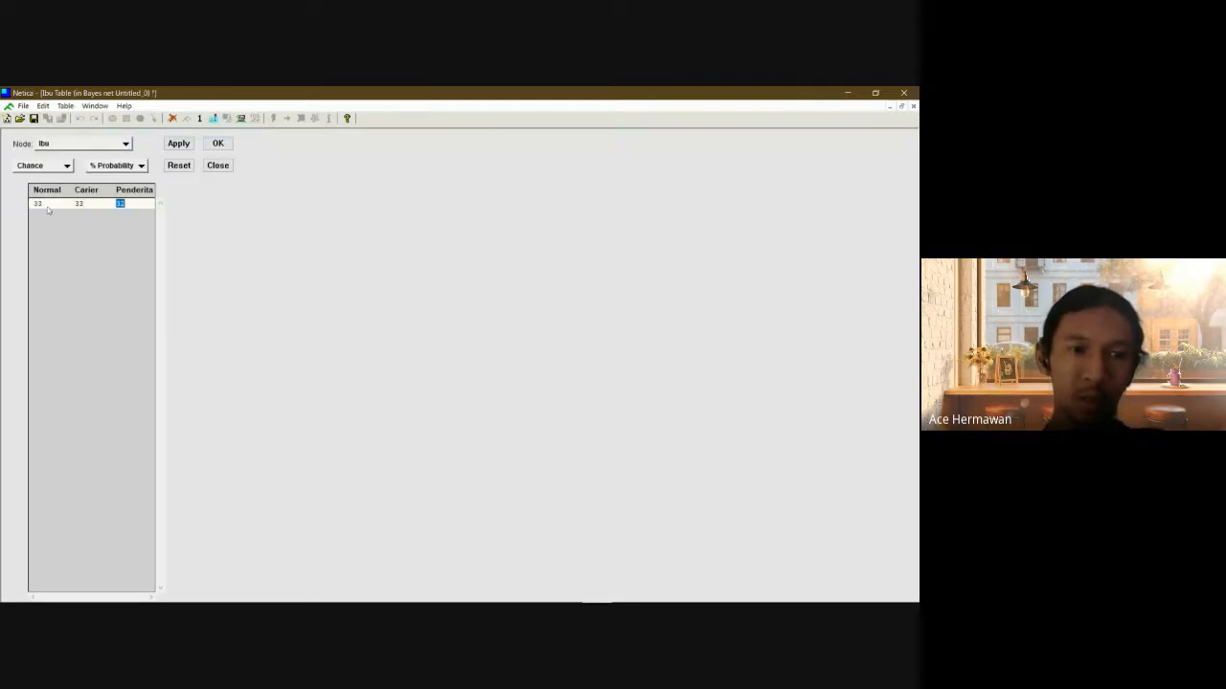
text(34)
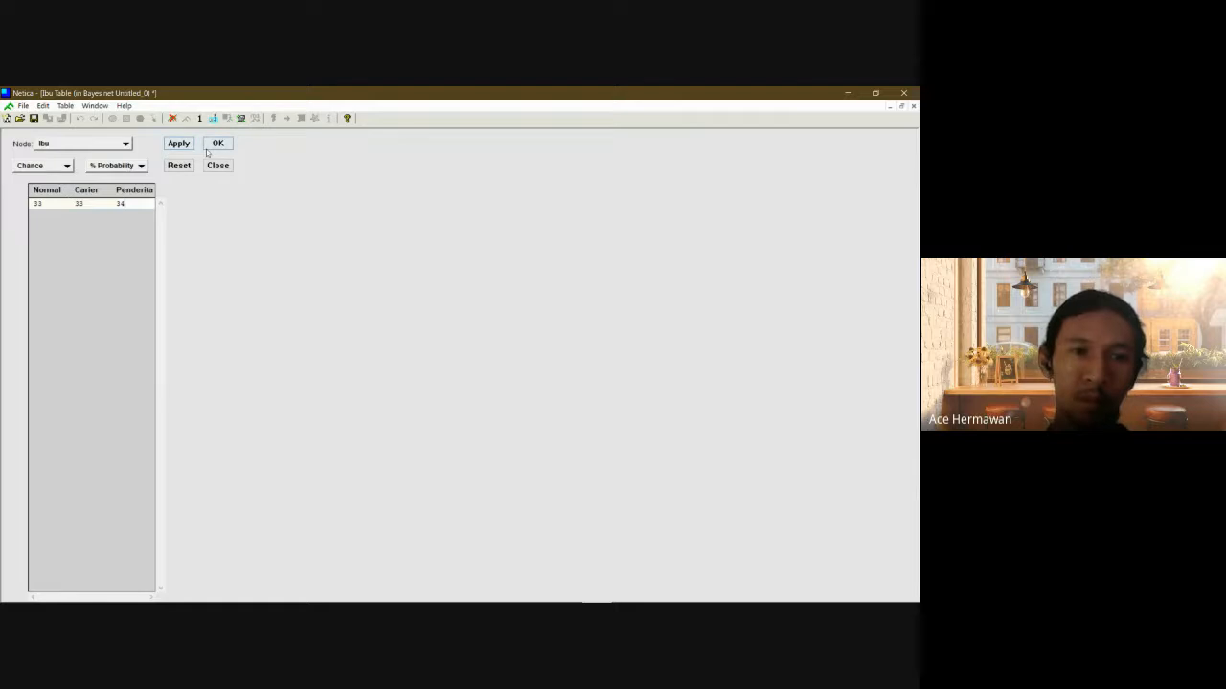
click(218, 145)
click(319, 248)
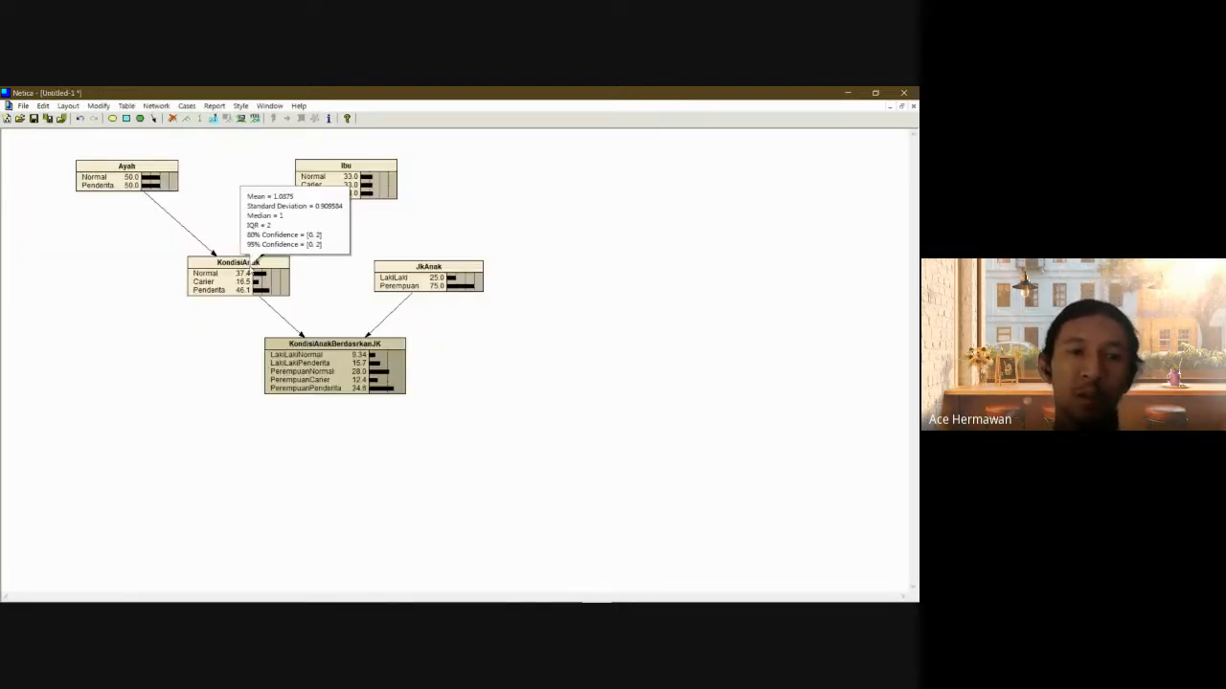
Set the Ayah probabilities to 60 percent Normal and 40 percent Penderita, and accept the table.
click(149, 166)
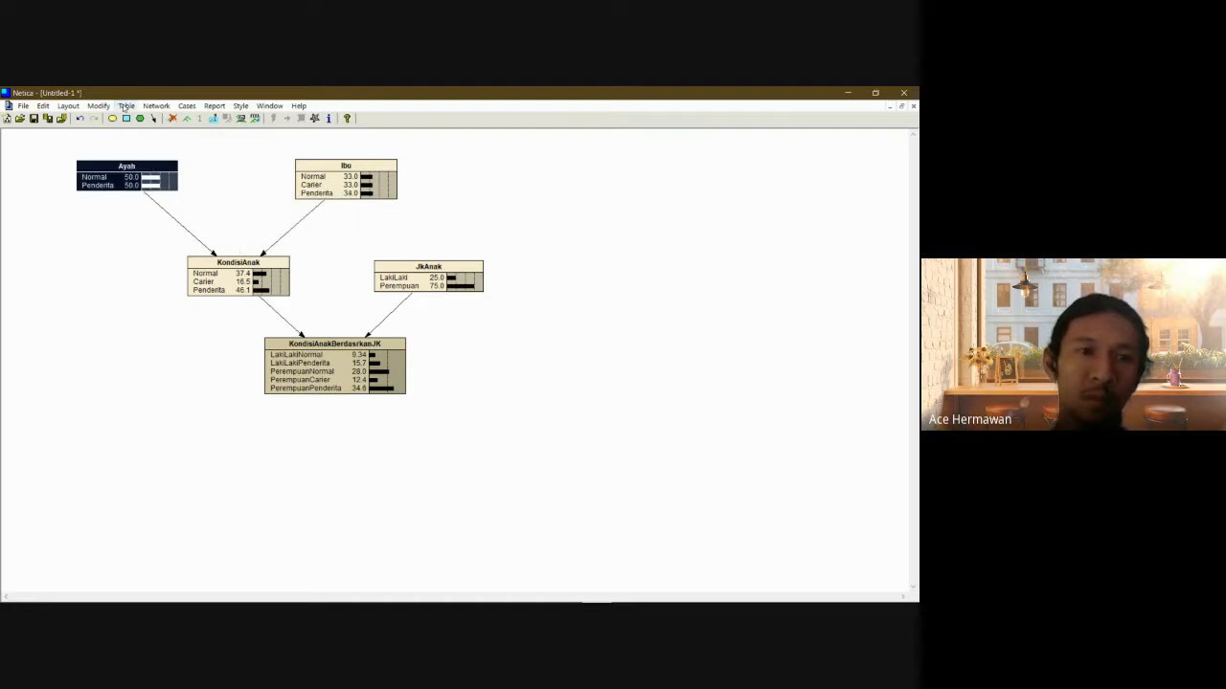
click(125, 106)
click(141, 132)
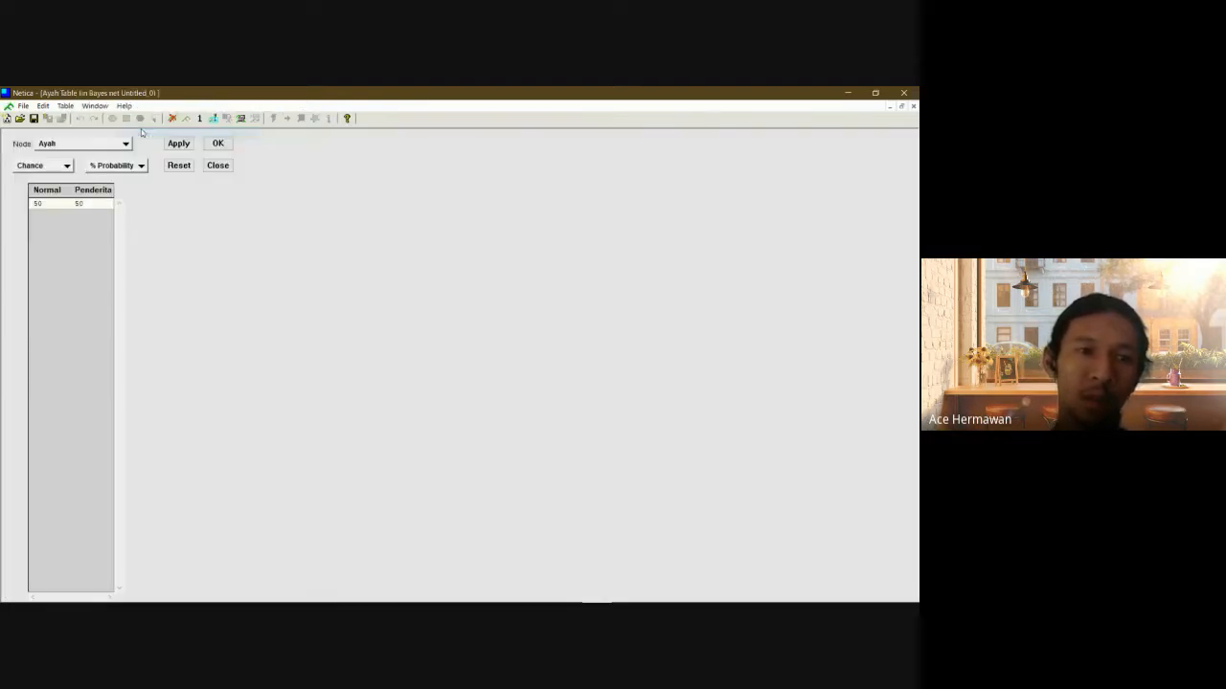
click(49, 203)
text(60)
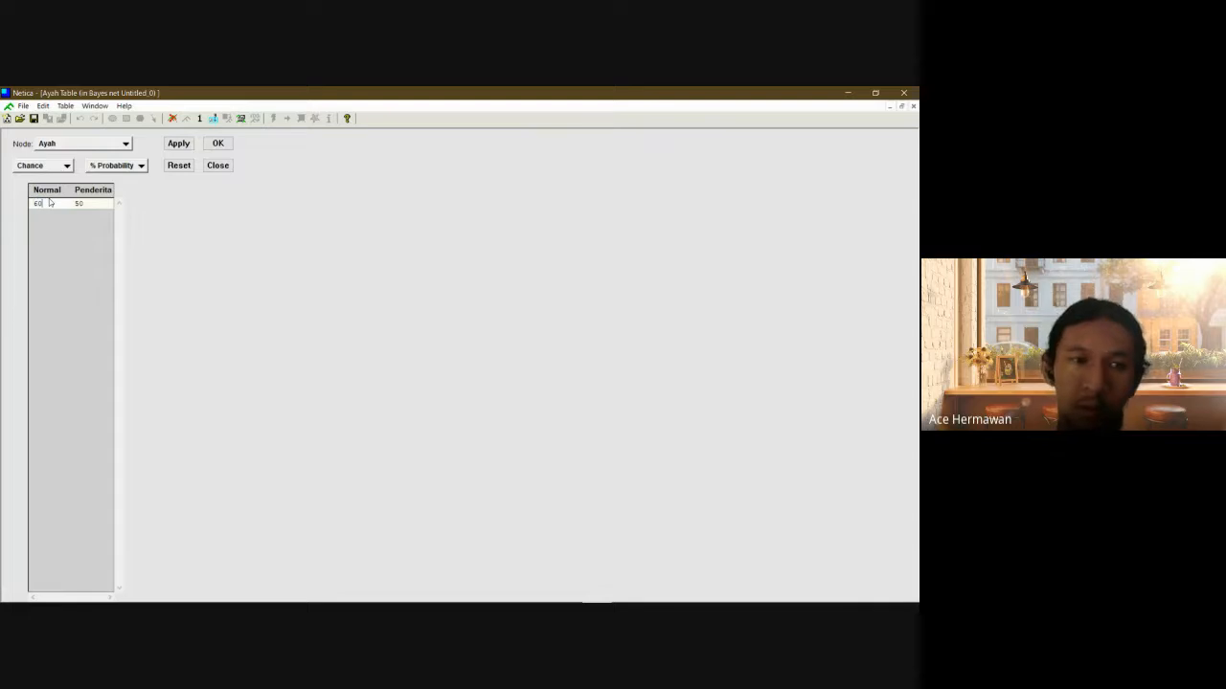
click(77, 204)
text(4)
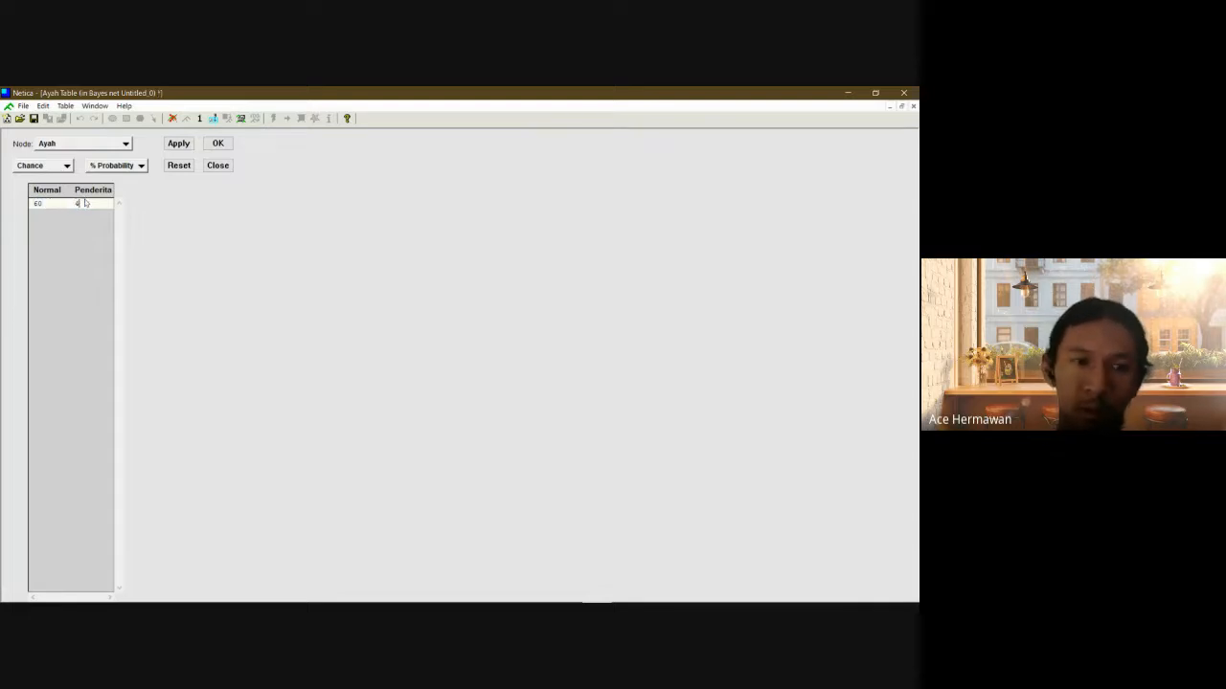
click(218, 143)
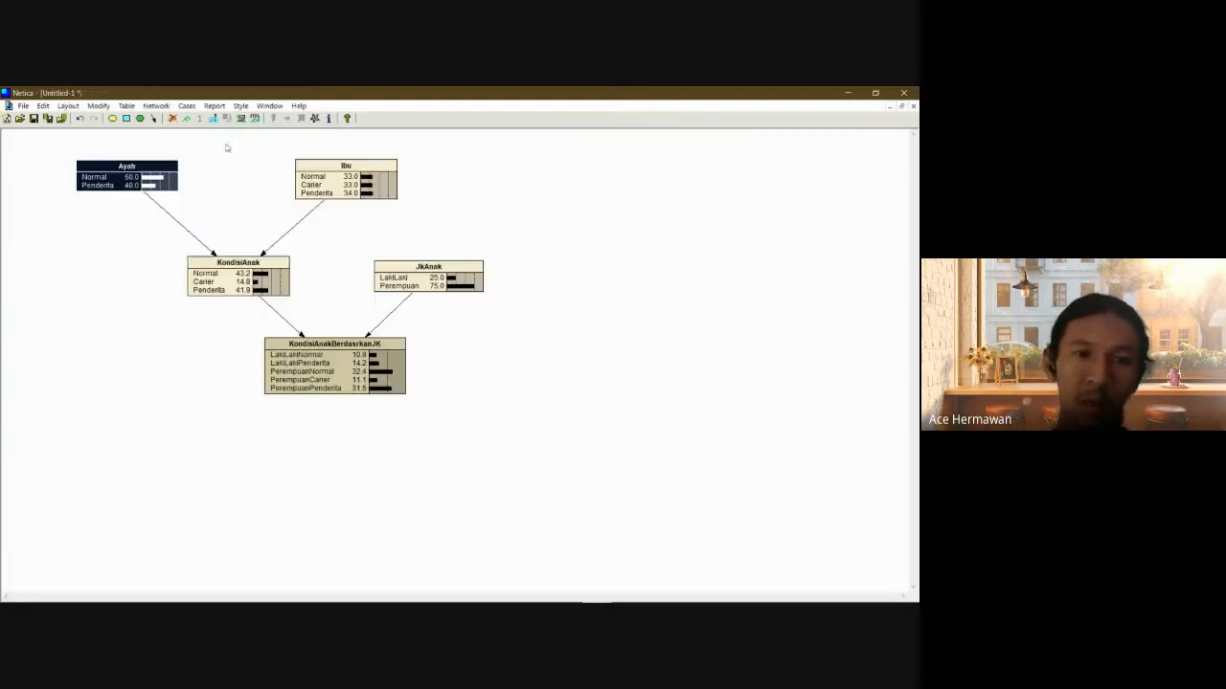
Set the Ibu probabilities to 36 percent Normal, 32 percent Carier and 32 percent Penderita, and accept the table.
click(344, 166)
click(127, 106)
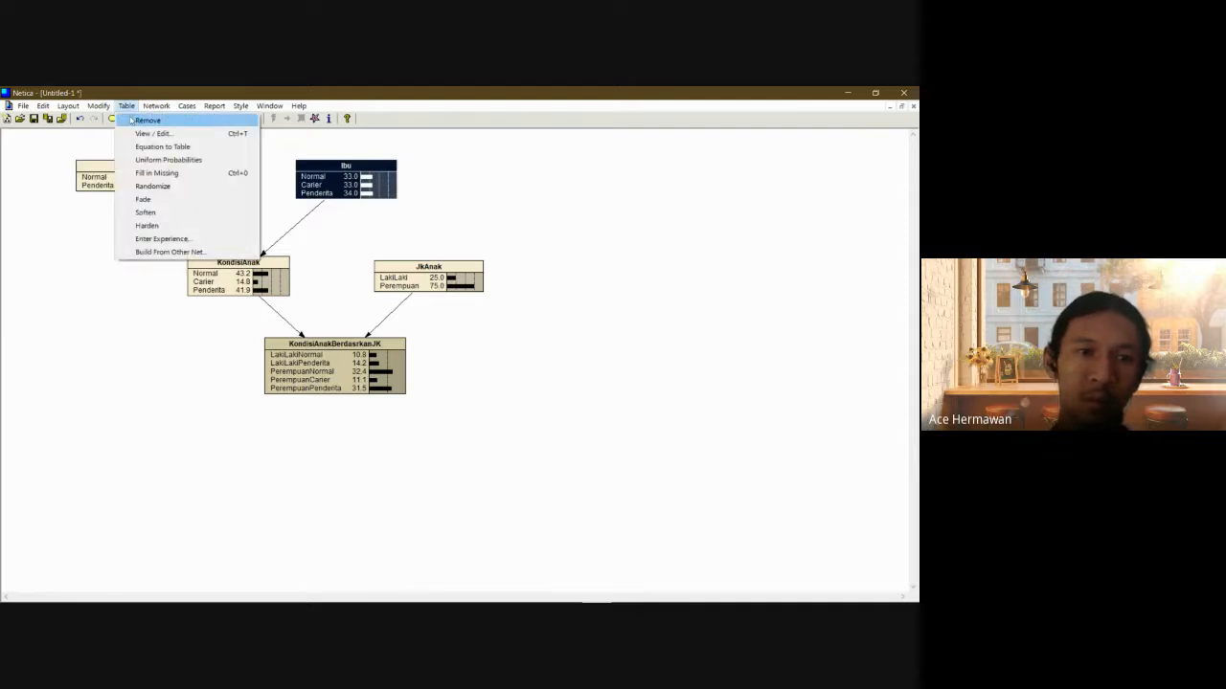
click(149, 133)
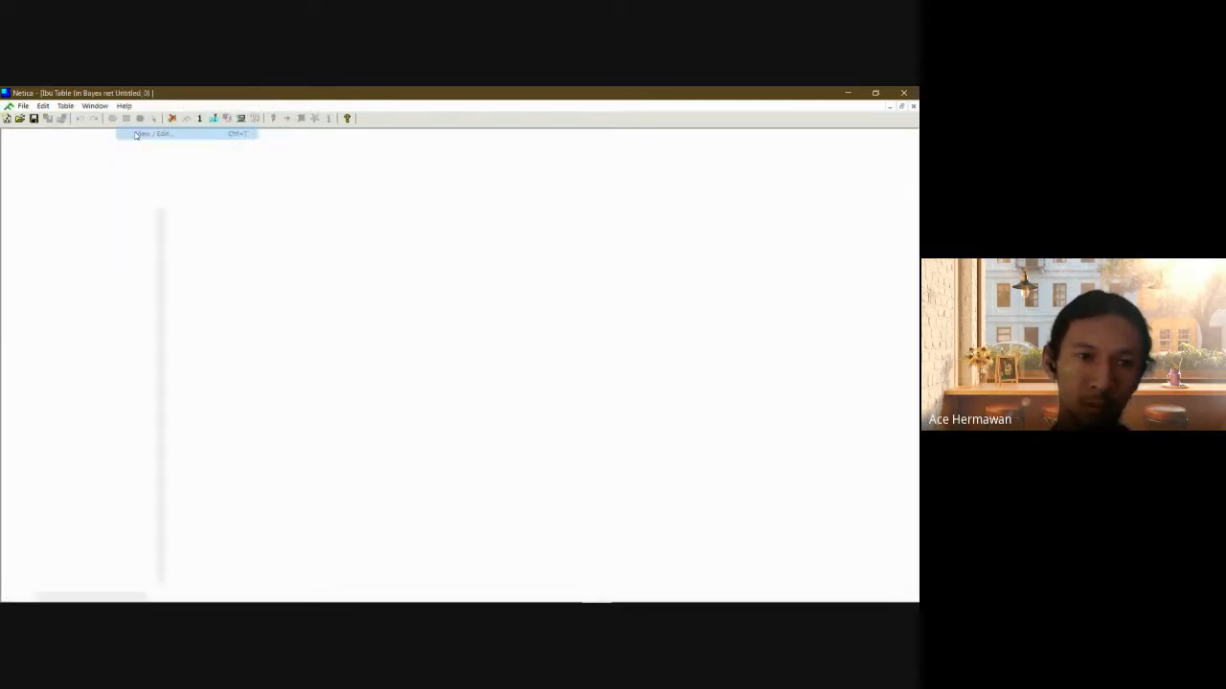
click(43, 203)
click(43, 204)
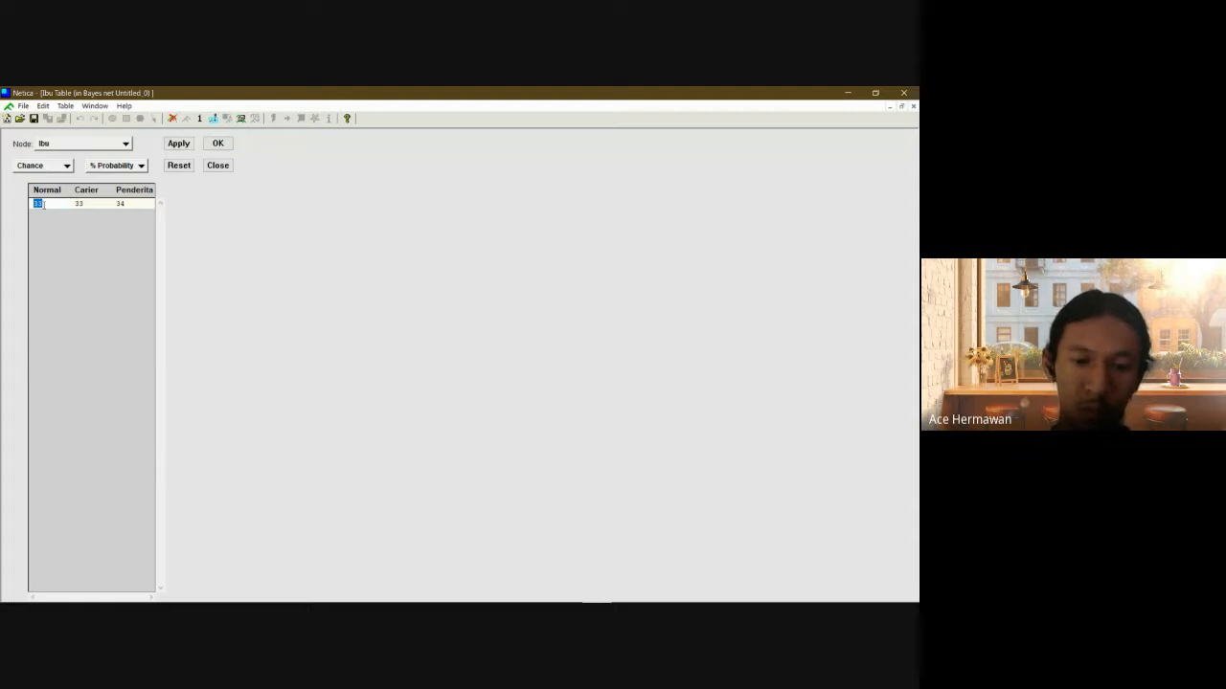
text(36)
key(Tab)
text(32)
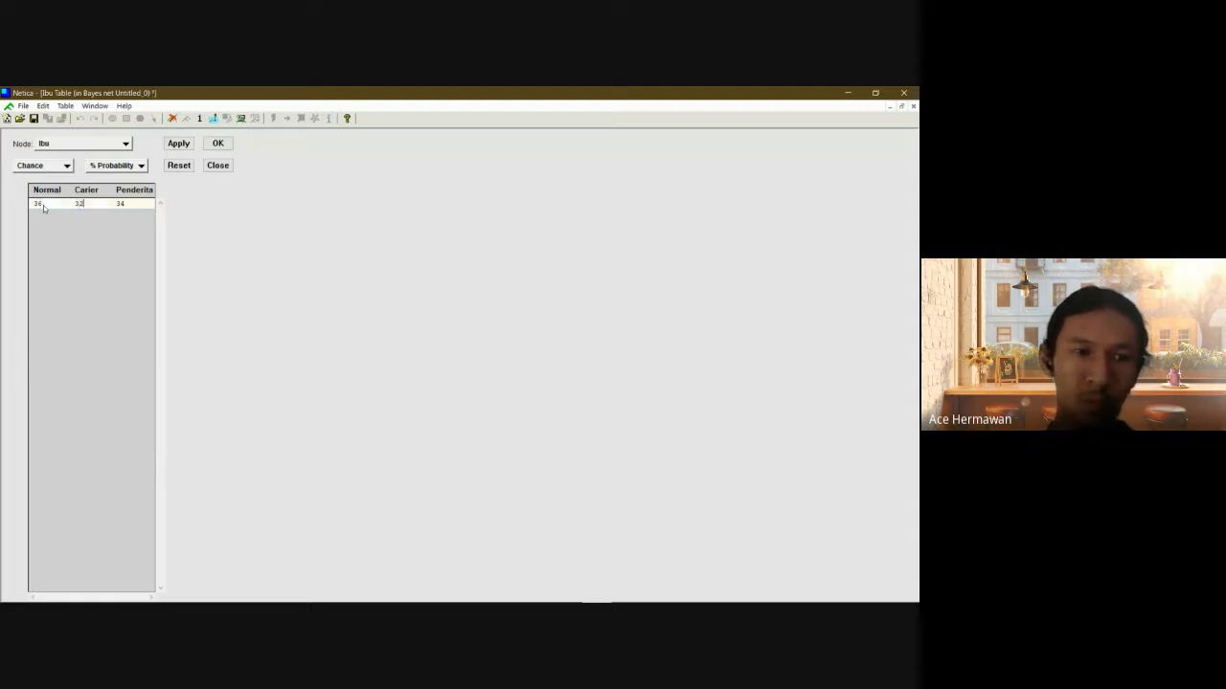
key(Tab)
text(32)
click(218, 142)
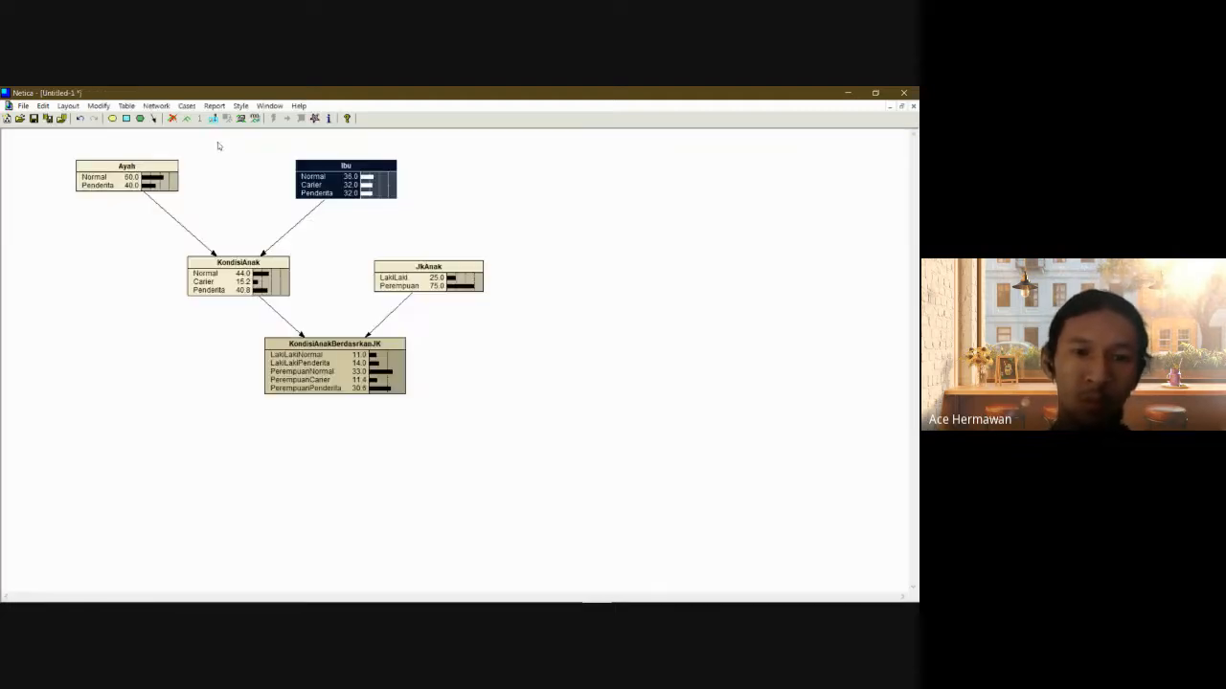
Open the probability table of the JkAnak node and set LakiLaki to 50 percent.
click(385, 267)
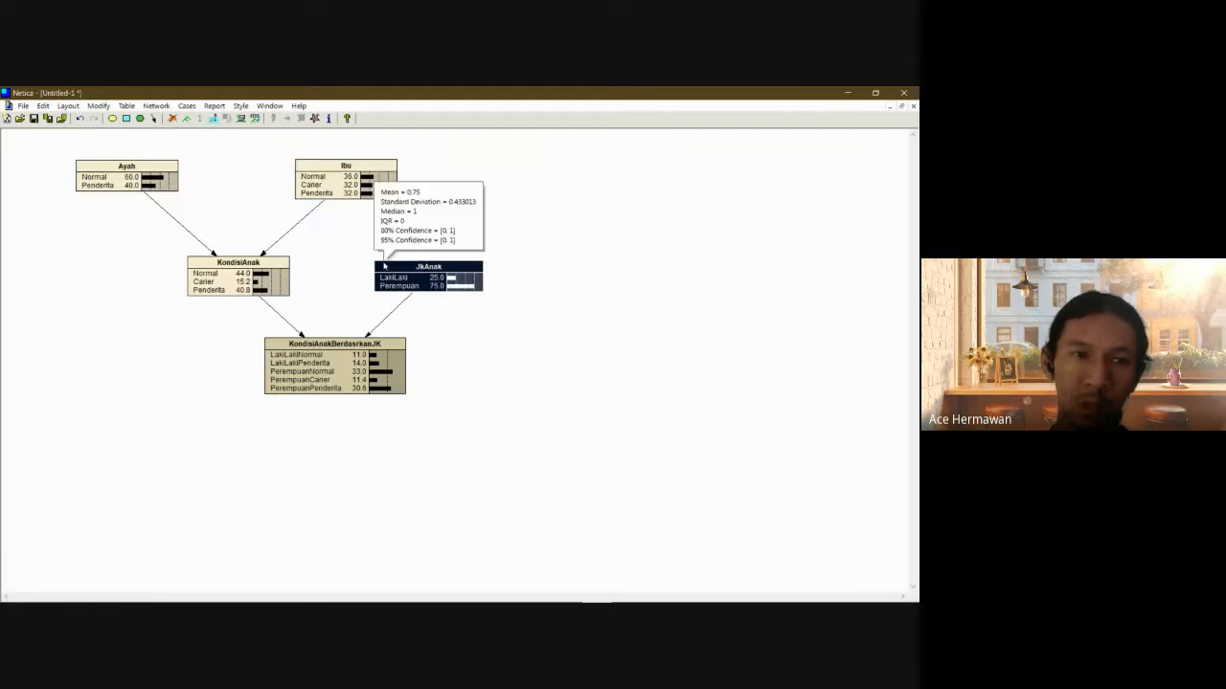
click(126, 105)
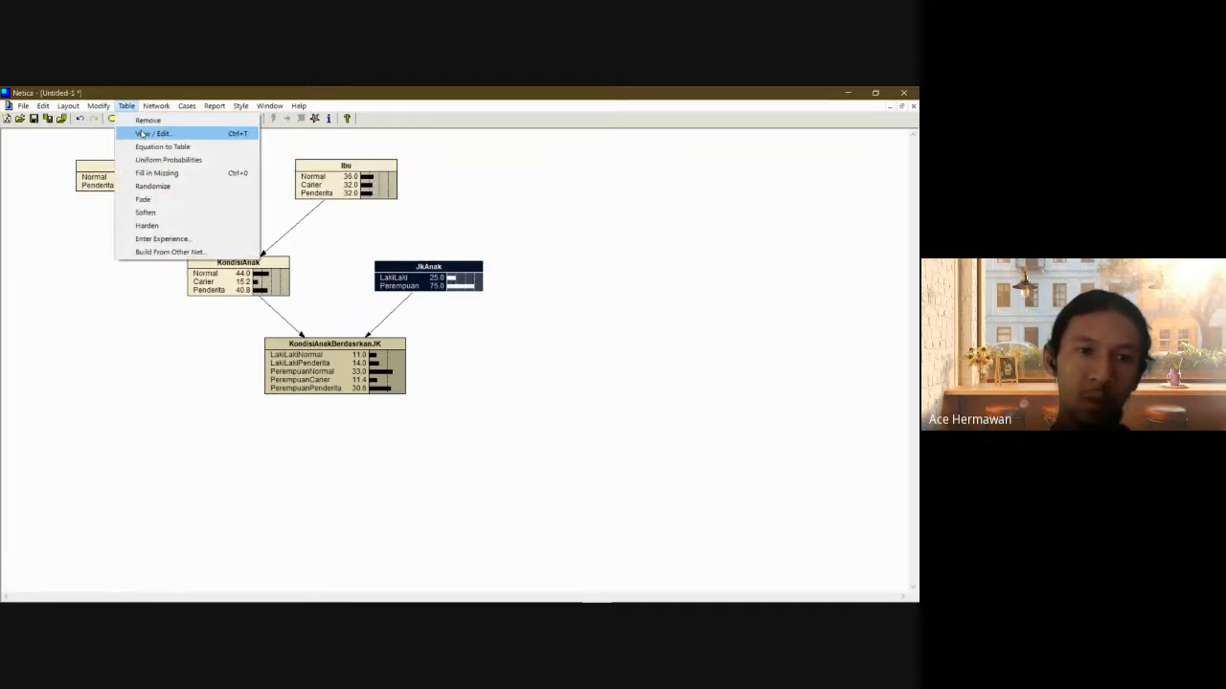
click(140, 134)
click(48, 204)
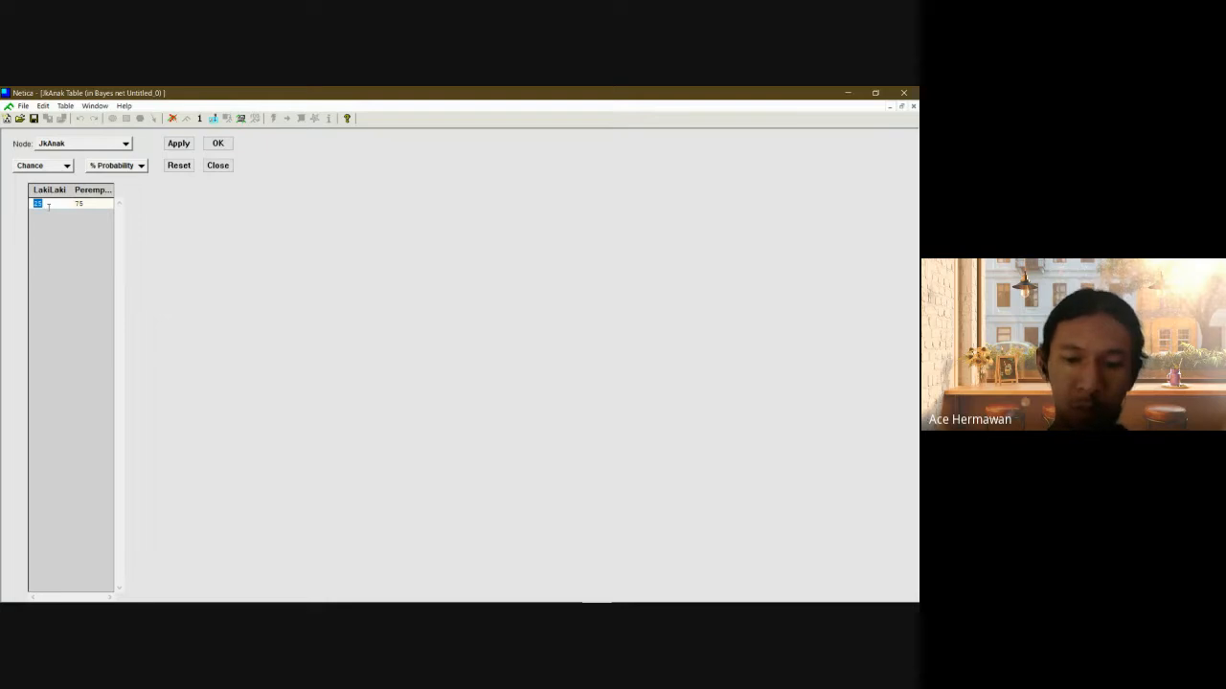
text(50)
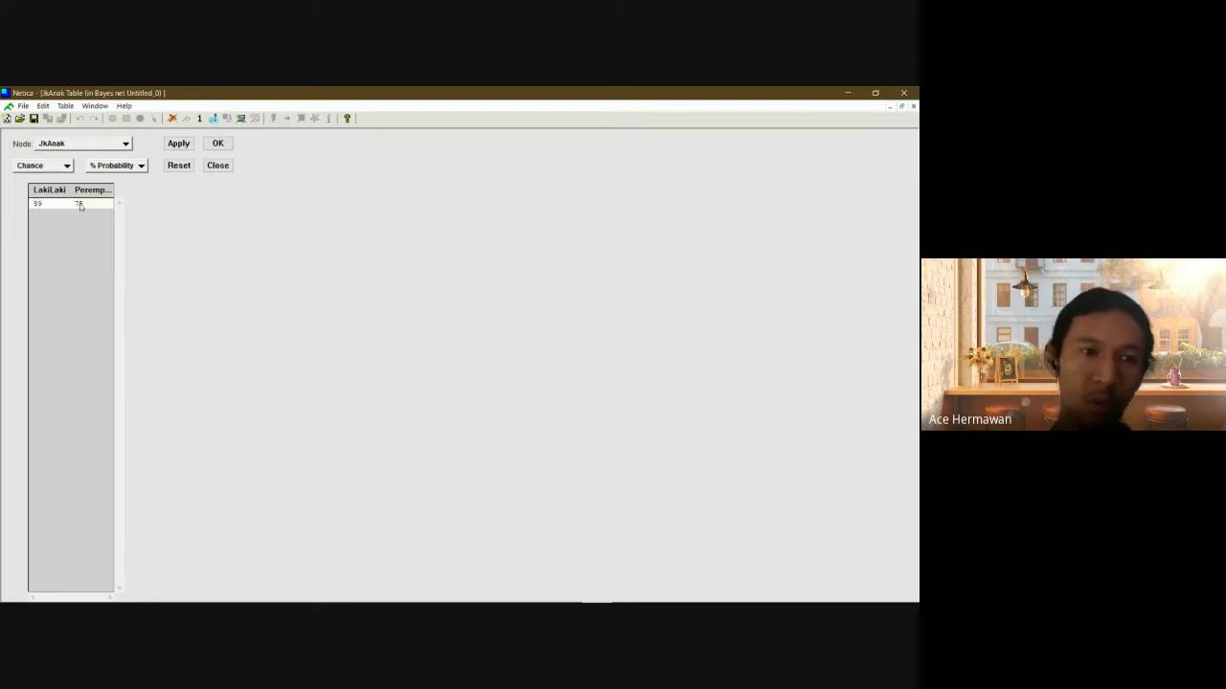
click(60, 207)
key(BackSpace)
text(0)
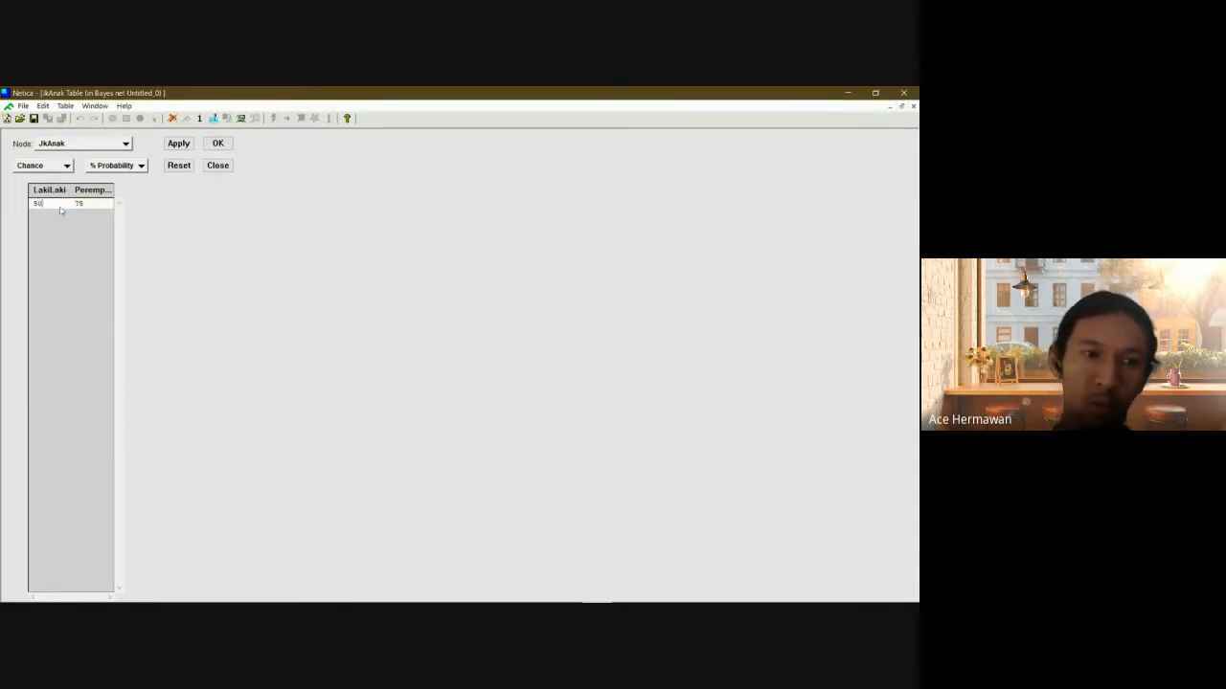
Set the Perempuan probability of JkAnak to 50 percent and accept the table.
click(107, 205)
text(5)
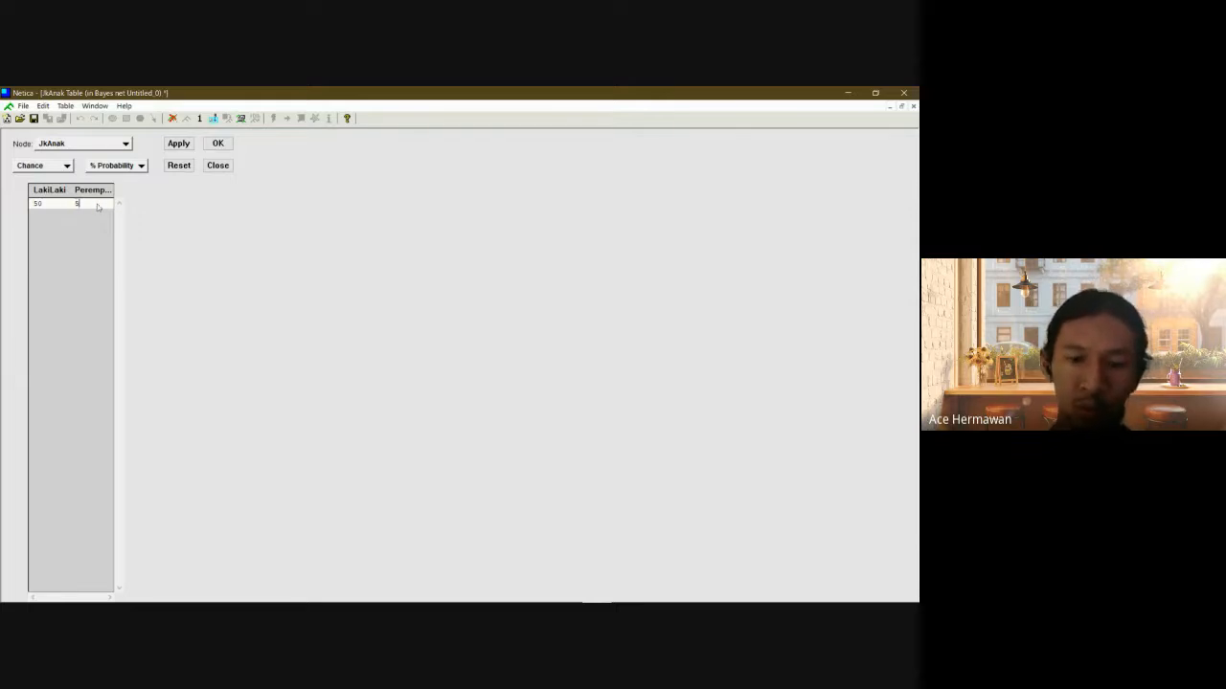
text(0)
click(219, 144)
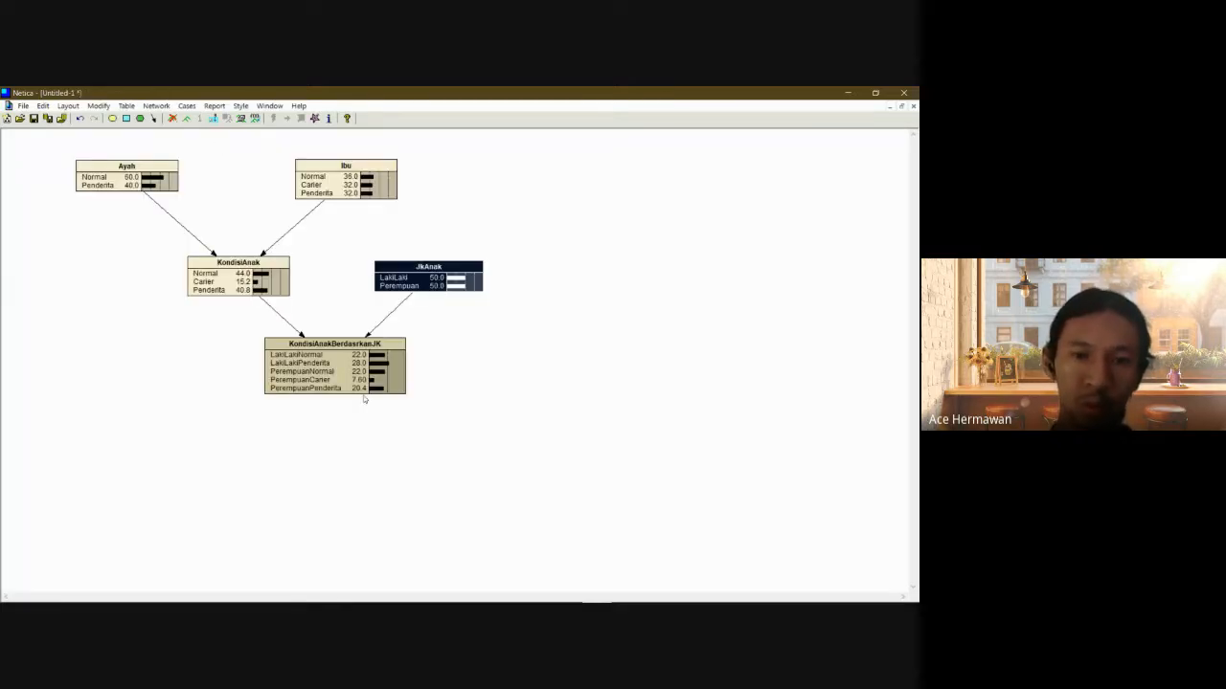
click(359, 415)
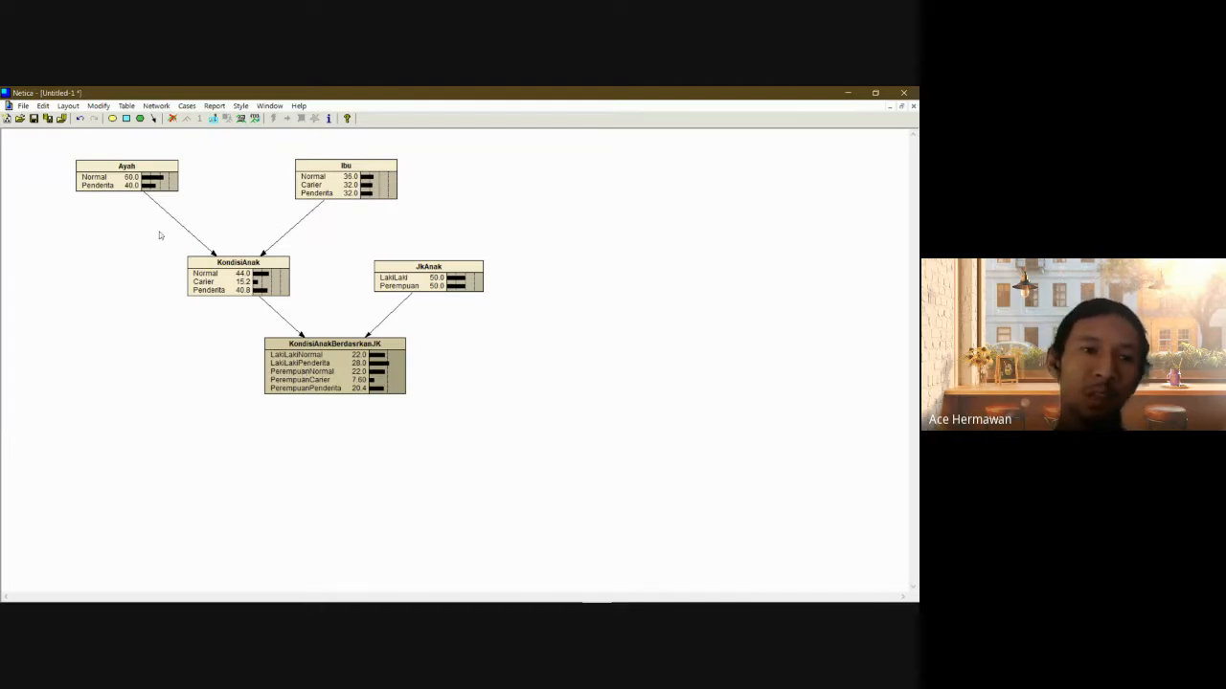
Save the network as "Hasil Analisa blind Colour" in the Tubes AI kelompok 6 folder.
click(23, 105)
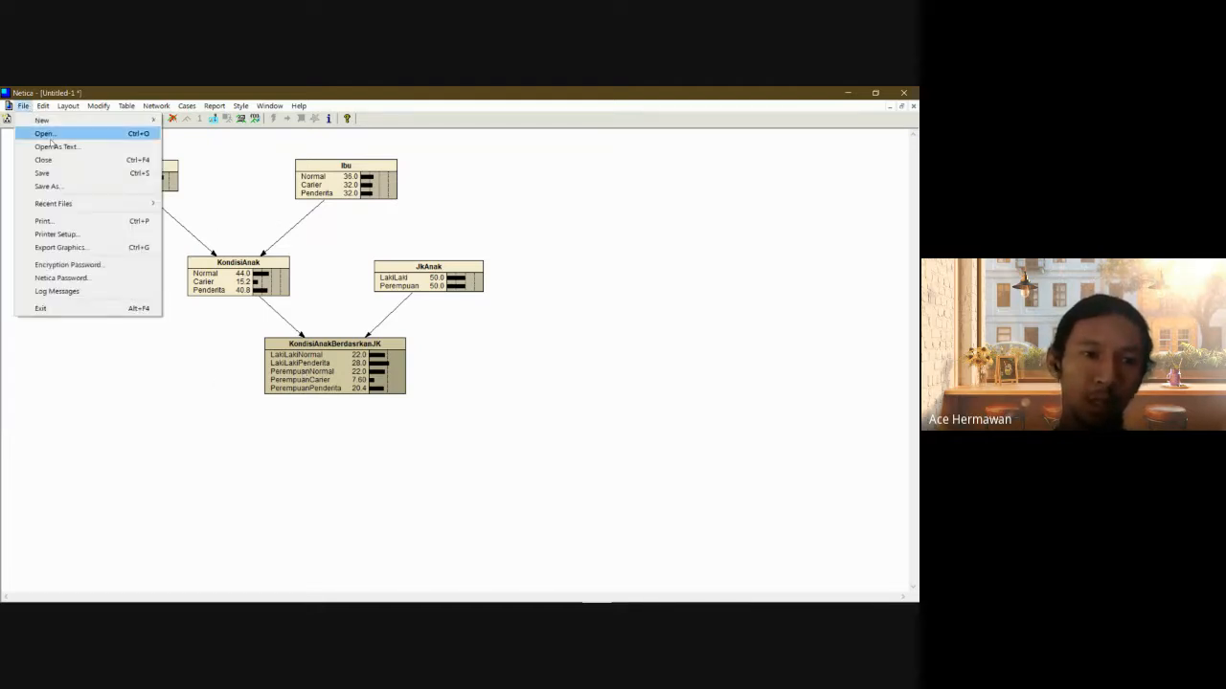
click(53, 185)
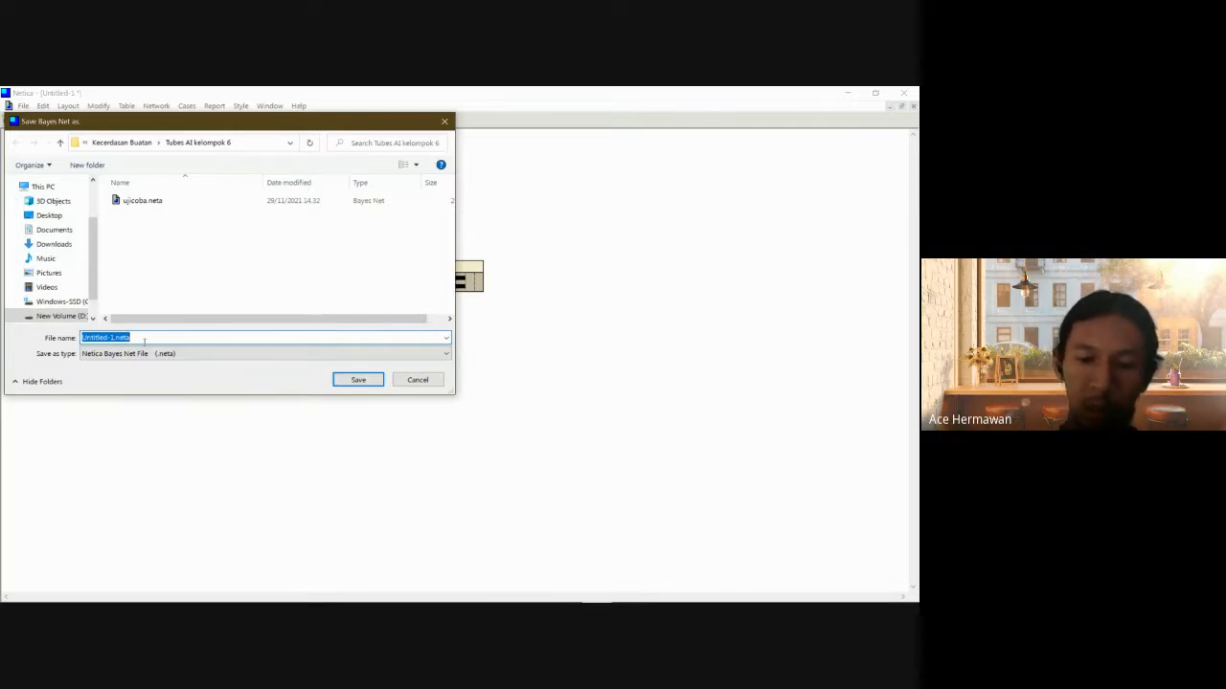
text(ha)
key(BackSpace)
key(BackSpace)
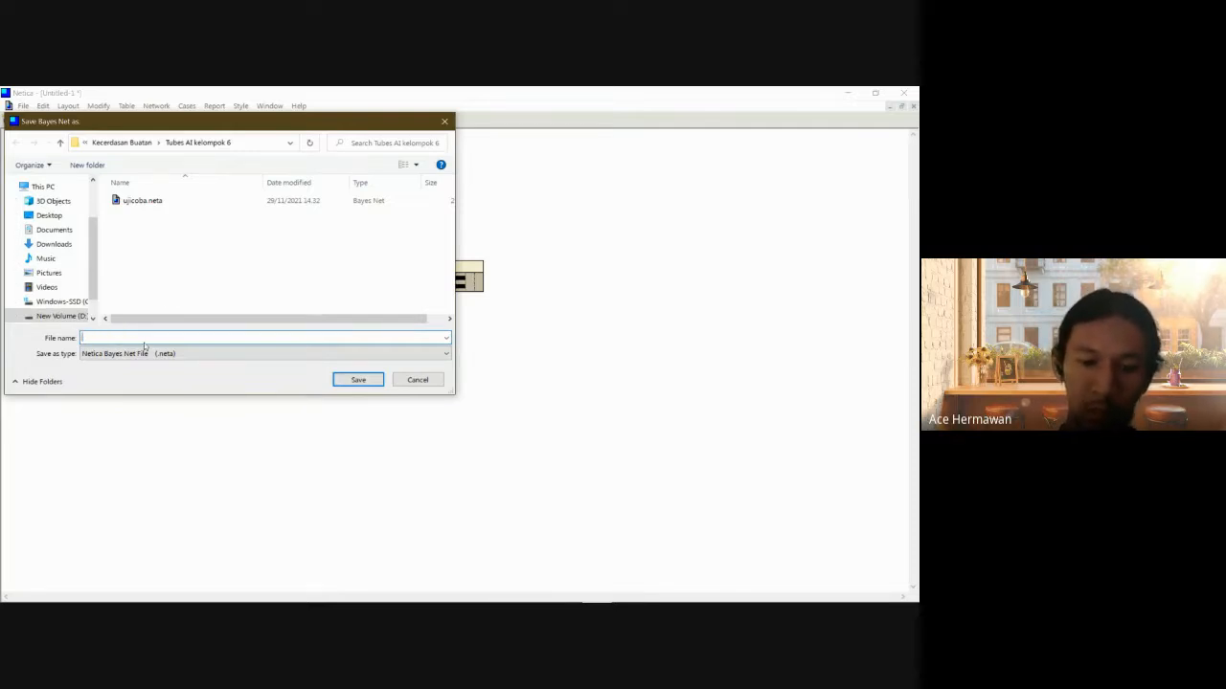
text(Has)
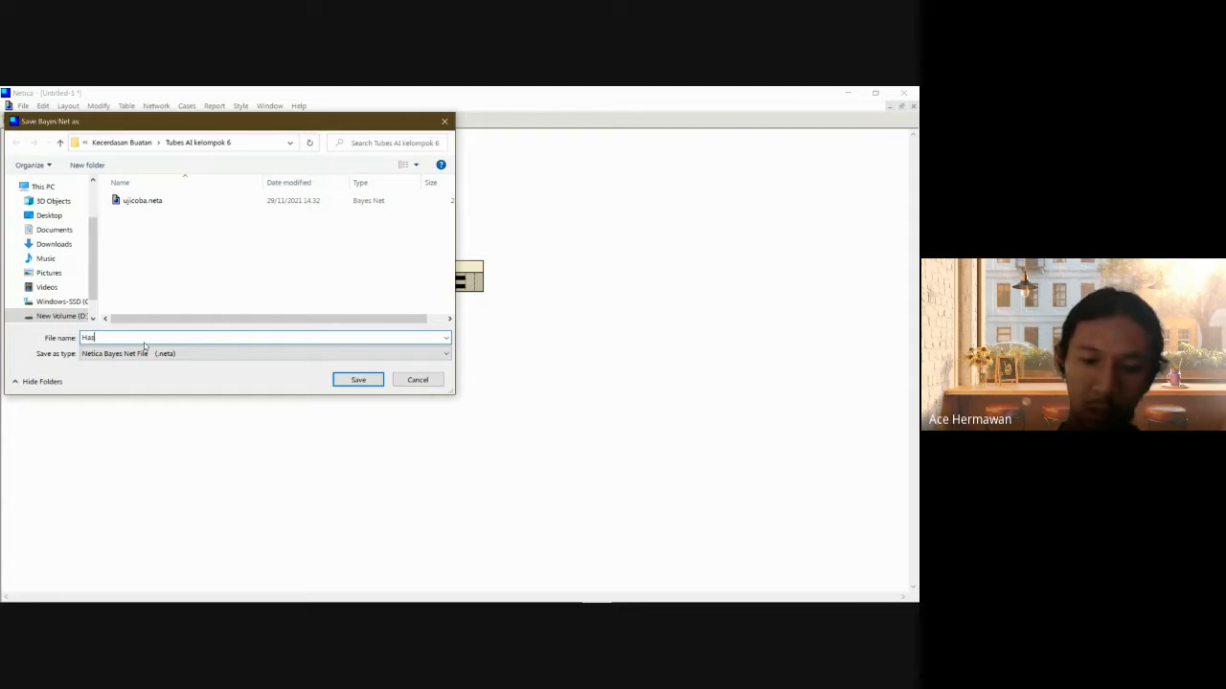
text(il )
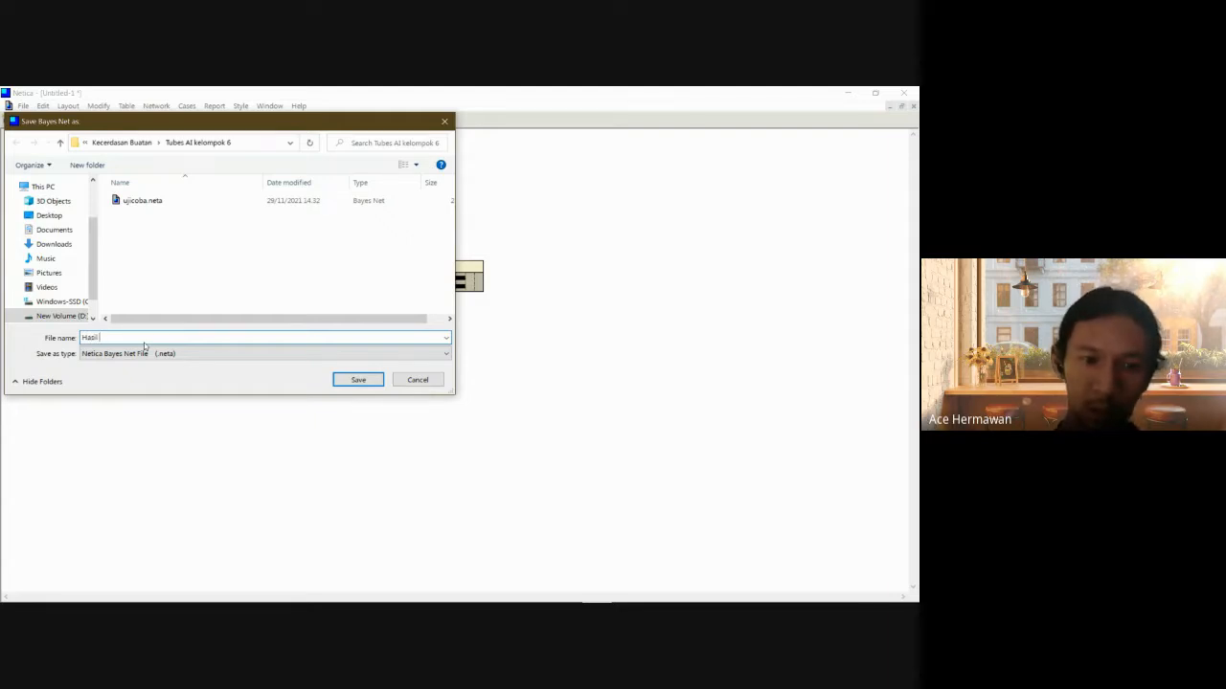
text(Analisa)
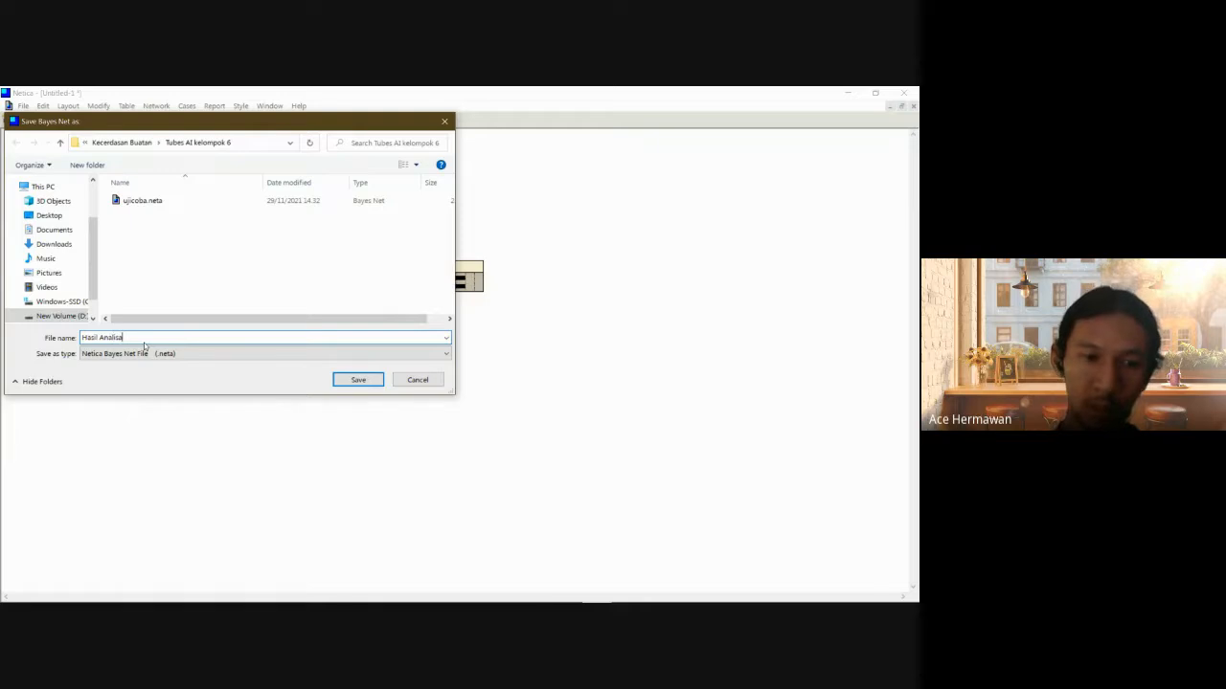
text( blind)
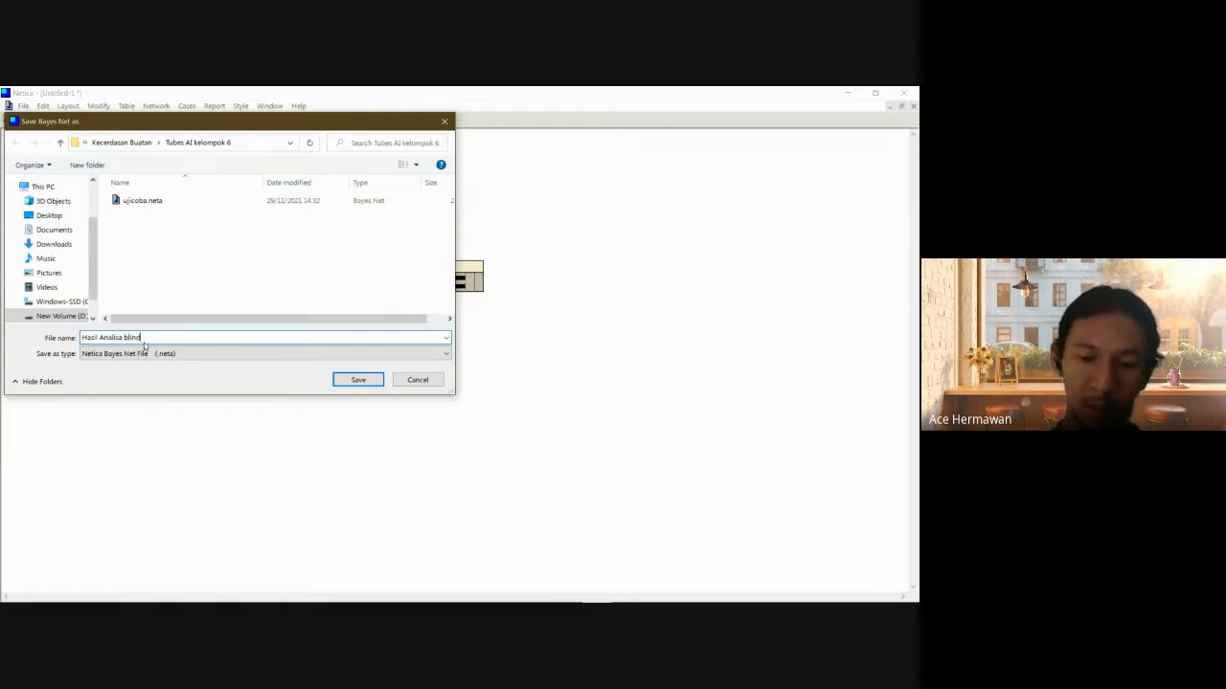
text( Colour)
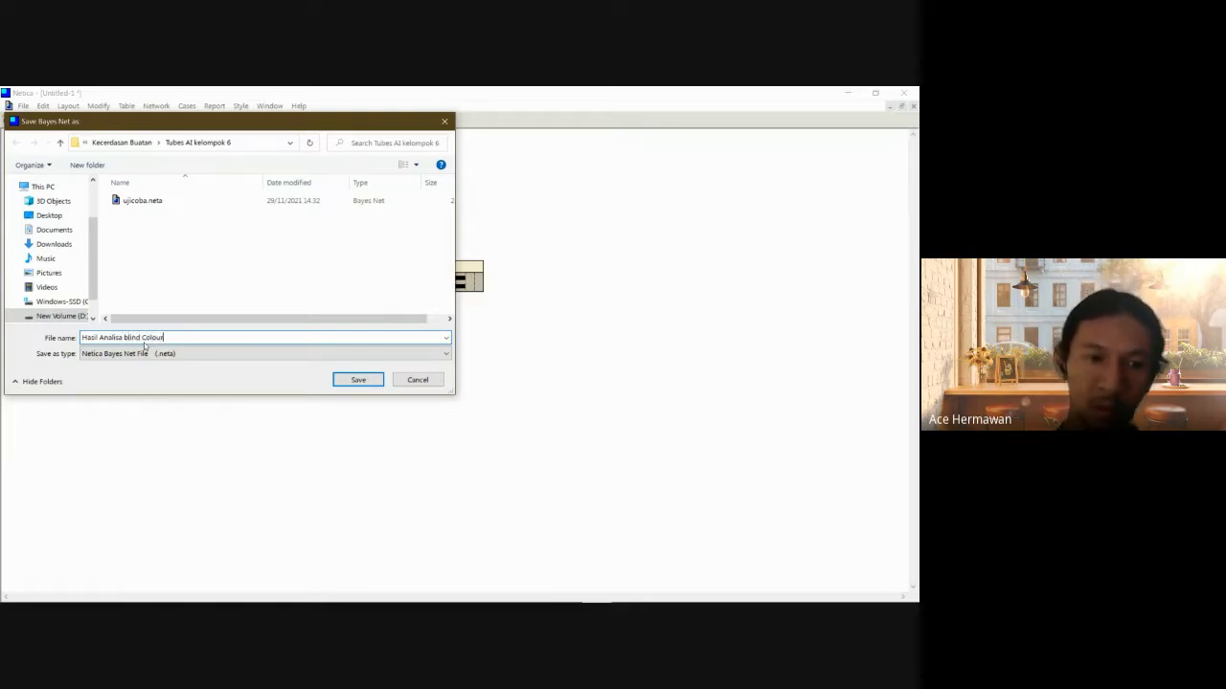
click(355, 381)
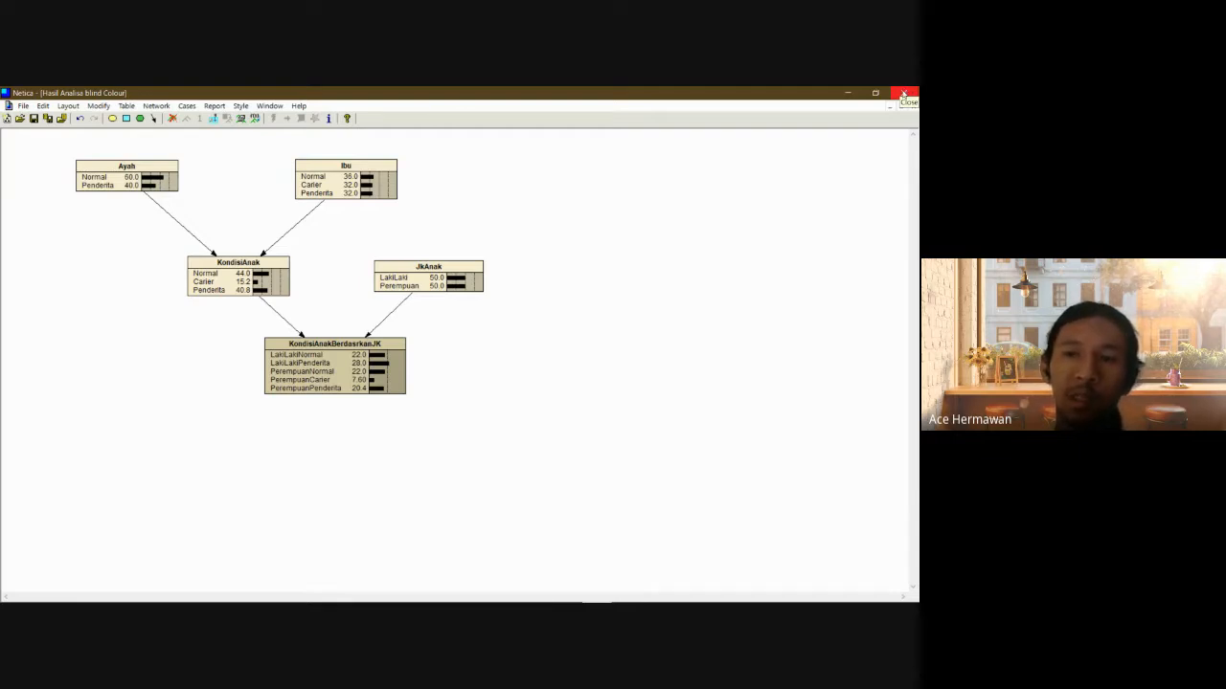
Close Netica and return to the Google Meet call with the microphone turned off.
click(904, 94)
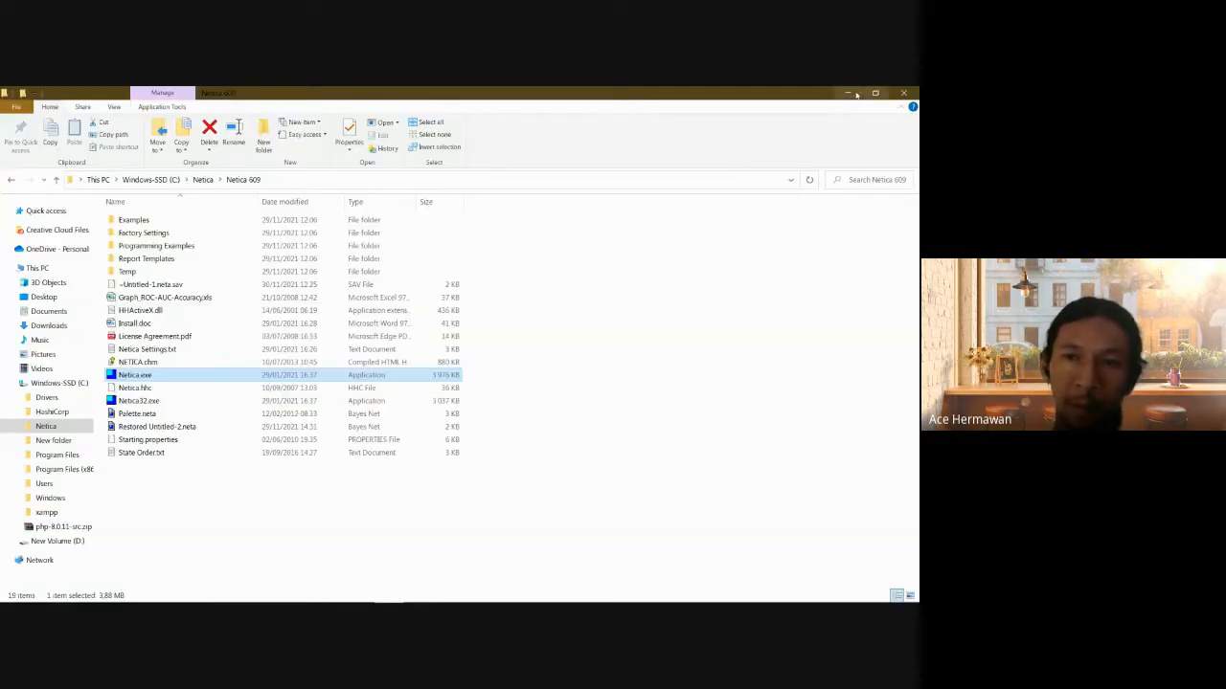
click(853, 94)
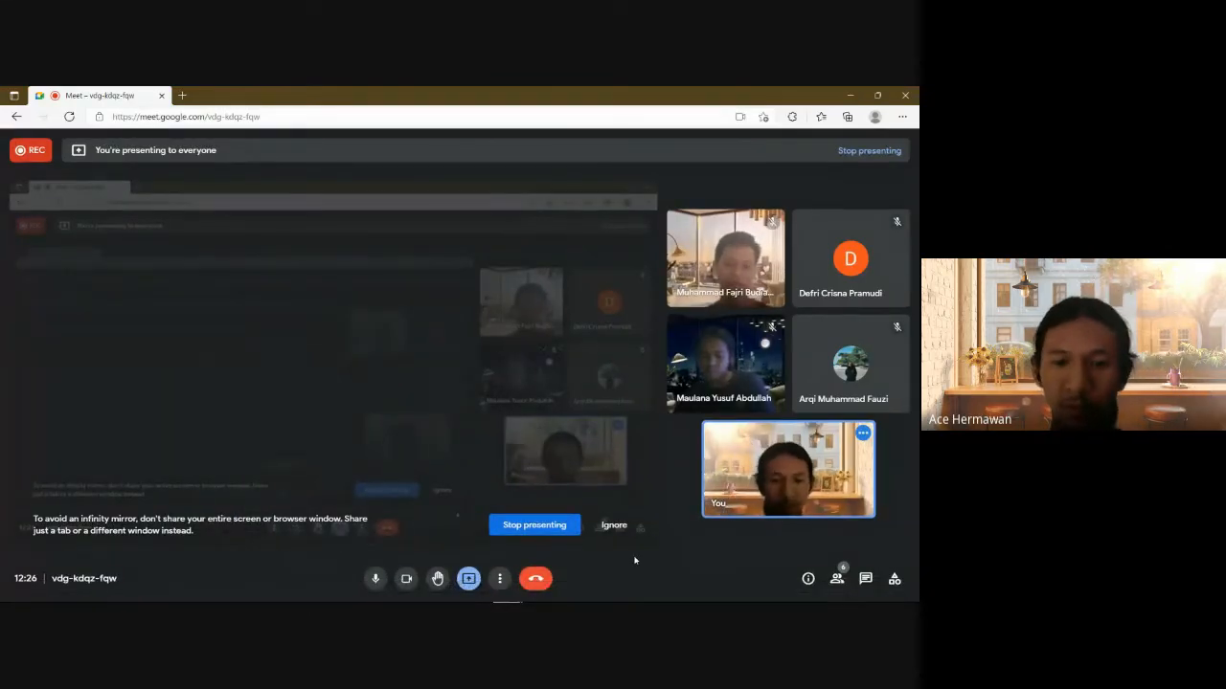
click(375, 580)
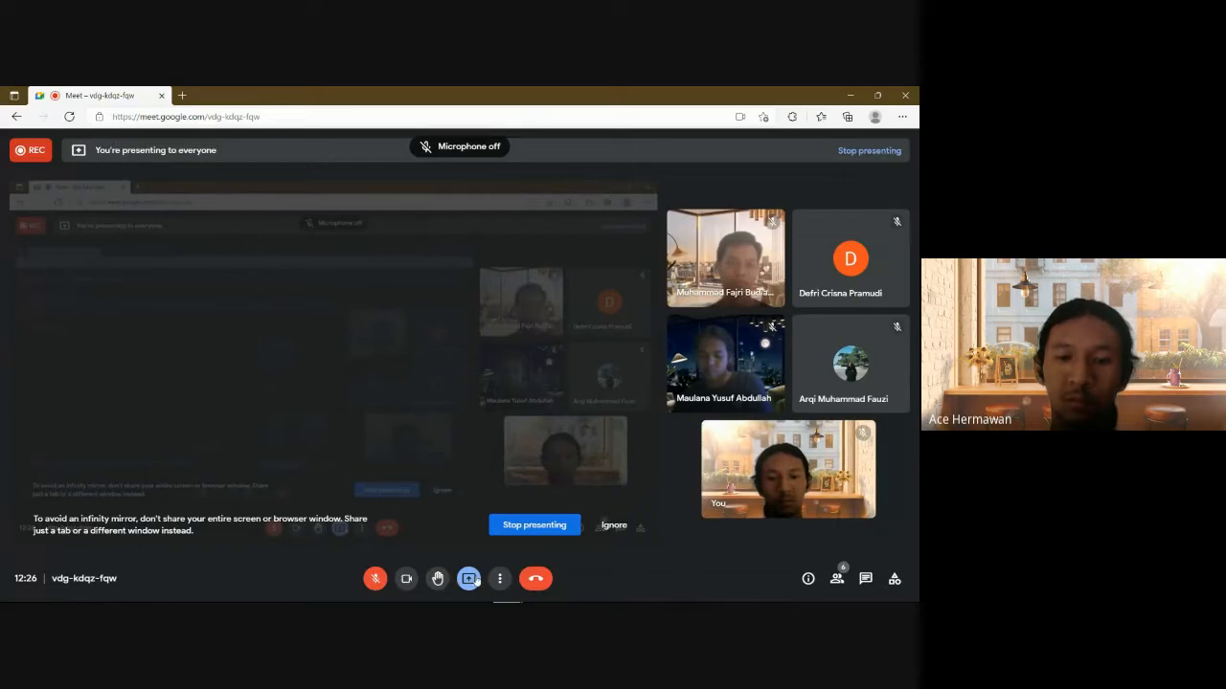